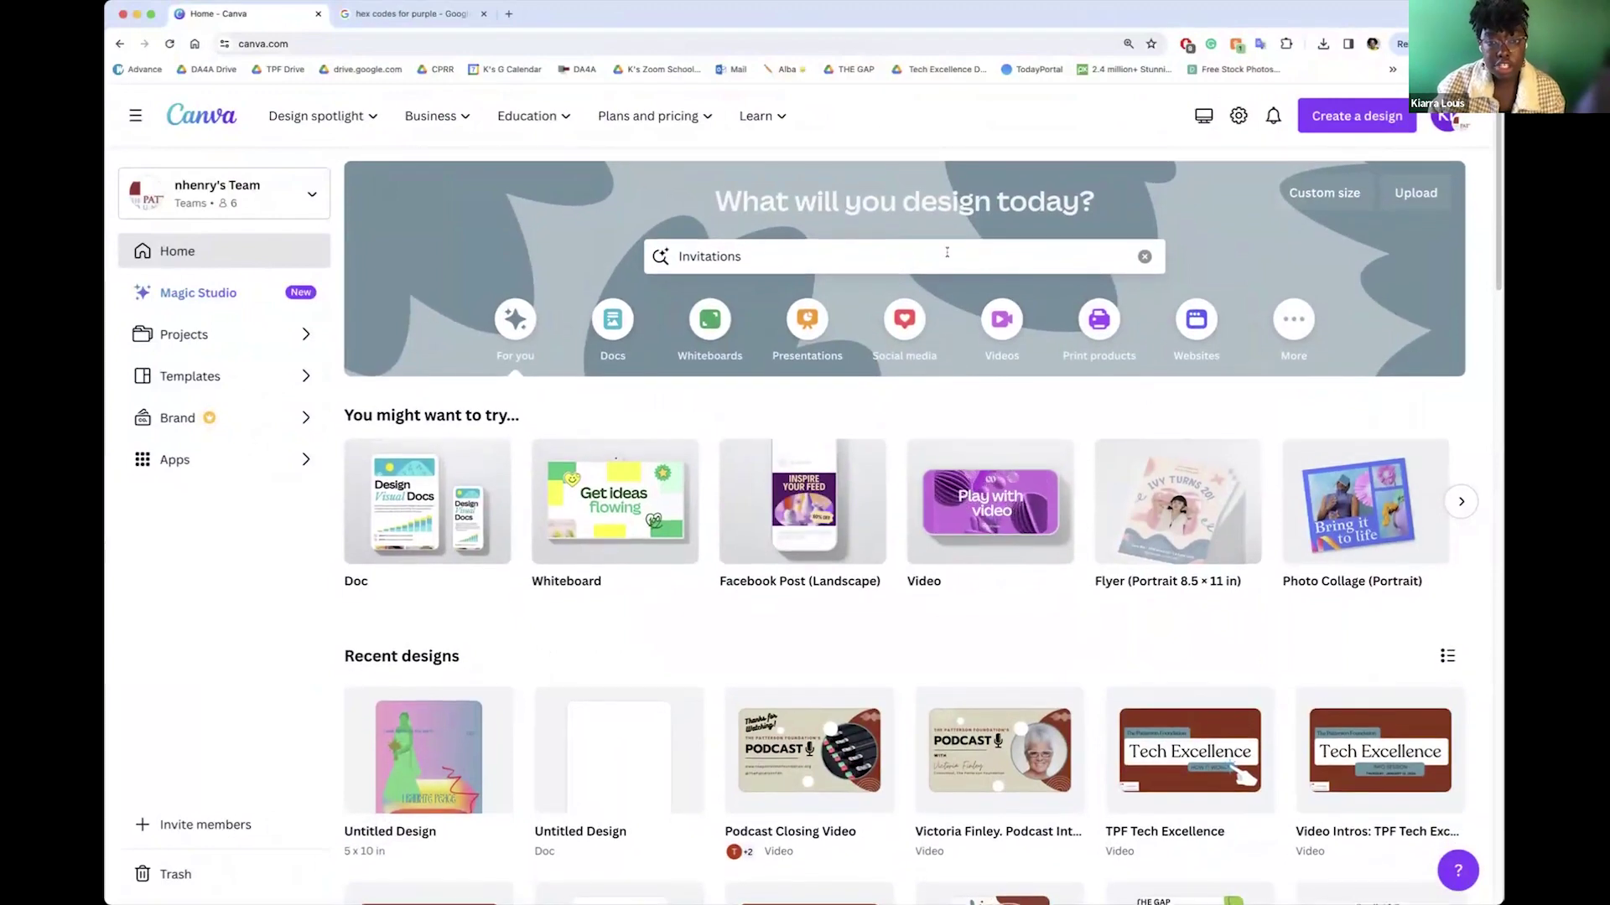
- Clear the "Invitations" text from the home page's design search
{"action": "left_click", "coordinate": [1144, 257]}
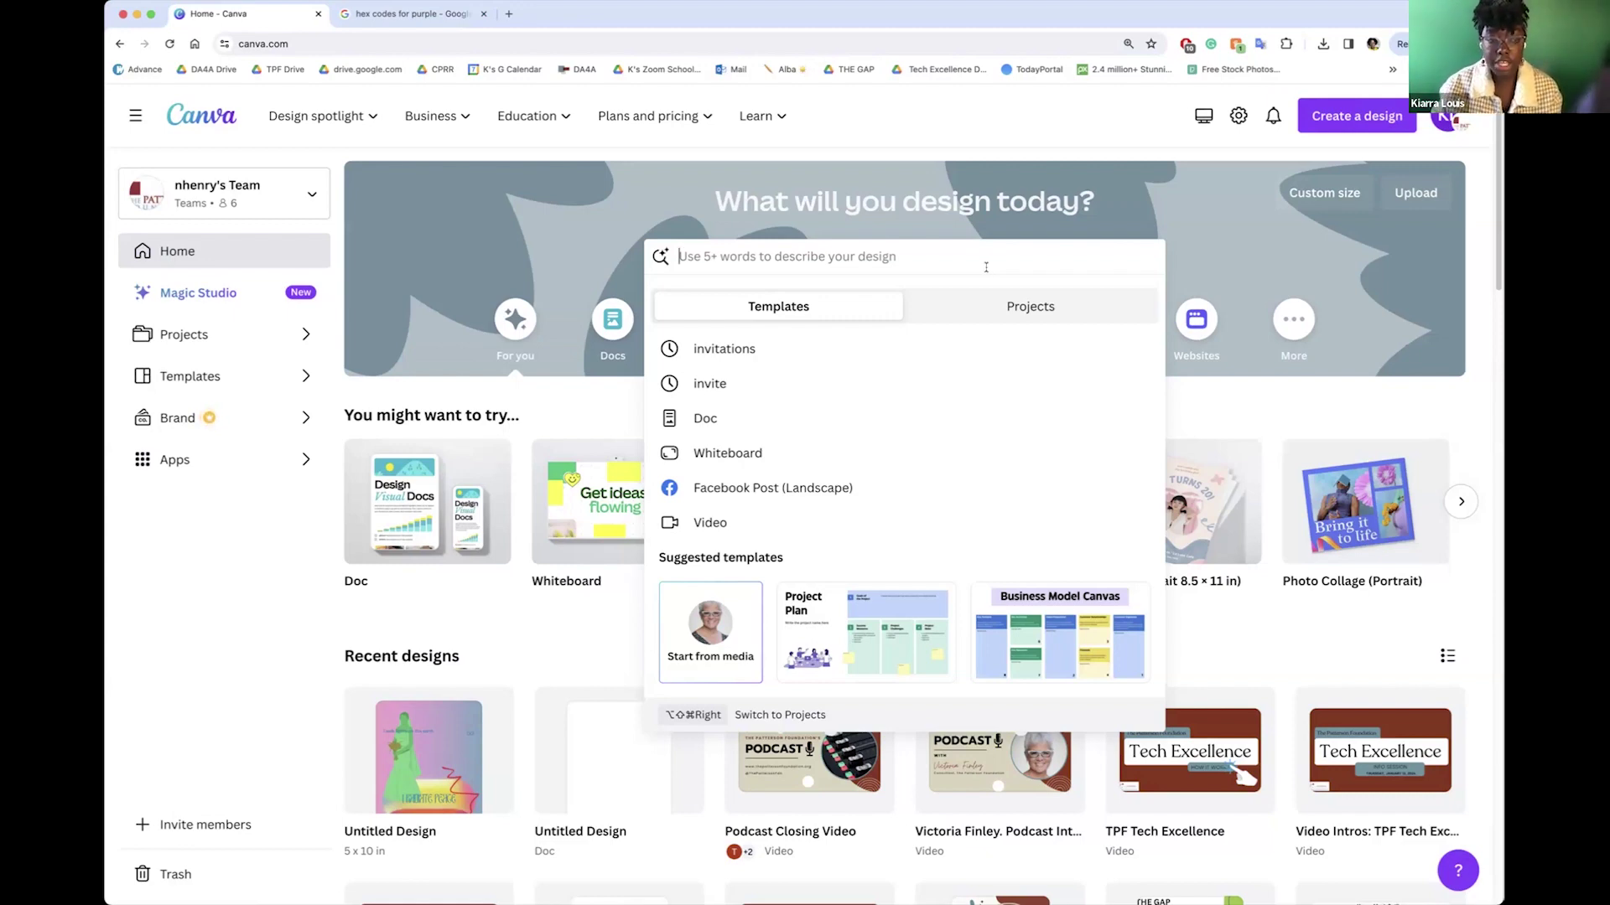
{"action": "left_click", "coordinate": [1329, 410]}
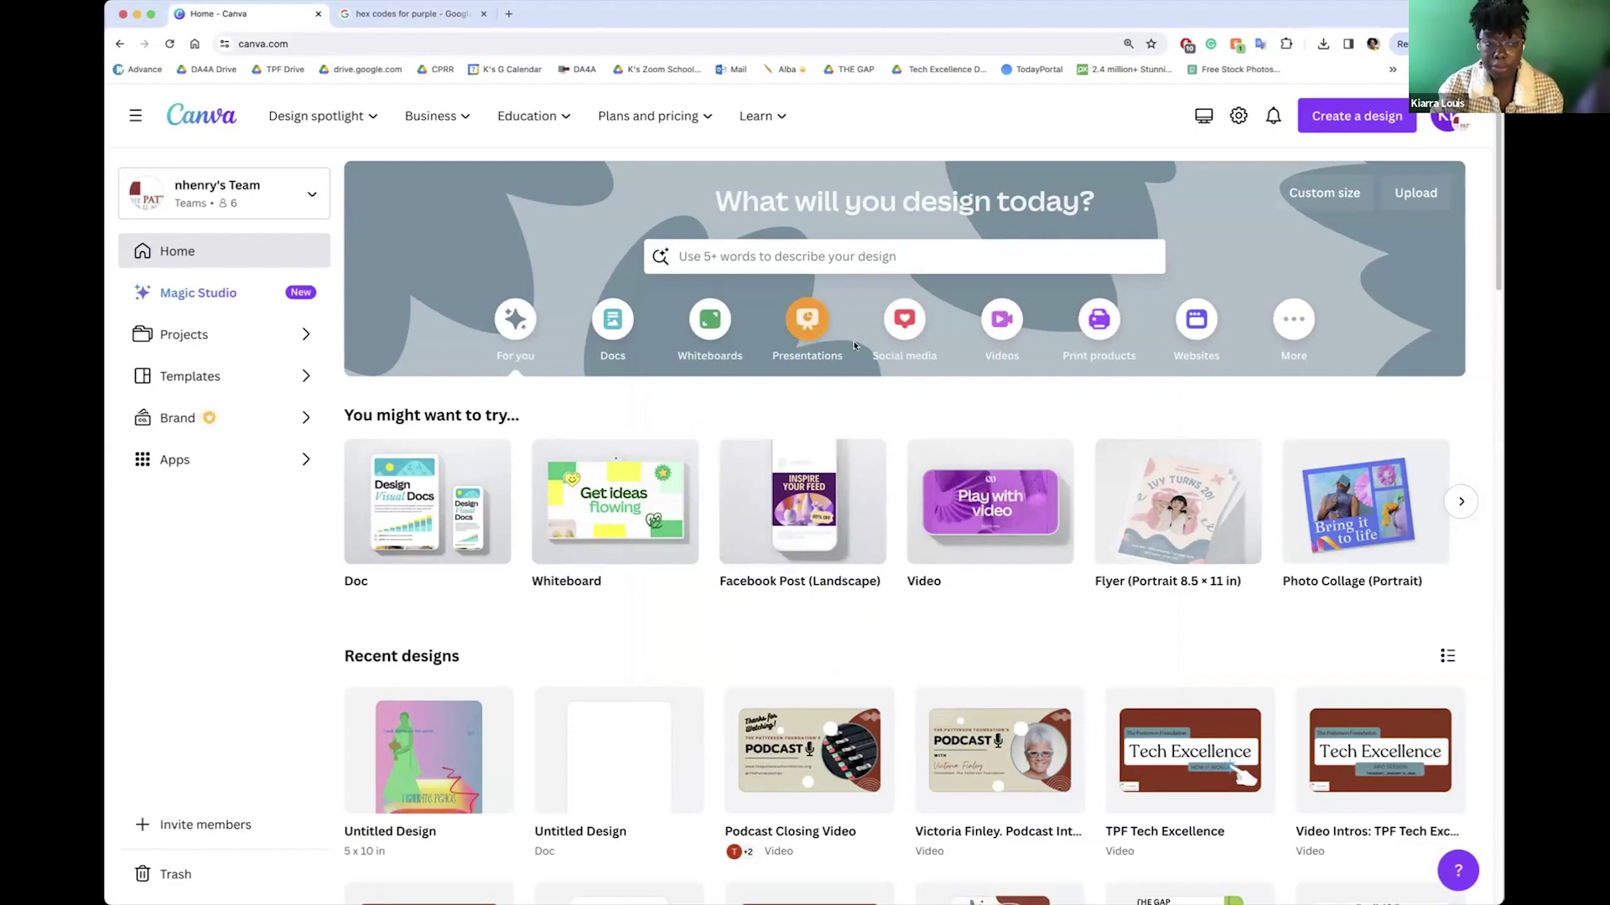
{"action": "scroll", "coordinate": [925, 402], "scroll_direction": "down", "scroll_amount": 2}
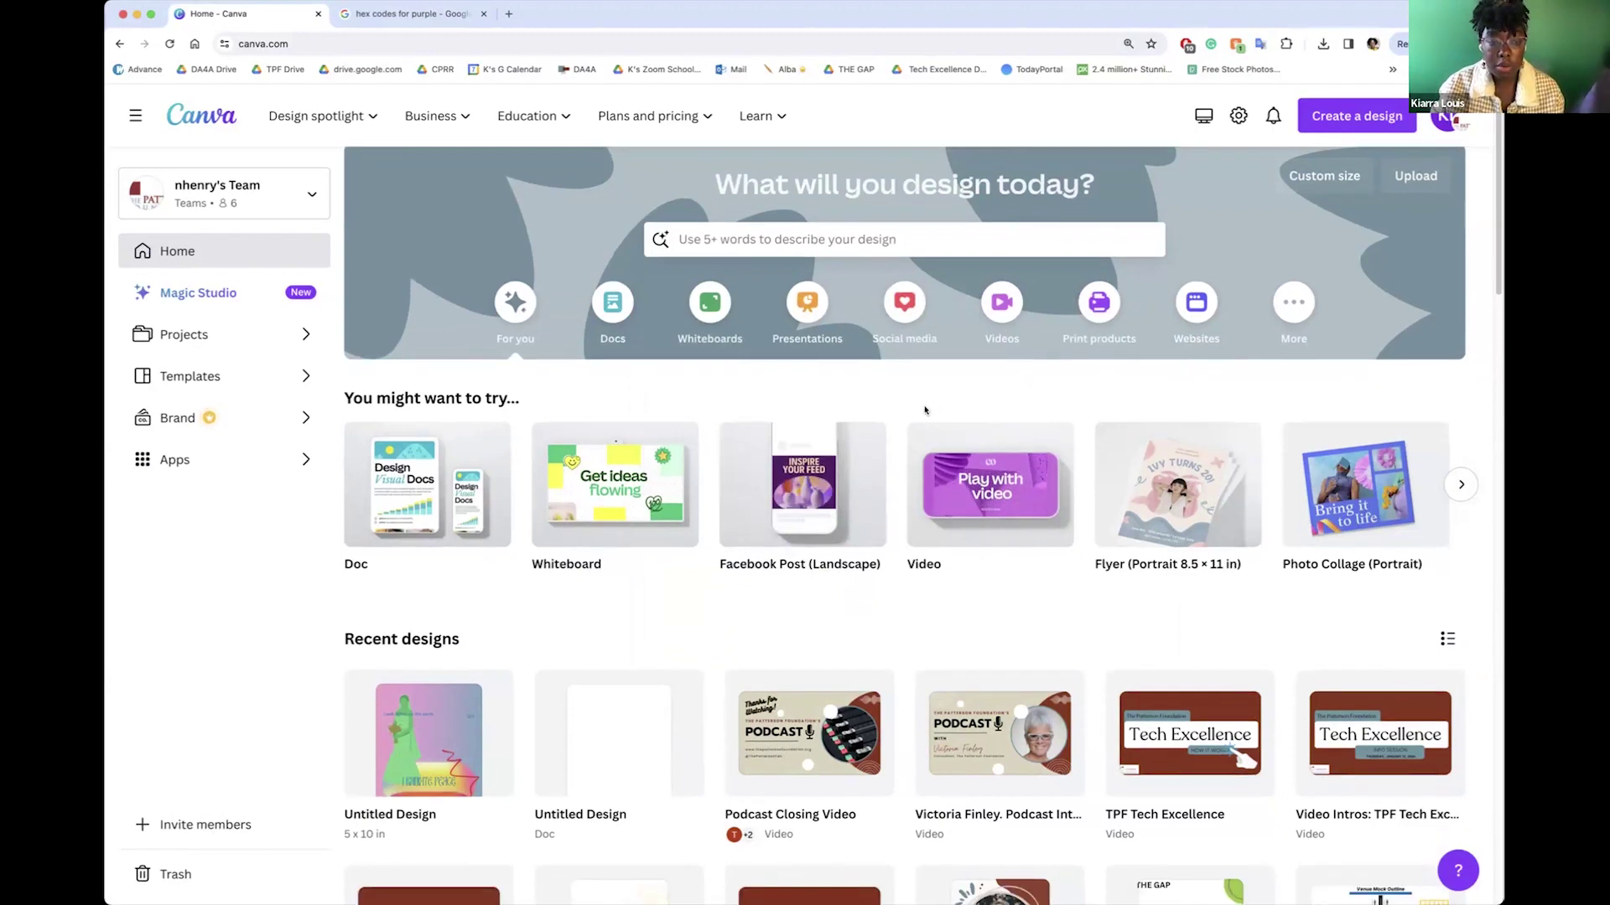
{"action": "scroll", "coordinate": [925, 409], "scroll_direction": "up", "scroll_amount": 2}
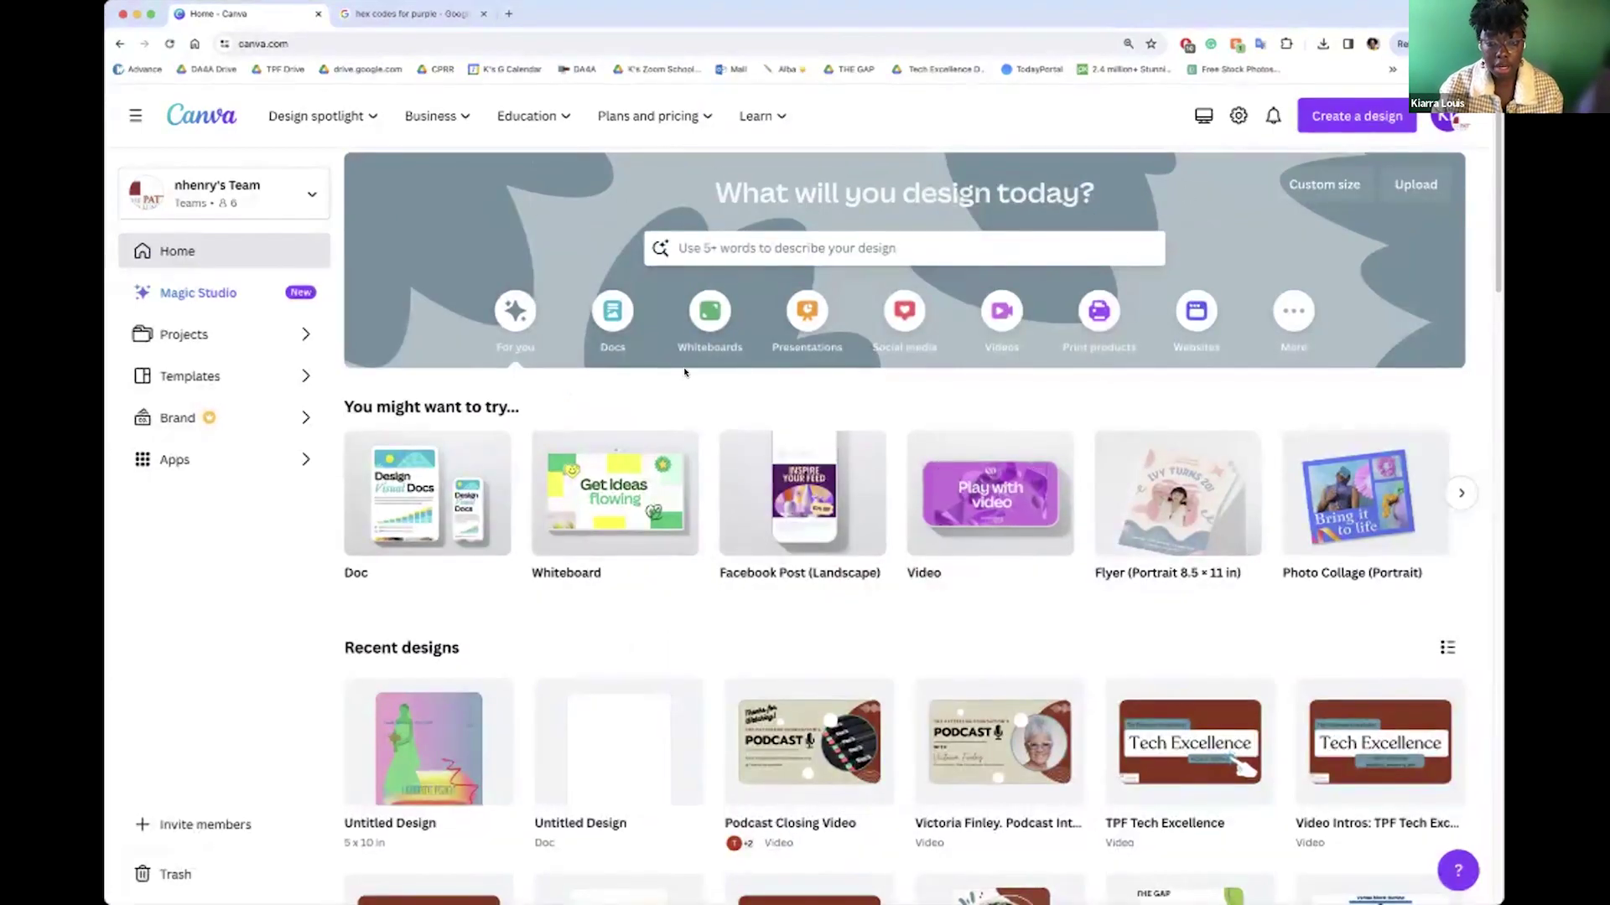
- Look through the recent designs on the home page for examples of different design types
{"action": "scroll", "coordinate": [685, 372], "scroll_direction": "down", "scroll_amount": 2}
{"action": "scroll", "coordinate": [685, 372], "scroll_direction": "down", "scroll_amount": 3}
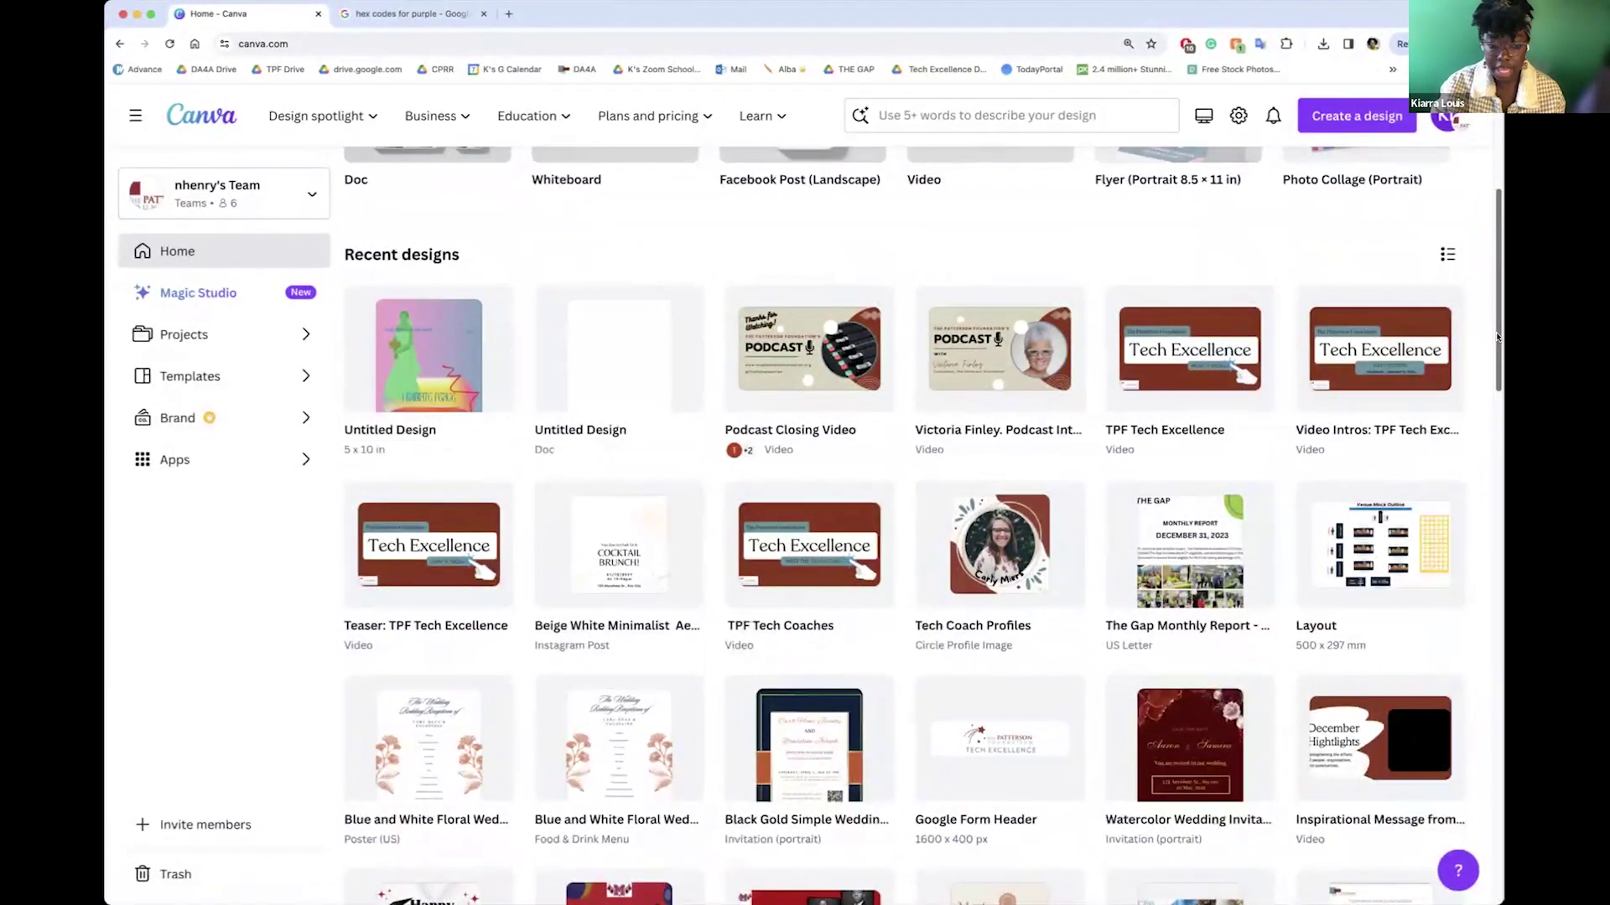
{"action": "left_click_drag", "start_coordinate": [1497, 337], "coordinate": [1489, 342]}
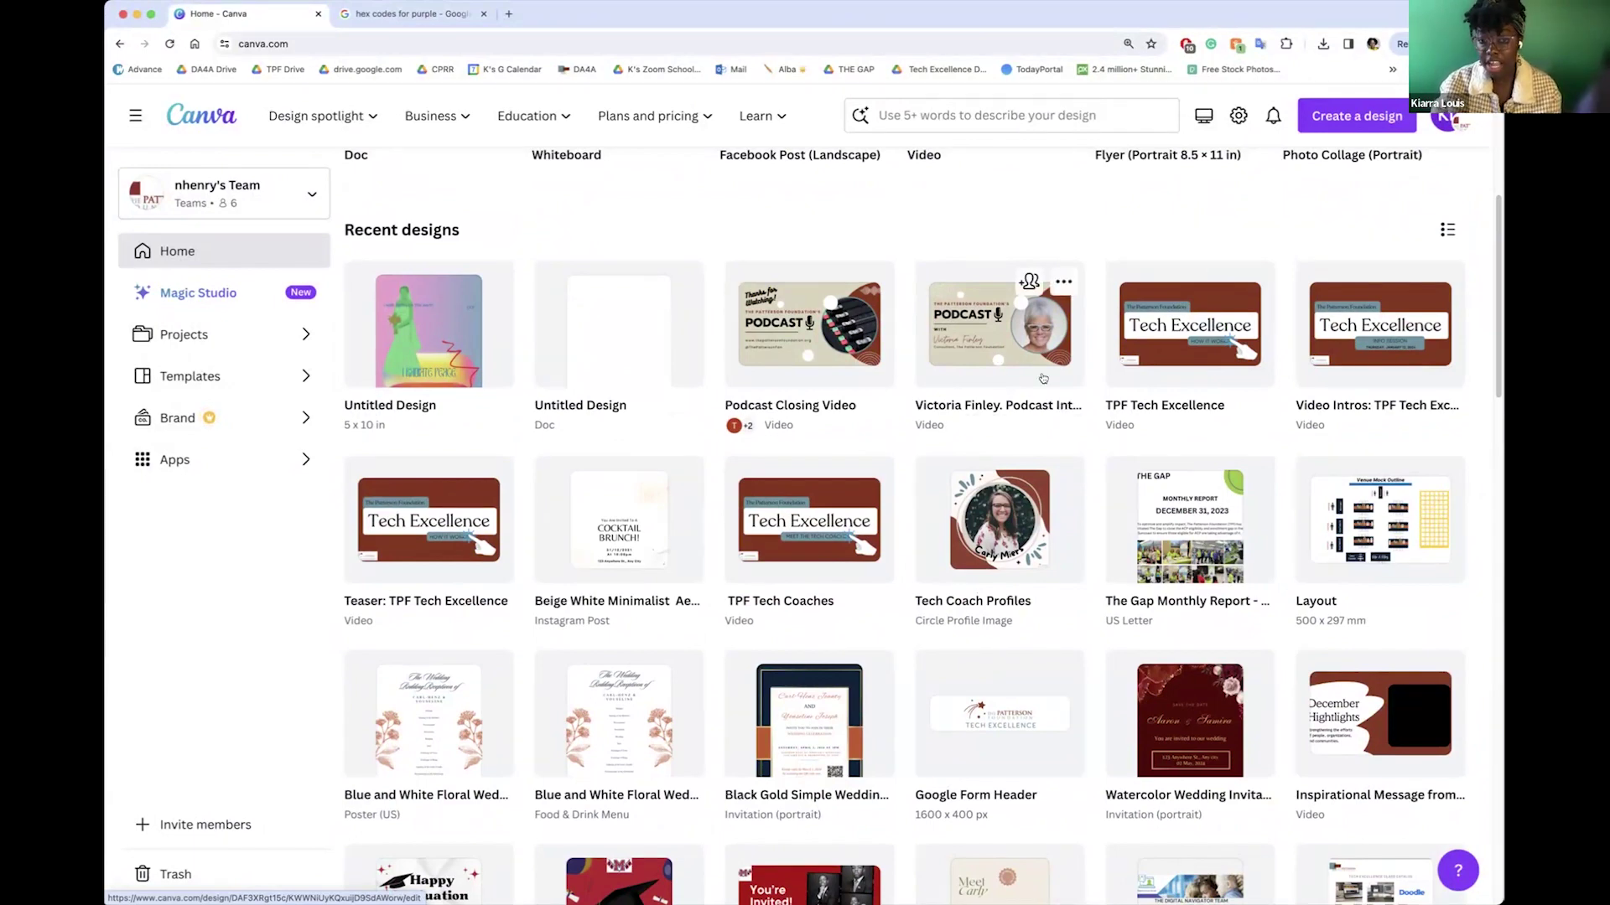
{"action": "scroll", "coordinate": [977, 336], "scroll_direction": "down", "scroll_amount": 3}
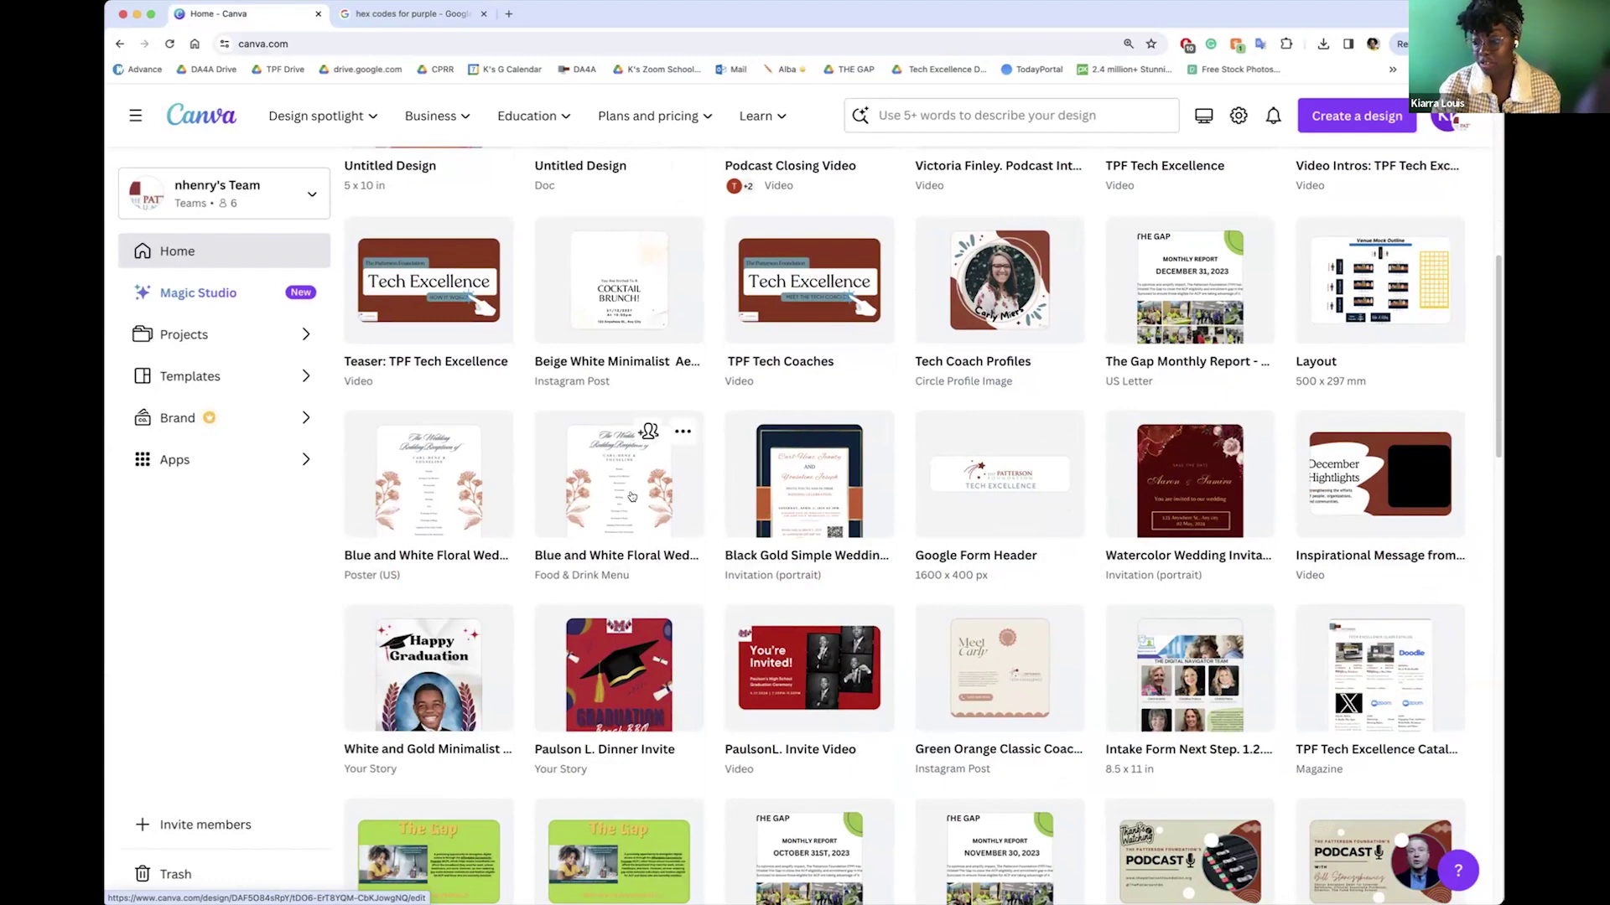
{"action": "scroll", "coordinate": [805, 503], "scroll_direction": "down", "scroll_amount": 1}
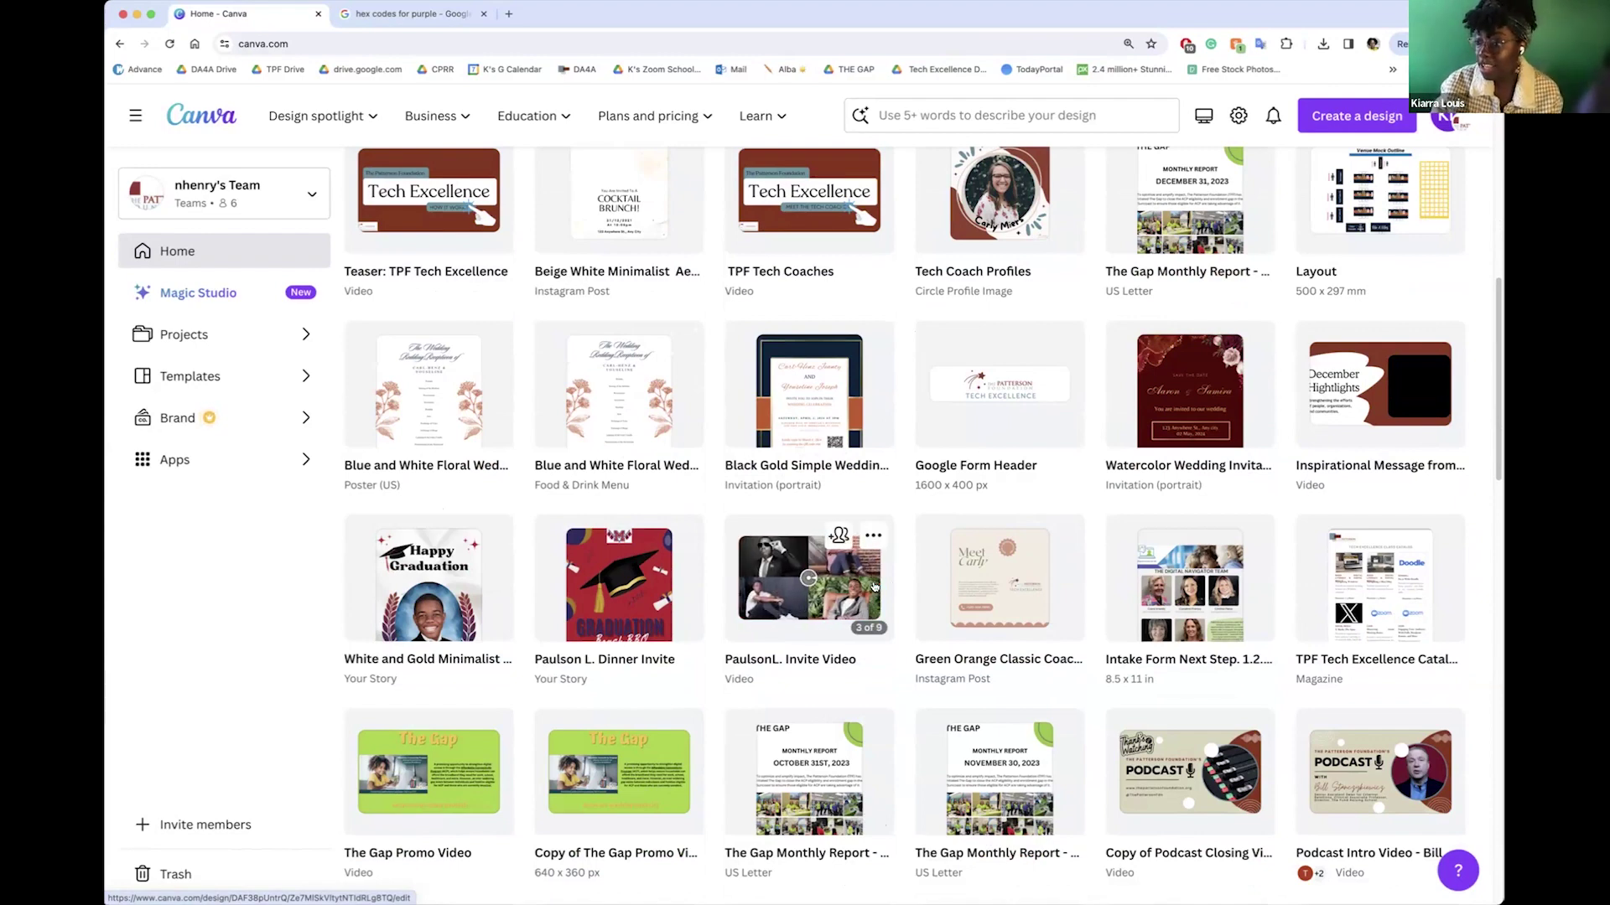
{"action": "scroll", "coordinate": [875, 587], "scroll_direction": "down", "scroll_amount": 3}
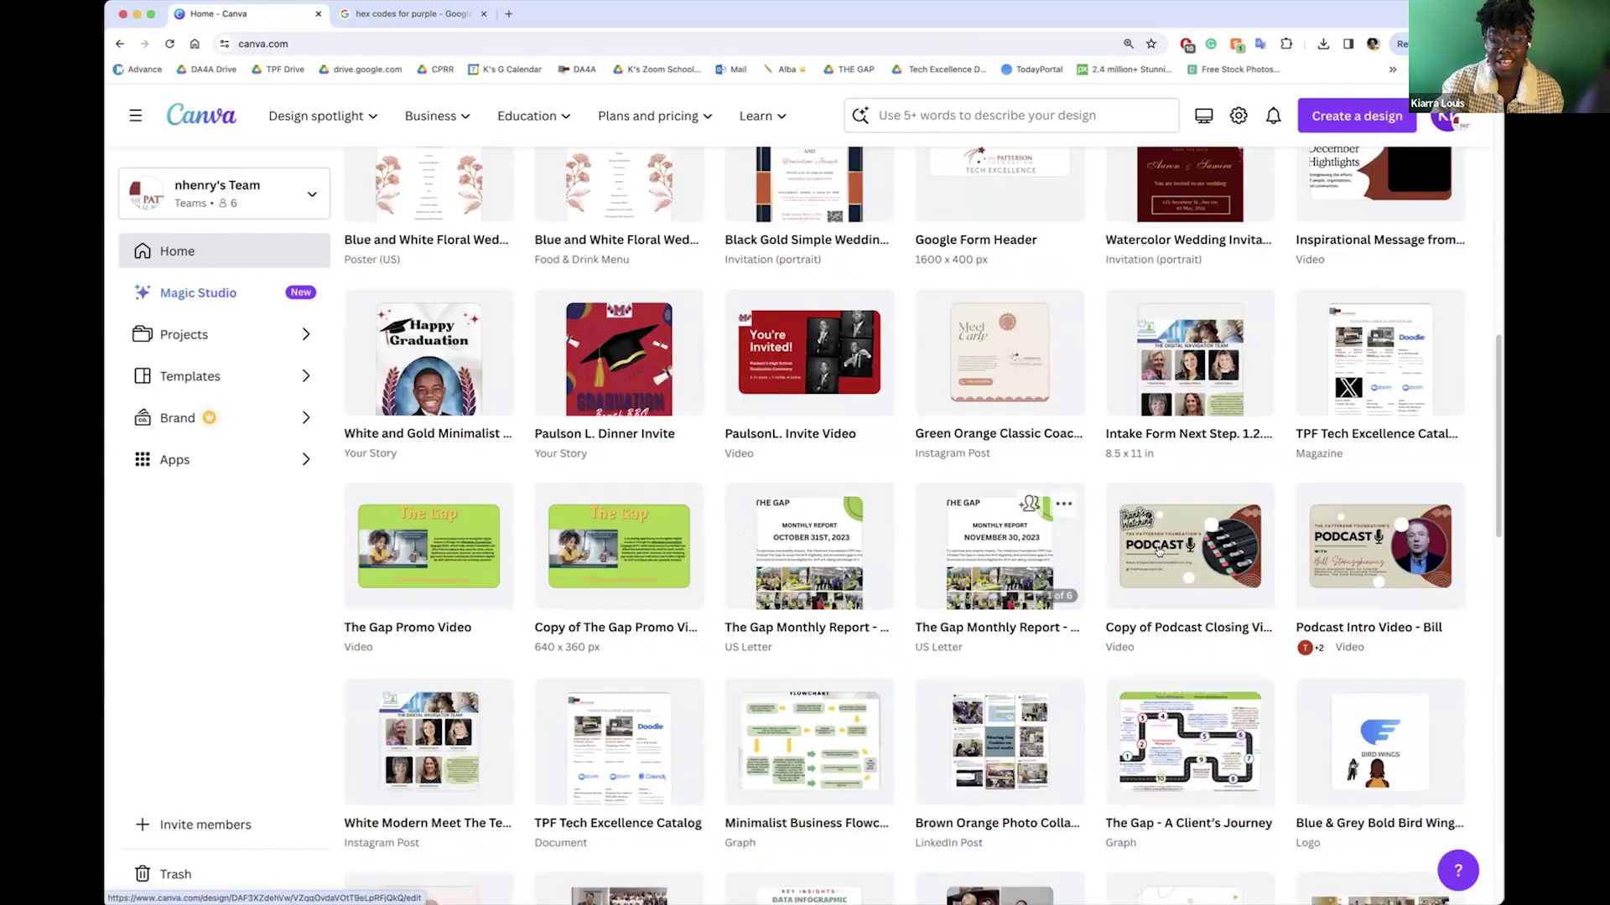
{"action": "scroll", "coordinate": [1347, 579], "scroll_direction": "down", "scroll_amount": 2}
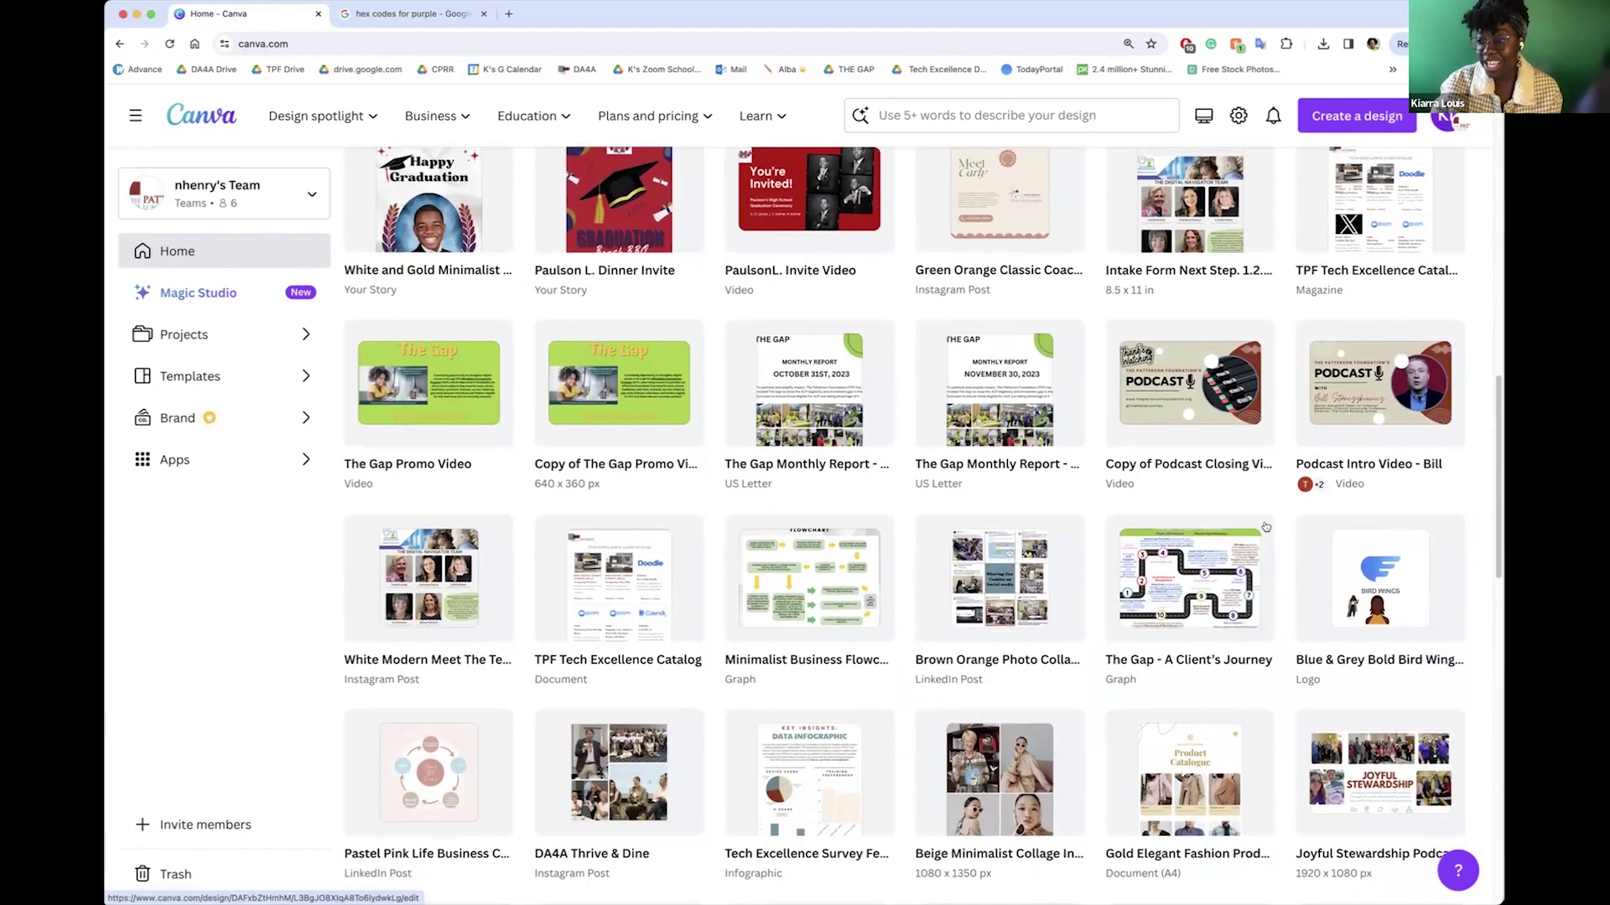
{"action": "scroll", "coordinate": [1260, 522], "scroll_direction": "down", "scroll_amount": 1}
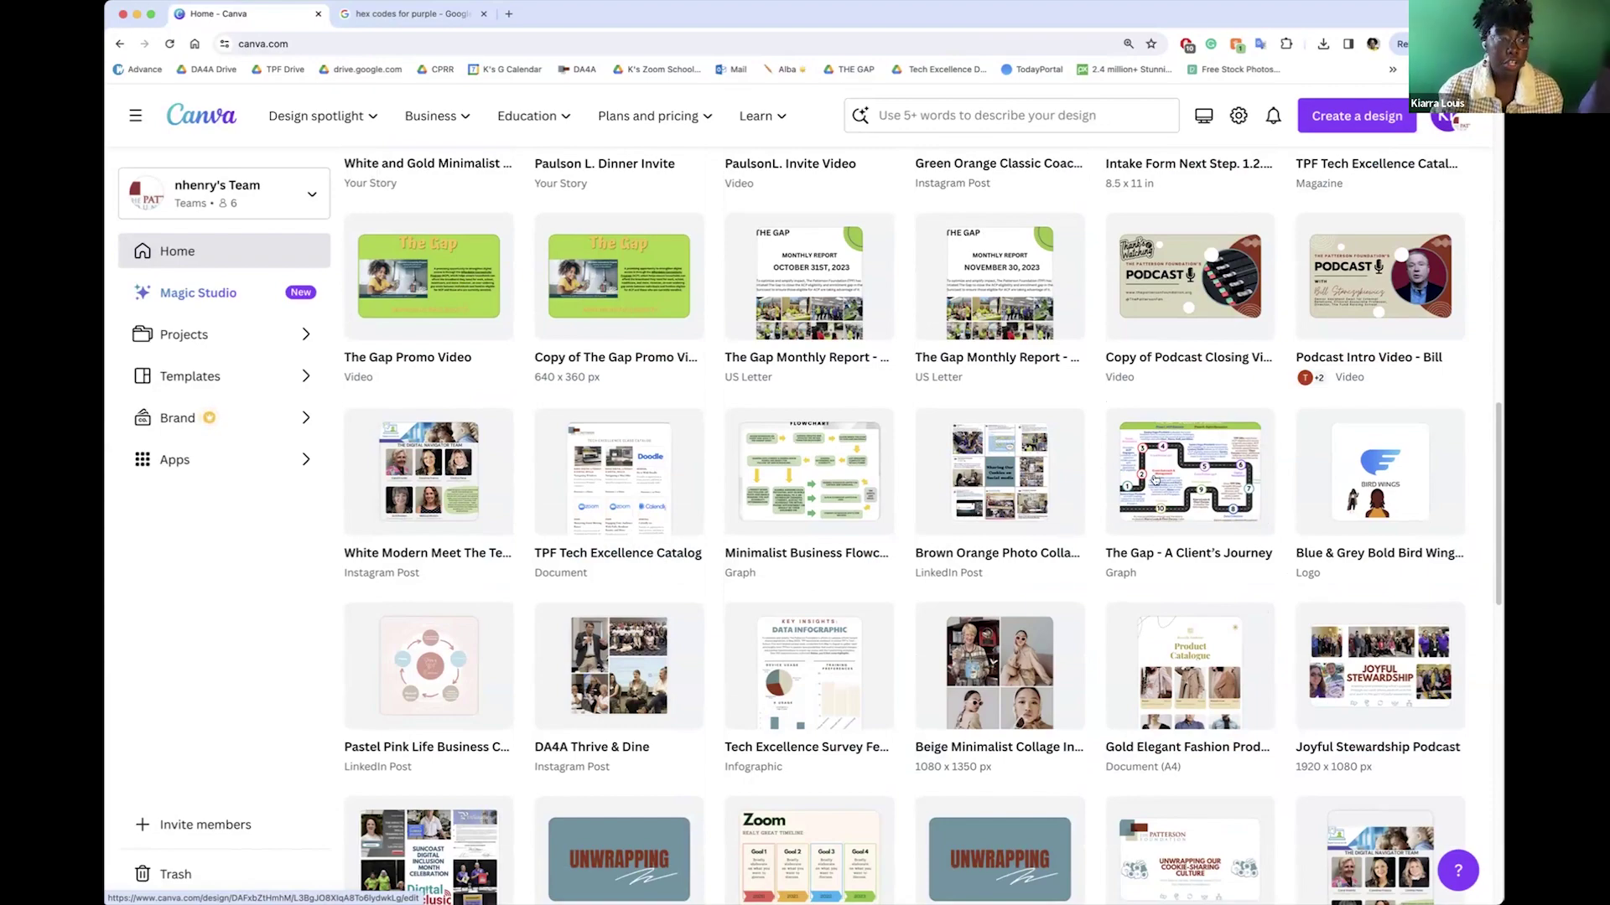
{"action": "scroll", "coordinate": [1145, 404], "scroll_direction": "up", "scroll_amount": 10}
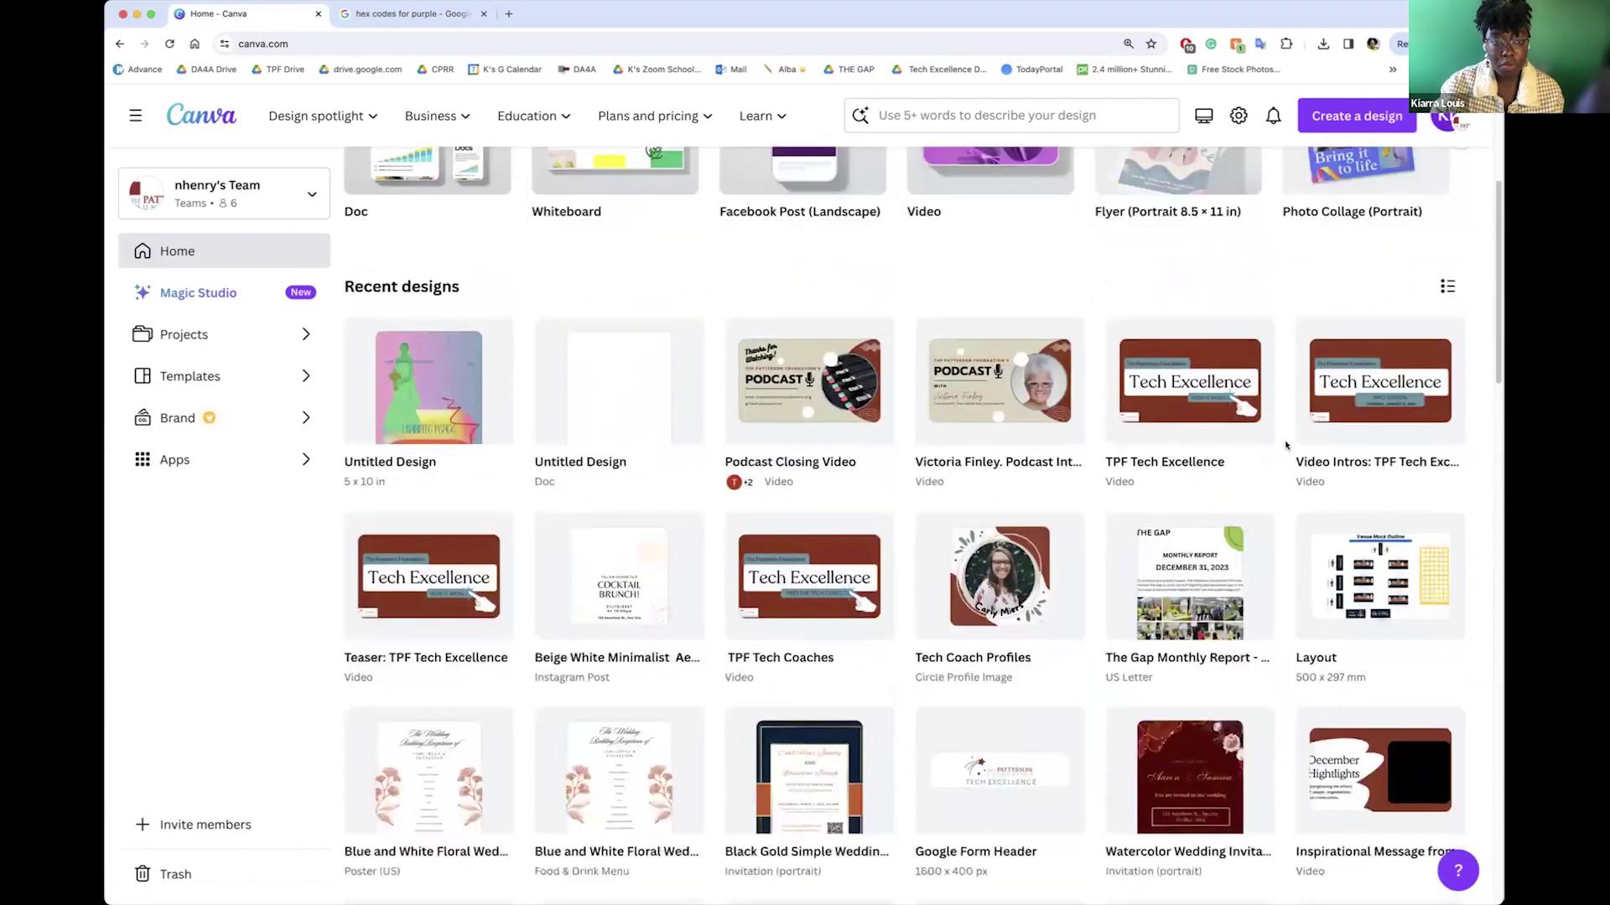
{"action": "scroll", "coordinate": [1031, 640], "scroll_direction": "down", "scroll_amount": 3}
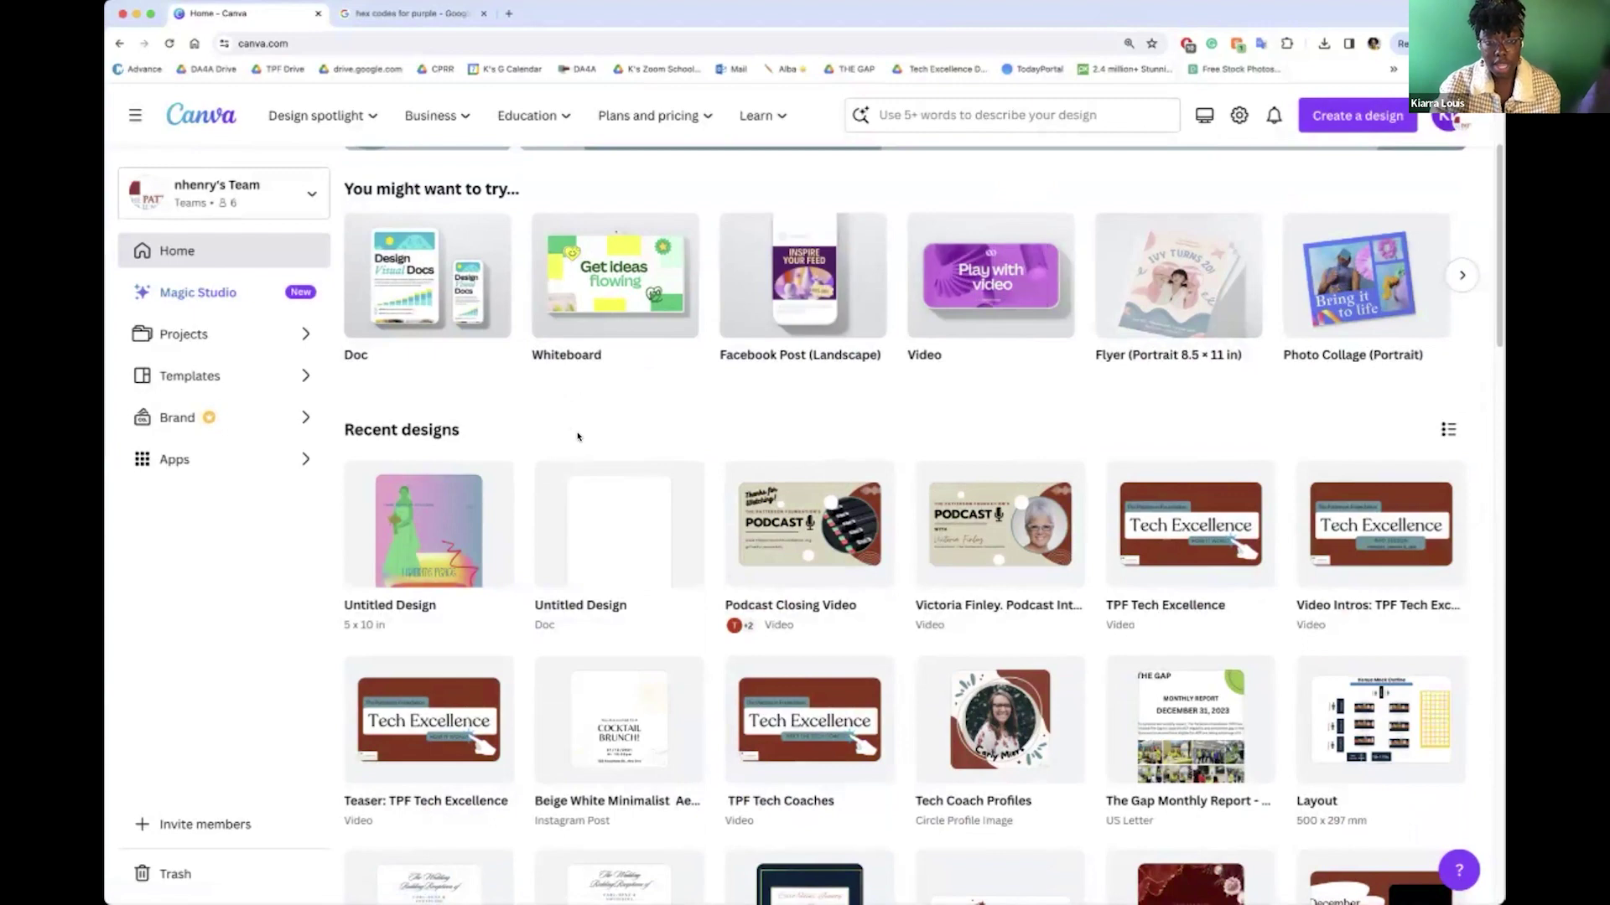
- Collapse and restore the side navigation, and open the Projects page
{"action": "left_click", "coordinate": [135, 115]}
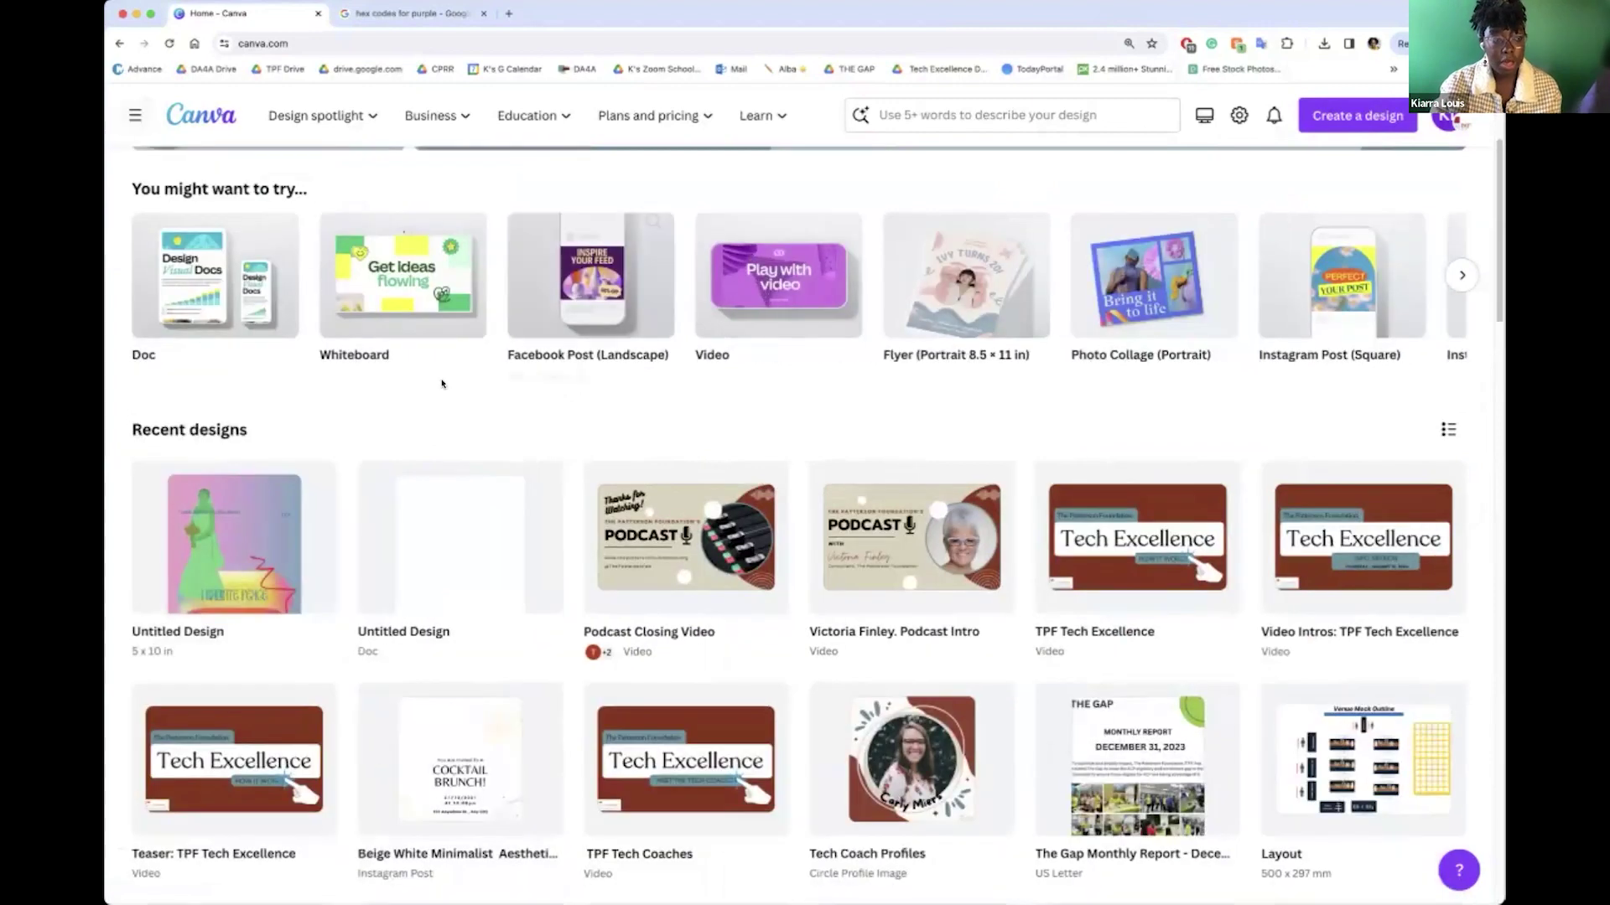
{"action": "left_click", "coordinate": [130, 117]}
{"action": "left_click", "coordinate": [280, 333]}
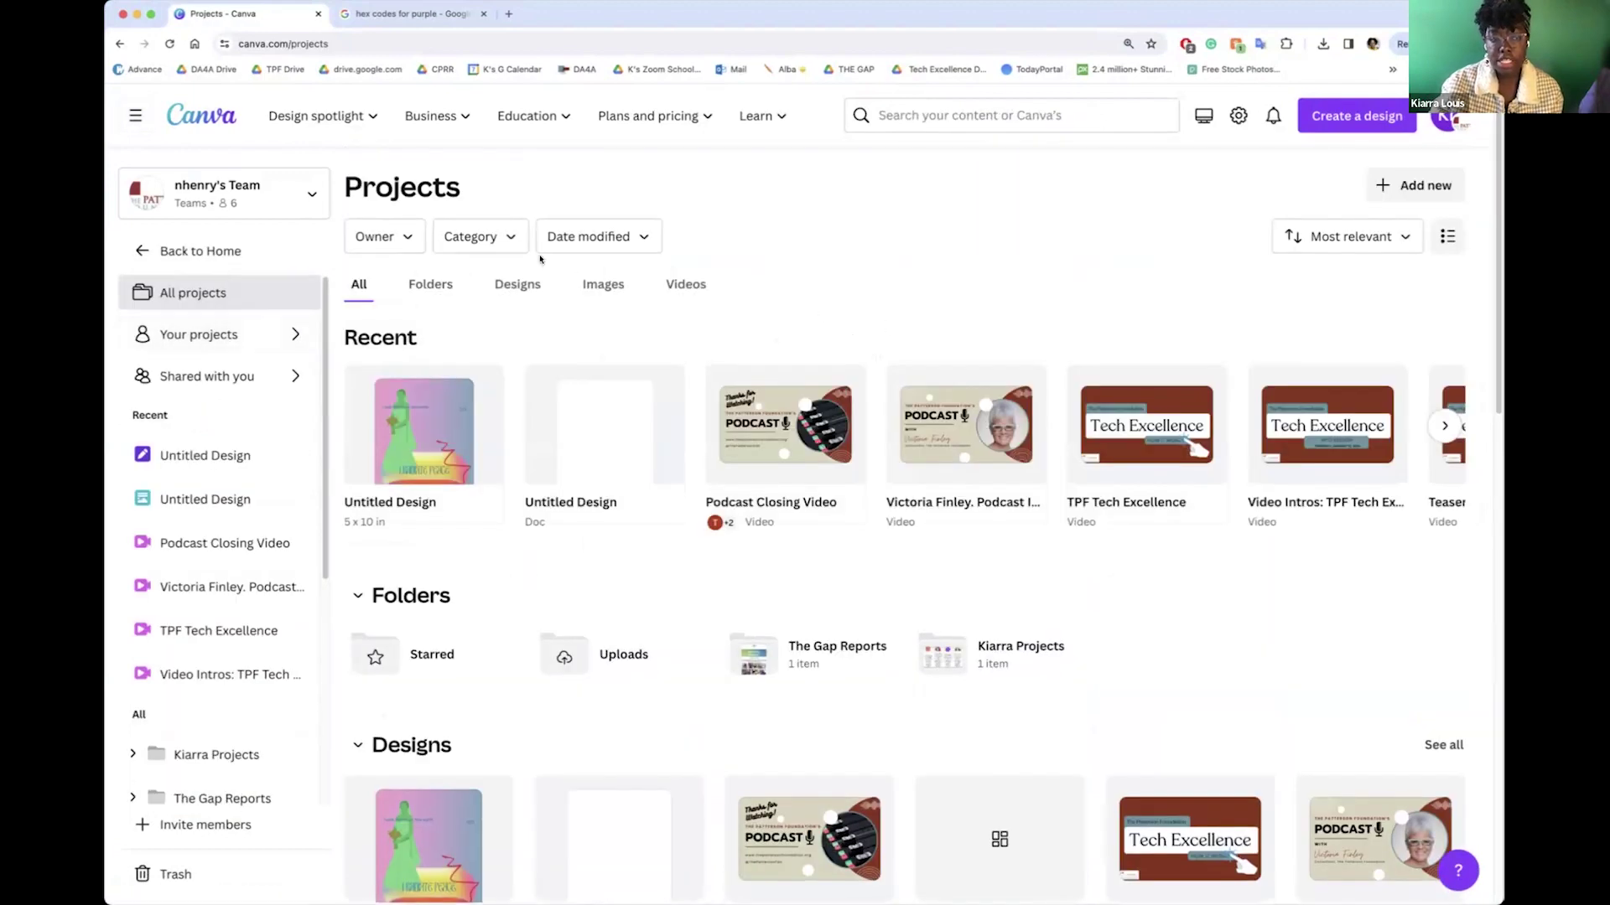
- Examine the Owner and Category filter options on the Projects page without applying a filter
{"action": "left_click", "coordinate": [500, 236]}
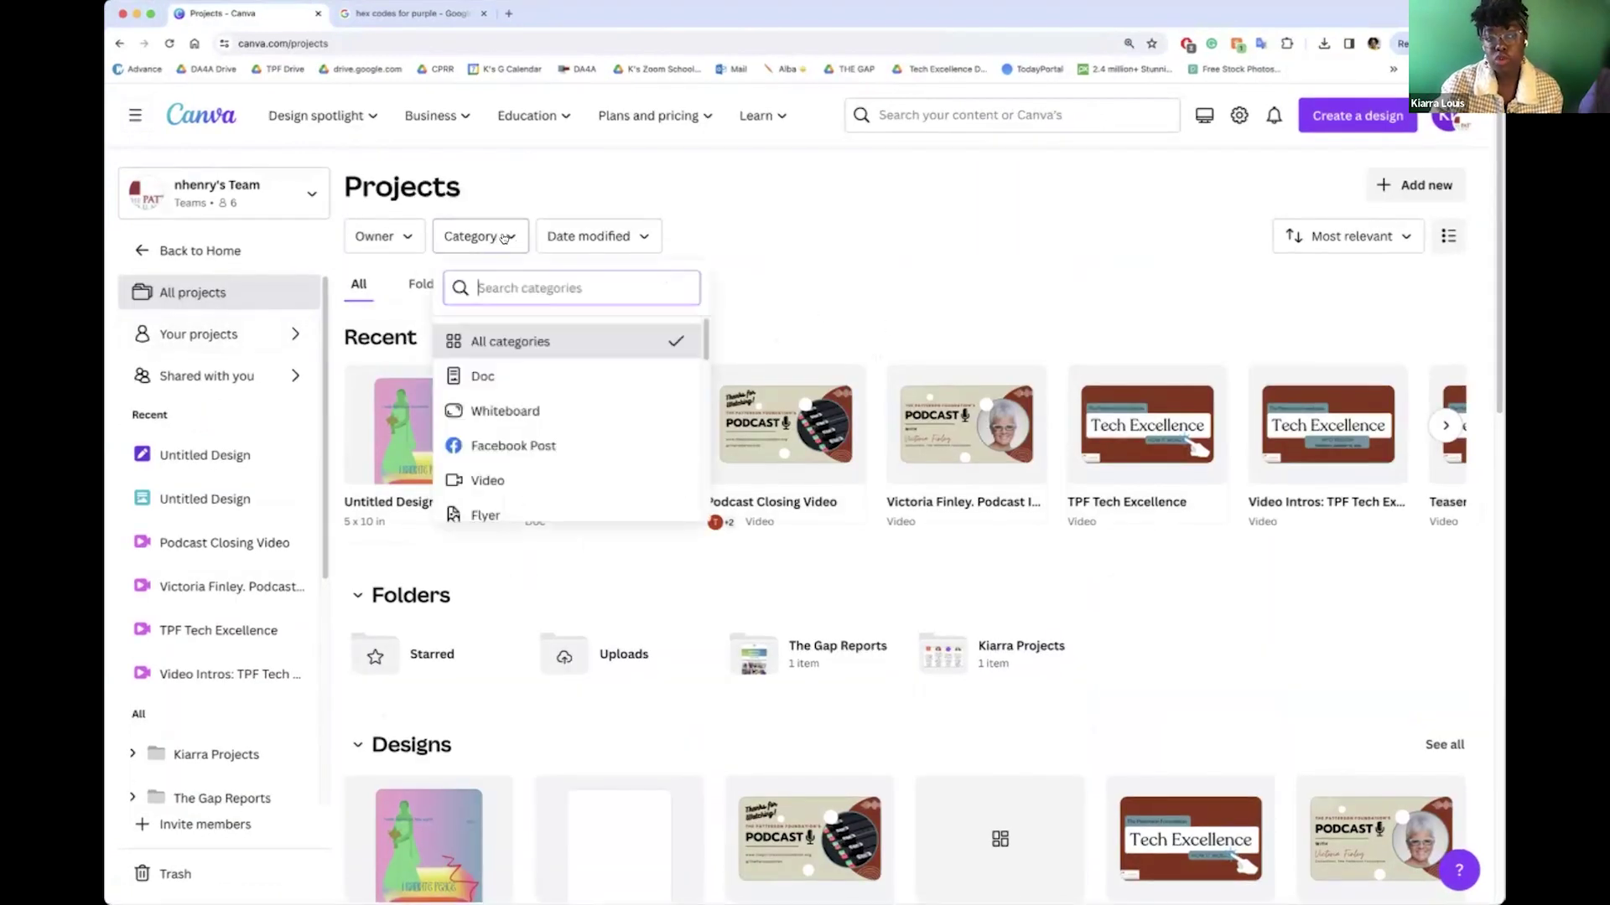
{"action": "left_click", "coordinate": [847, 269]}
{"action": "left_click", "coordinate": [411, 241]}
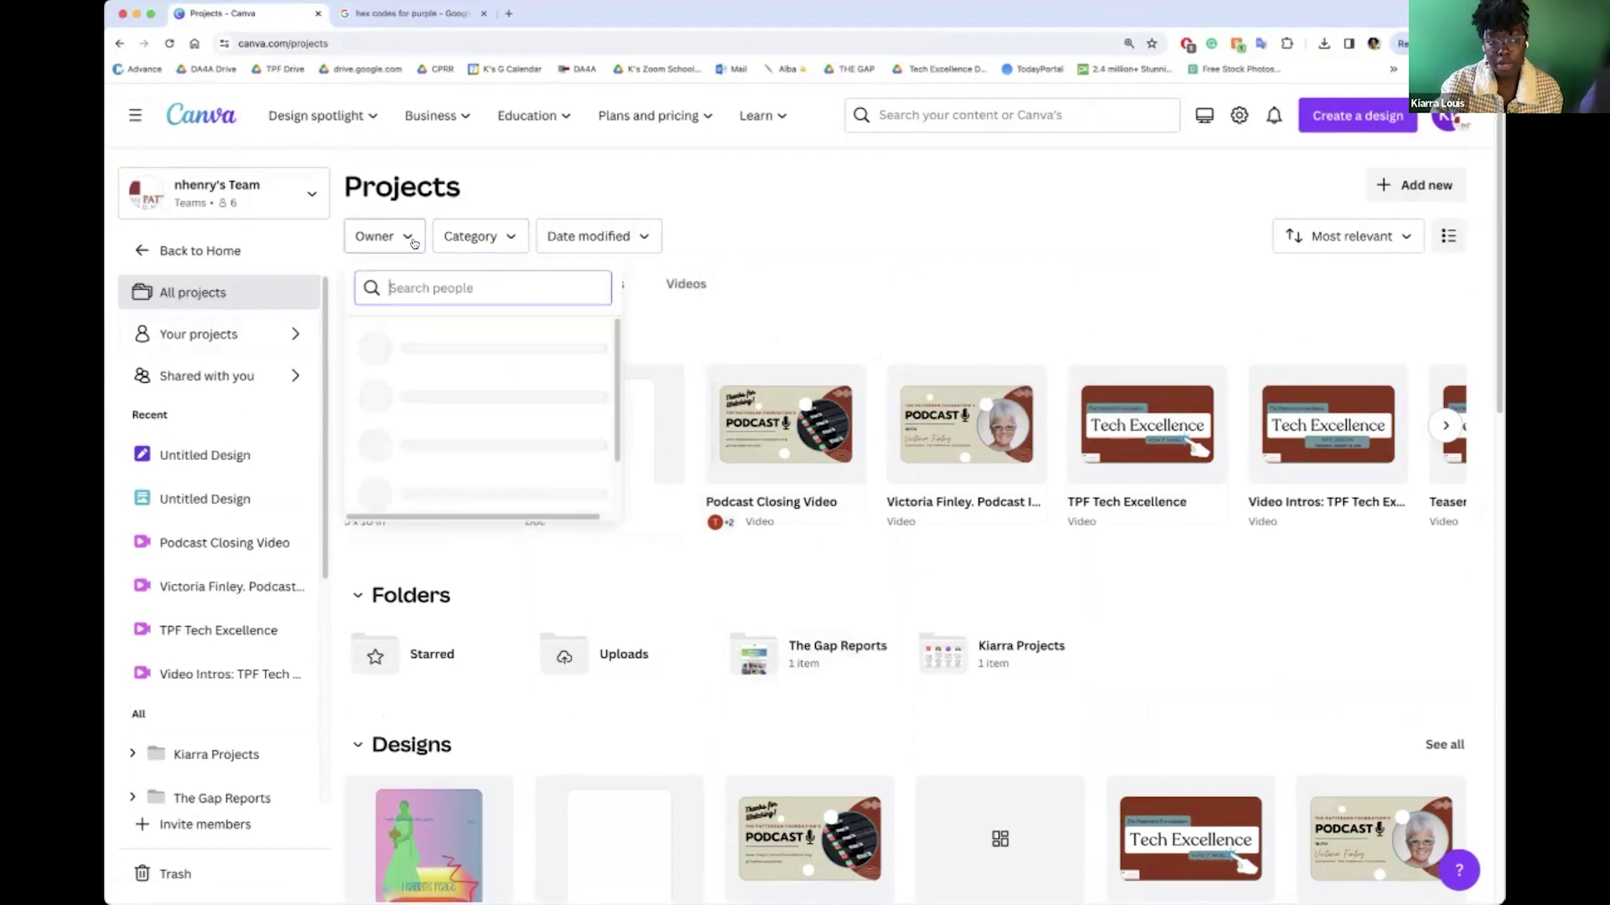
{"action": "left_click", "coordinate": [473, 243]}
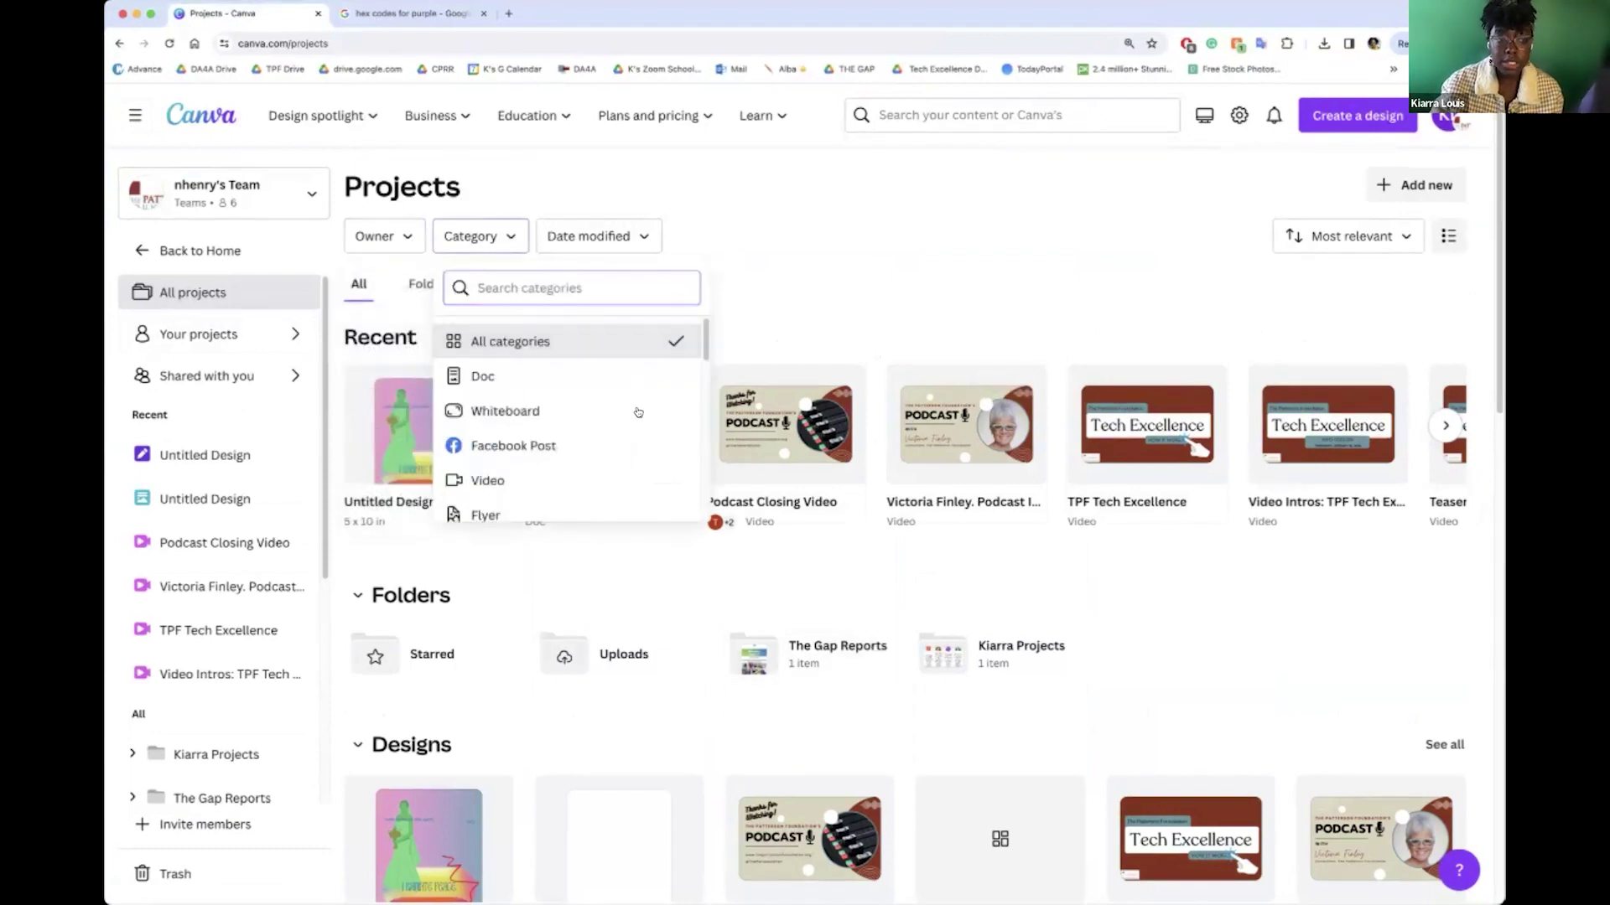
{"action": "scroll", "coordinate": [643, 410], "scroll_direction": "down", "scroll_amount": 1}
{"action": "scroll", "coordinate": [643, 410], "scroll_direction": "down", "scroll_amount": 1}
{"action": "left_click", "coordinate": [1010, 352]}
{"action": "scroll", "coordinate": [1009, 352], "scroll_direction": "down", "scroll_amount": 2}
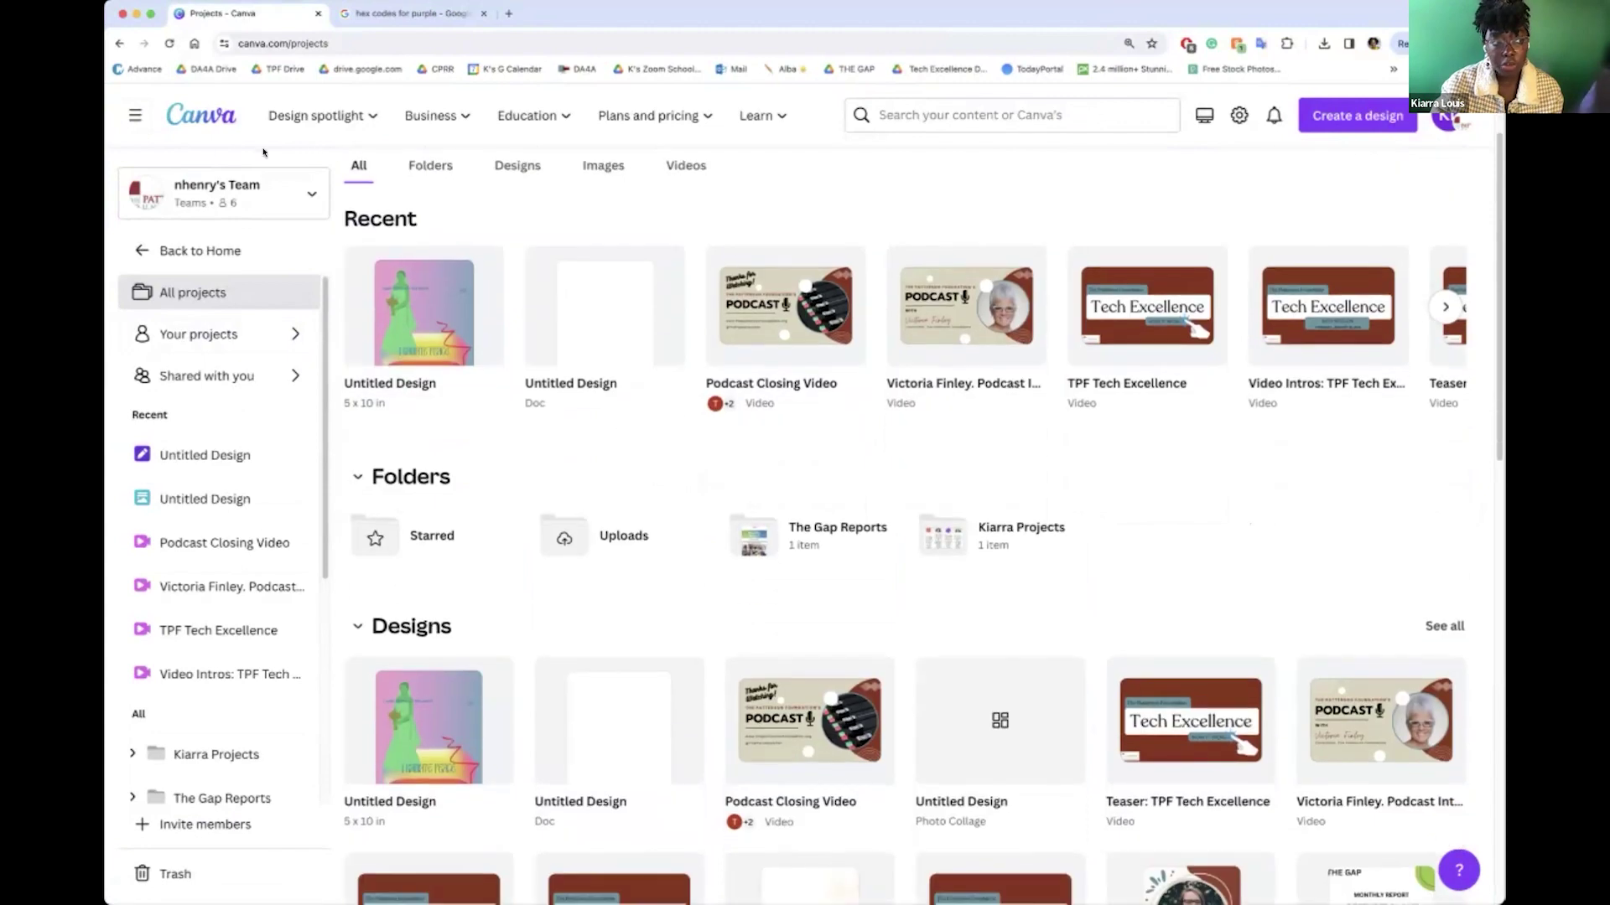
- Look through the folders and designs on the Projects page, and return to the home page
{"action": "left_click", "coordinate": [135, 117]}
{"action": "left_click", "coordinate": [136, 122]}
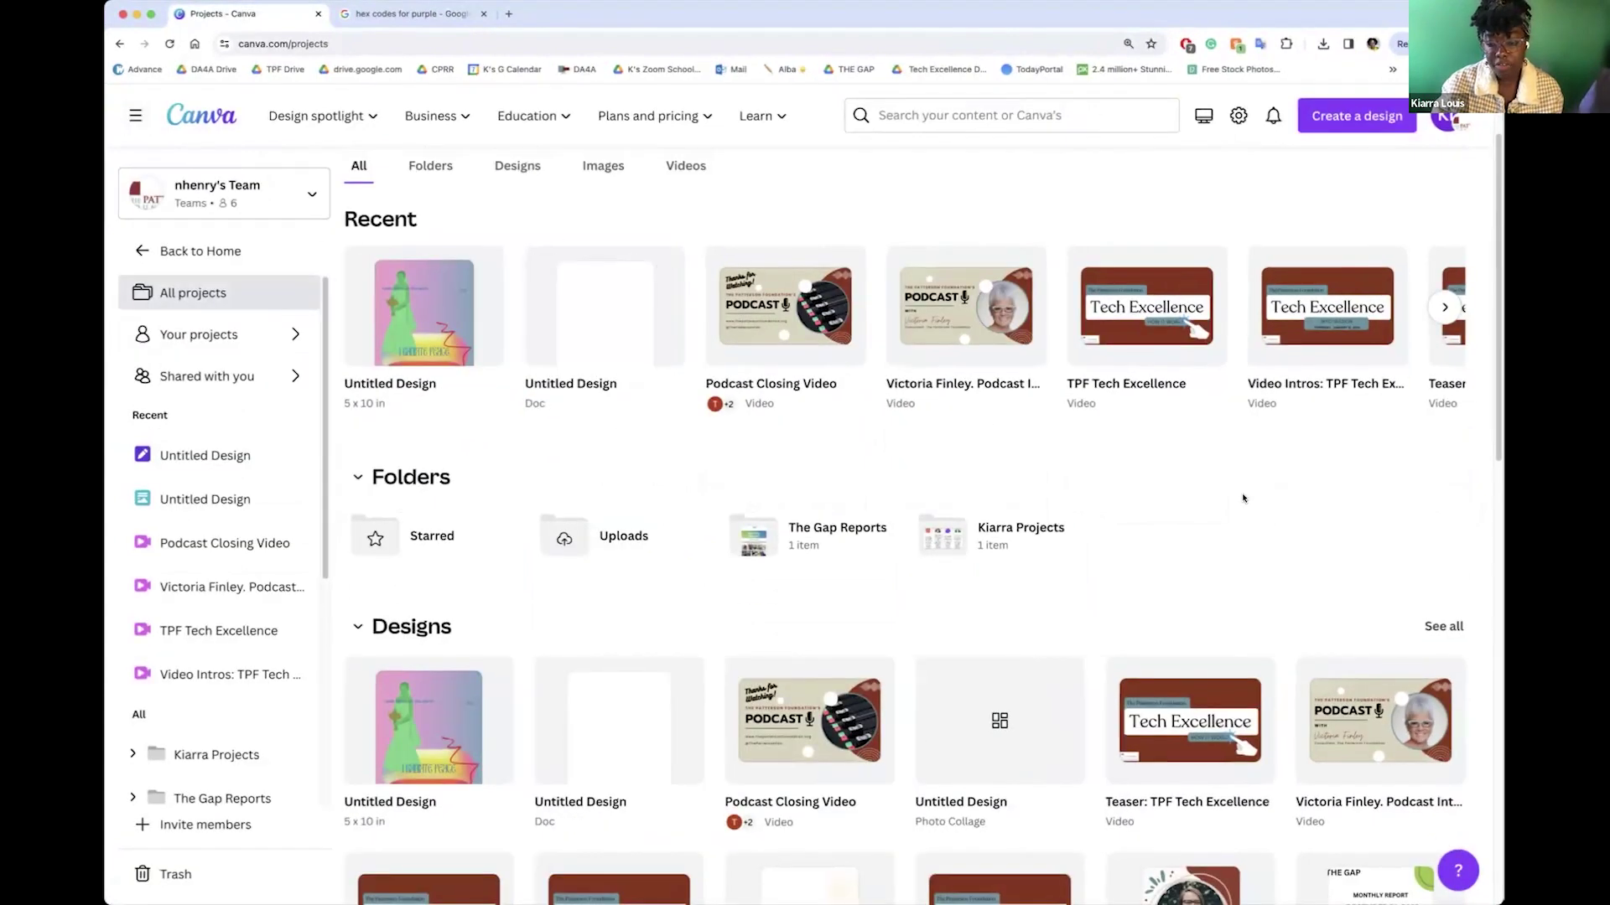
{"action": "scroll", "coordinate": [1232, 492], "scroll_direction": "down", "scroll_amount": 1}
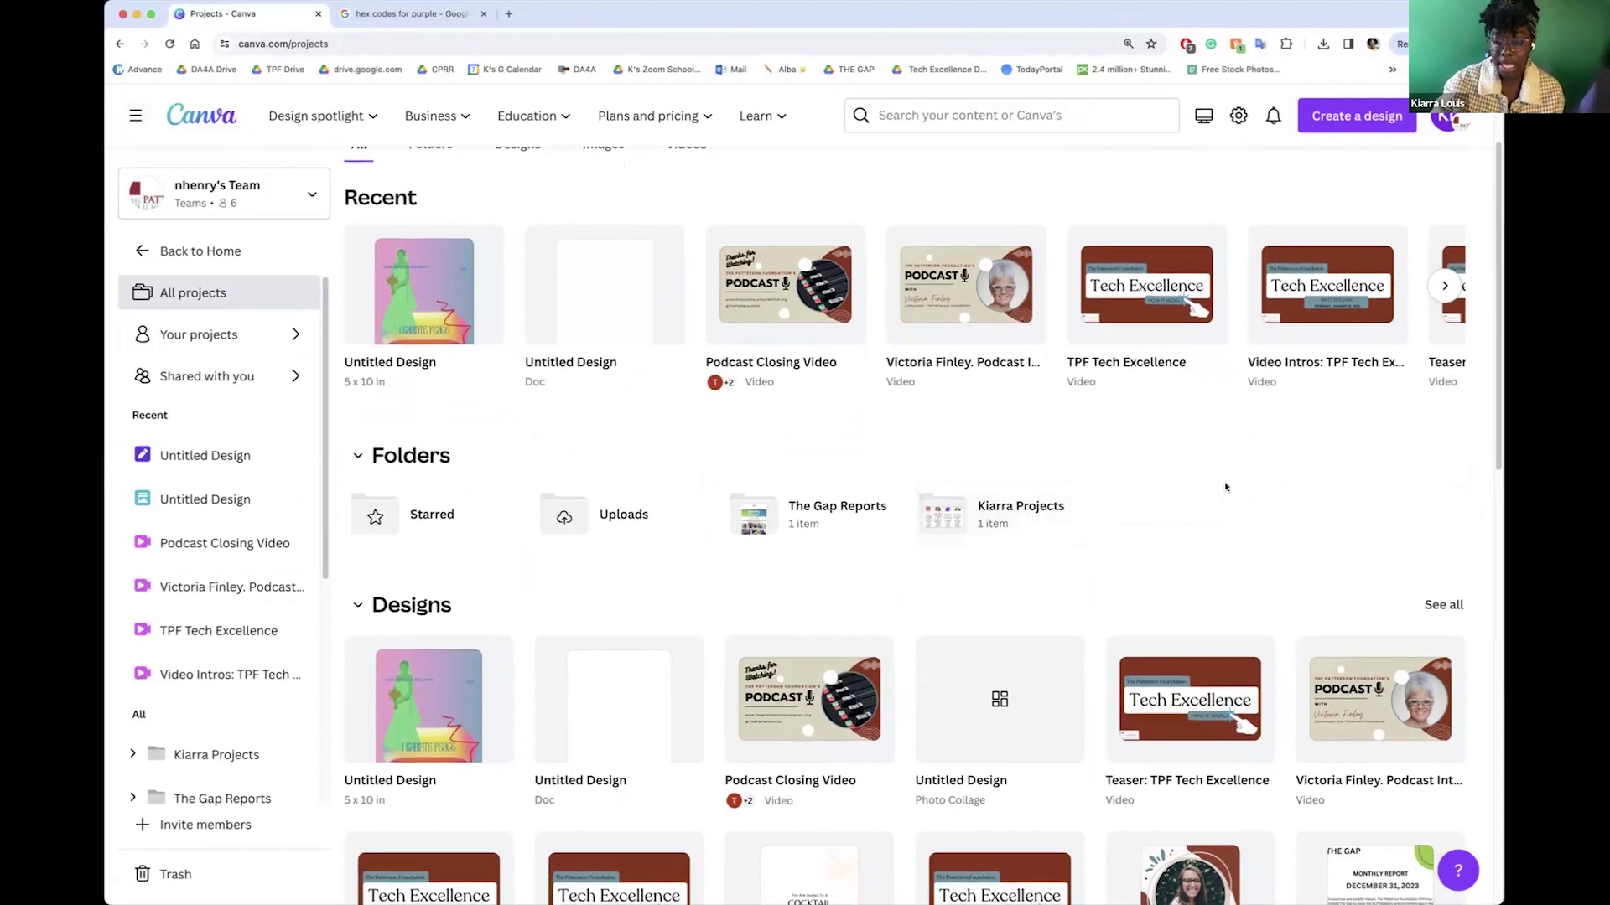
{"action": "scroll", "coordinate": [1224, 486], "scroll_direction": "down", "scroll_amount": 2}
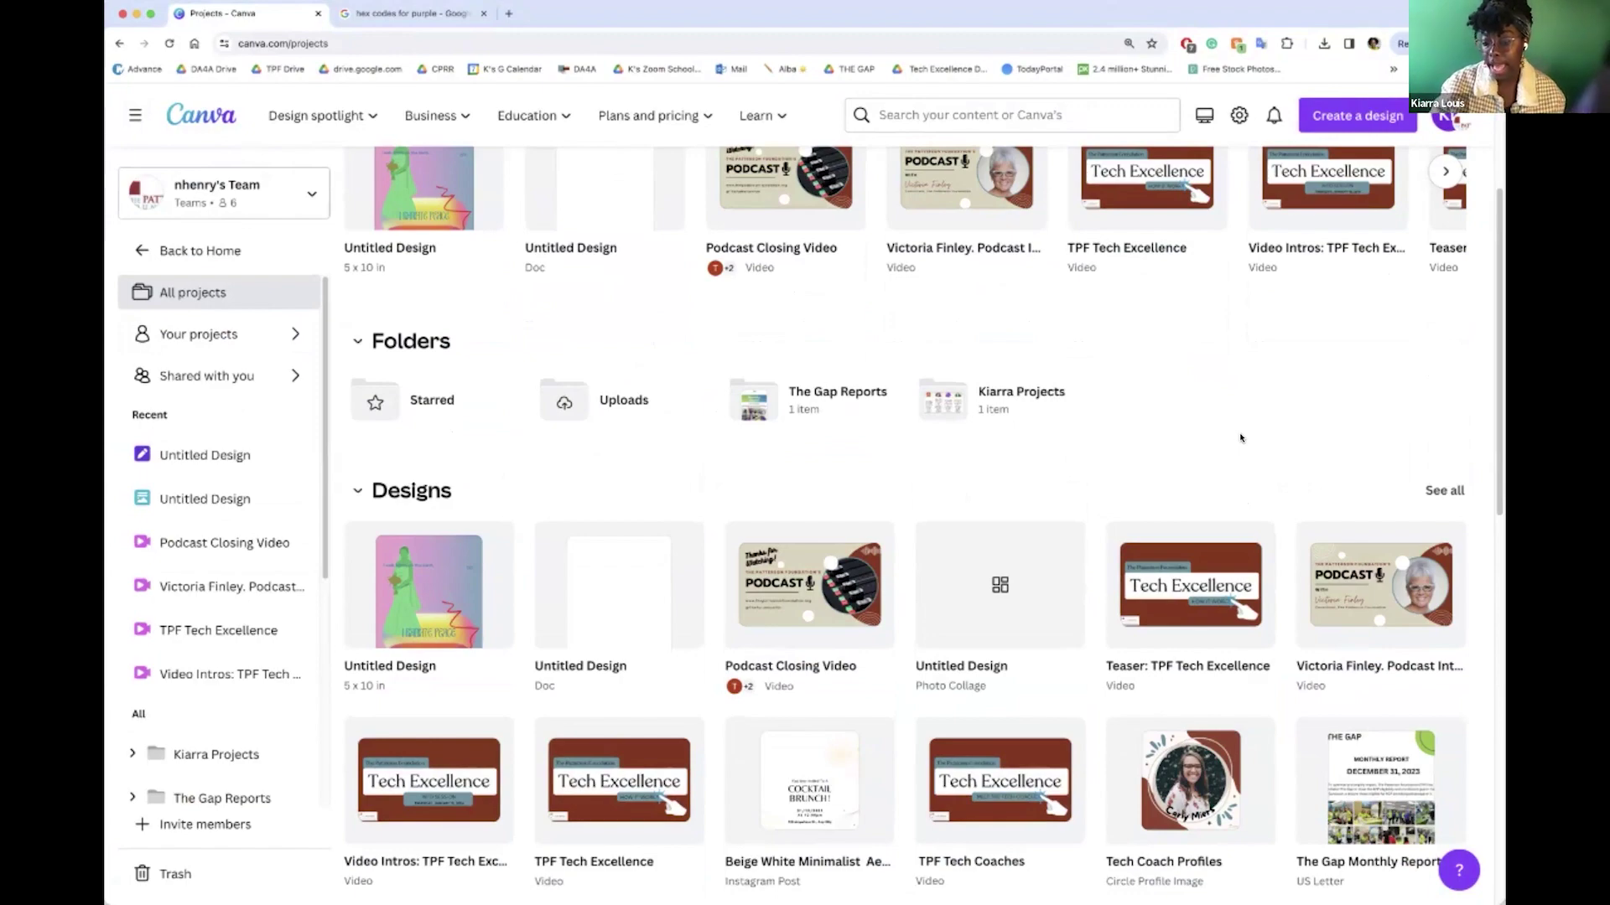
{"action": "scroll", "coordinate": [1241, 437], "scroll_direction": "down", "scroll_amount": 3}
{"action": "scroll", "coordinate": [1170, 421], "scroll_direction": "up", "scroll_amount": 6}
{"action": "key", "text": "super+Left"}
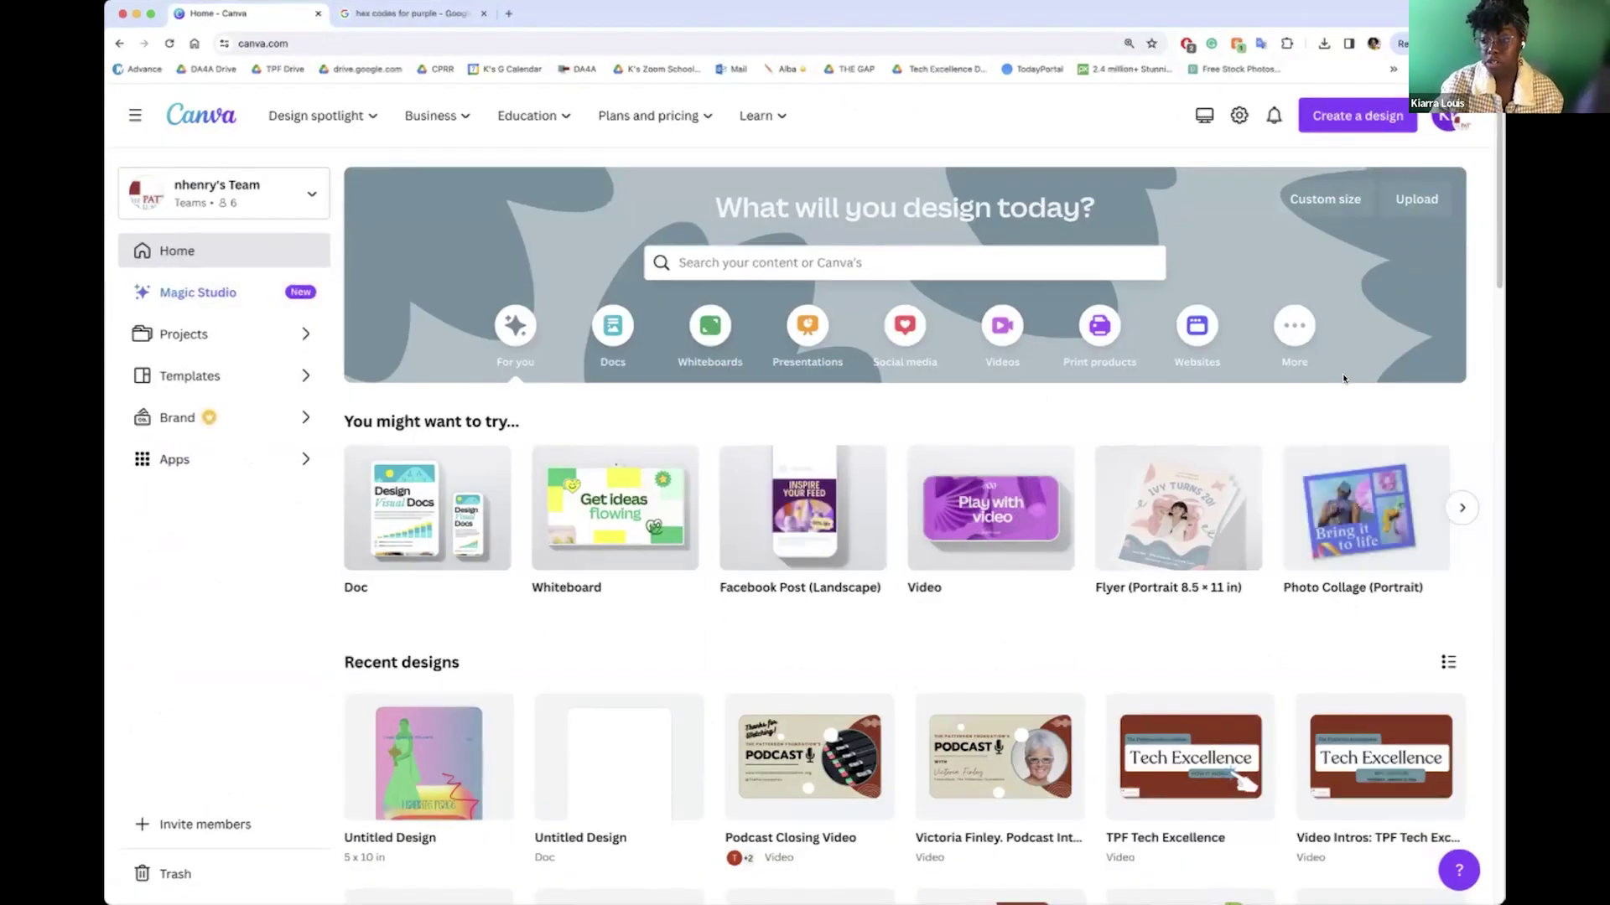
- Search the existing projects for "Invitations"
{"action": "left_click", "coordinate": [1053, 257]}
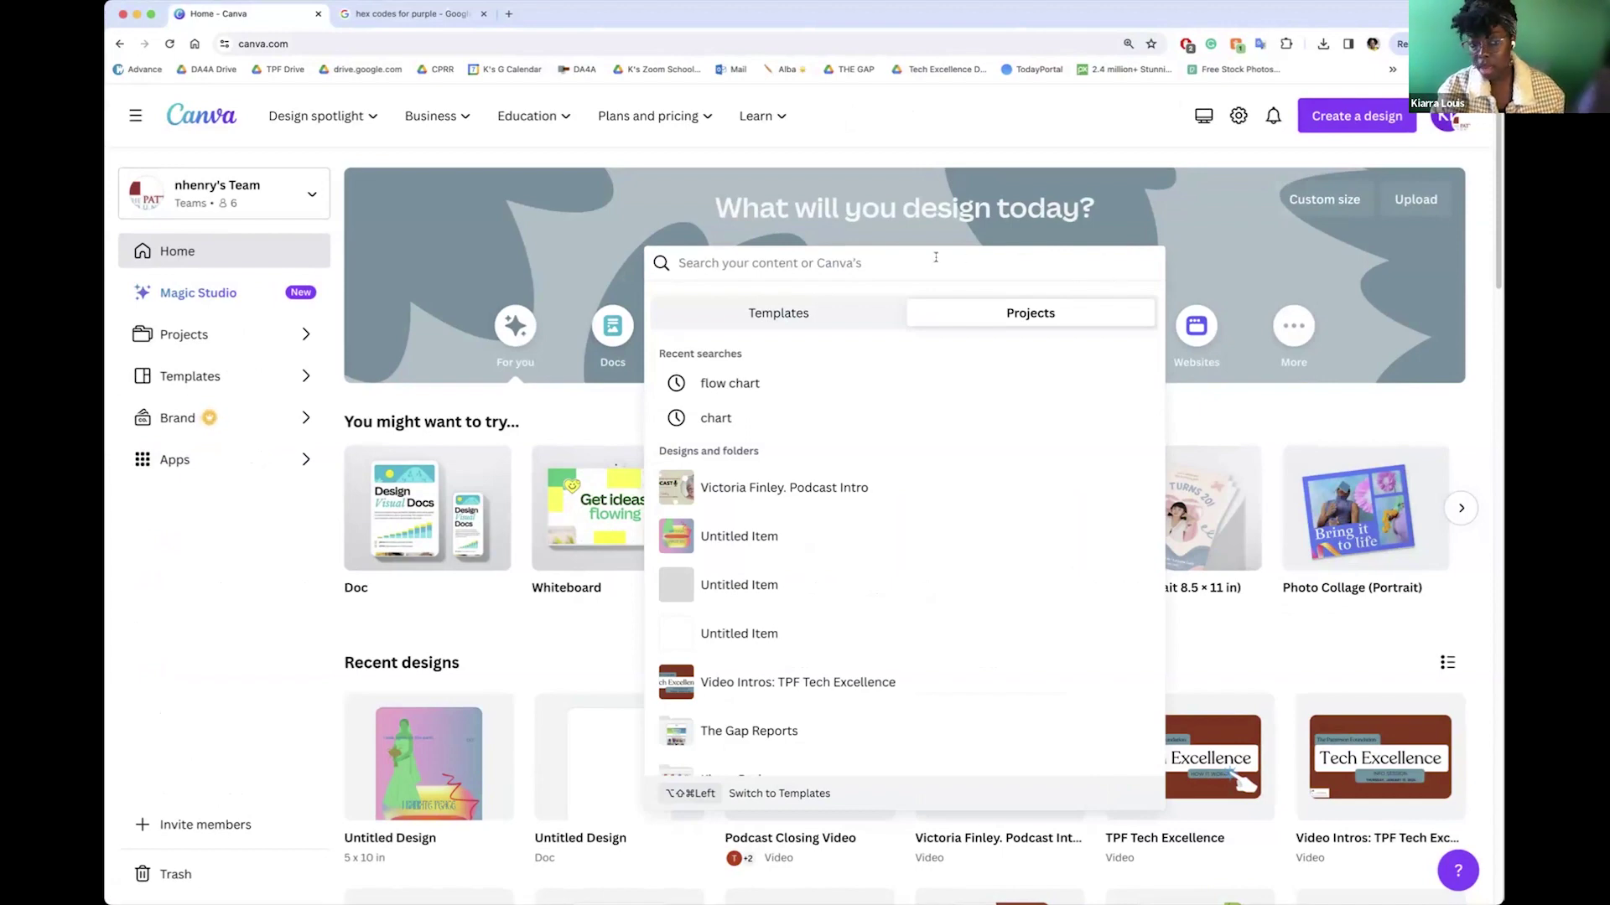
{"action": "type", "text": "Invitations"}
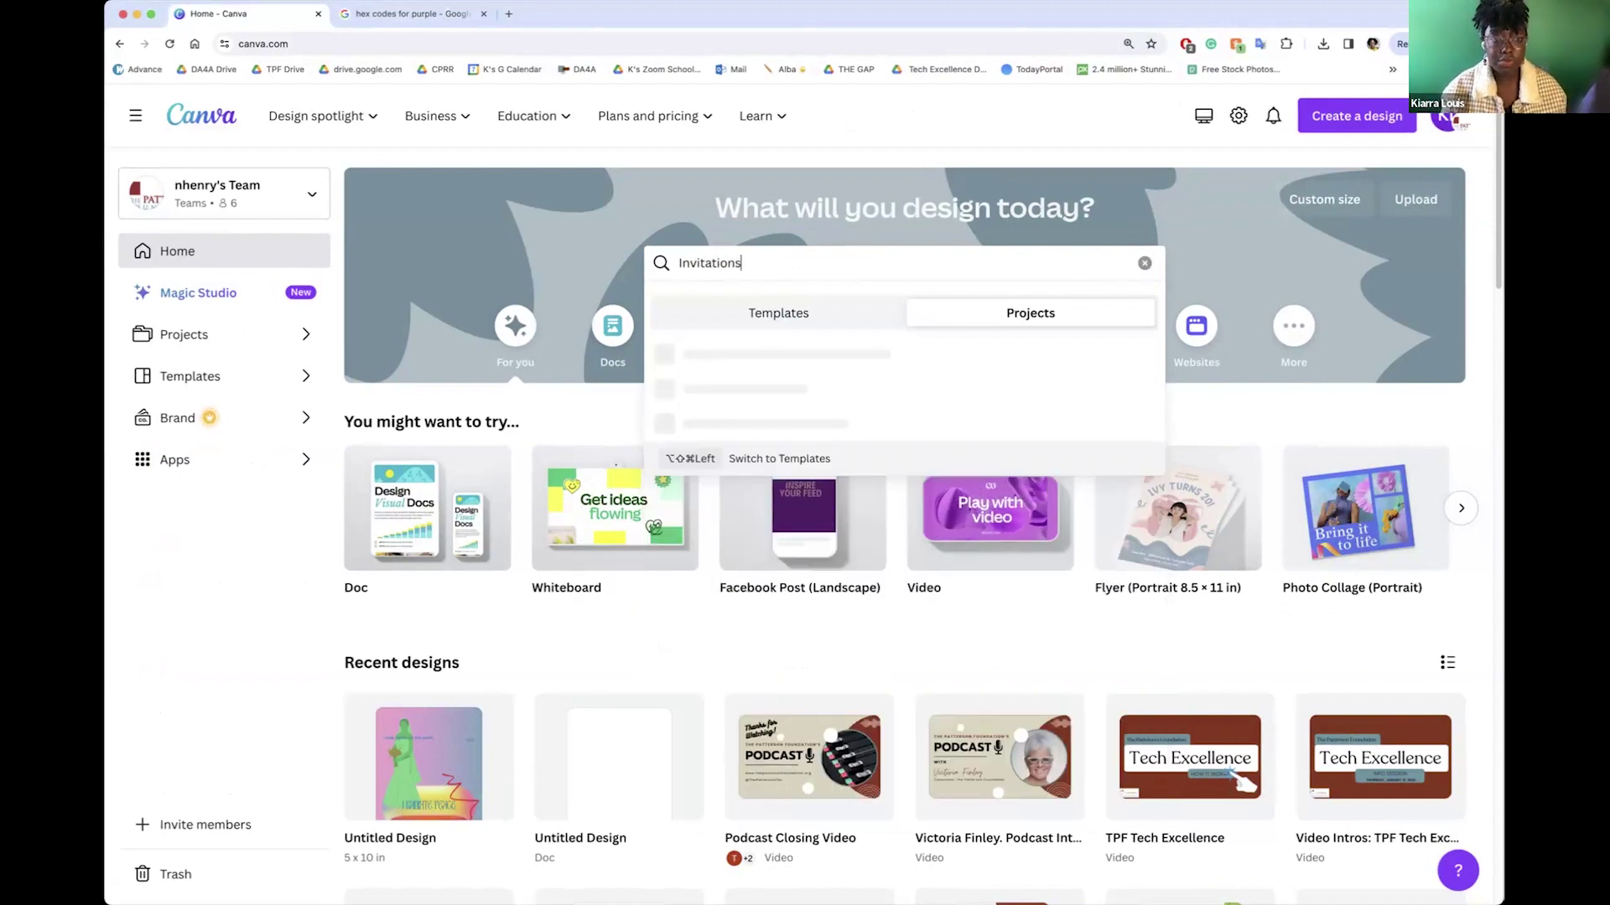
{"action": "key", "text": "Return"}
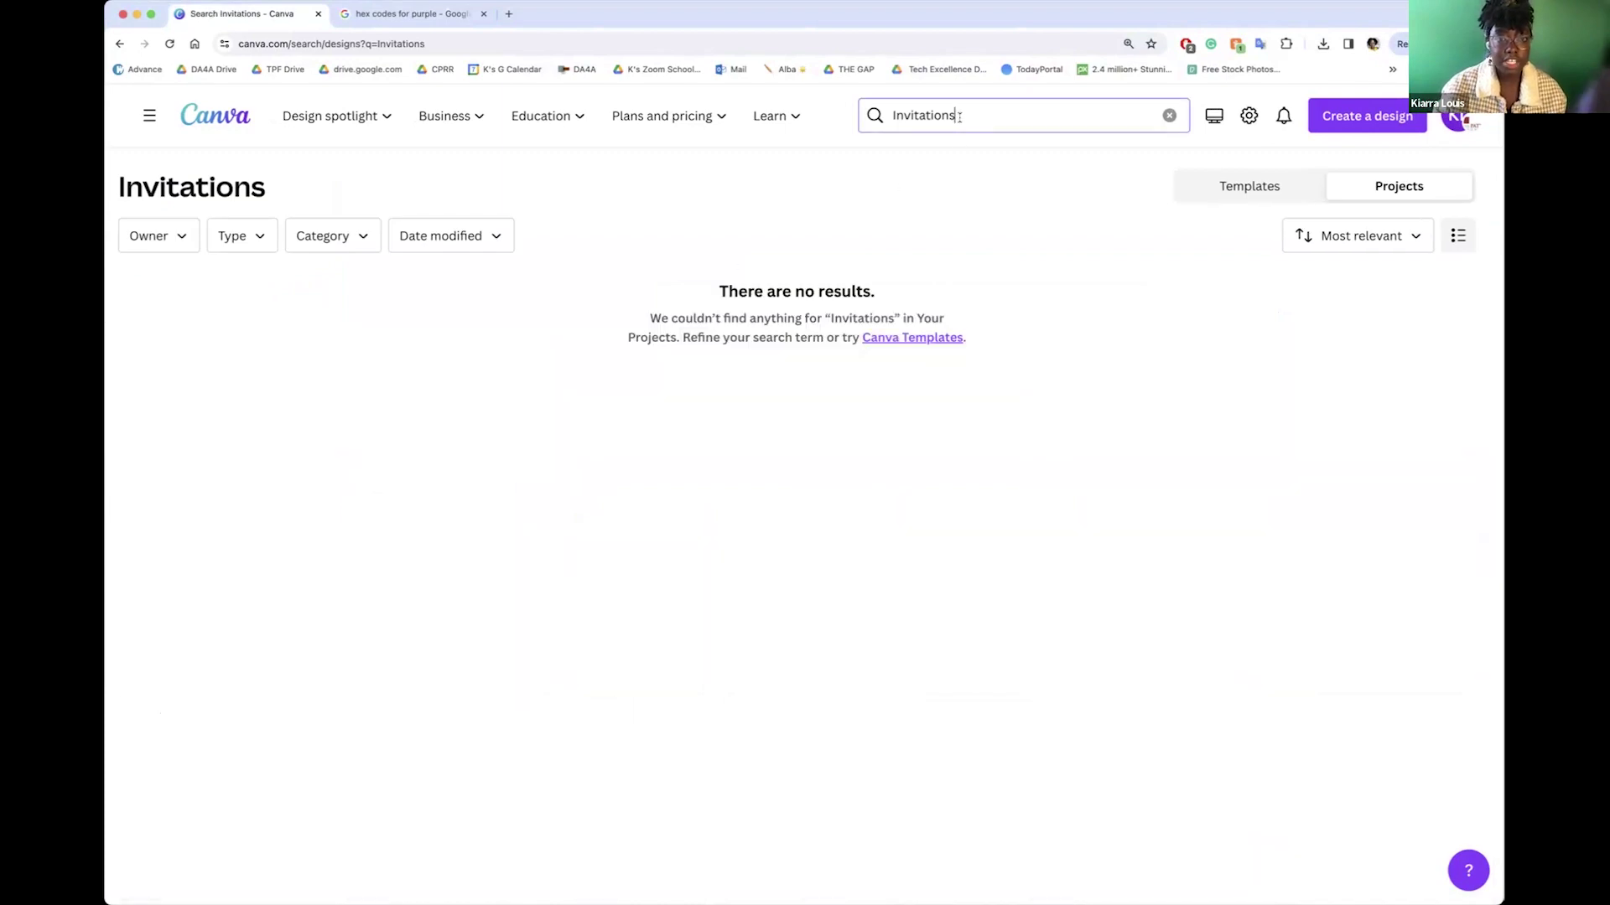
- Re-enter "Invitations" as the project search term and run the search again
{"action": "left_click", "coordinate": [960, 117]}
{"action": "key", "text": "BackSpace"}
{"action": "key", "text": "BackSpace"}
{"action": "key", "text": "BackSpace"}
{"action": "key", "text": "BackSpace"}
{"action": "key", "text": "BackSpace"}
{"action": "key", "text": "BackSpace"}
{"action": "key", "text": "BackSpace"}
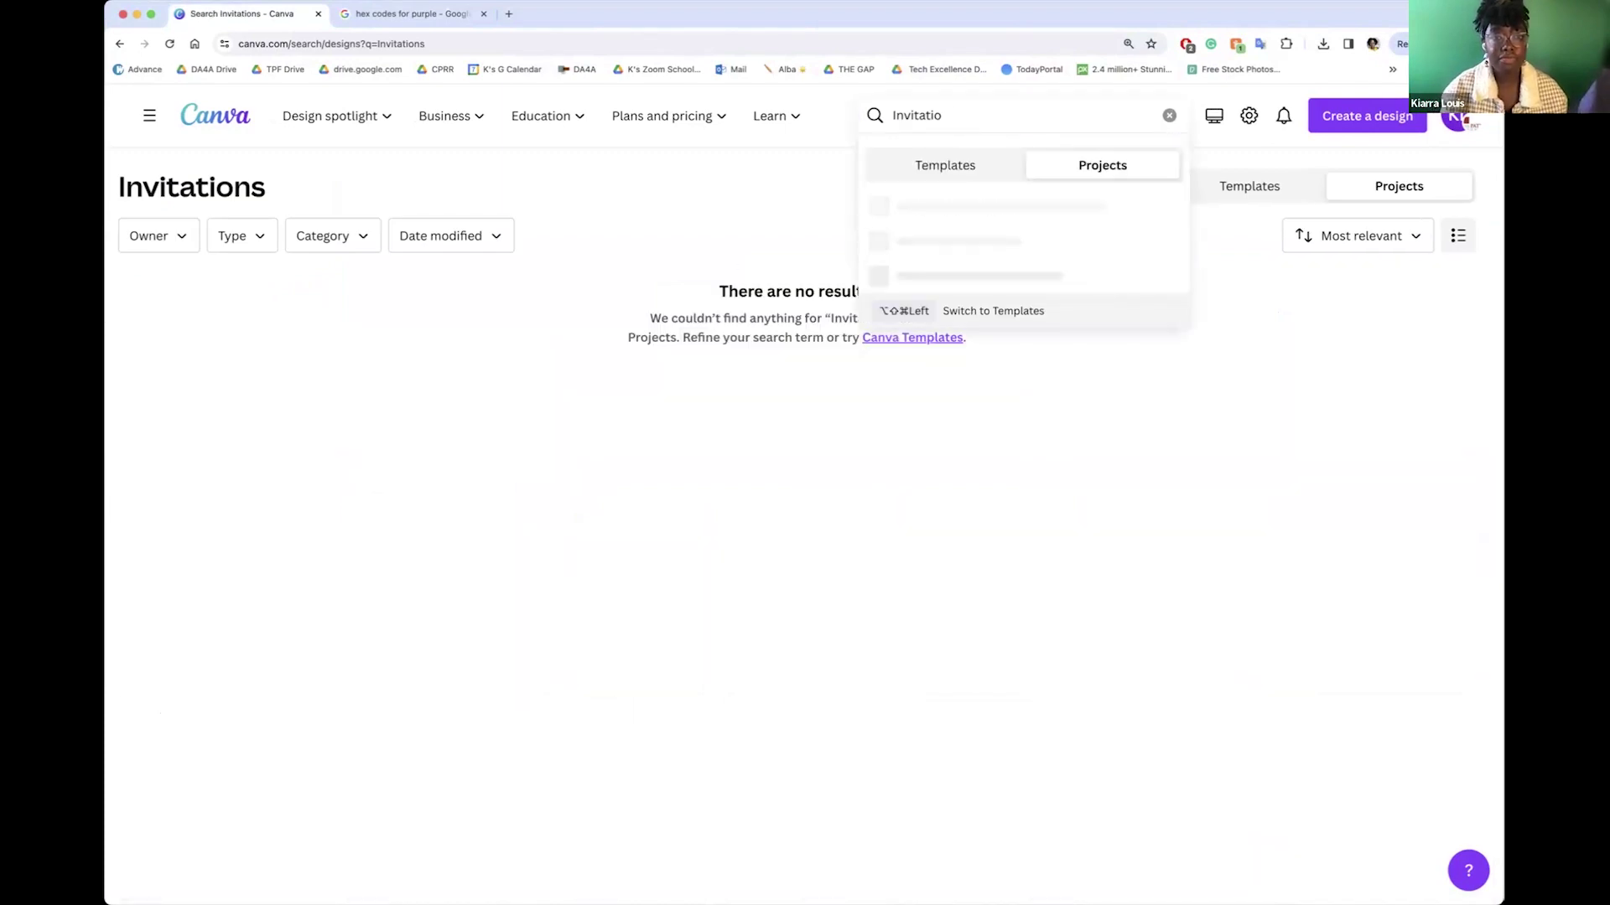
{"action": "type", "text": "tatins"}
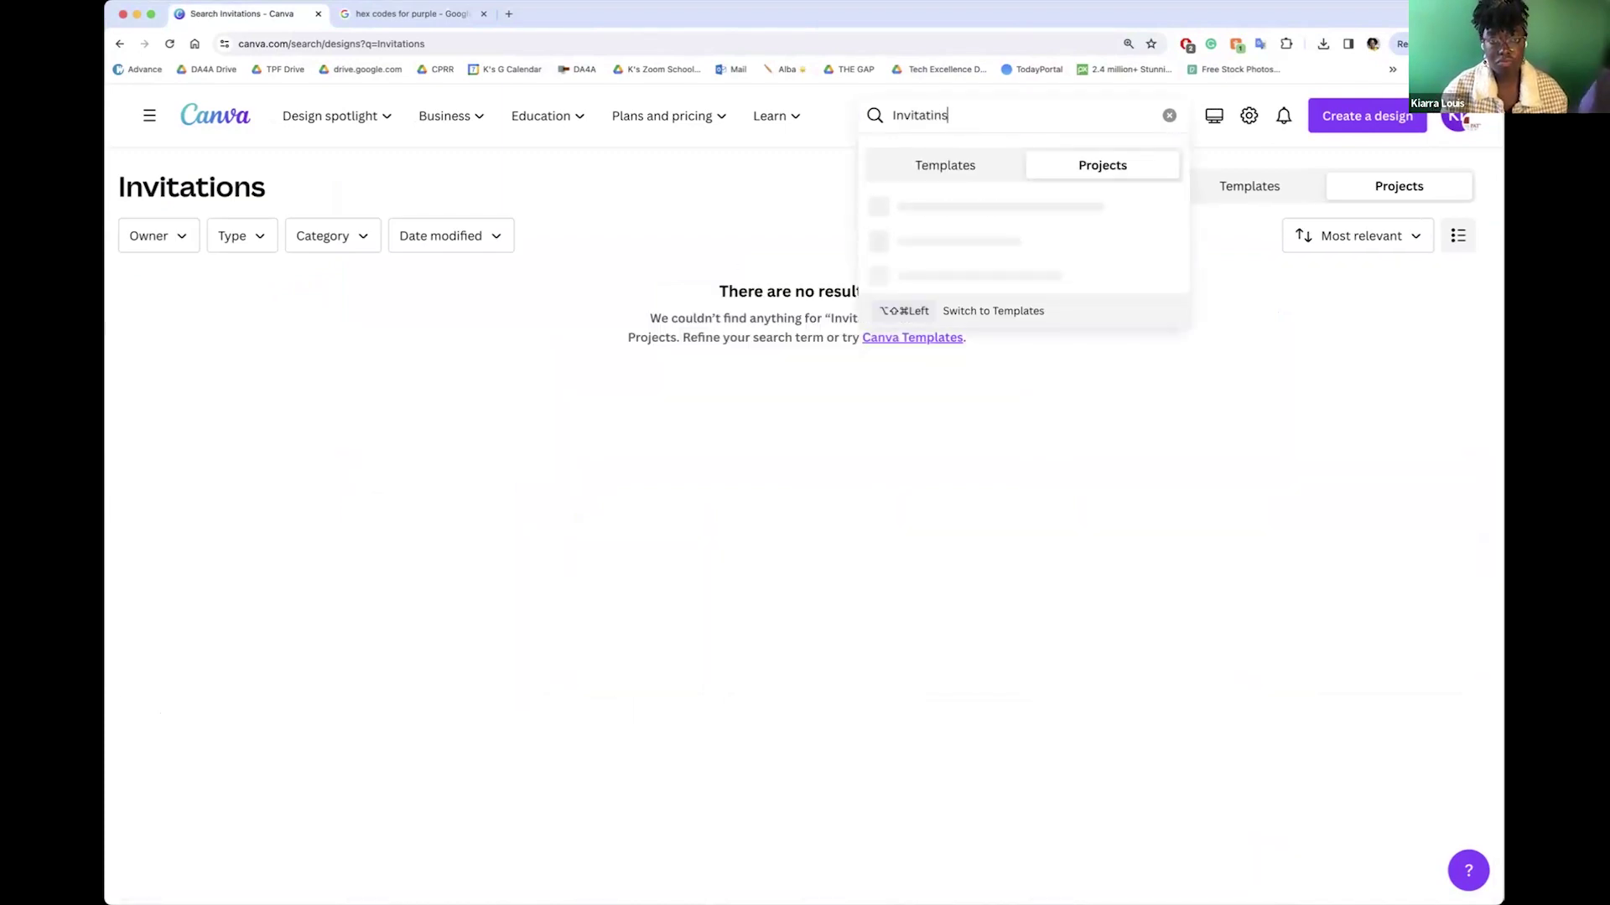
{"action": "key", "text": "BackSpace"}
{"action": "key", "text": "BackSpace"}
{"action": "key", "text": "BackSpace"}
{"action": "key", "text": "BackSpace"}
{"action": "type", "text": "tios"}
{"action": "key", "text": "BackSpace"}
{"action": "key", "text": "BackSpace"}
{"action": "type", "text": "ons"}
{"action": "key", "text": "Return"}
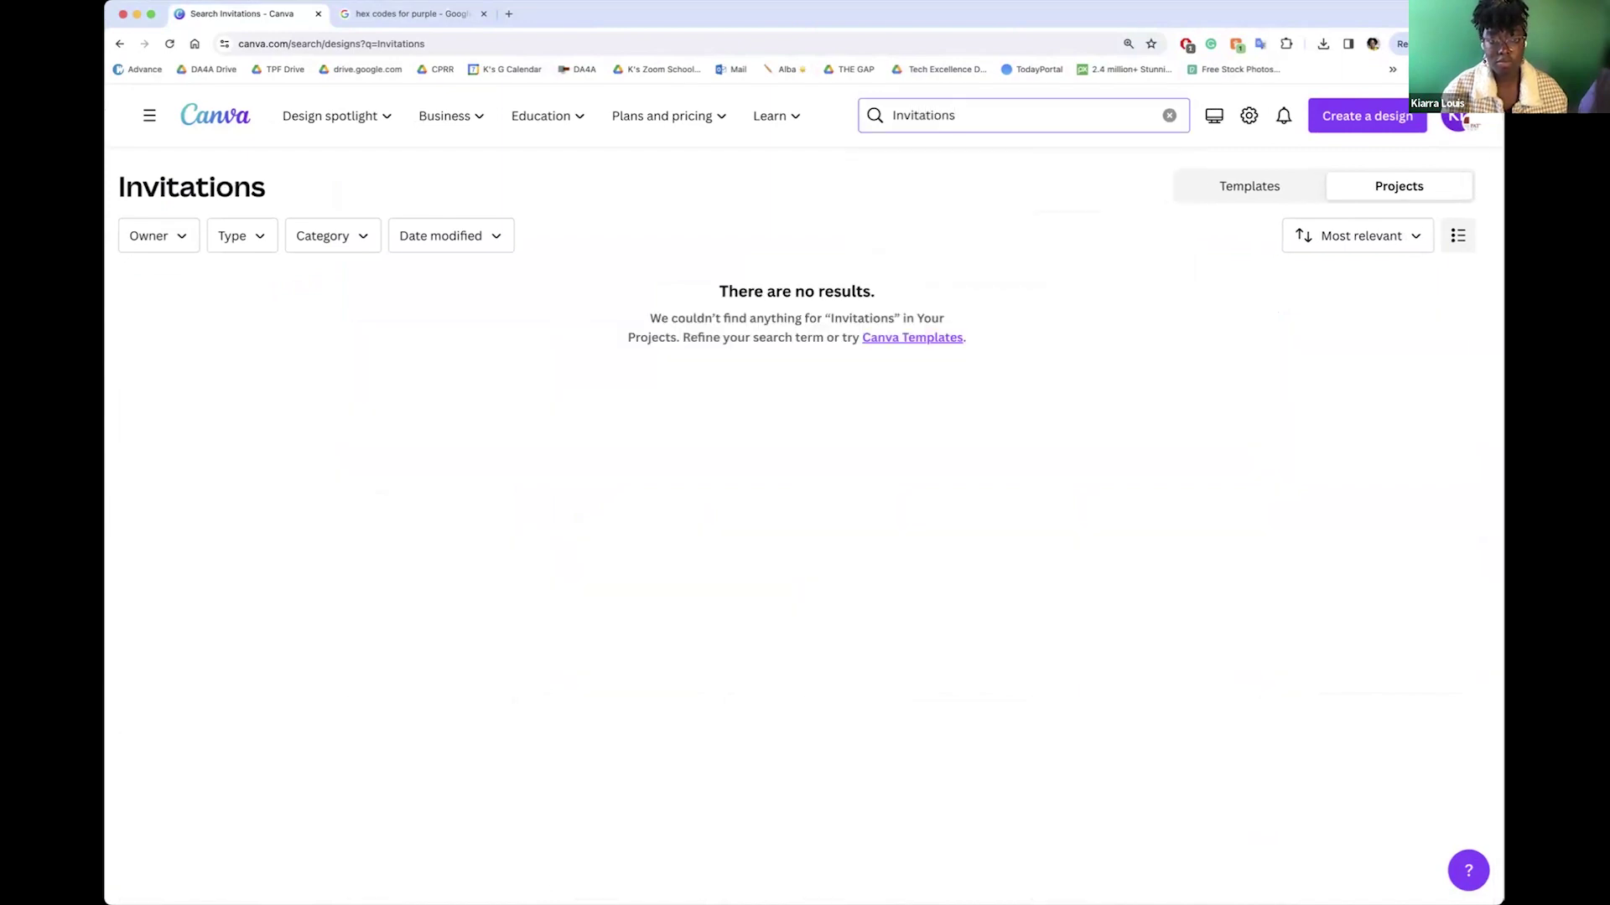
- From the home page, search the templates for "invitations" and check the crown badge on the Beige Luxury Wedding invitation
{"action": "left_click", "coordinate": [205, 120]}
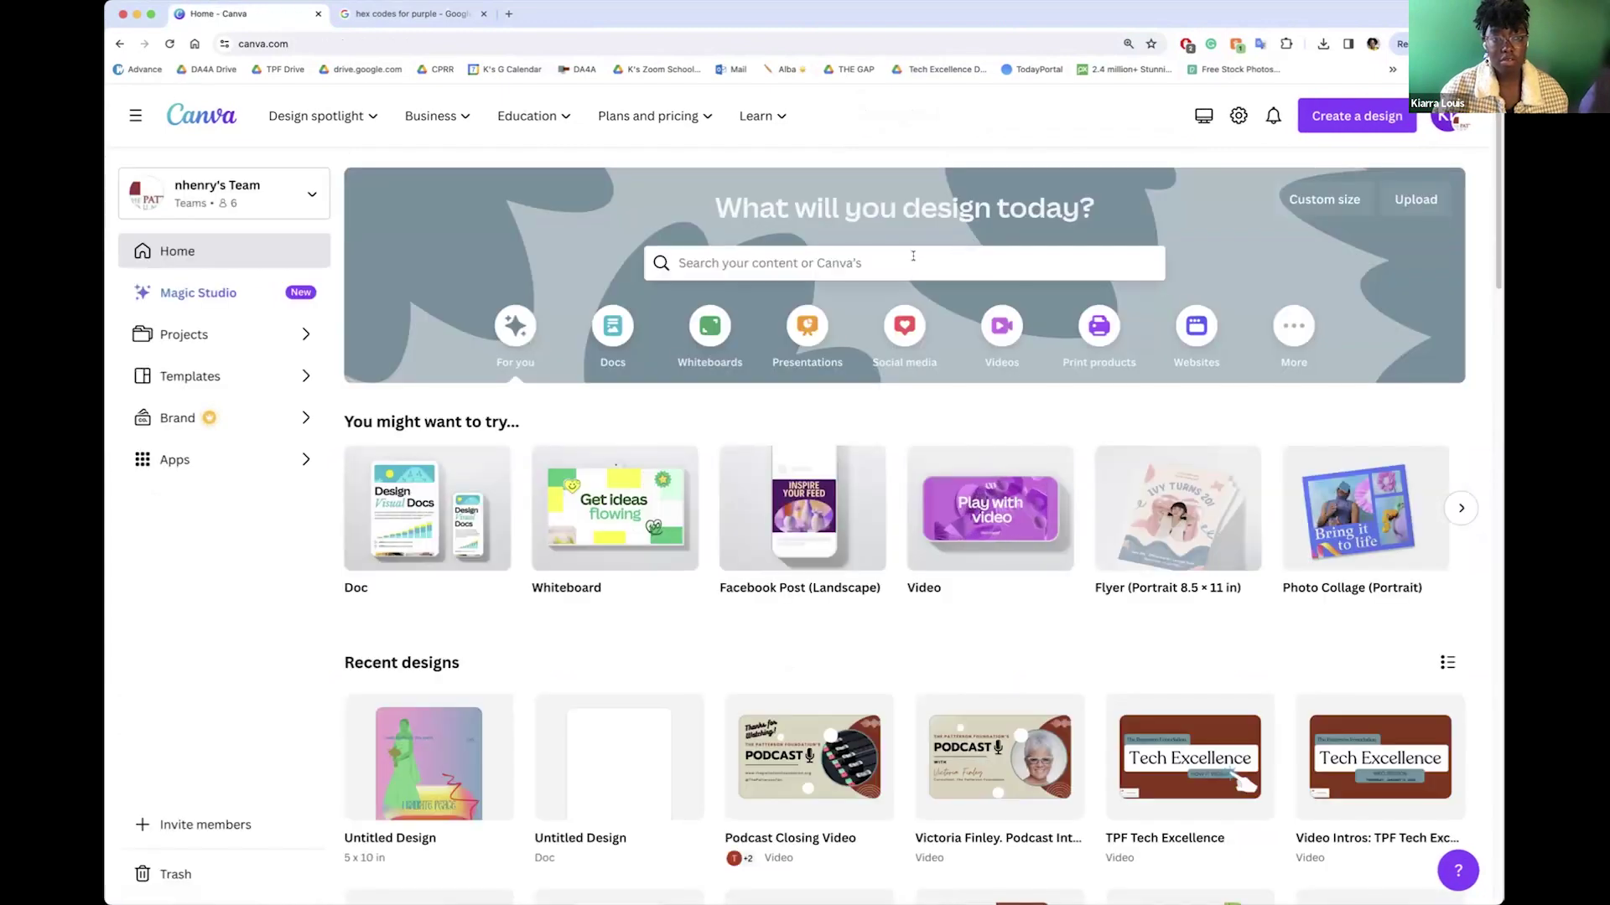
{"action": "left_click", "coordinate": [913, 259]}
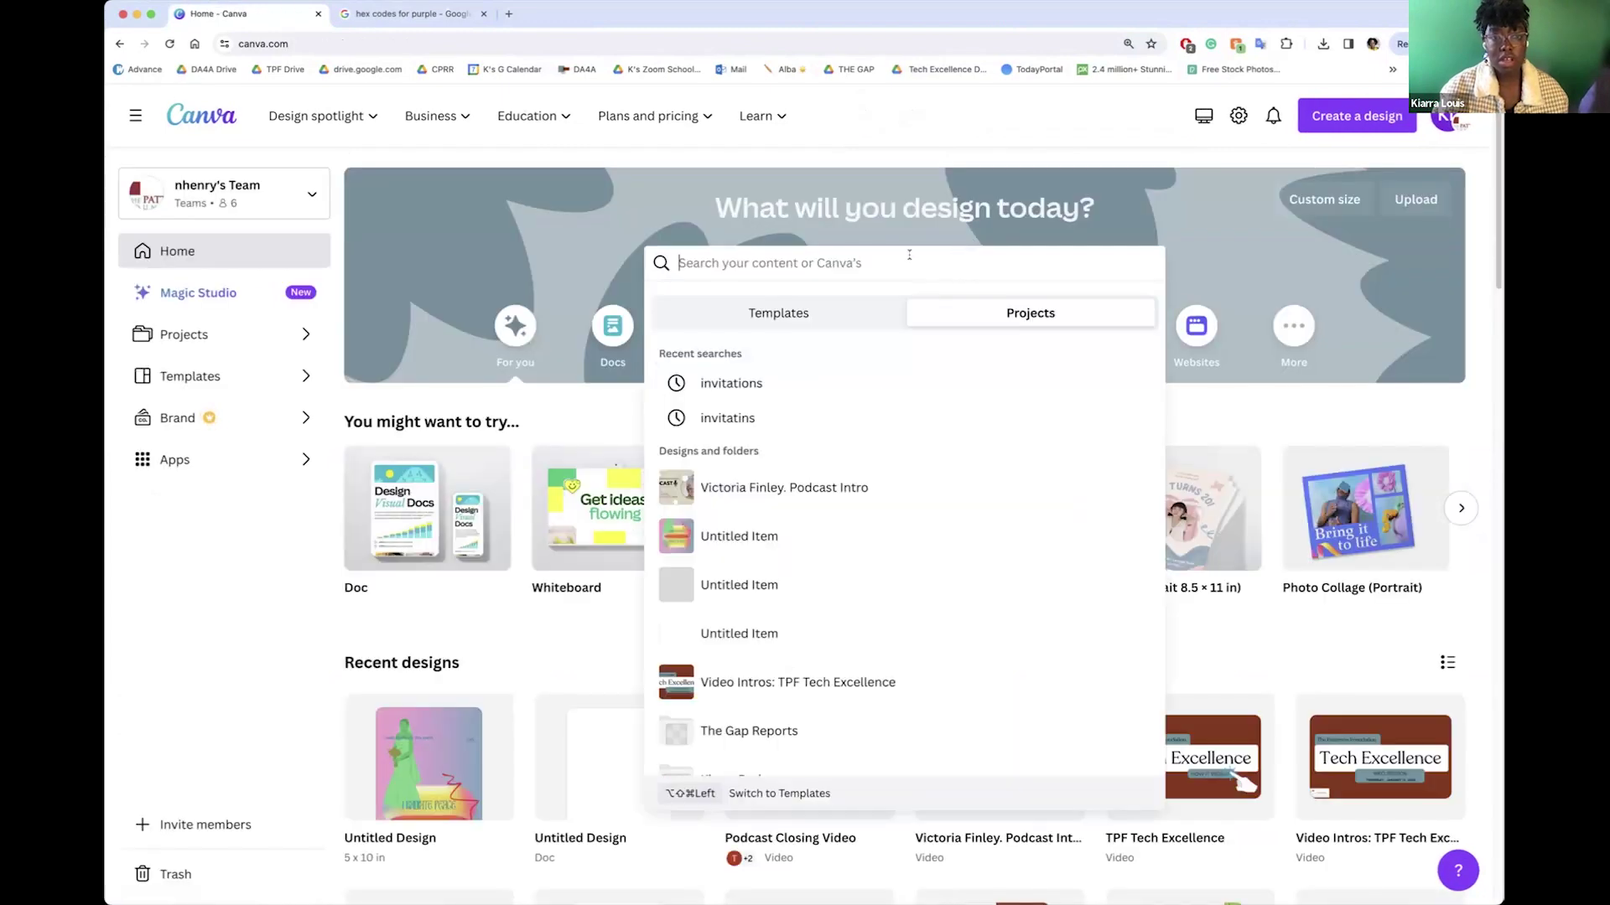
{"action": "left_click", "coordinate": [763, 318]}
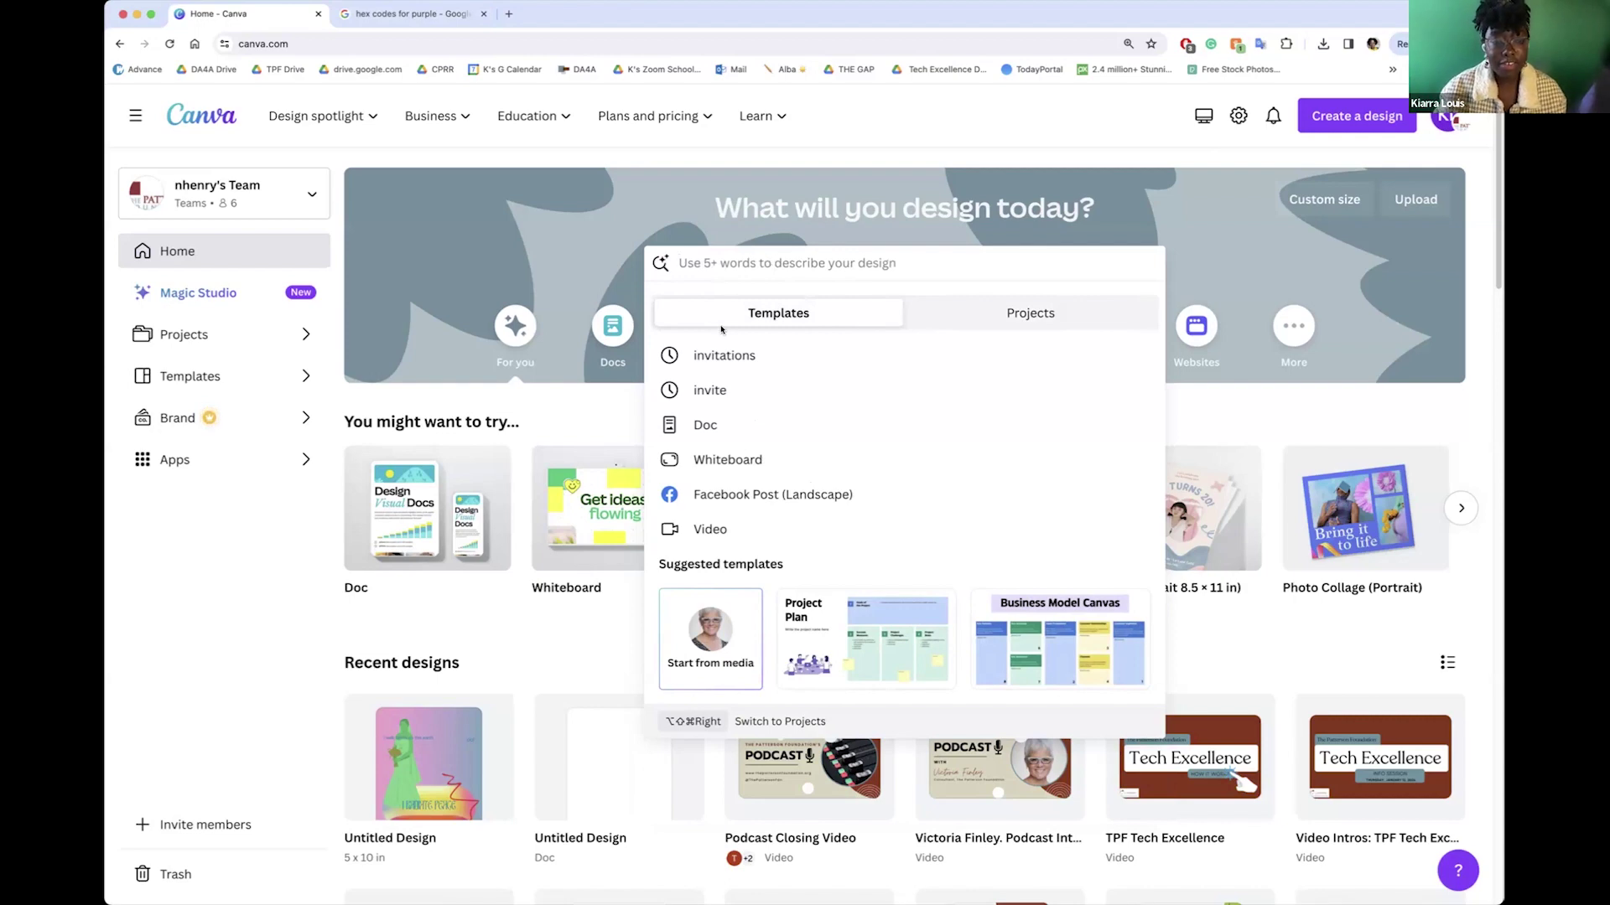
{"action": "left_click", "coordinate": [722, 356]}
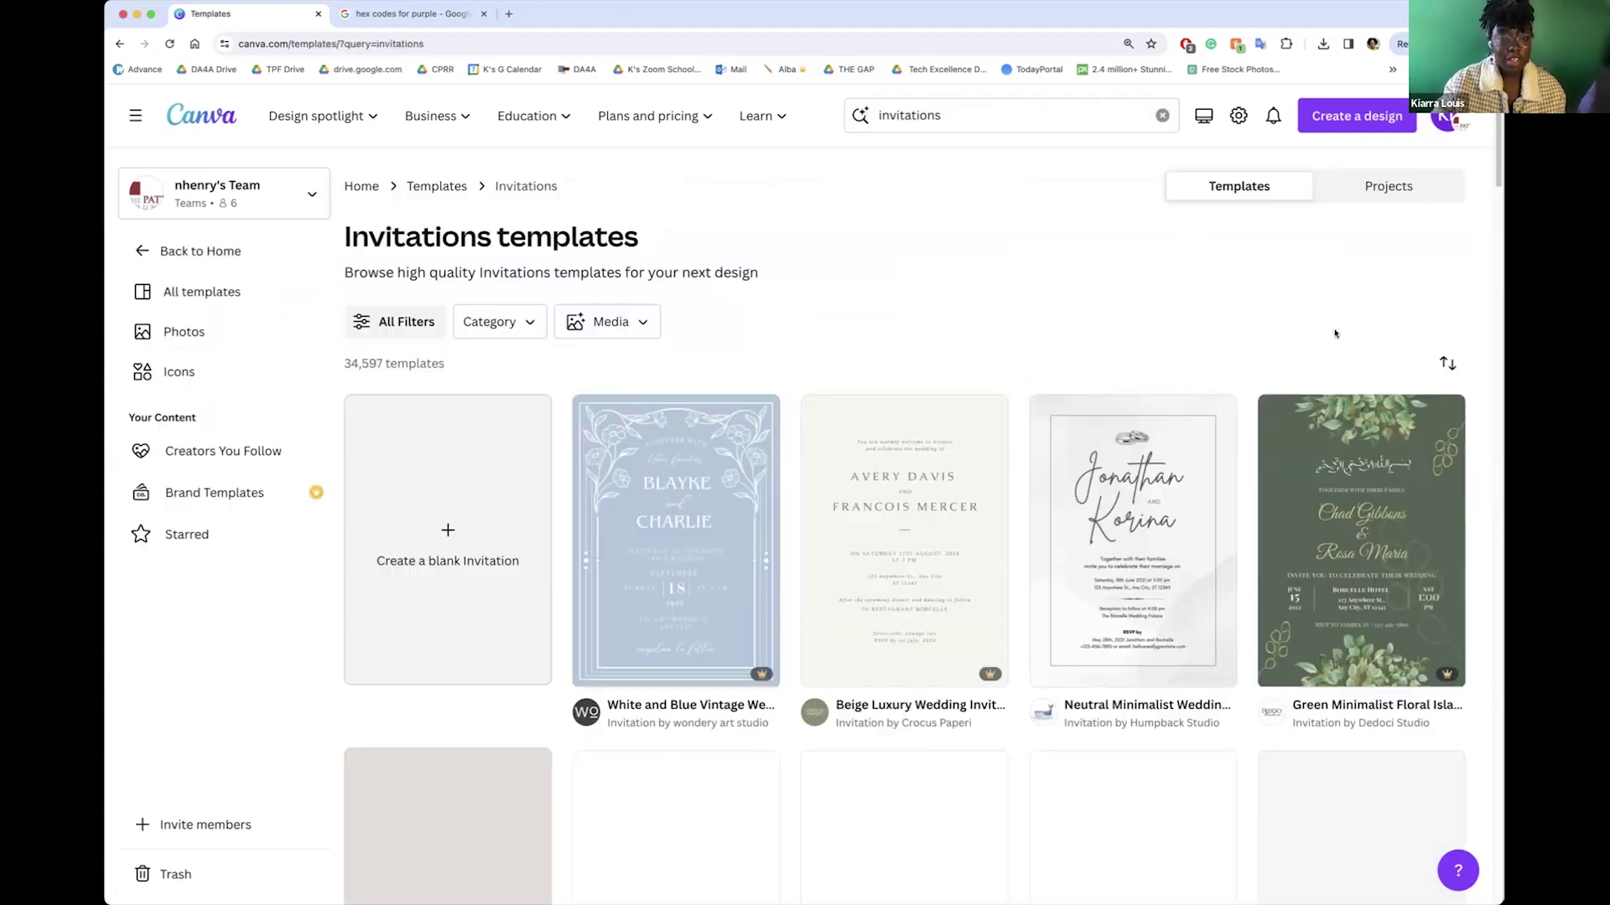
{"action": "scroll", "coordinate": [1258, 324], "scroll_direction": "down", "scroll_amount": 2}
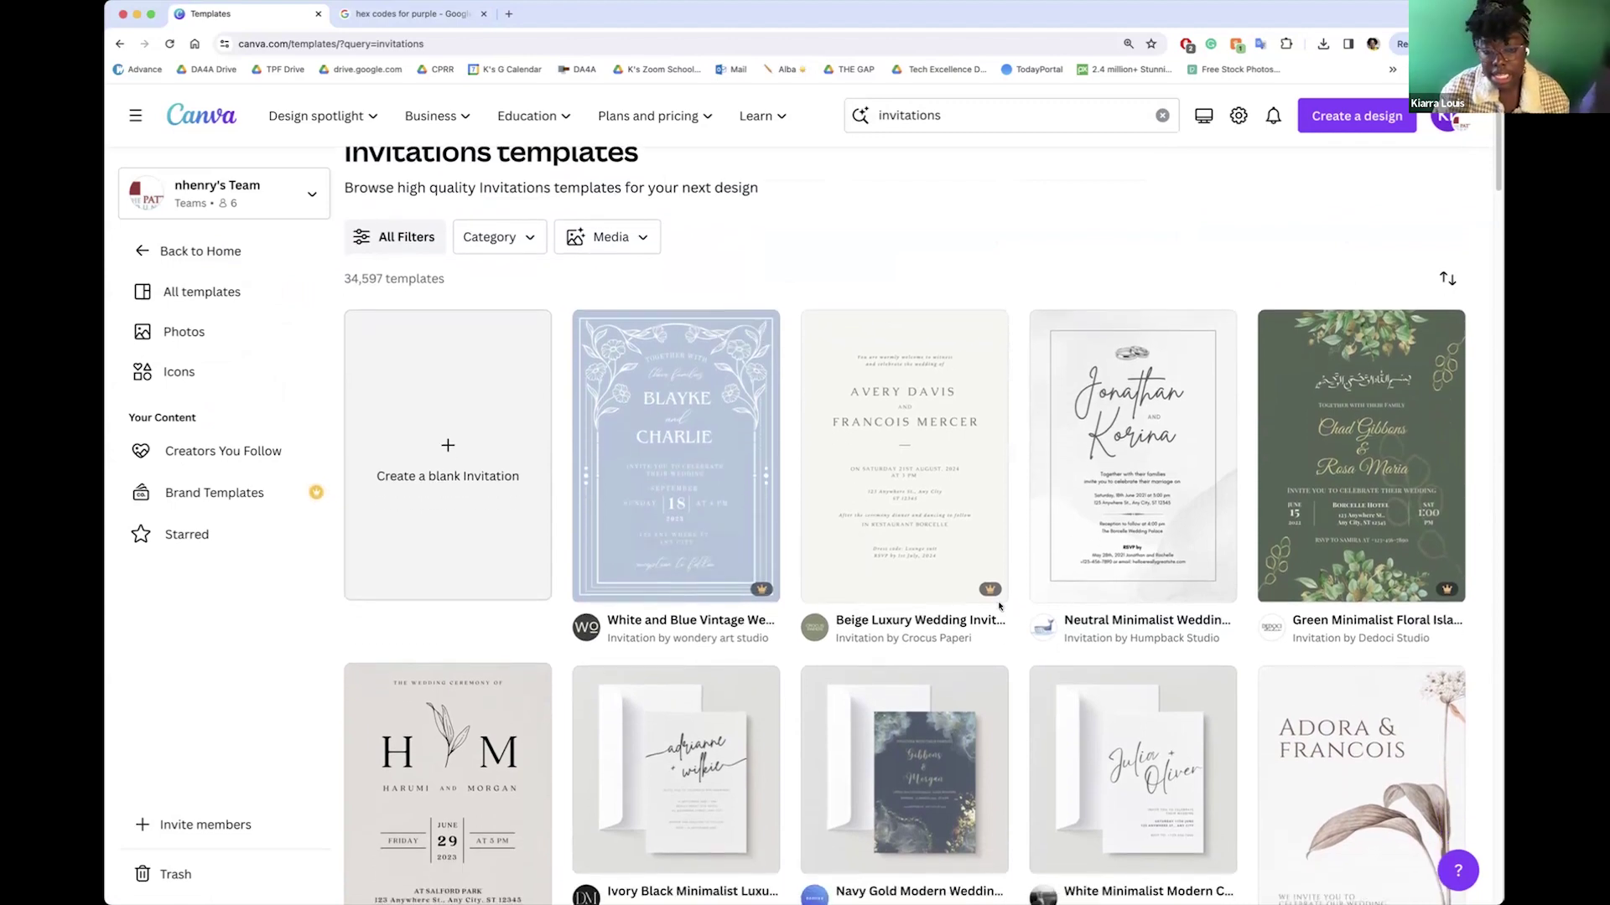
{"action": "mouse_move", "coordinate": [990, 594]}
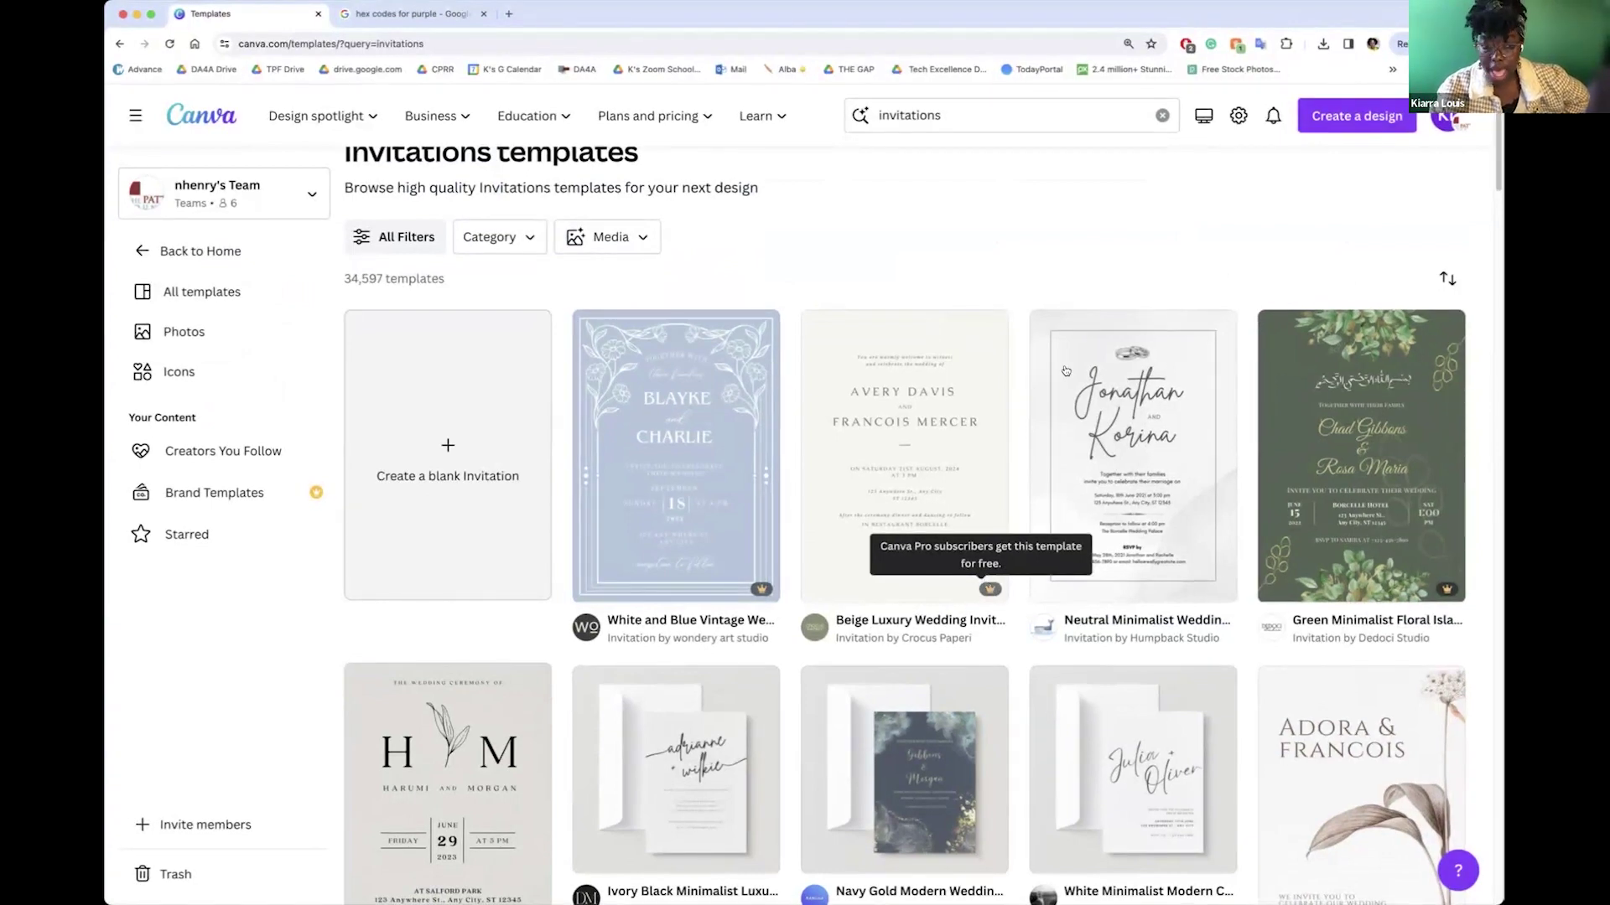
- Look through the invitation templates in the search results and return to the start of the list
{"action": "scroll", "coordinate": [1023, 365], "scroll_direction": "down", "scroll_amount": 2}
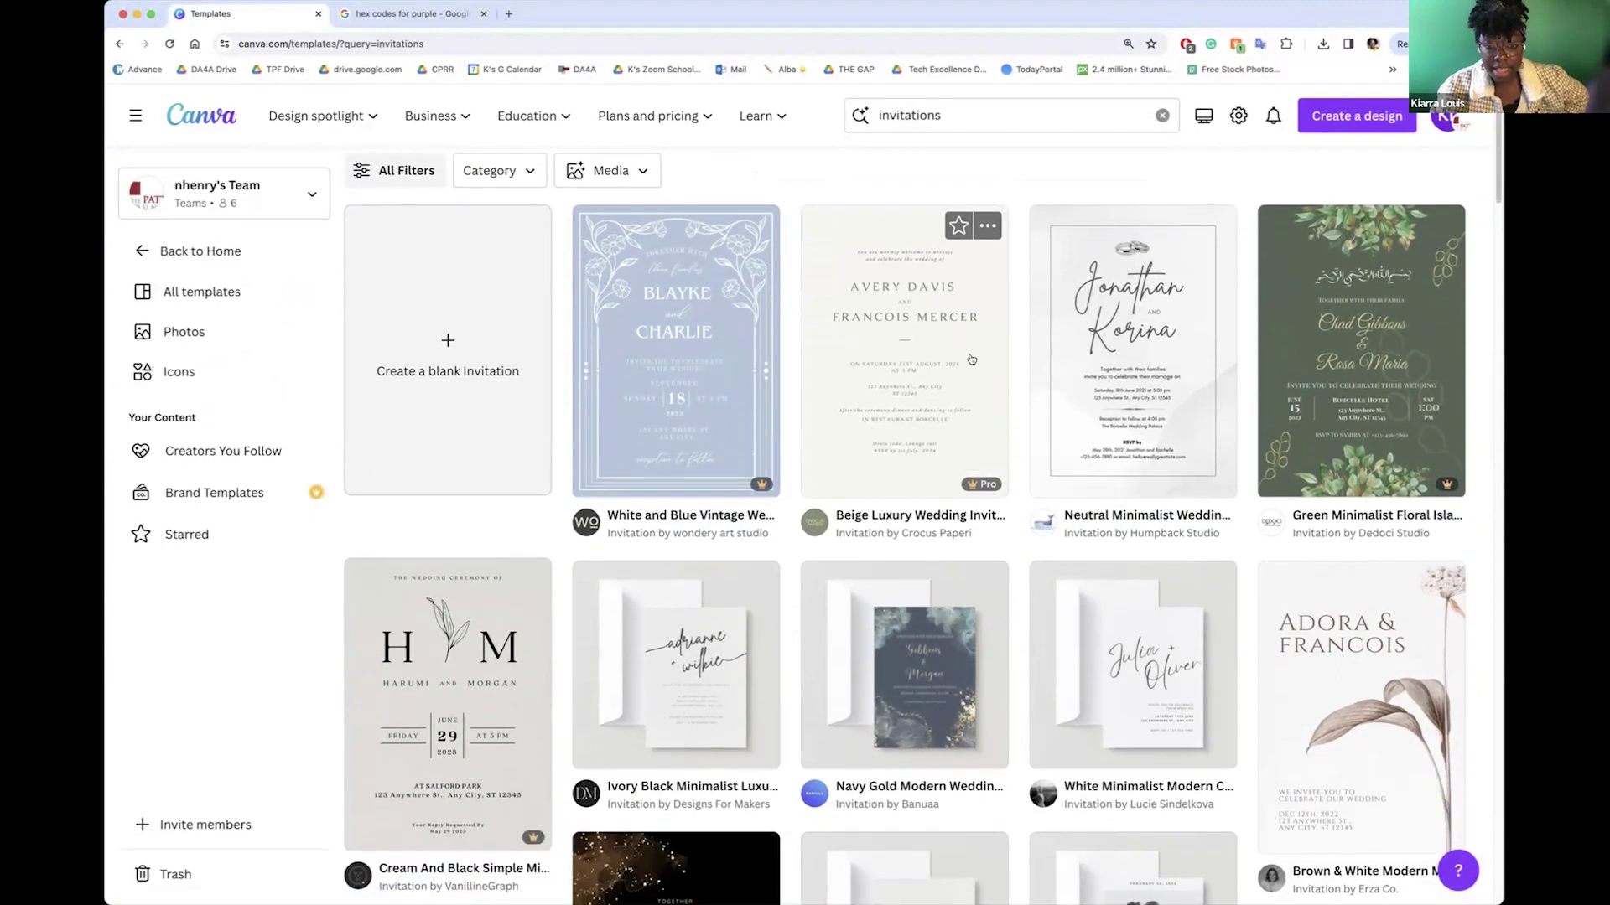
{"action": "scroll", "coordinate": [972, 360], "scroll_direction": "down", "scroll_amount": 1}
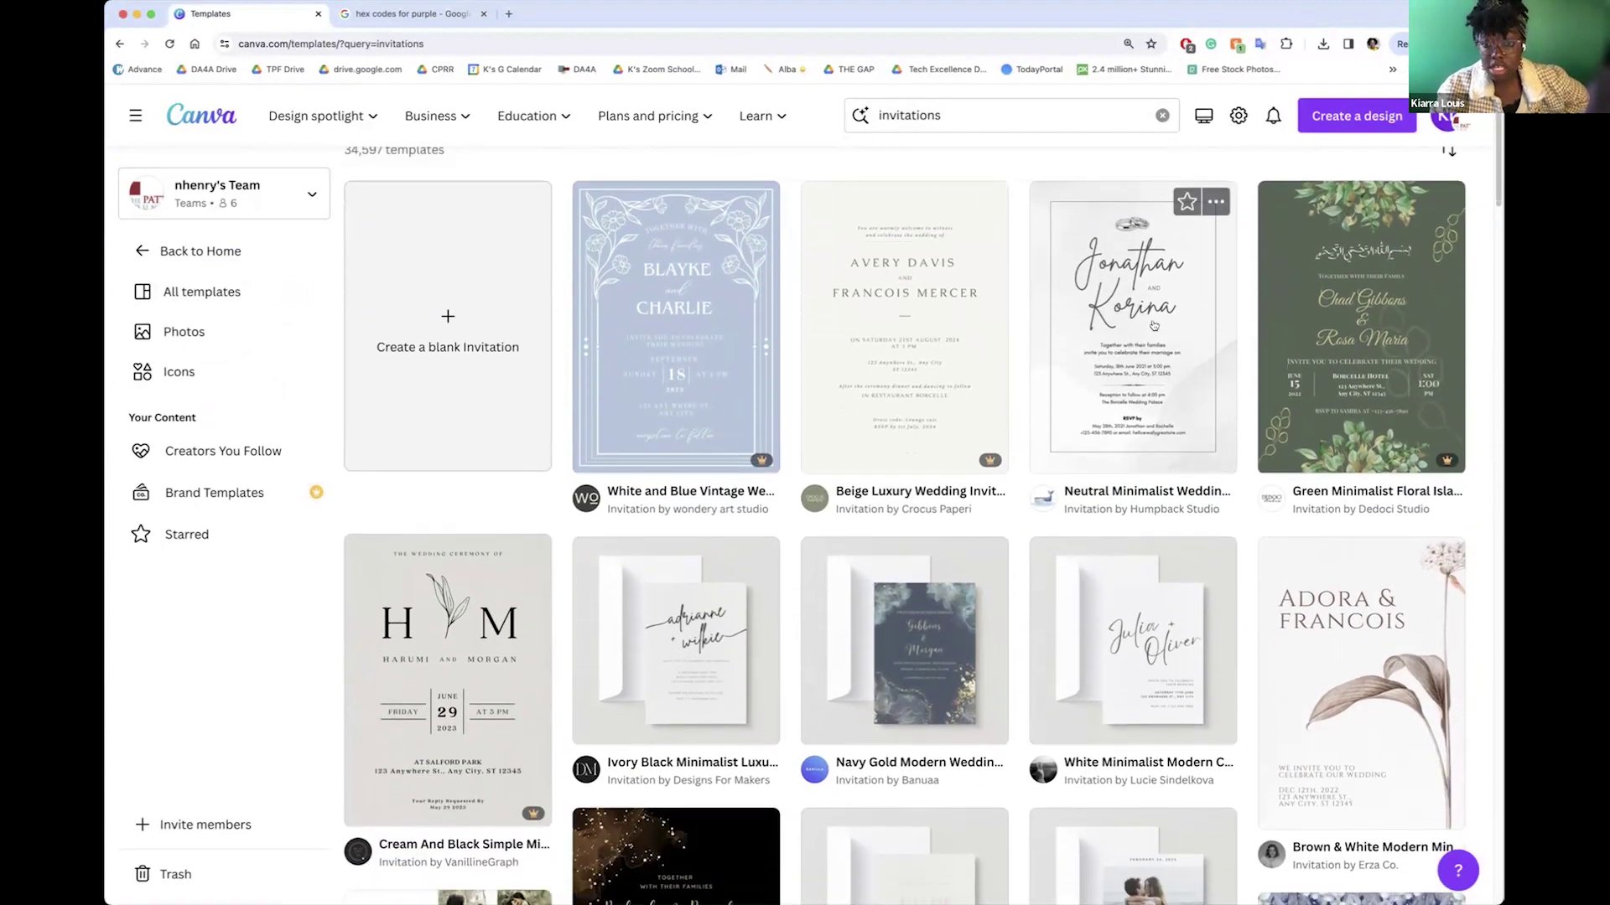
{"action": "scroll", "coordinate": [1153, 537], "scroll_direction": "down", "scroll_amount": 2}
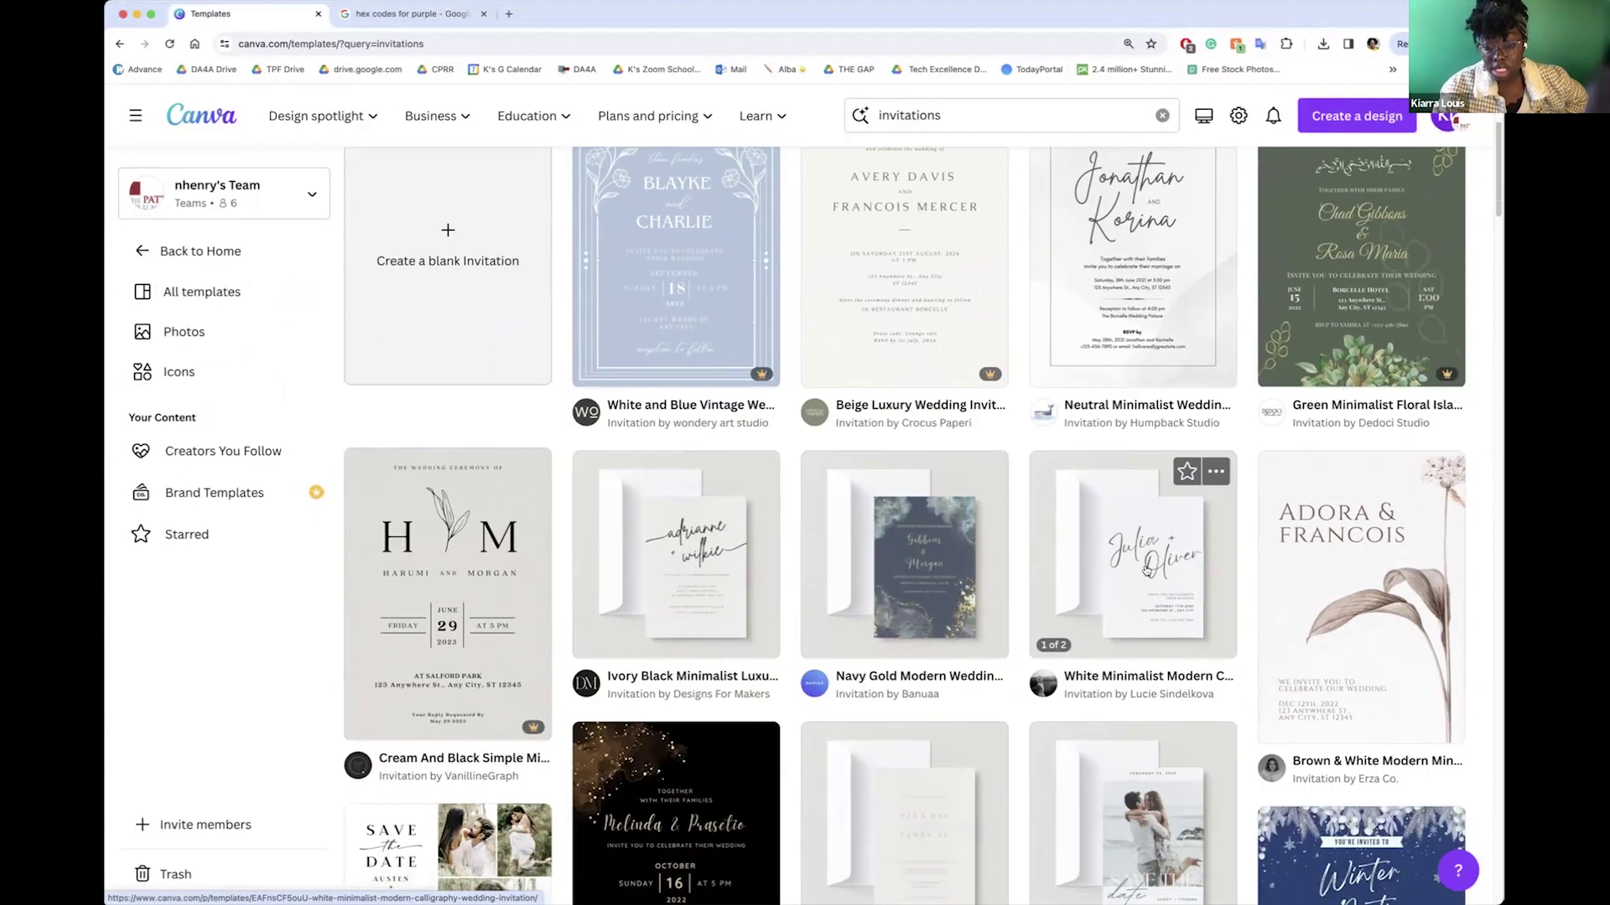
{"action": "scroll", "coordinate": [1150, 570], "scroll_direction": "down", "scroll_amount": 1}
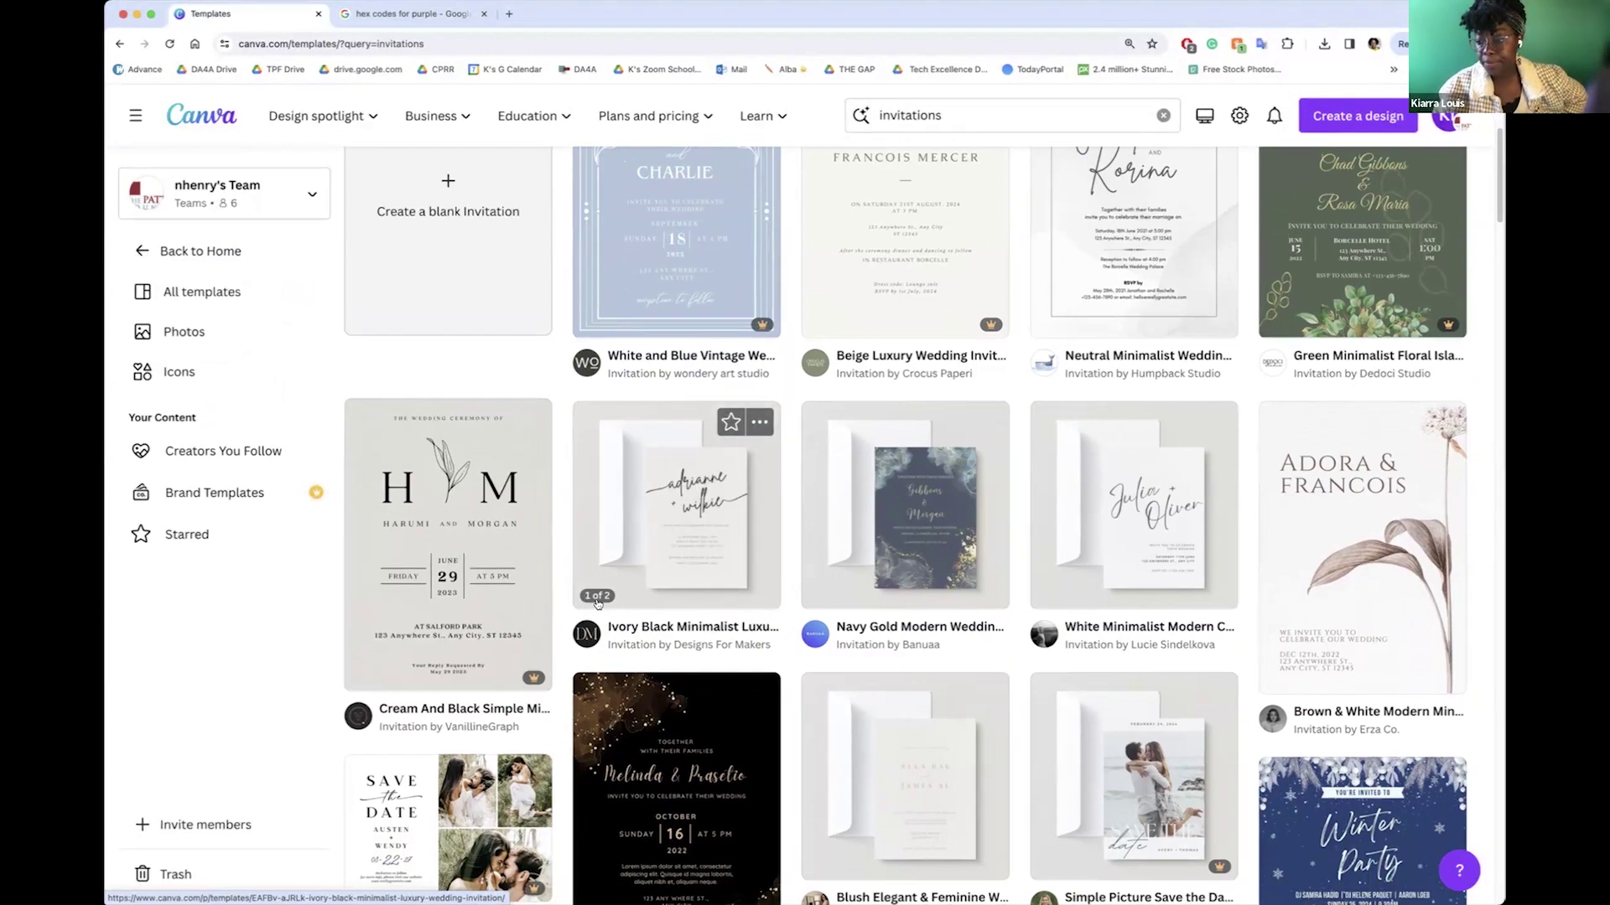
{"action": "scroll", "coordinate": [770, 521], "scroll_direction": "down", "scroll_amount": 1}
{"action": "scroll", "coordinate": [769, 521], "scroll_direction": "down", "scroll_amount": 5}
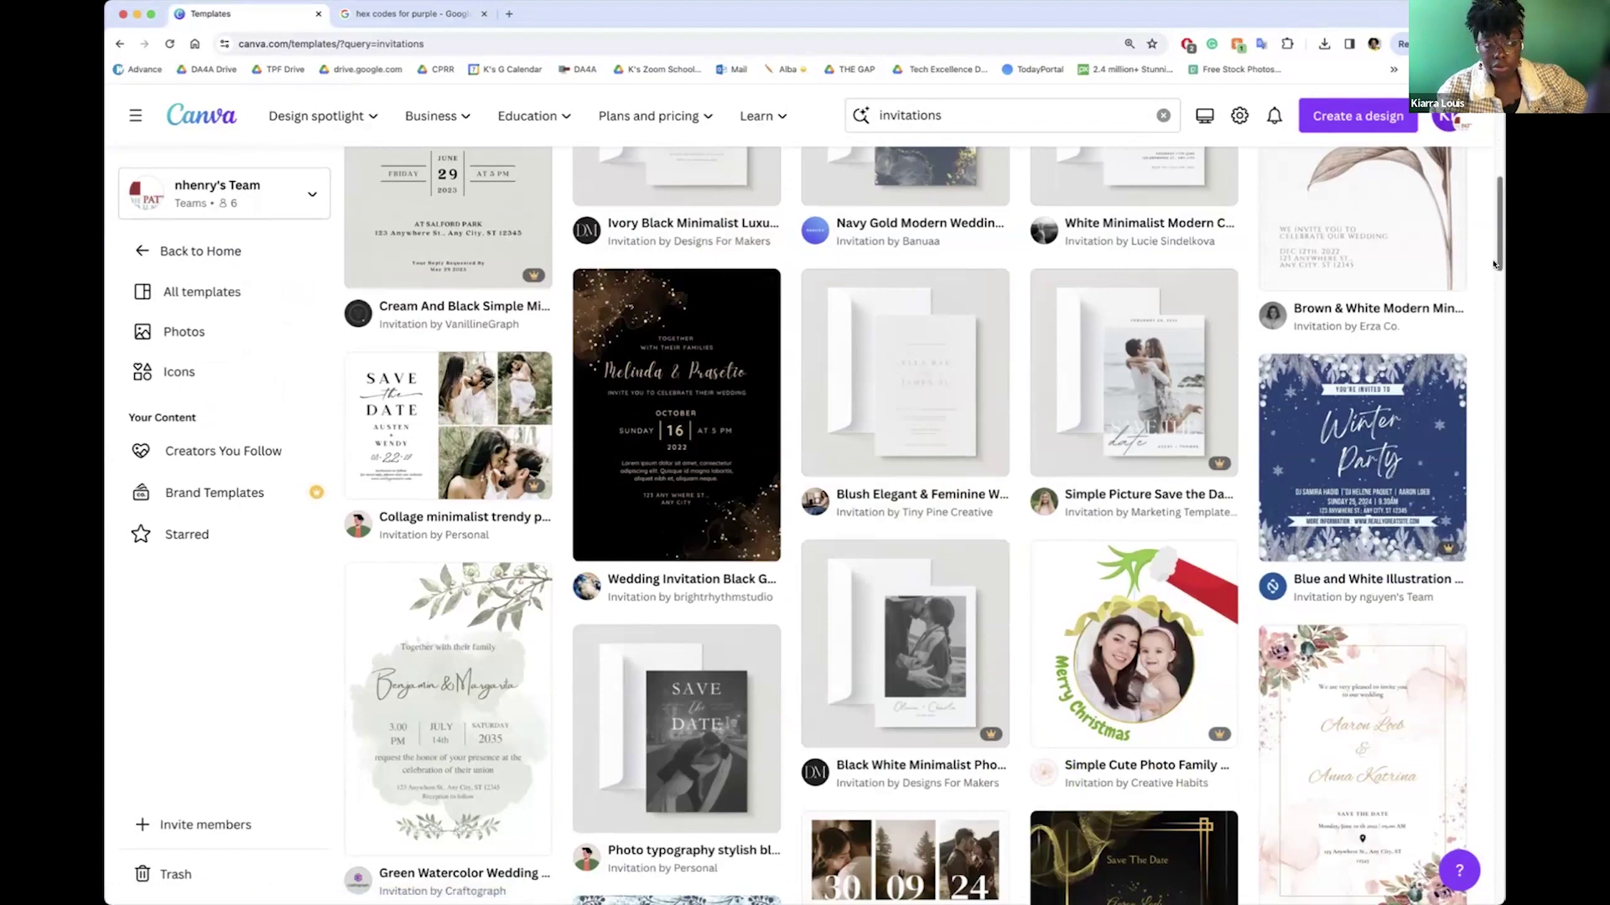
{"action": "left_click_drag", "start_coordinate": [1500, 262], "coordinate": [1500, 194]}
- Search the templates for "Powerpoint" and look through the presentation designs
{"action": "left_click", "coordinate": [908, 114]}
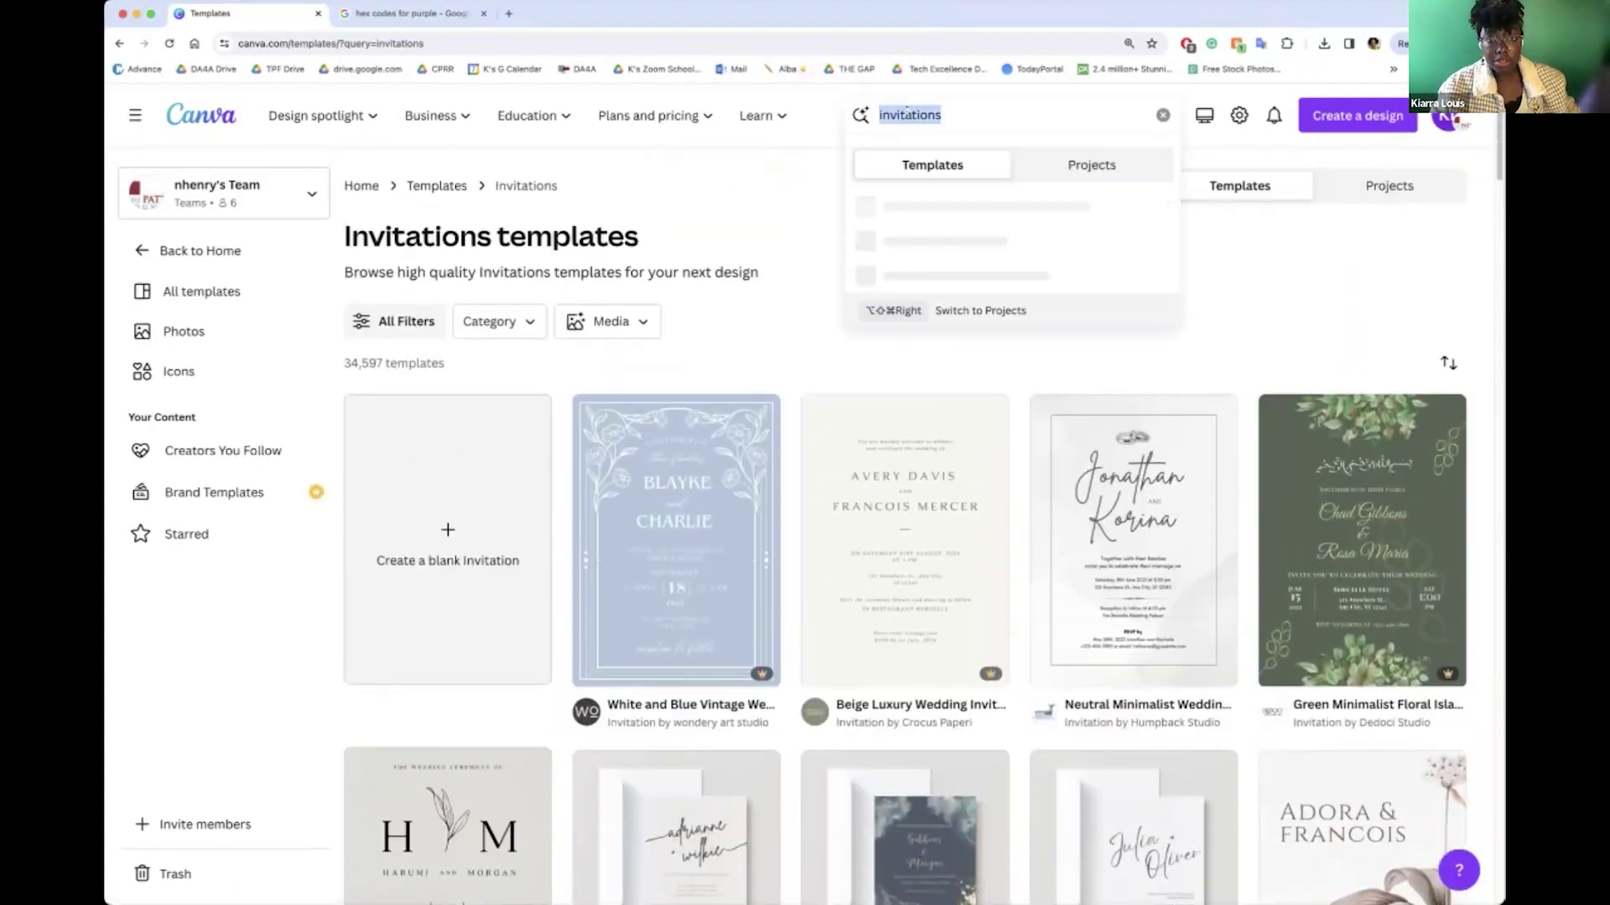
{"action": "type", "text": "Powerpo"}
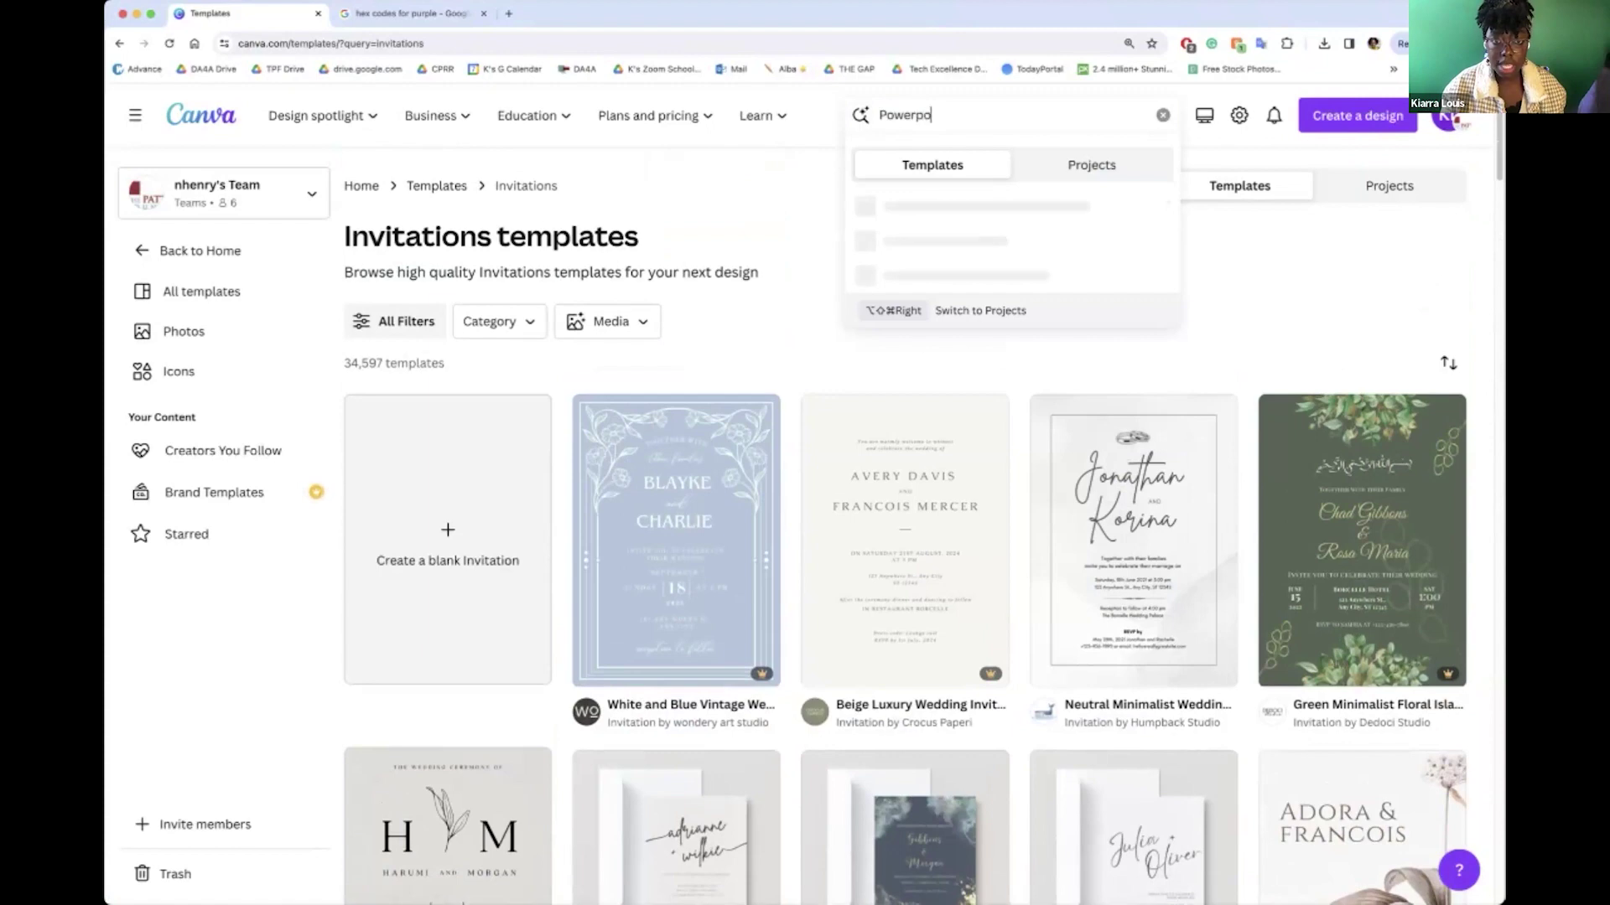
{"action": "key", "text": "Return"}
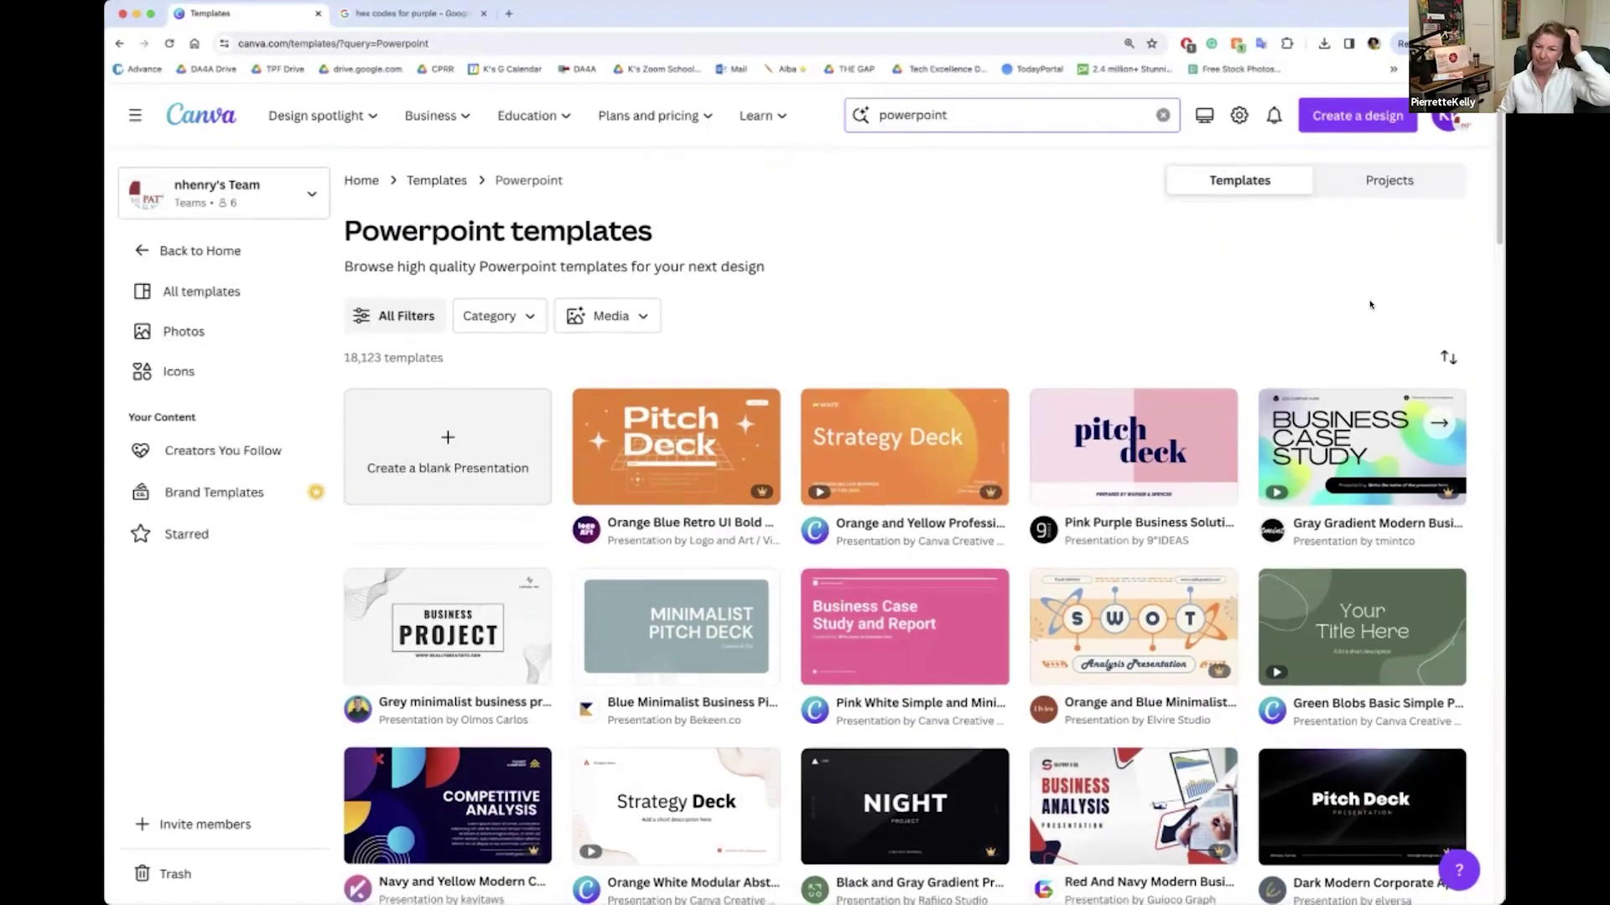
{"action": "scroll", "coordinate": [1497, 225], "scroll_direction": "down", "scroll_amount": 1}
{"action": "scroll", "coordinate": [1497, 228], "scroll_direction": "down", "scroll_amount": 1}
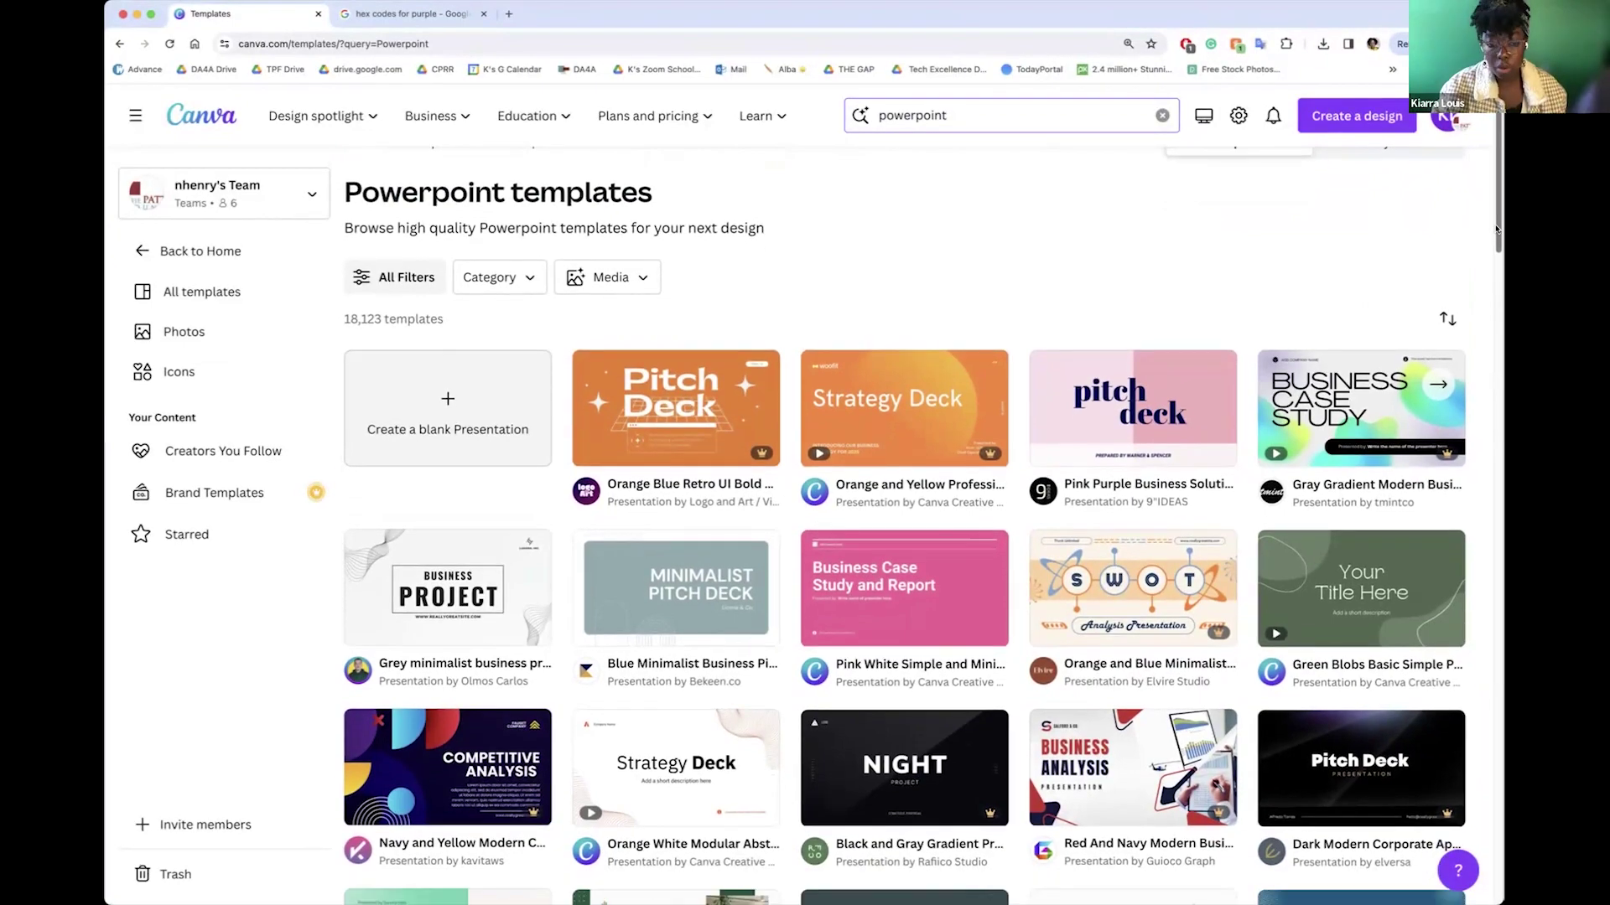
{"action": "scroll", "coordinate": [1500, 256], "scroll_direction": "down", "scroll_amount": 6}
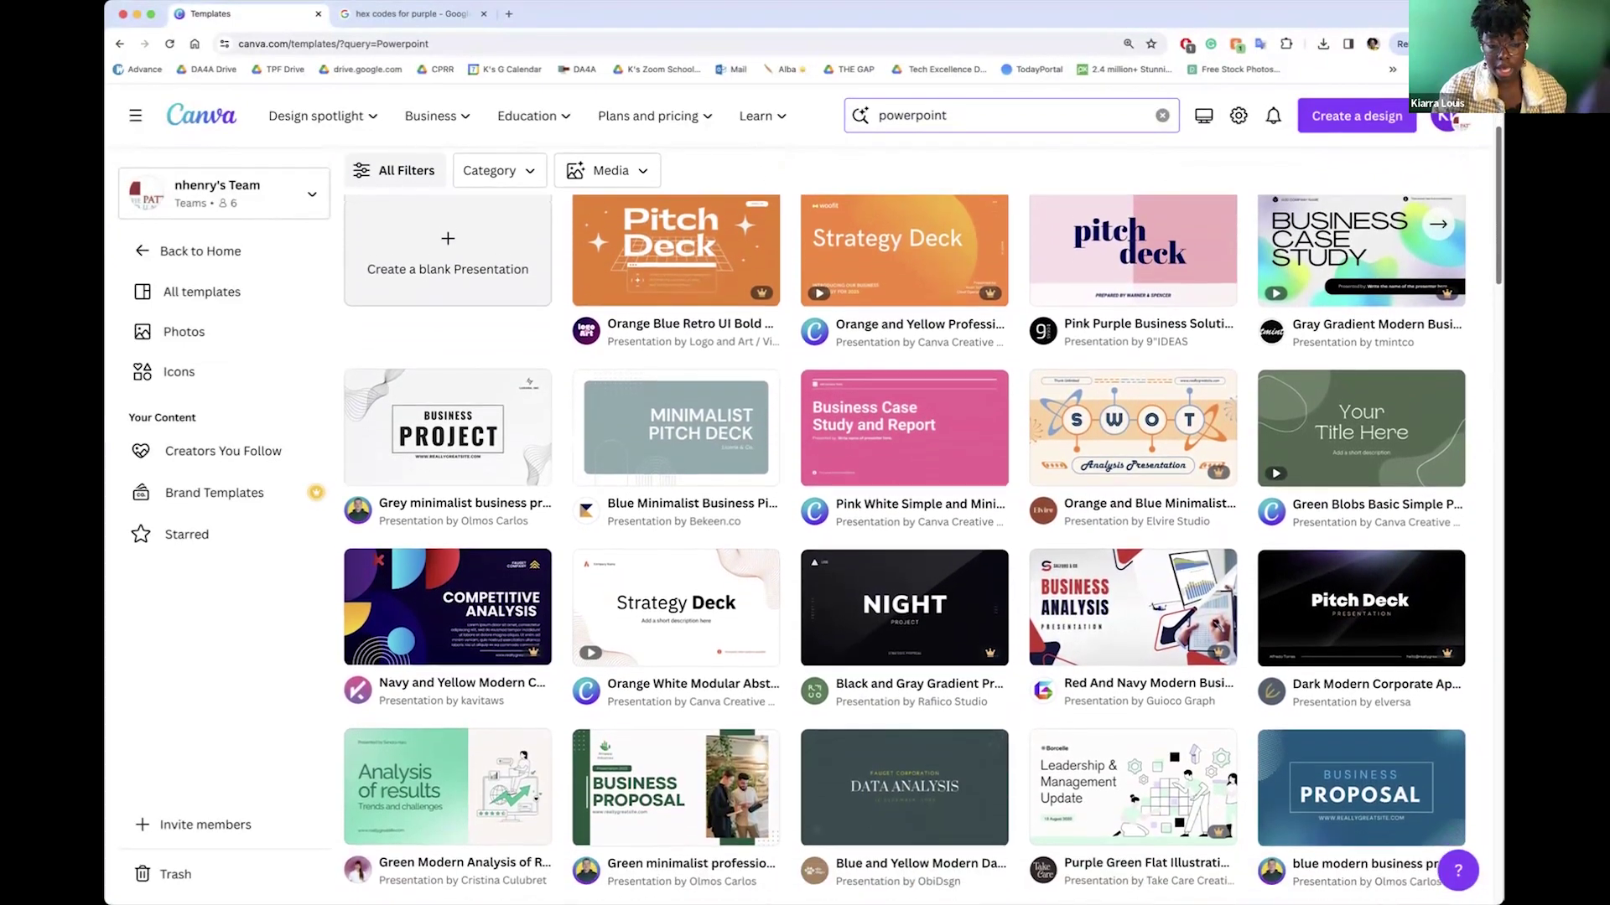
{"action": "scroll", "coordinate": [1500, 256], "scroll_direction": "down", "scroll_amount": 5}
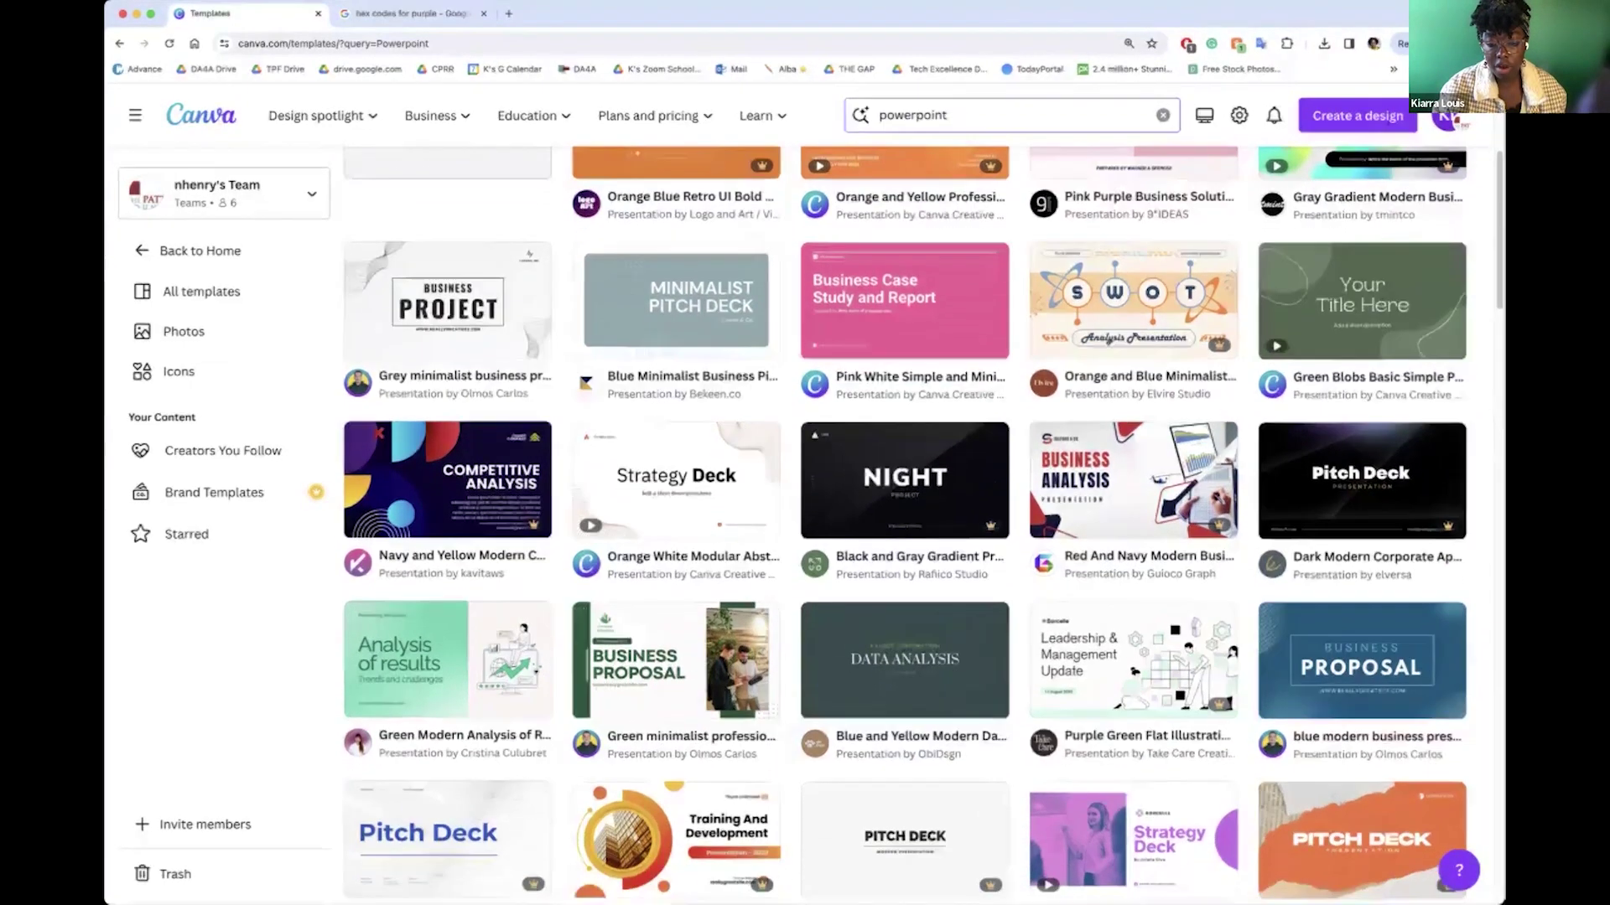
{"action": "scroll", "coordinate": [905, 520], "scroll_direction": "down", "scroll_amount": 6}
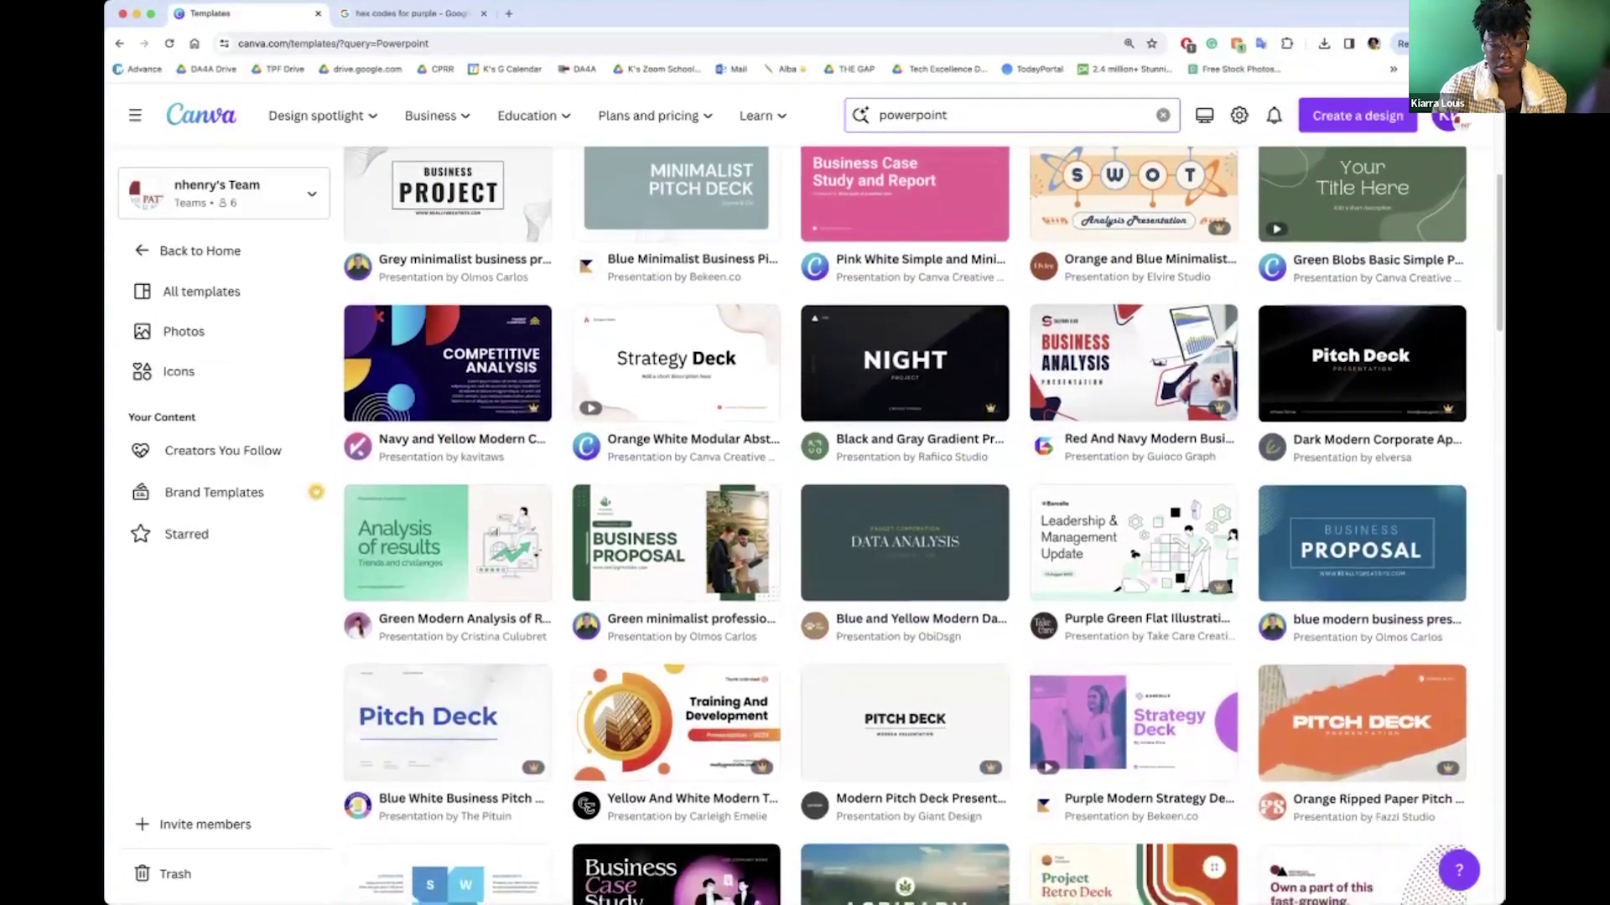
- Search the templates for "collage" and browse the photo collage designs
{"action": "scroll", "coordinate": [905, 519], "scroll_direction": "down", "scroll_amount": 2}
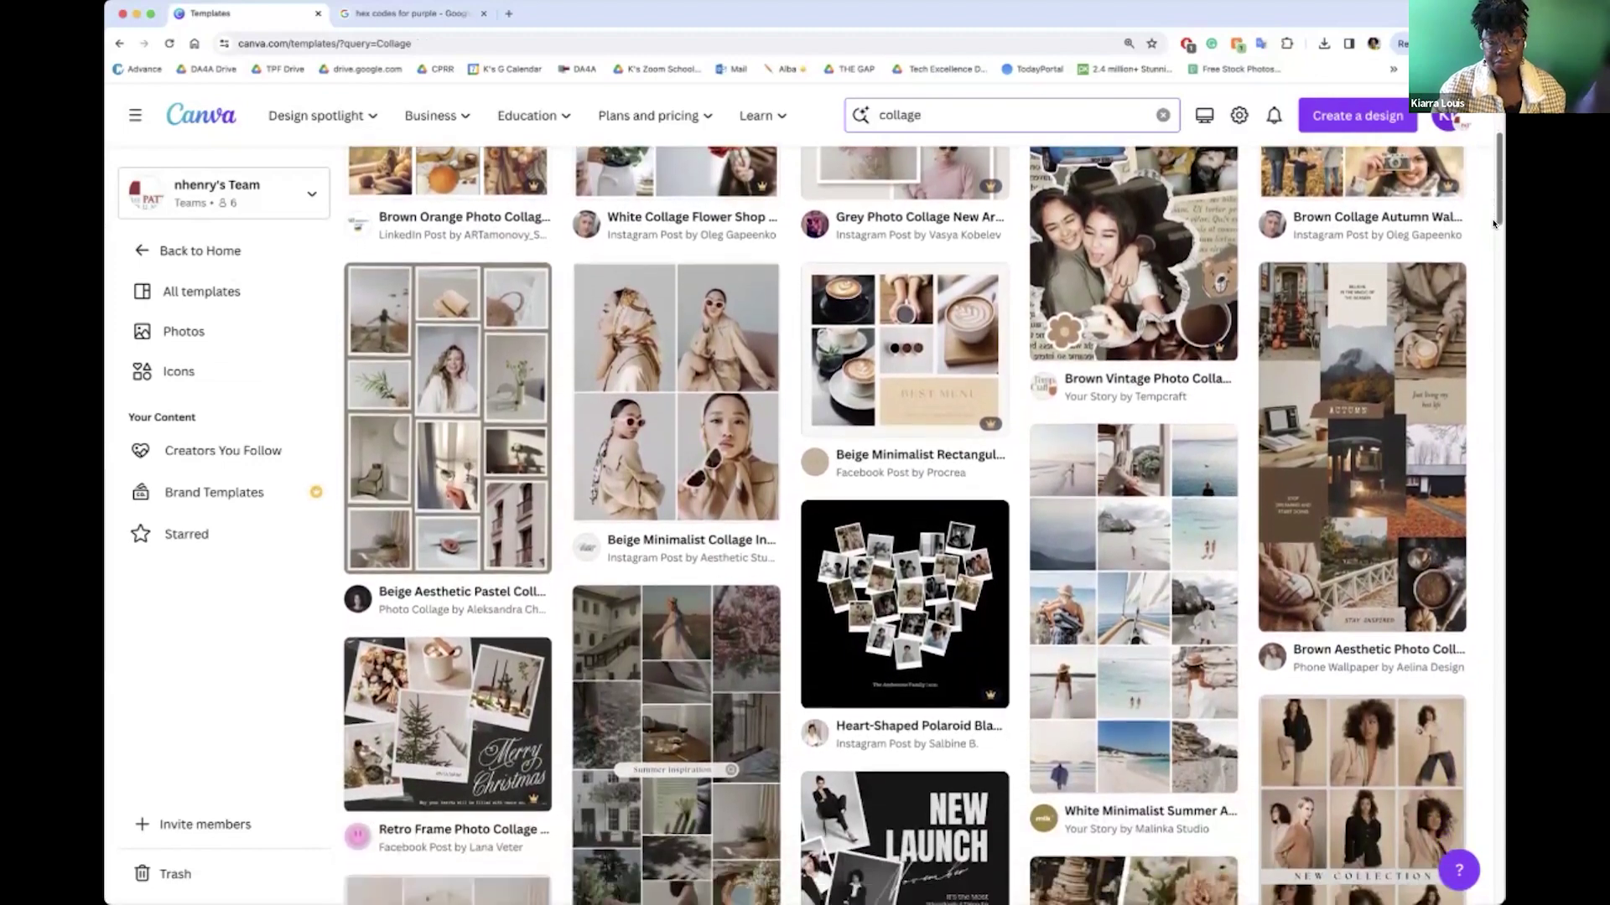
{"action": "scroll", "coordinate": [1500, 233], "scroll_direction": "down", "scroll_amount": 5}
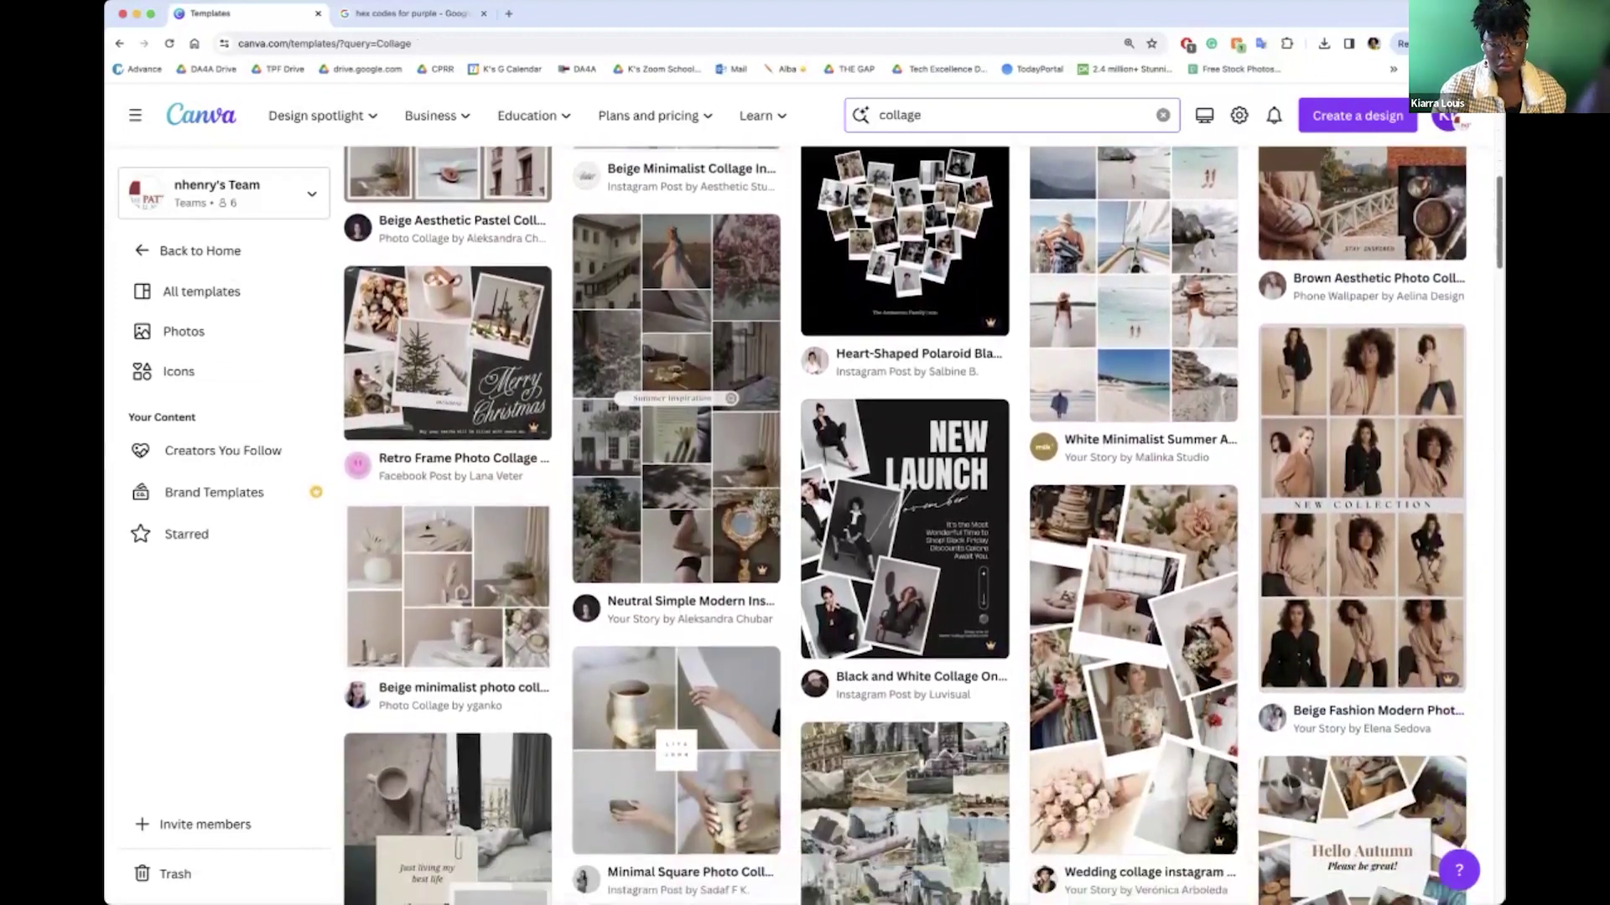
{"action": "scroll", "coordinate": [1434, 242], "scroll_direction": "down", "scroll_amount": 1}
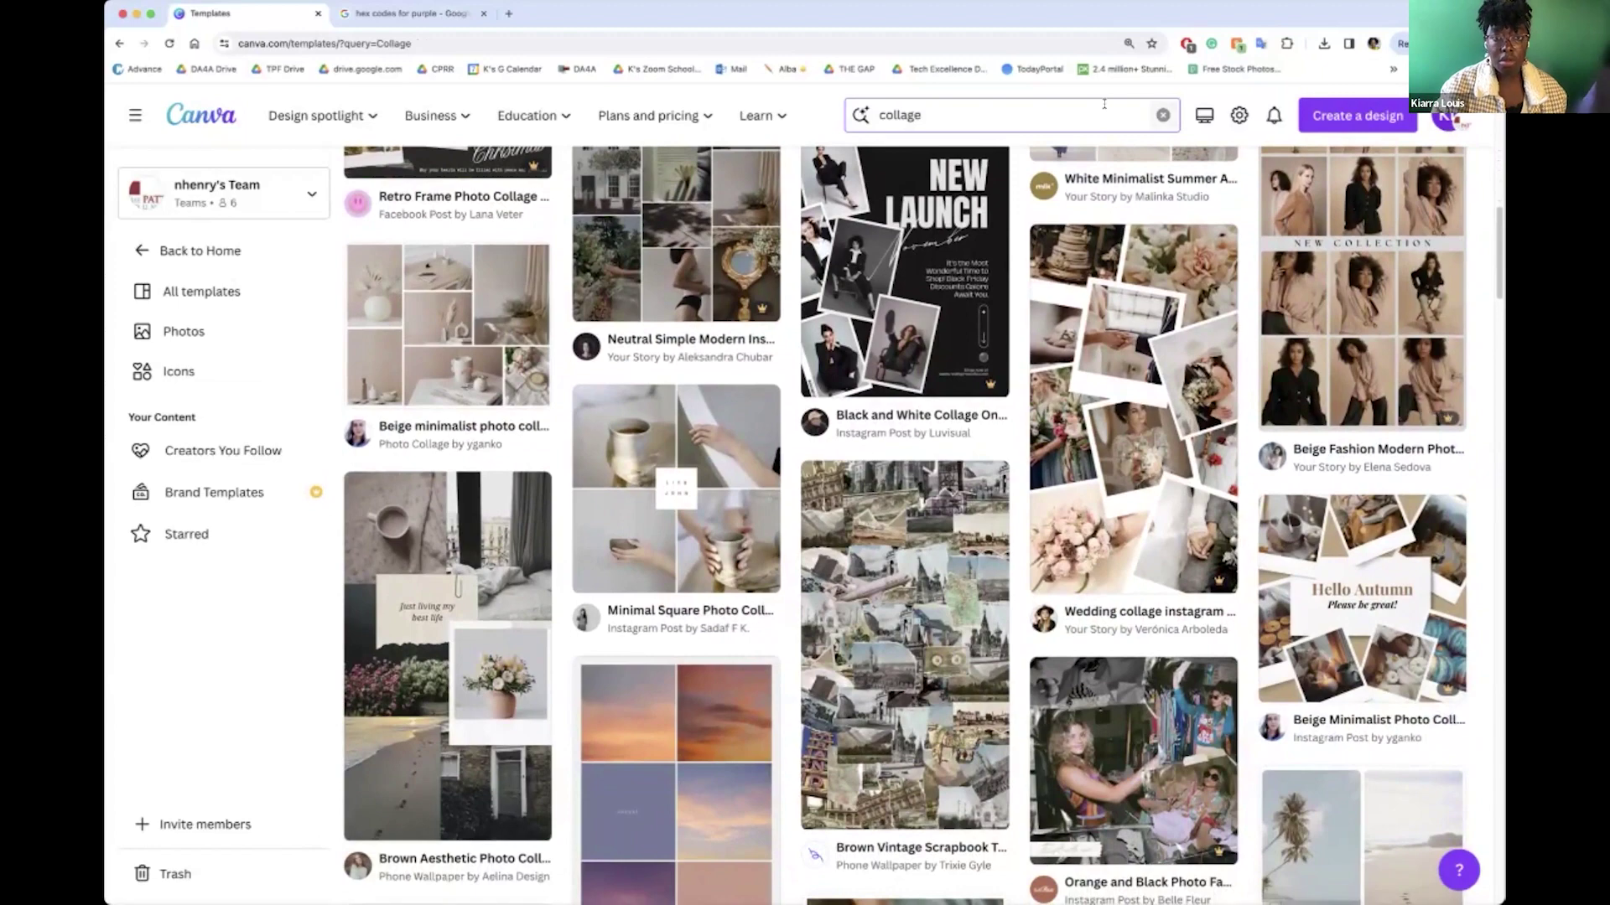
- Search the templates for "Agendaa" and look through the suggested agenda and schedule designs
{"action": "left_click", "coordinate": [1104, 104]}
{"action": "type", "text": "Agenda"}
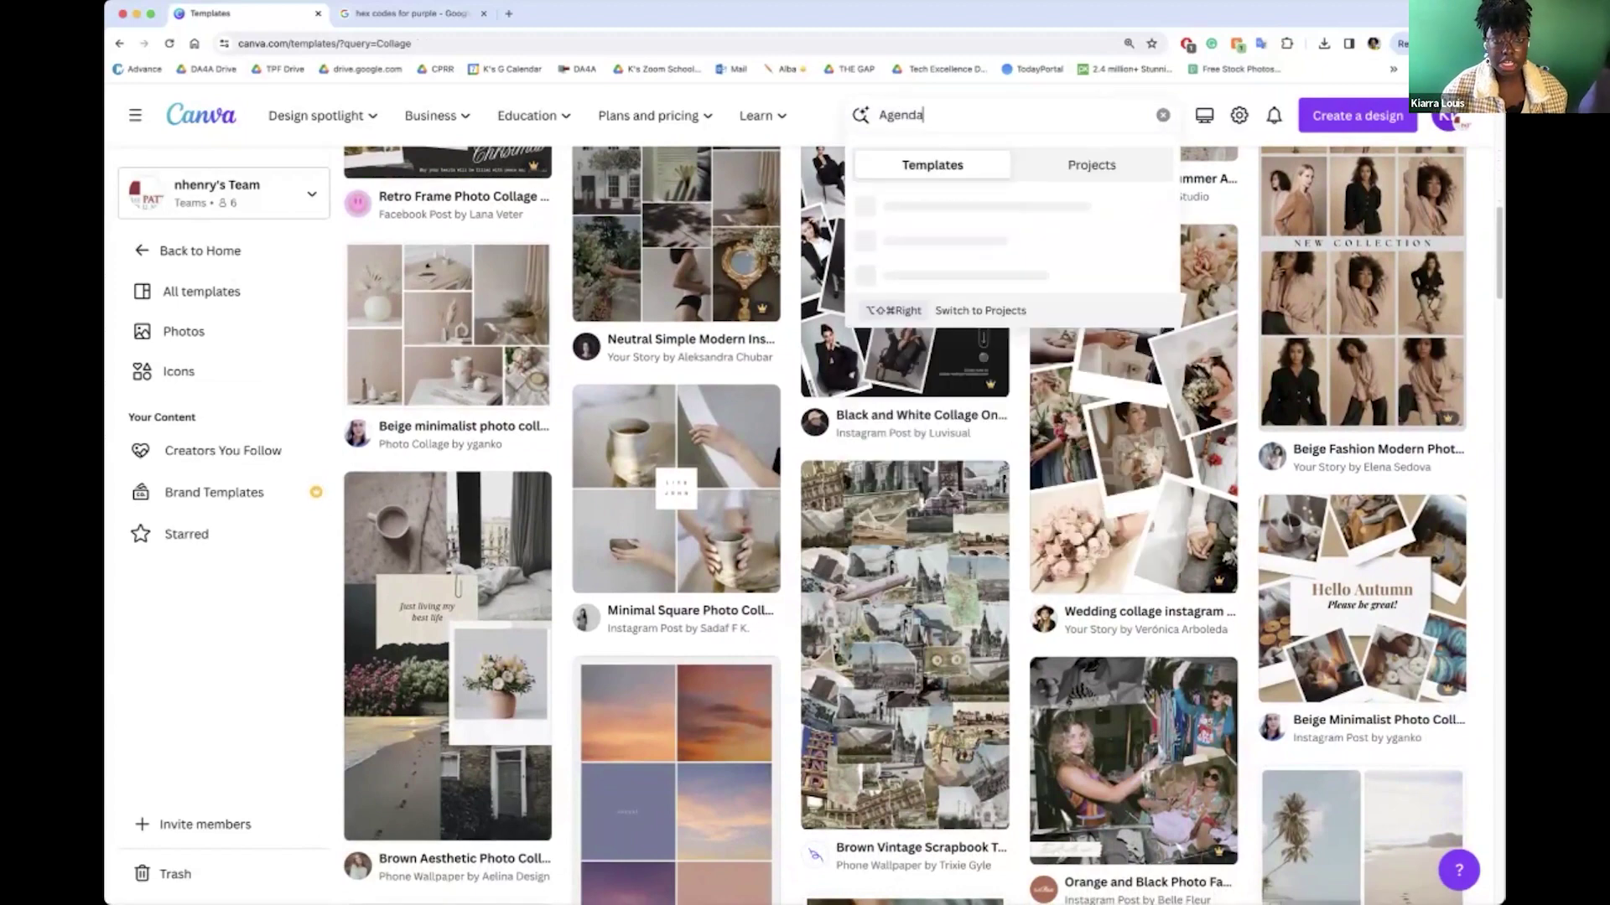
{"action": "type", "text": "a"}
{"action": "key", "text": "Return"}
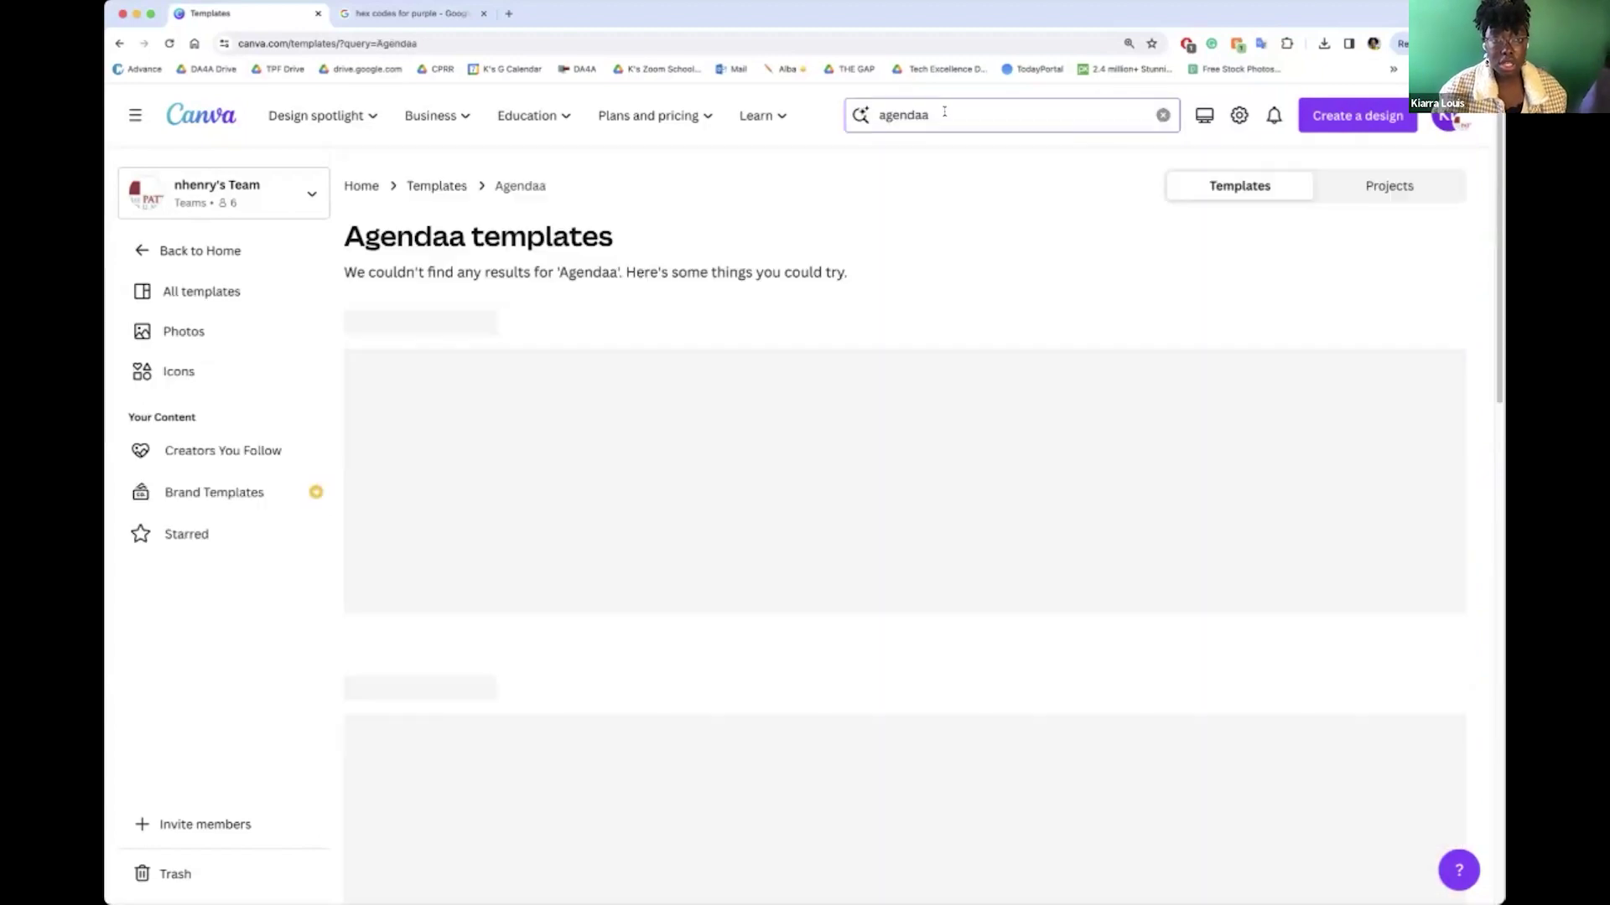
{"action": "scroll", "coordinate": [1167, 213], "scroll_direction": "down", "scroll_amount": 3}
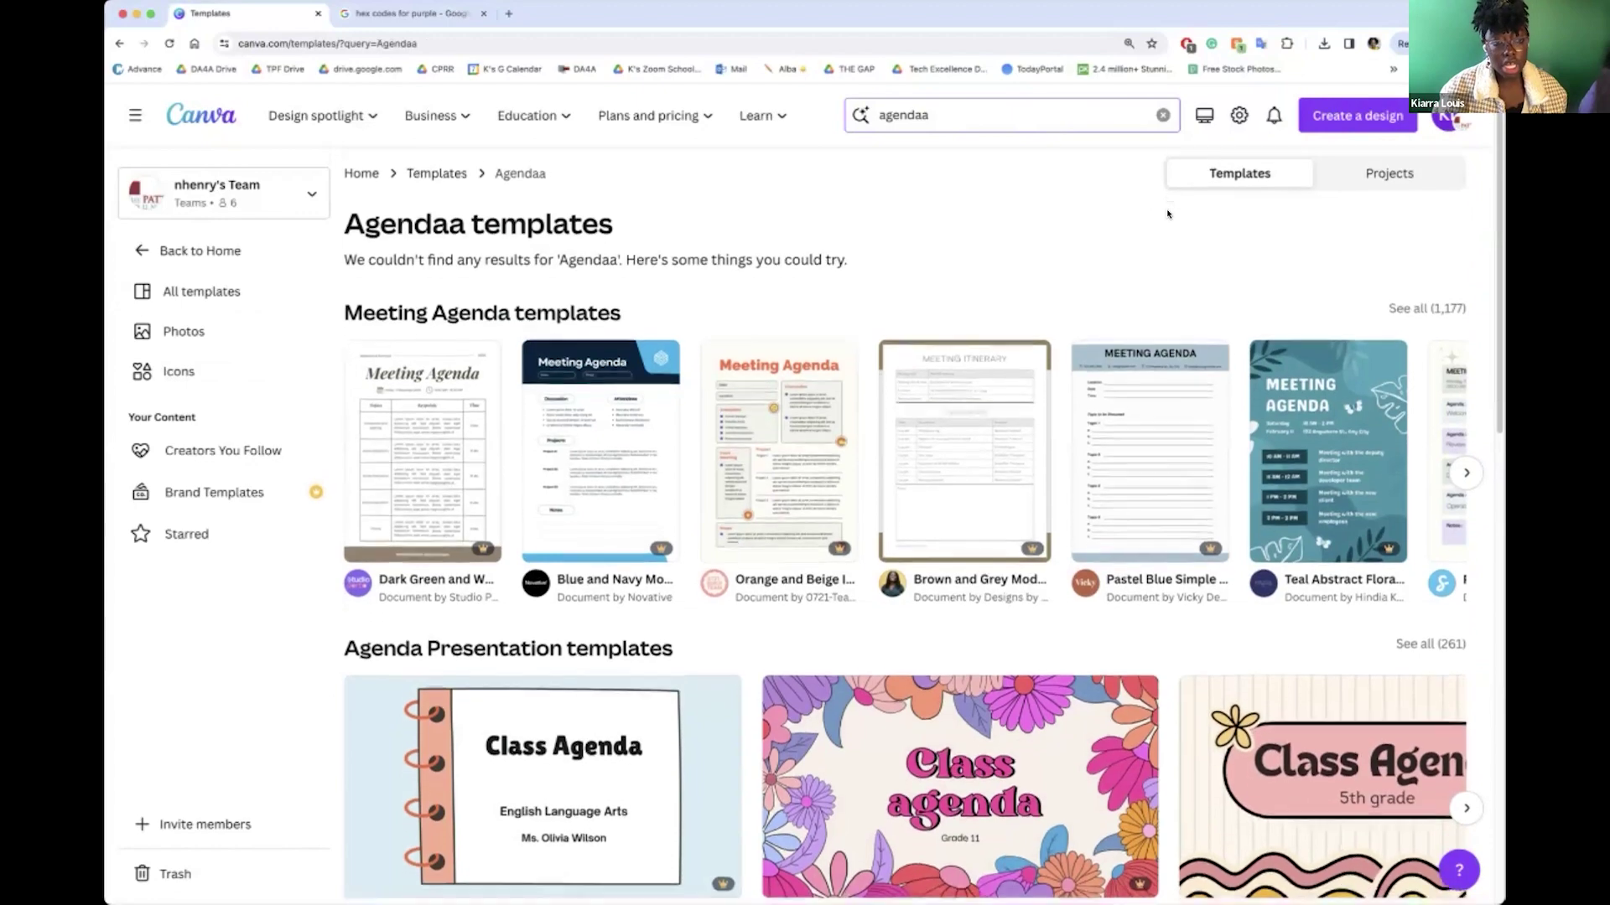
{"action": "scroll", "coordinate": [1168, 214], "scroll_direction": "down", "scroll_amount": 5}
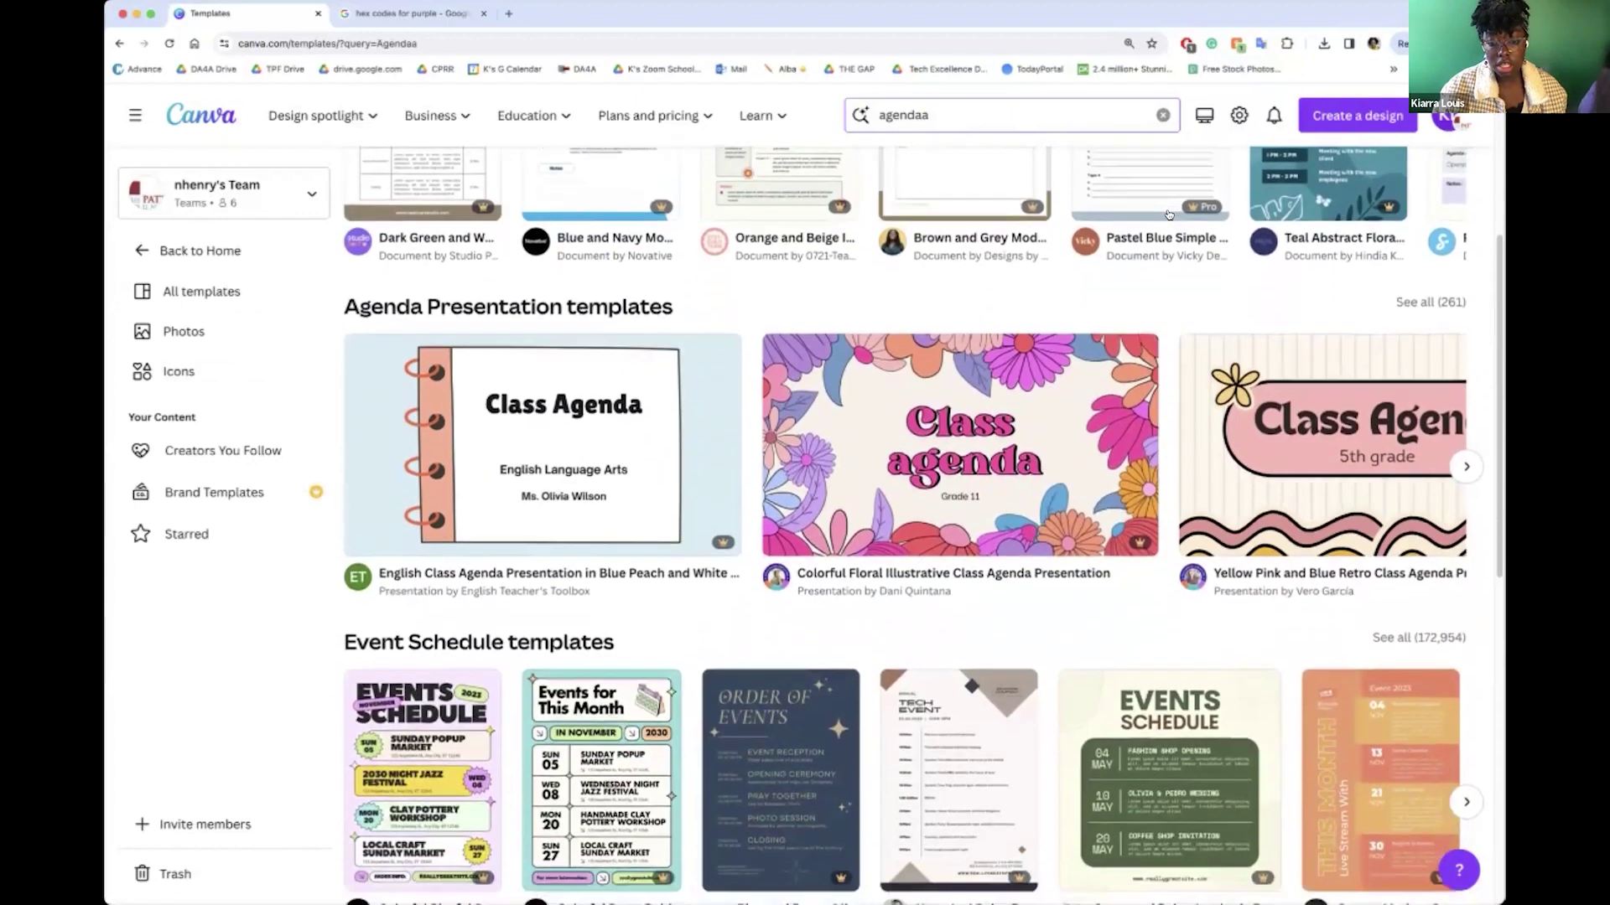
{"action": "scroll", "coordinate": [1169, 215], "scroll_direction": "down", "scroll_amount": 4}
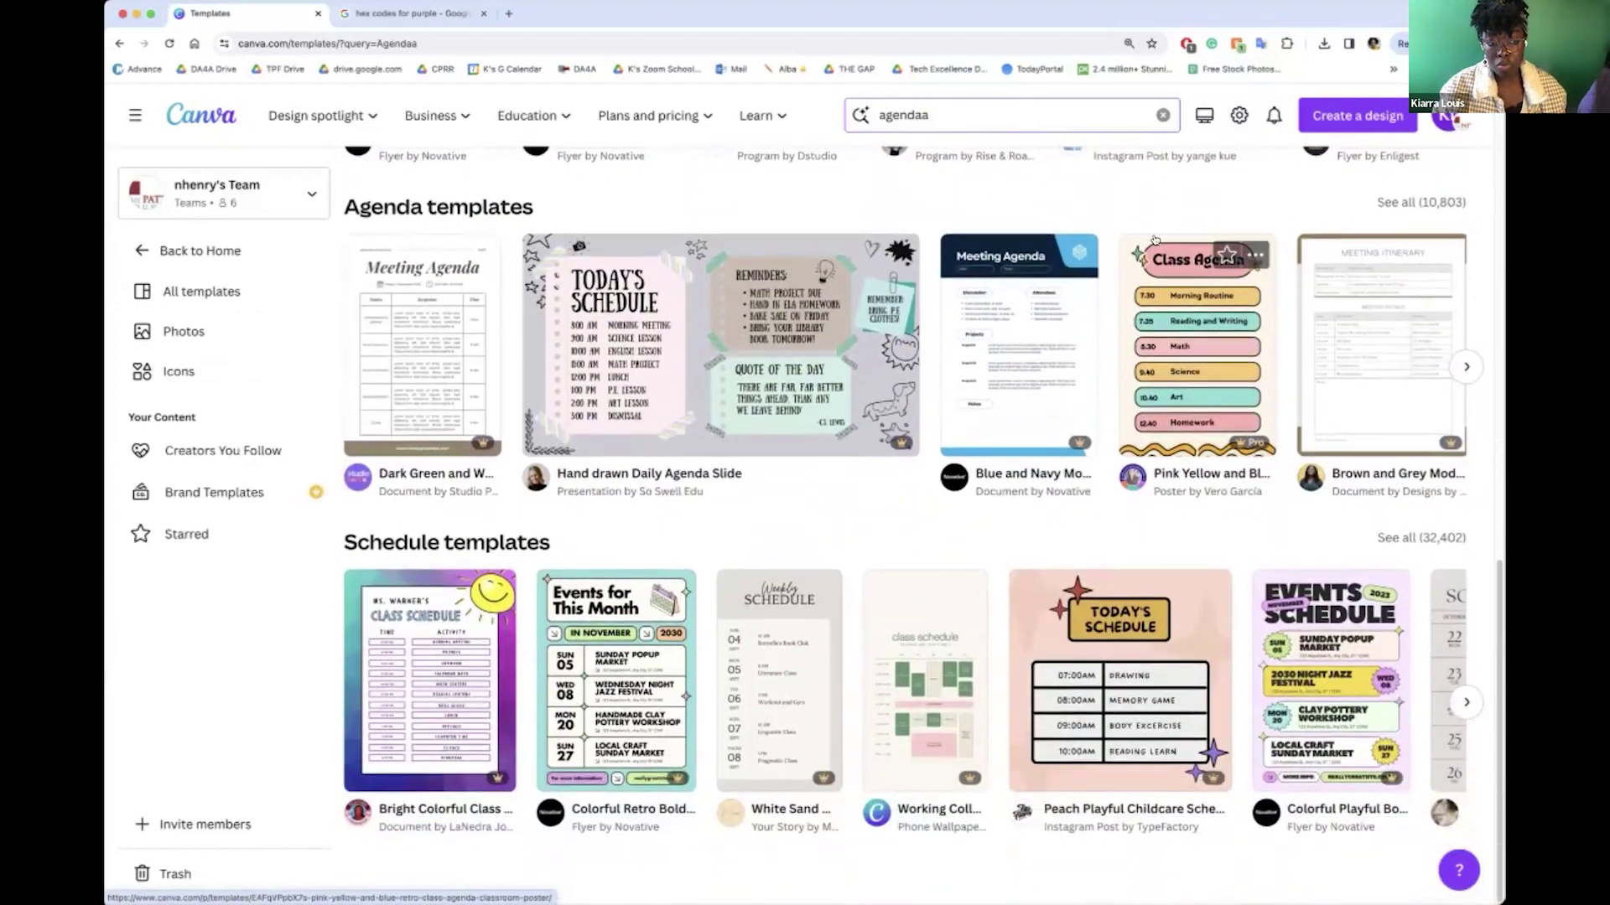
- Search the templates for "First day of school", look through the designs and return to the start of the results
{"action": "left_click", "coordinate": [1002, 113]}
{"action": "type", "text": "First day of school"}
{"action": "key", "text": "Return"}
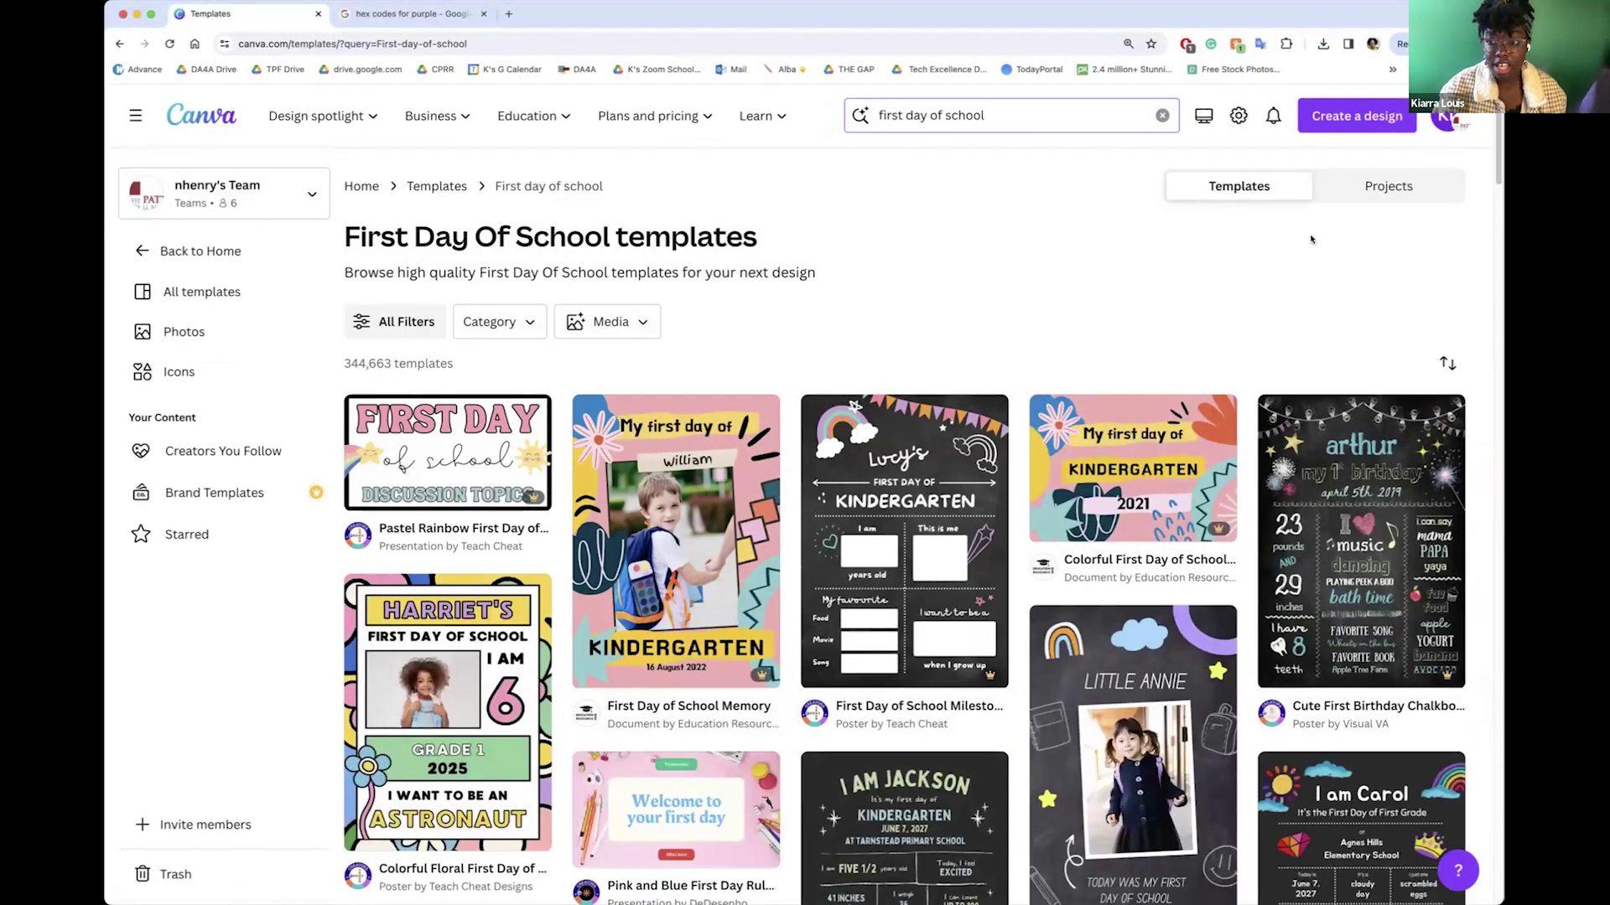
{"action": "scroll", "coordinate": [1358, 240], "scroll_direction": "down", "scroll_amount": 3}
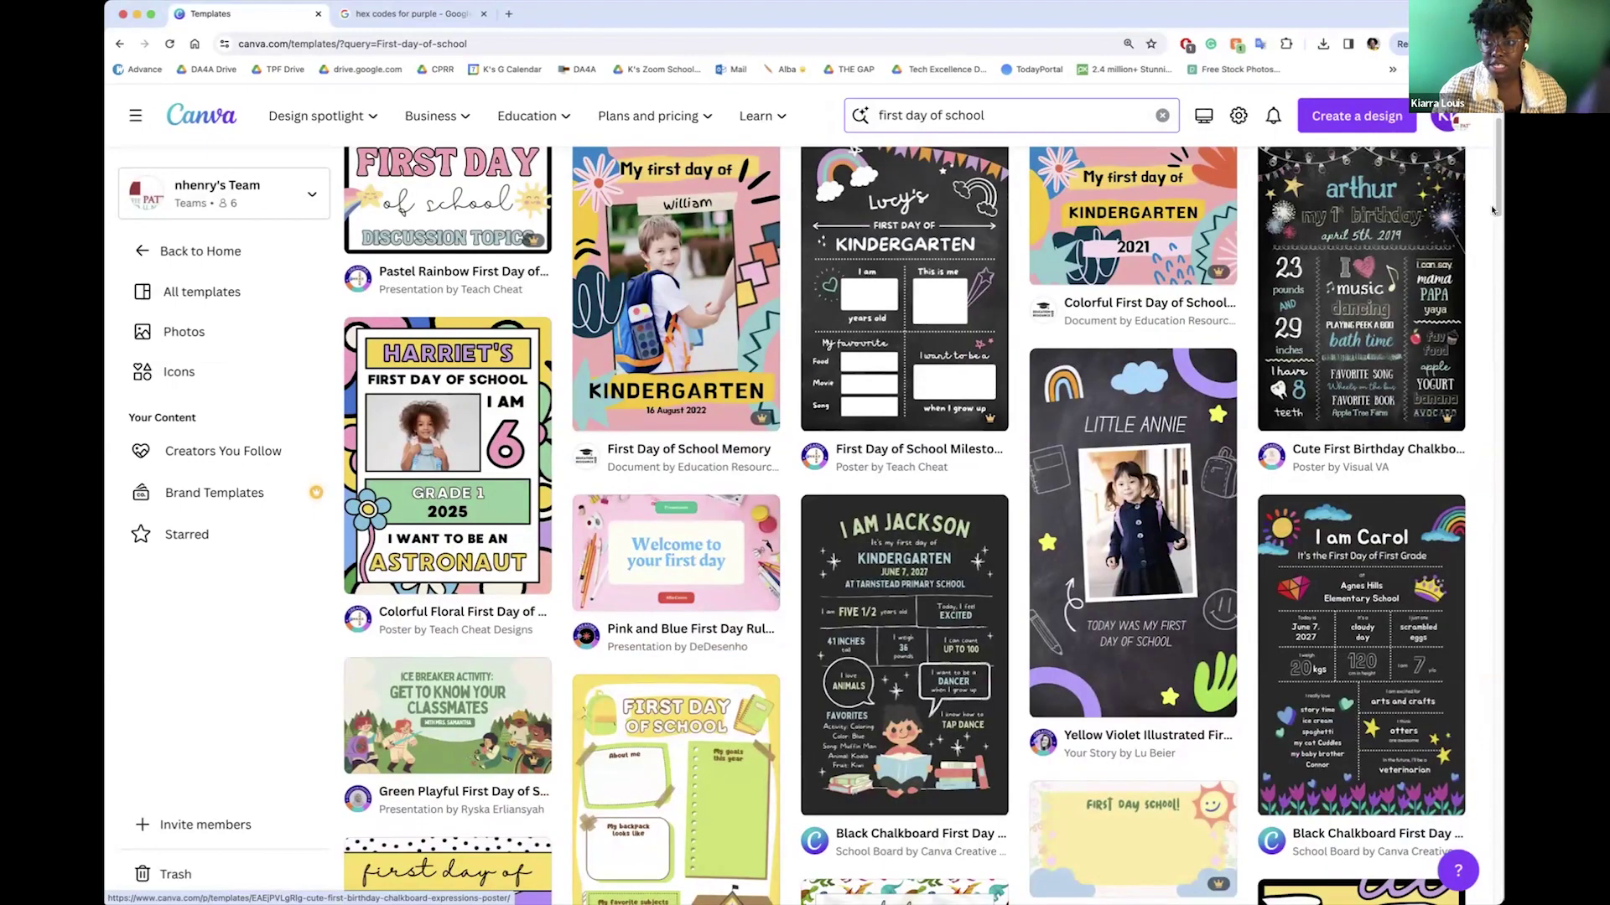
{"action": "scroll", "coordinate": [1498, 198], "scroll_direction": "up", "scroll_amount": 1}
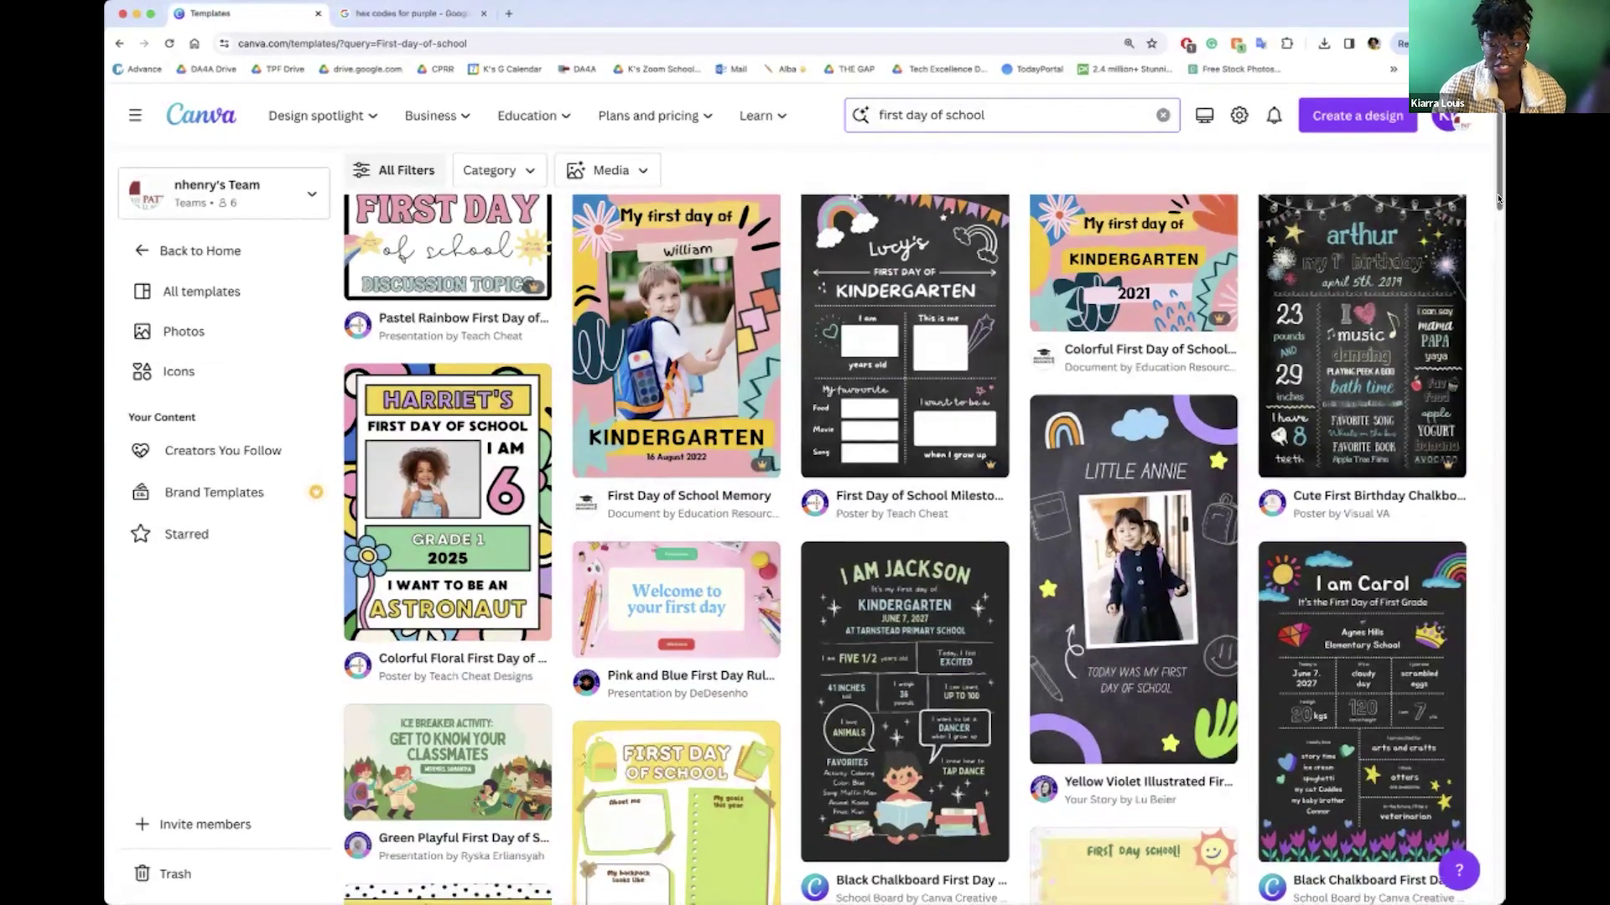
{"action": "scroll", "coordinate": [1498, 202], "scroll_direction": "down", "scroll_amount": 3}
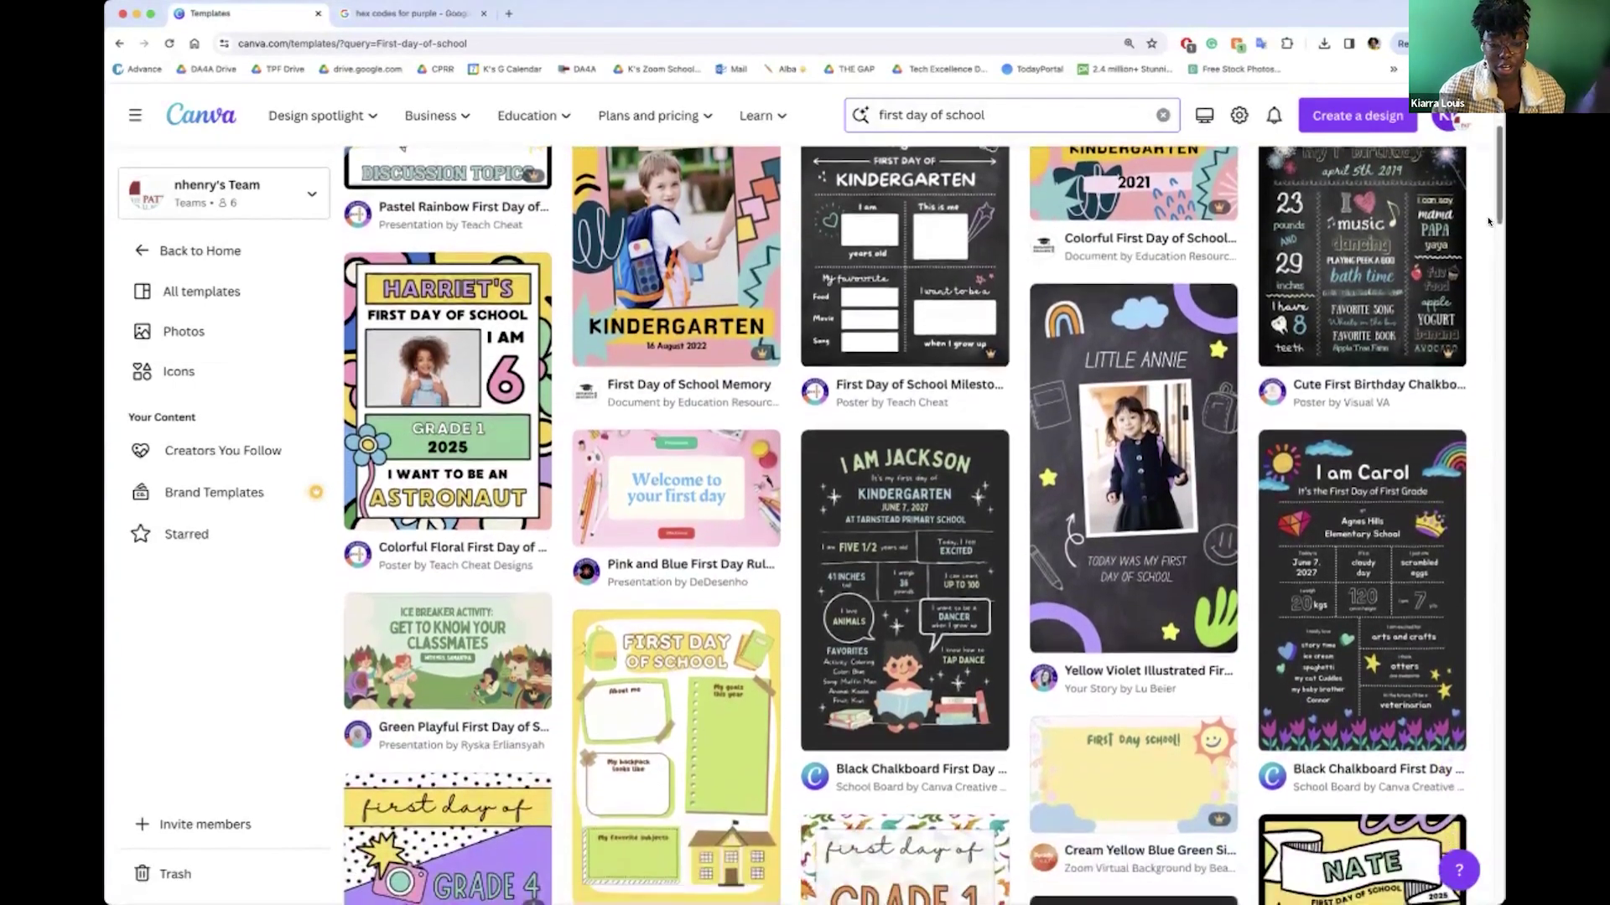
{"action": "scroll", "coordinate": [1489, 233], "scroll_direction": "down", "scroll_amount": 2}
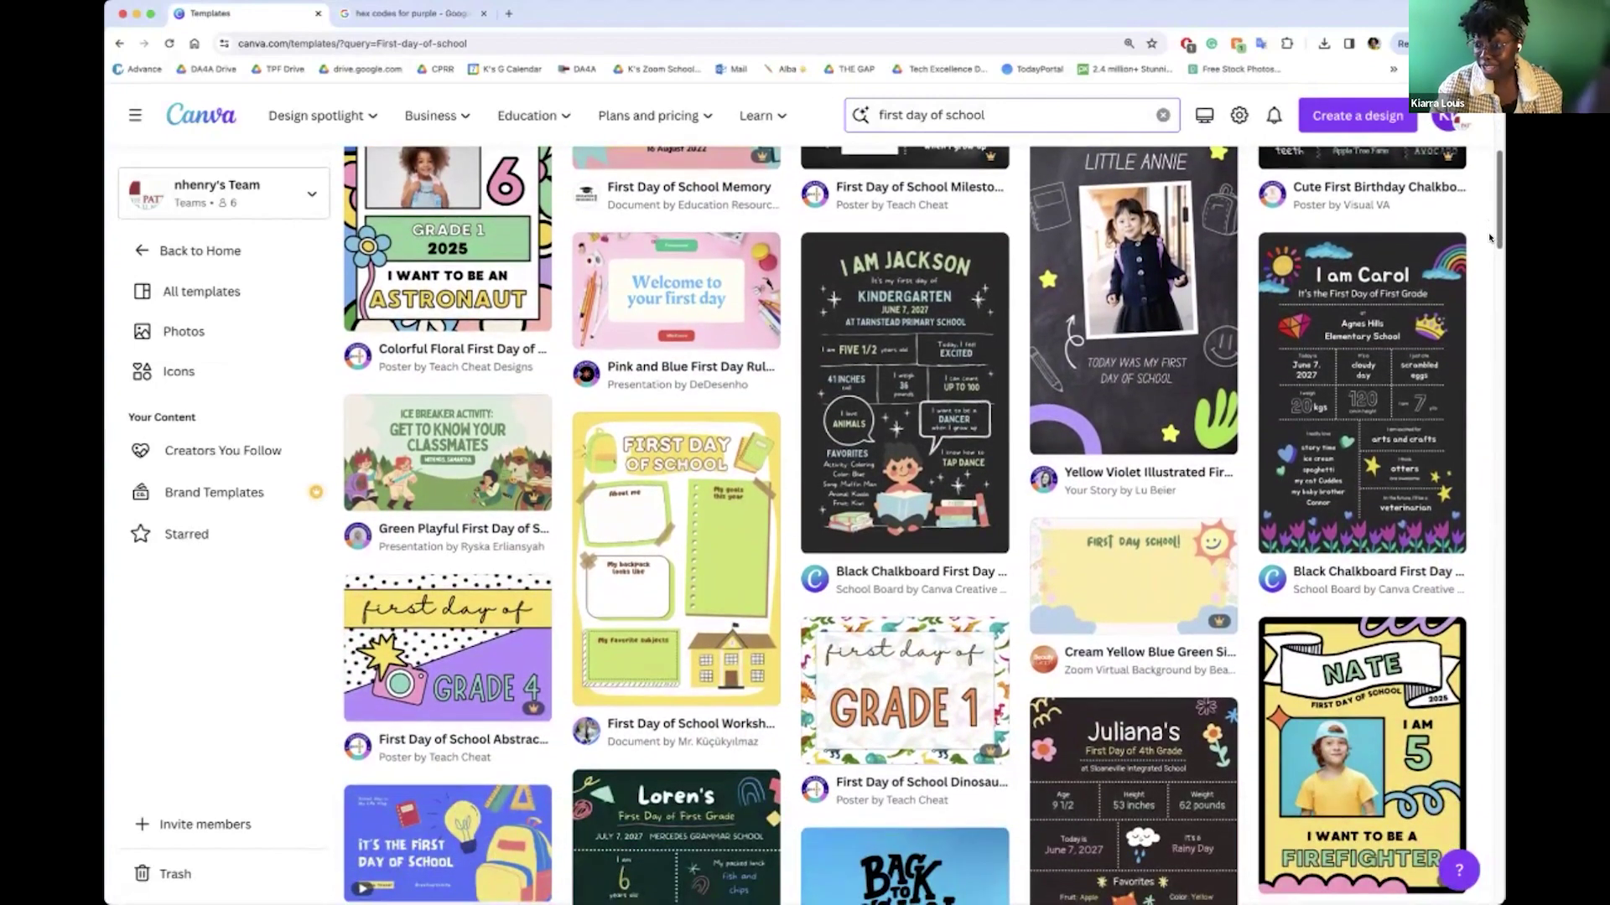
{"action": "scroll", "coordinate": [1487, 233], "scroll_direction": "down", "scroll_amount": 3}
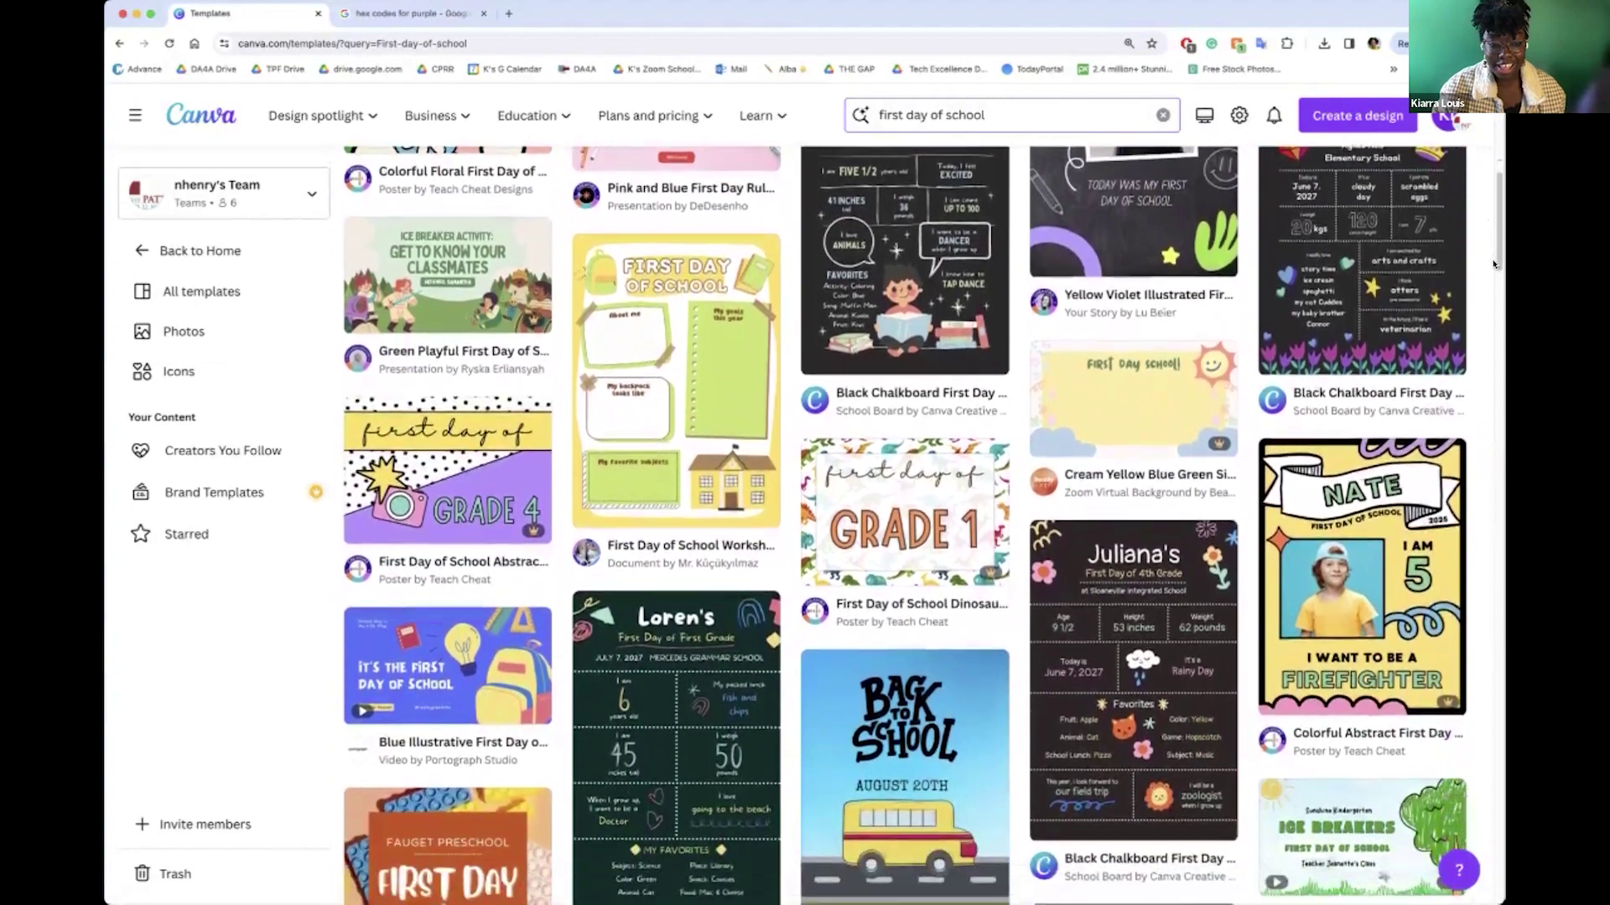
{"action": "left_click_drag", "start_coordinate": [1493, 265], "coordinate": [1490, 174]}
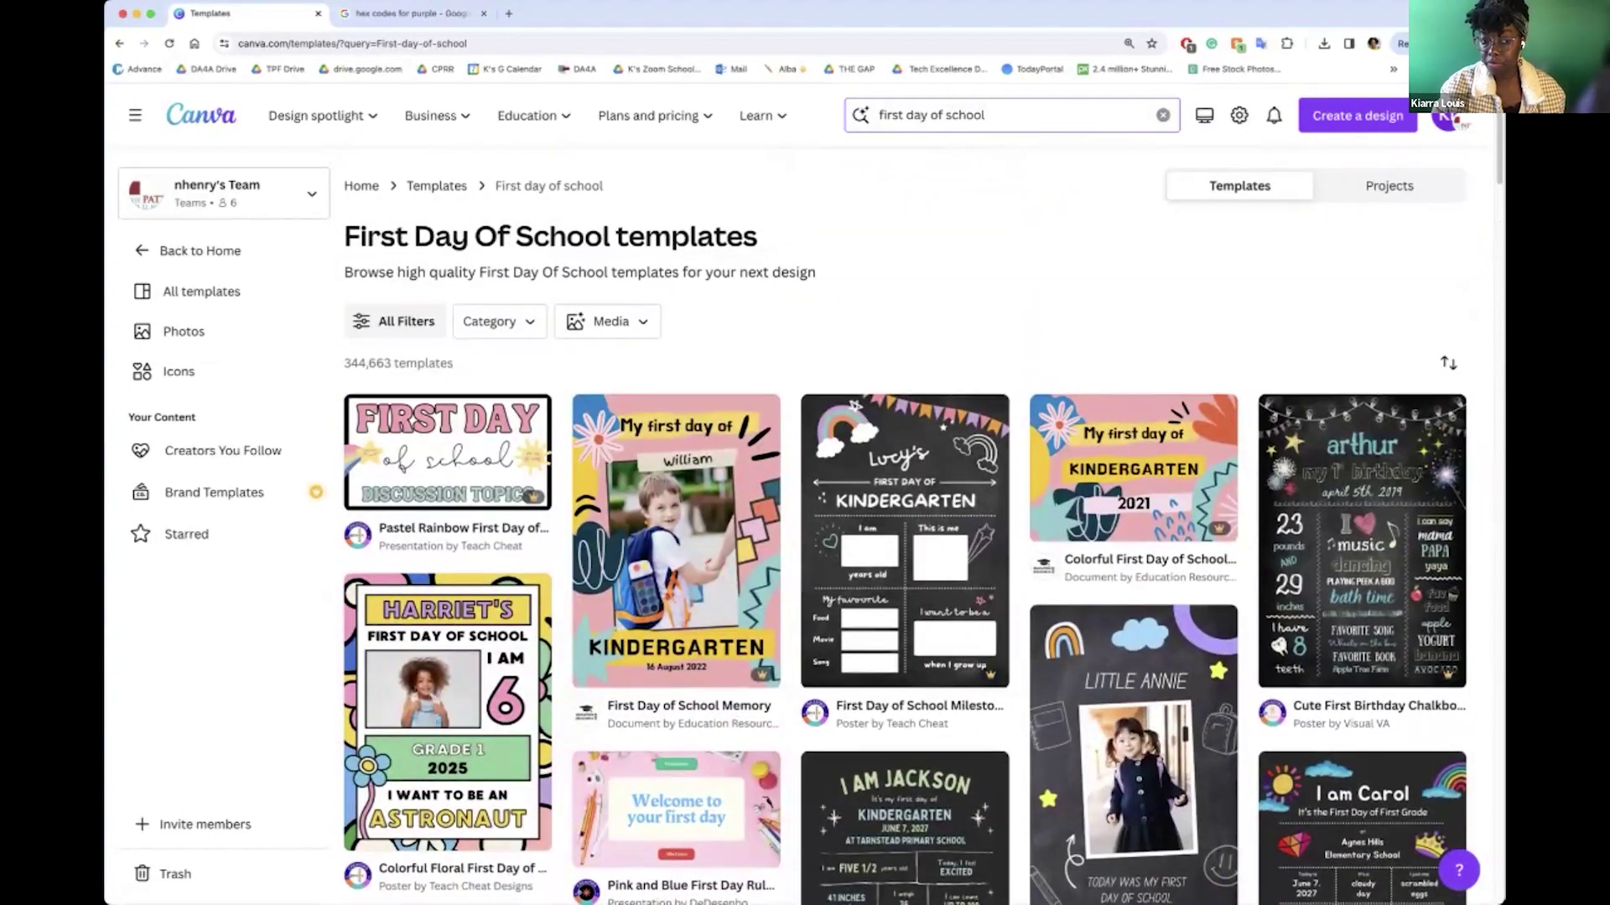
- Return to the home page and open the custom size settings for a new design
{"action": "left_click", "coordinate": [363, 189]}
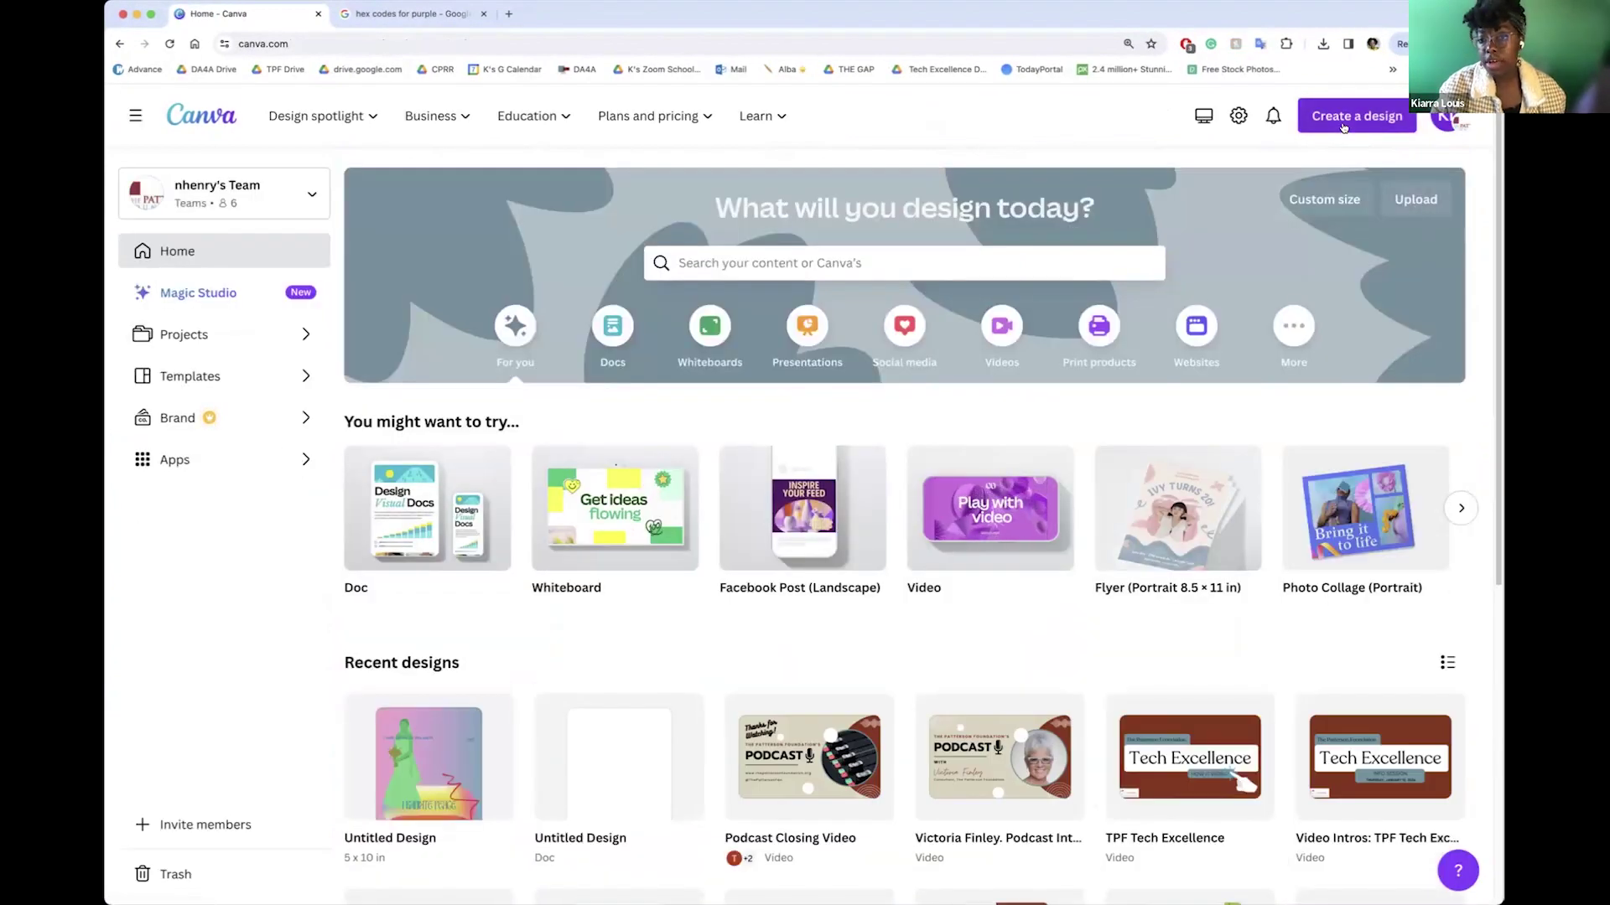
{"action": "left_click", "coordinate": [1342, 126]}
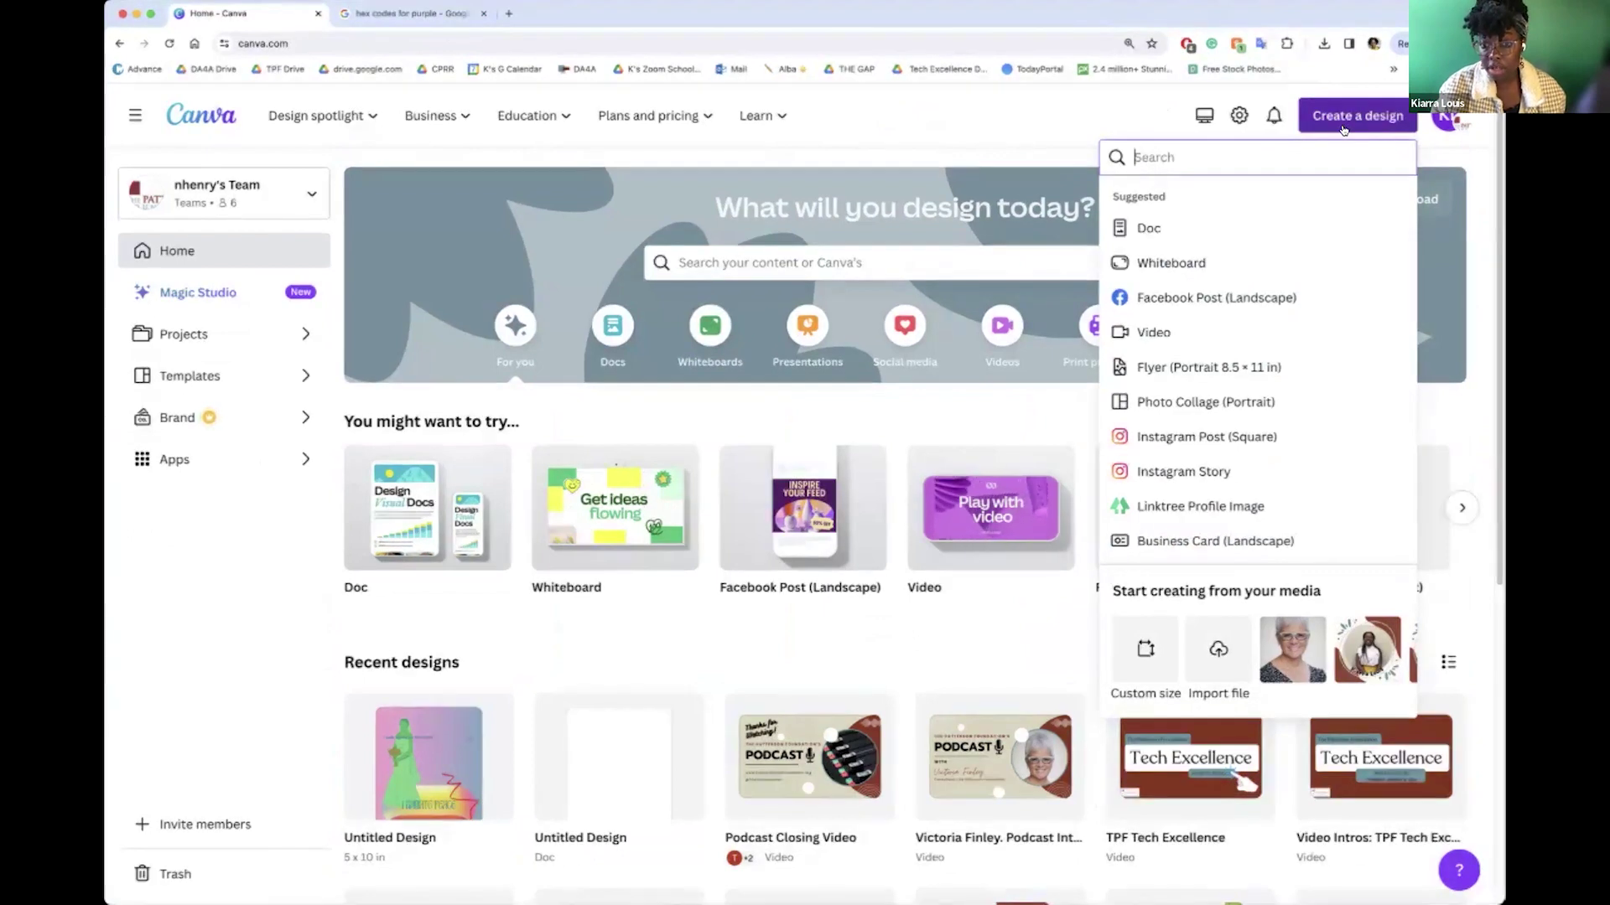
{"action": "left_click", "coordinate": [1146, 648]}
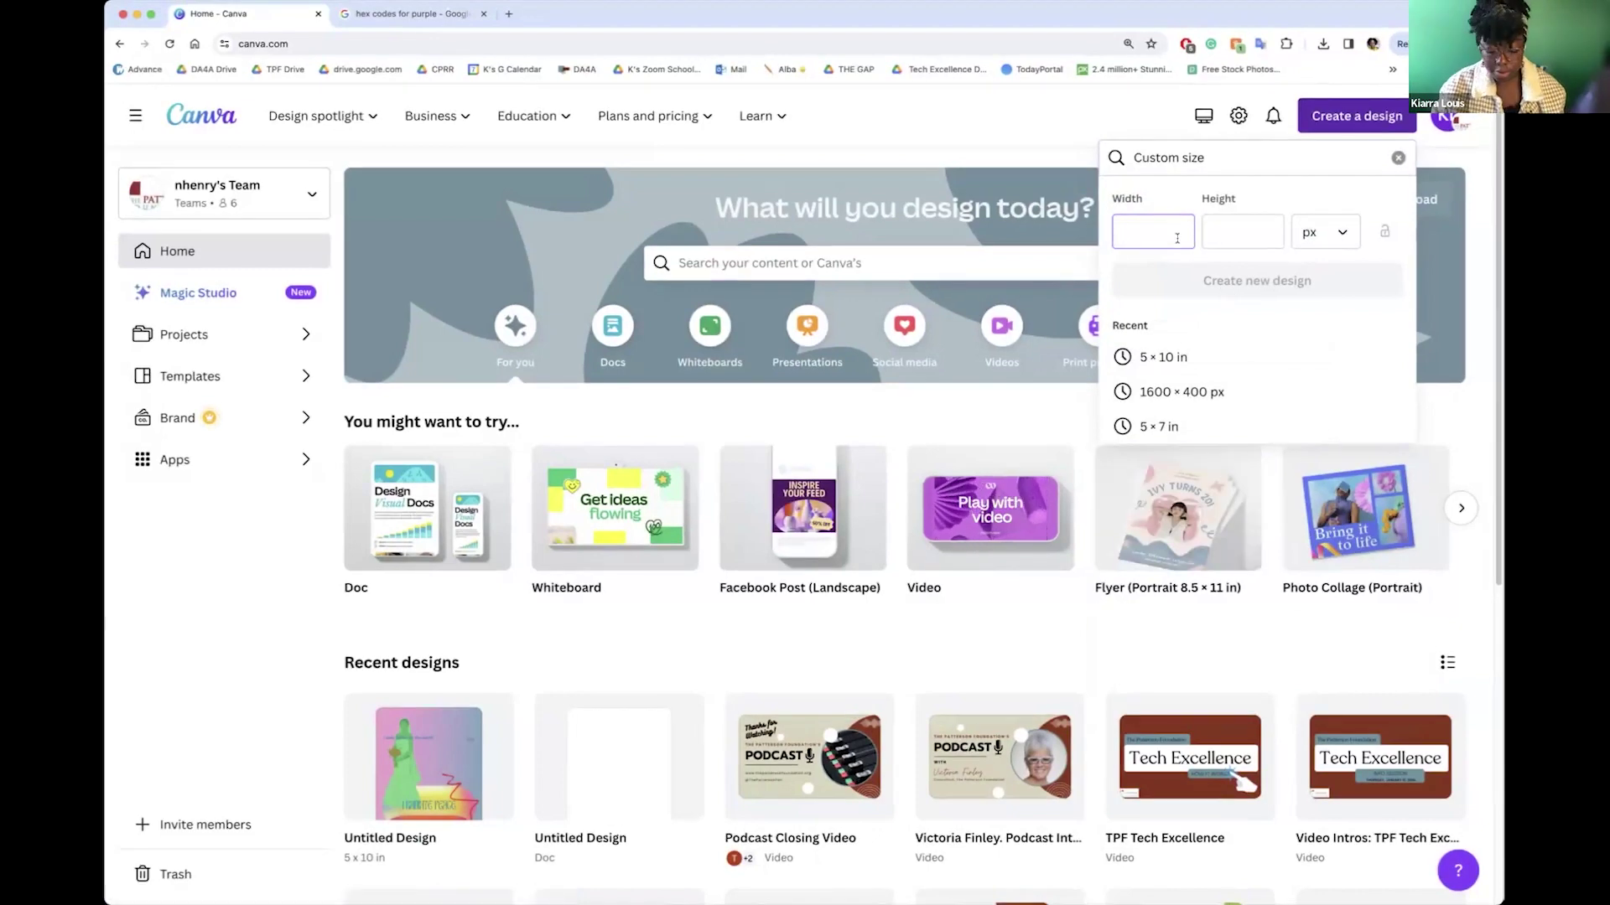
- Enter a custom width of 8 and height of 11, and switch the unit from pixels to inches
{"action": "type", "text": "8"}
{"action": "key", "text": "Tab"}
{"action": "type", "text": "11"}
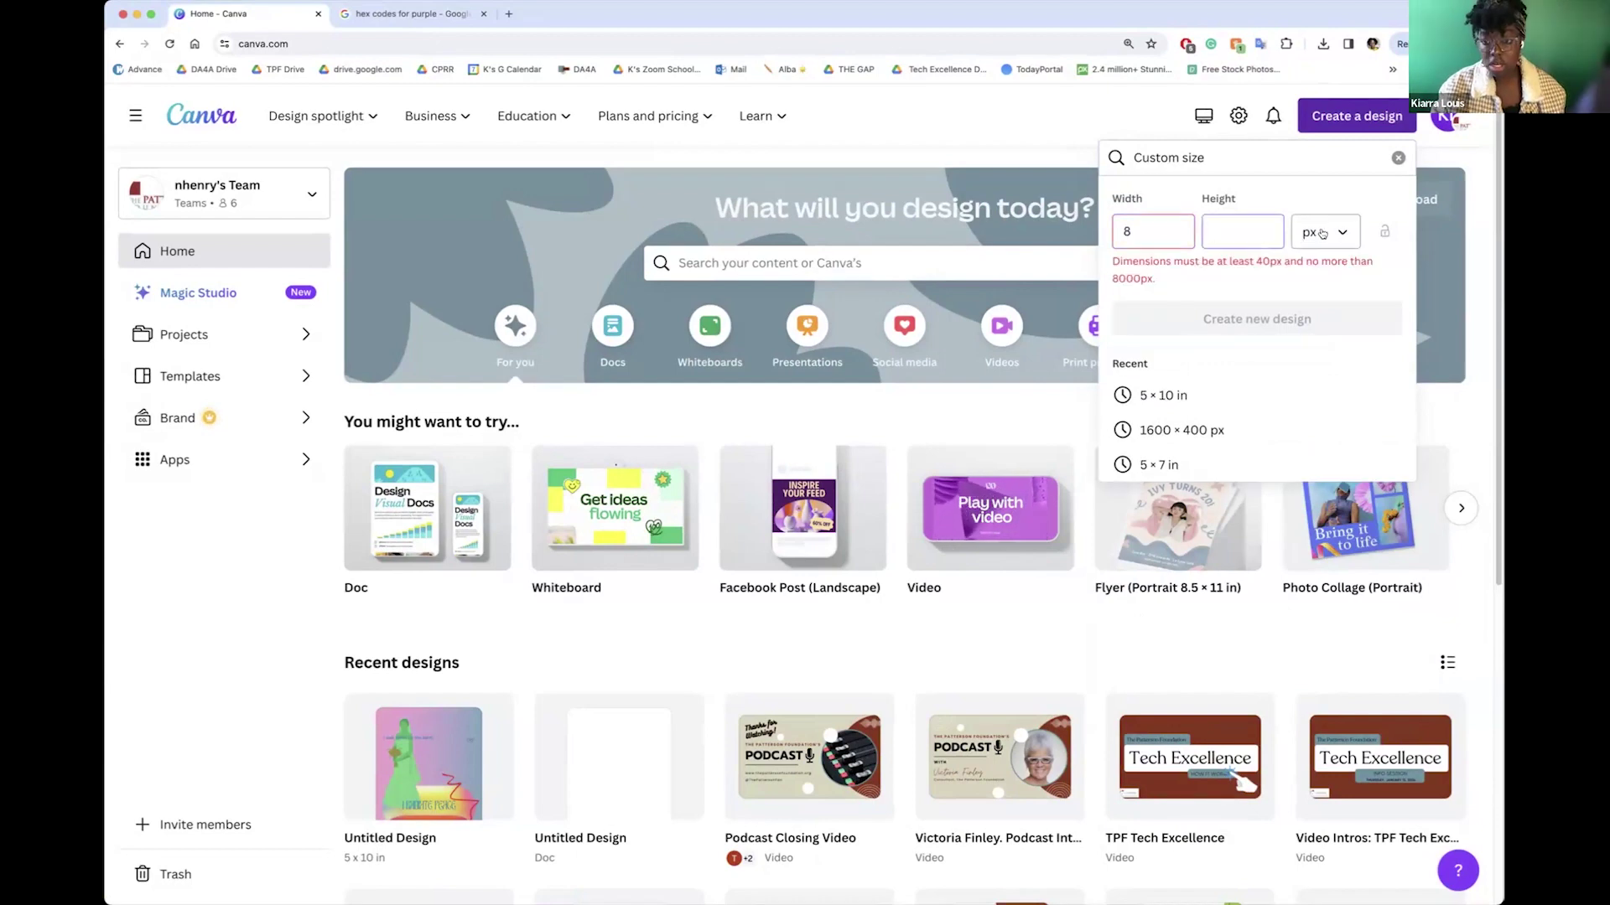
{"action": "left_click", "coordinate": [1321, 235]}
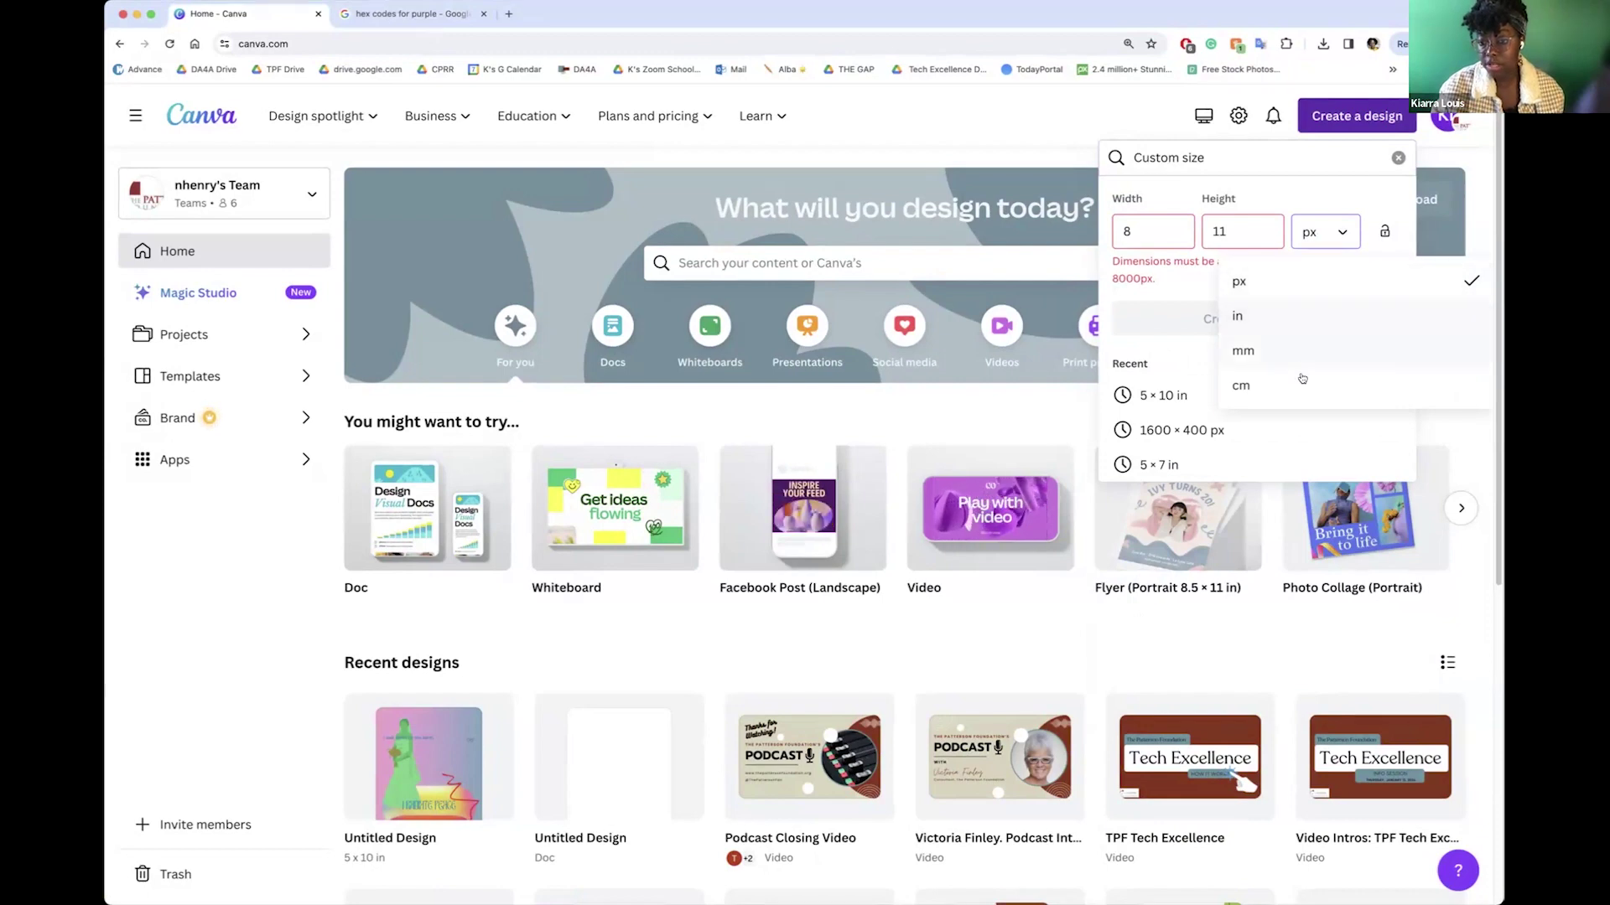
{"action": "left_click", "coordinate": [1297, 319]}
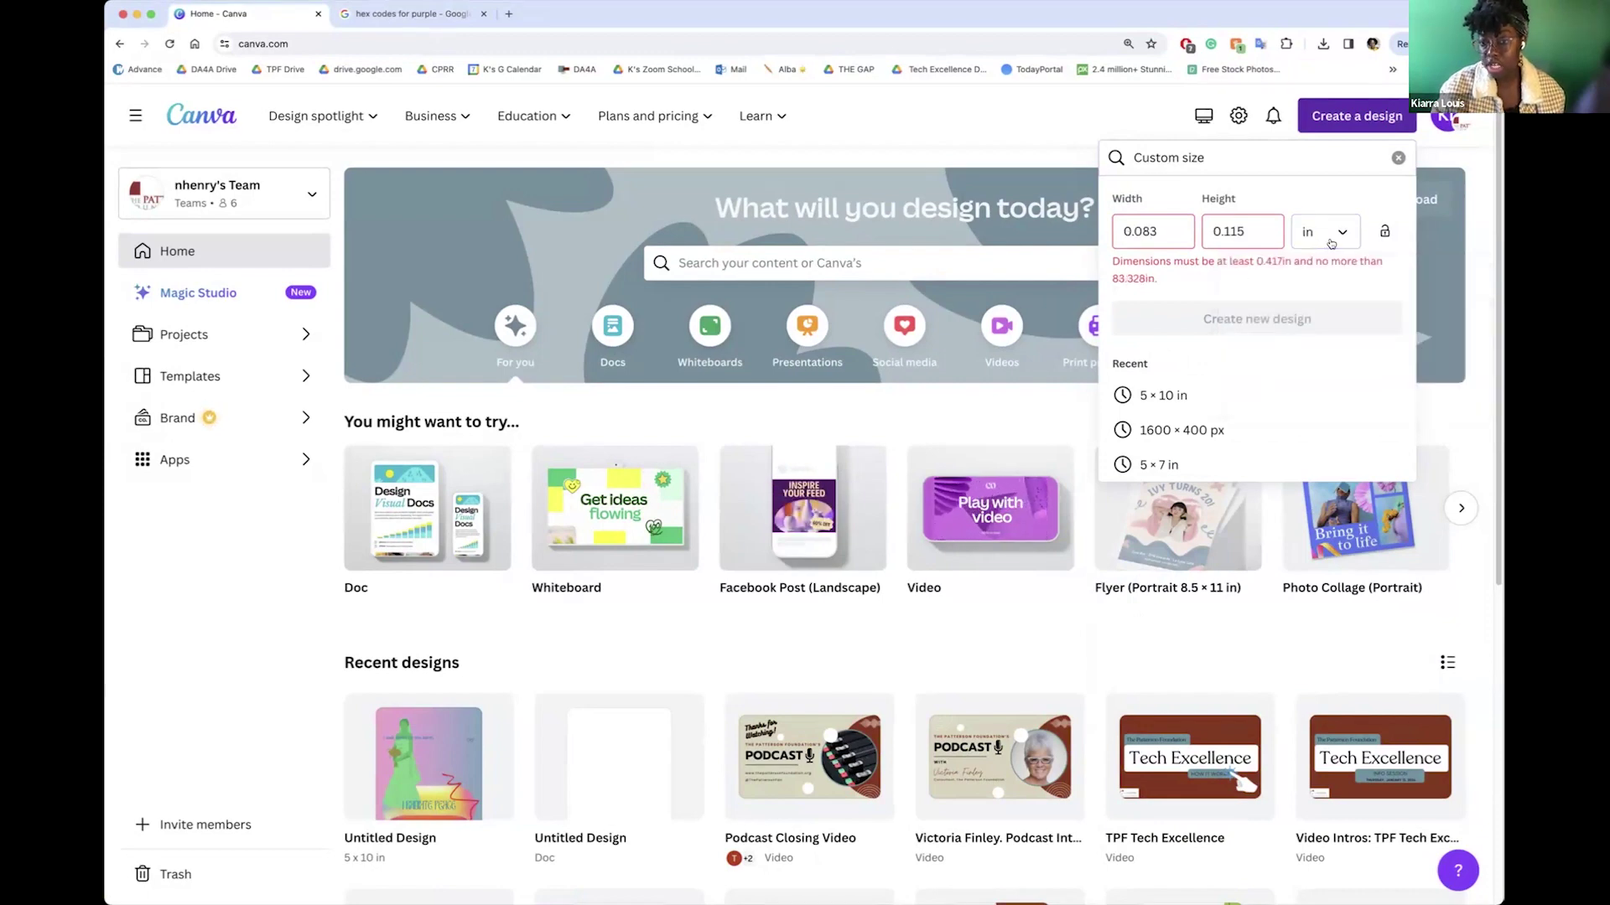
- Set the custom size to 8 by 11 inches, then create a new design from the recent 5 × 10 in size
{"action": "key", "text": "super+a"}
{"action": "type", "text": "8"}
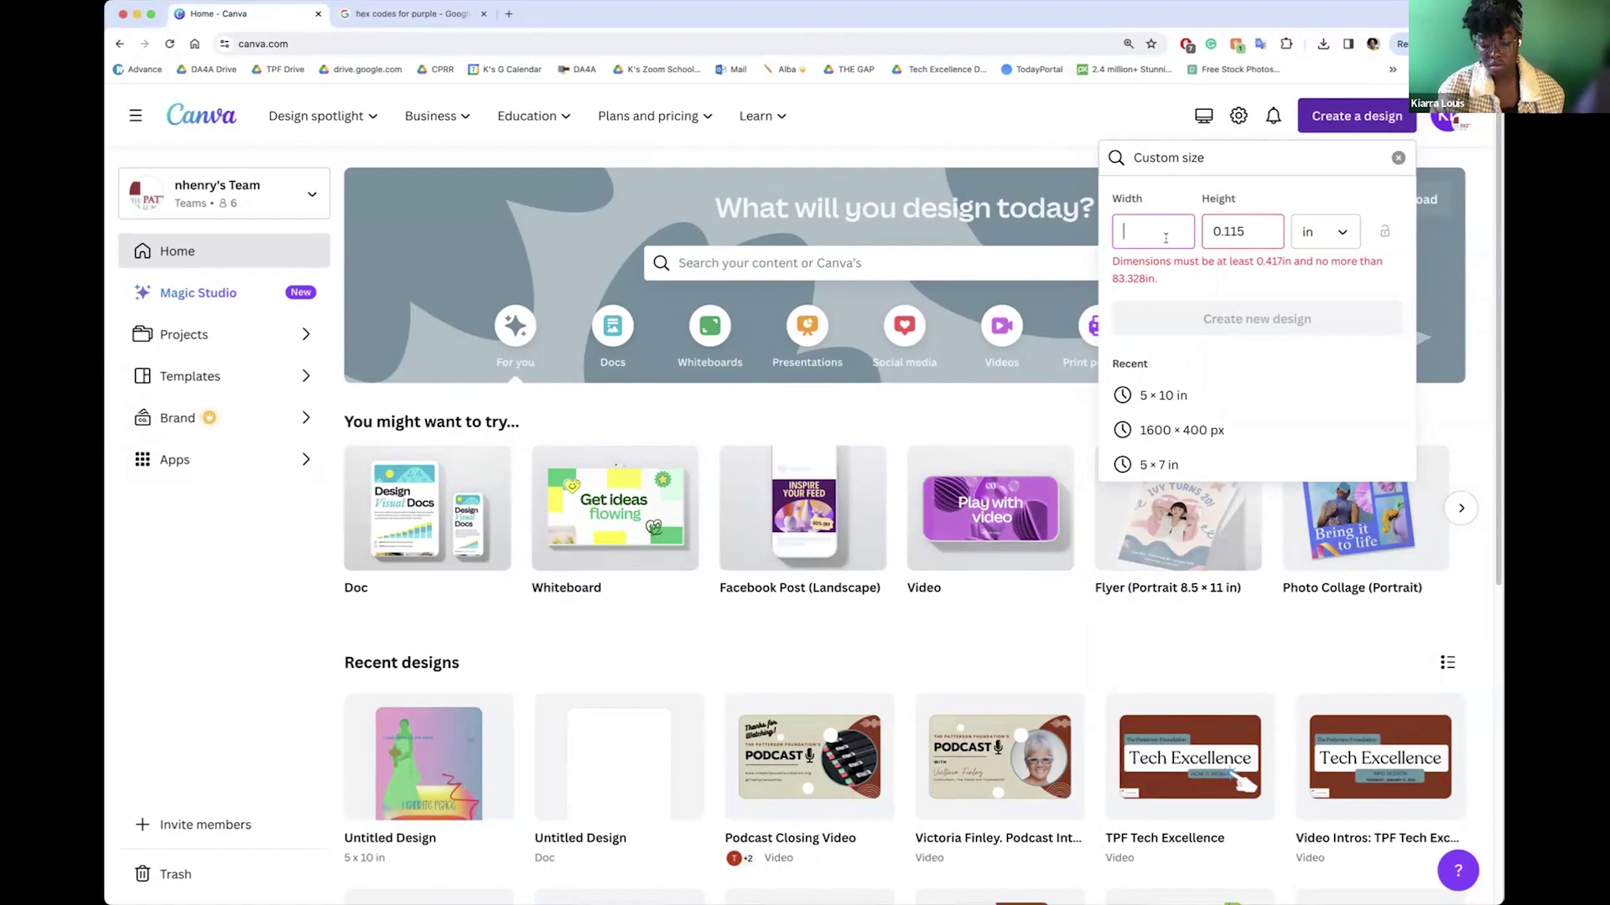
{"action": "key", "text": "Tab"}
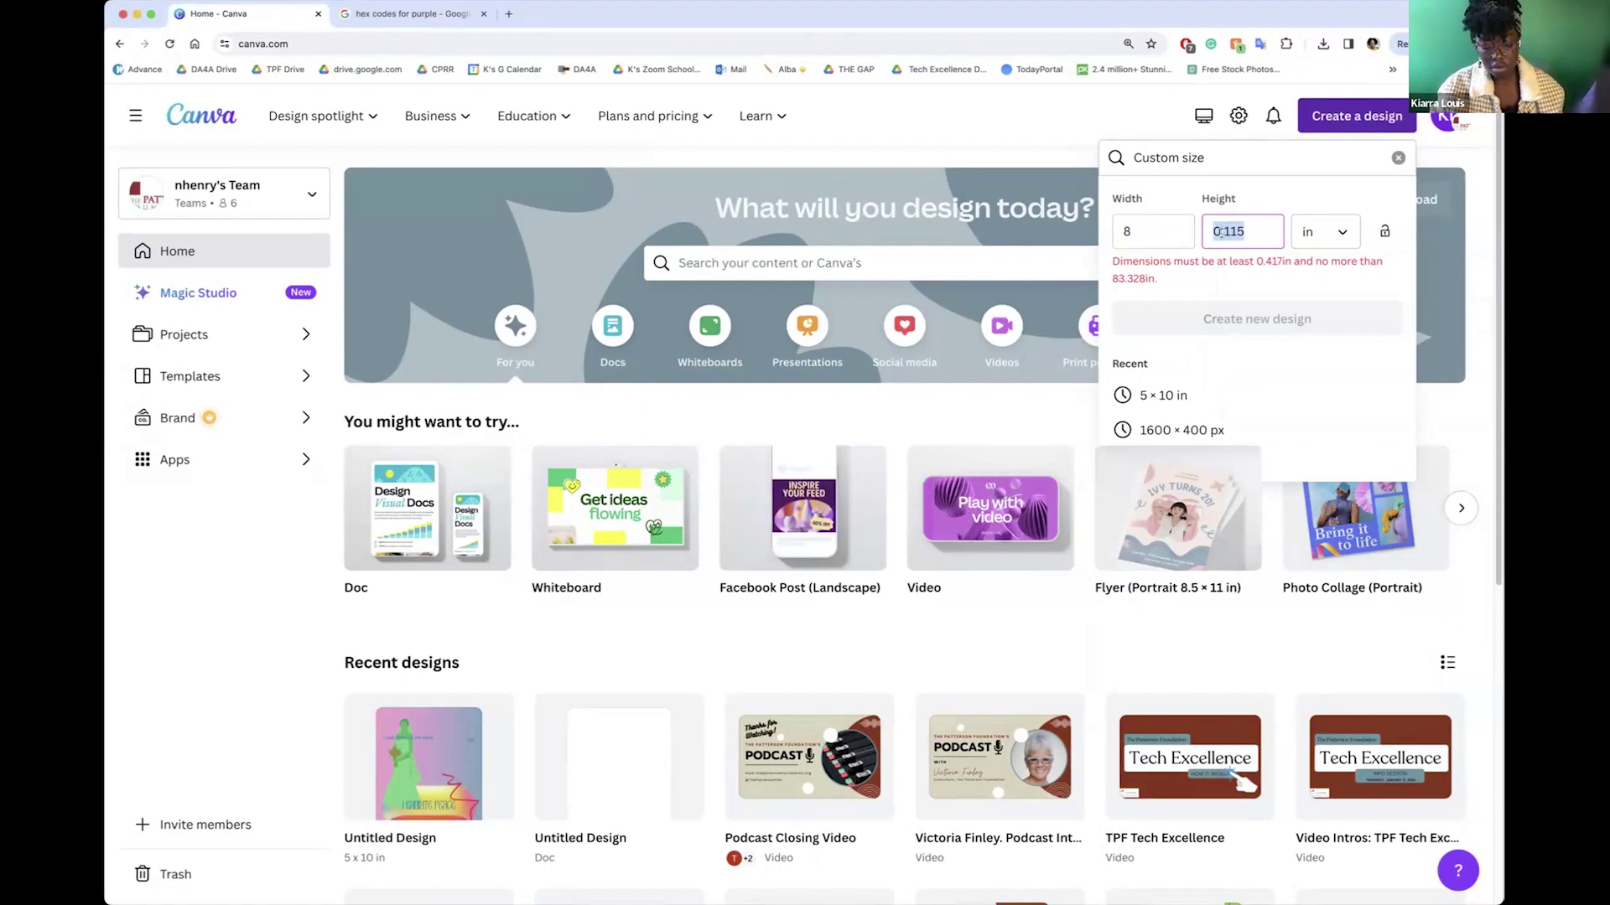
{"action": "key", "text": "BackSpace"}
{"action": "type", "text": "10"}
{"action": "left_click", "coordinate": [1316, 323]}
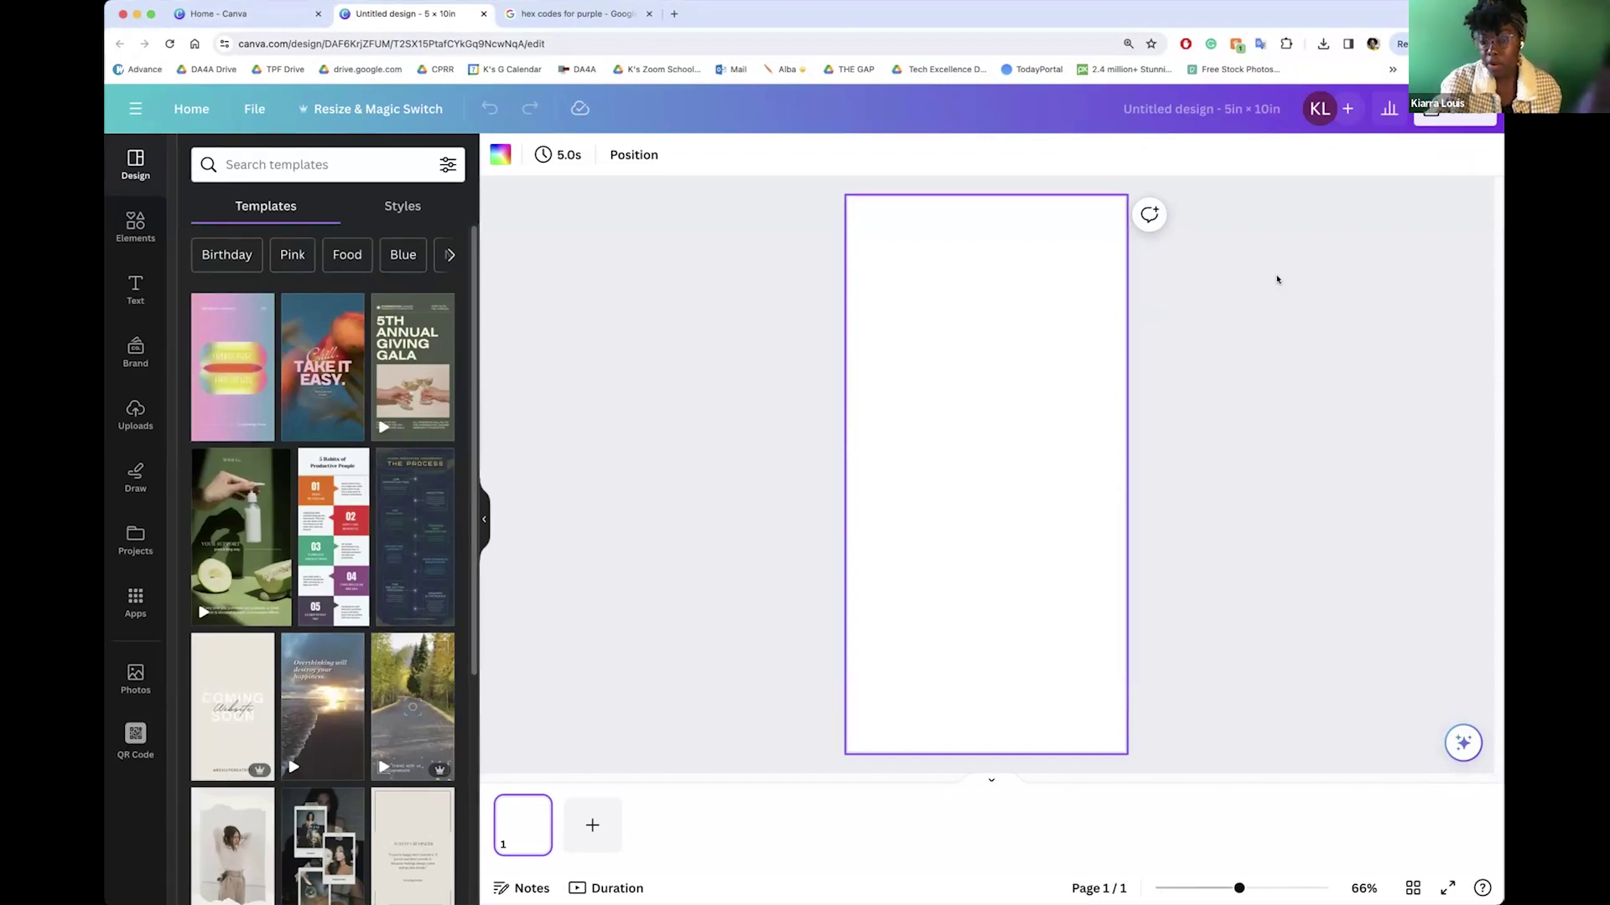
- Apply the pink gradient affirmation template to the blank page, then replace it with the "Chill. Take it easy." template
{"action": "left_click", "coordinate": [1249, 265]}
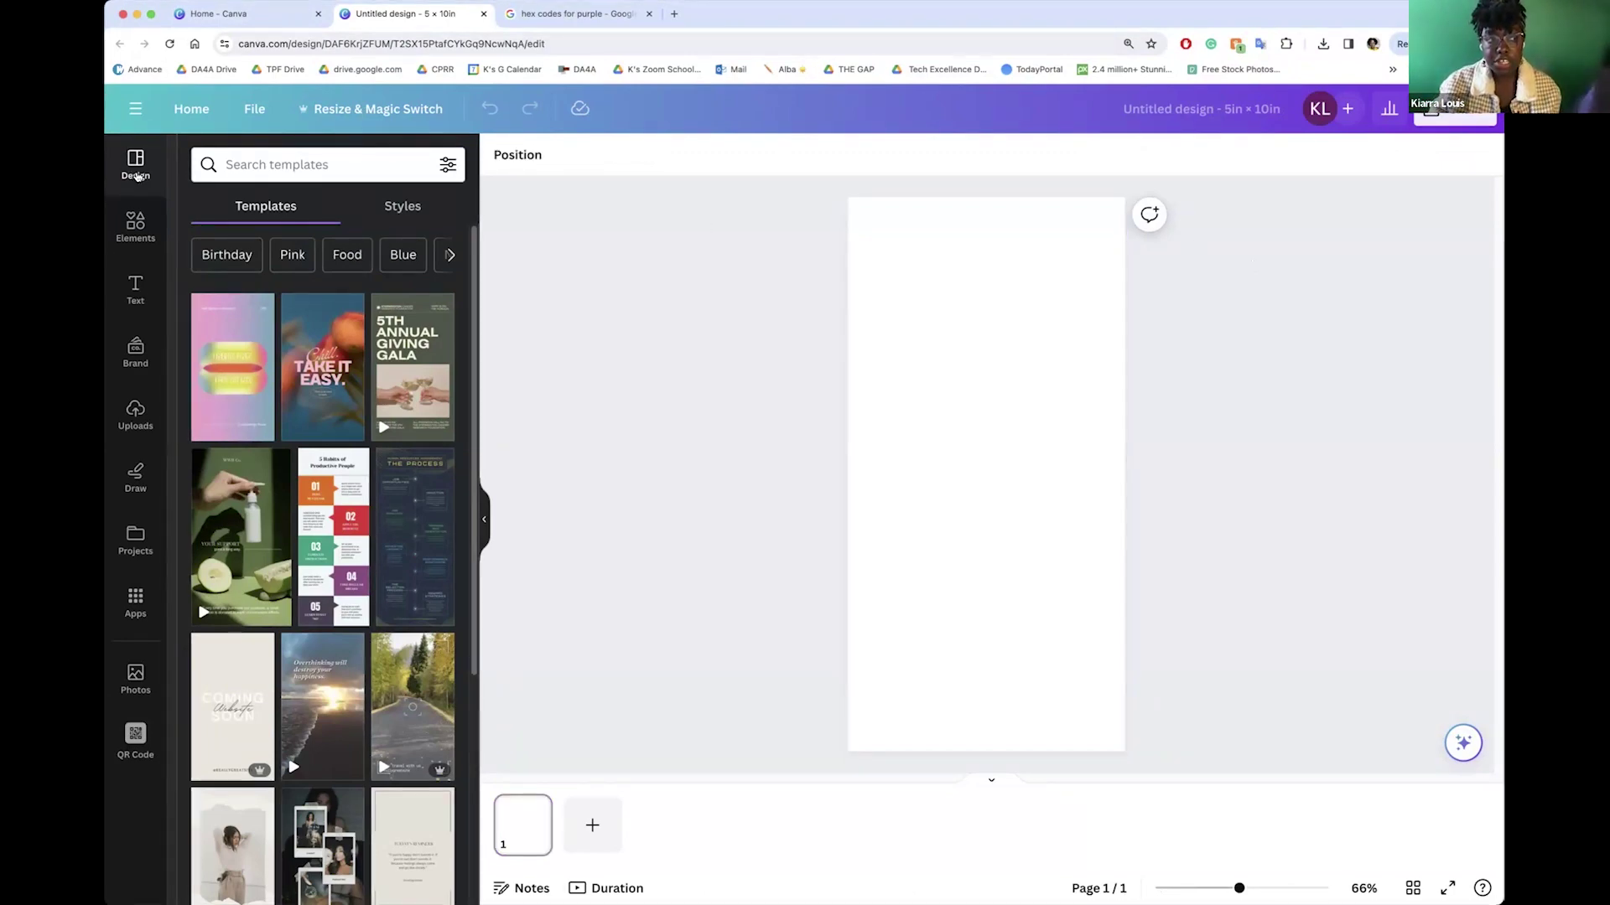
{"action": "left_click", "coordinate": [252, 325]}
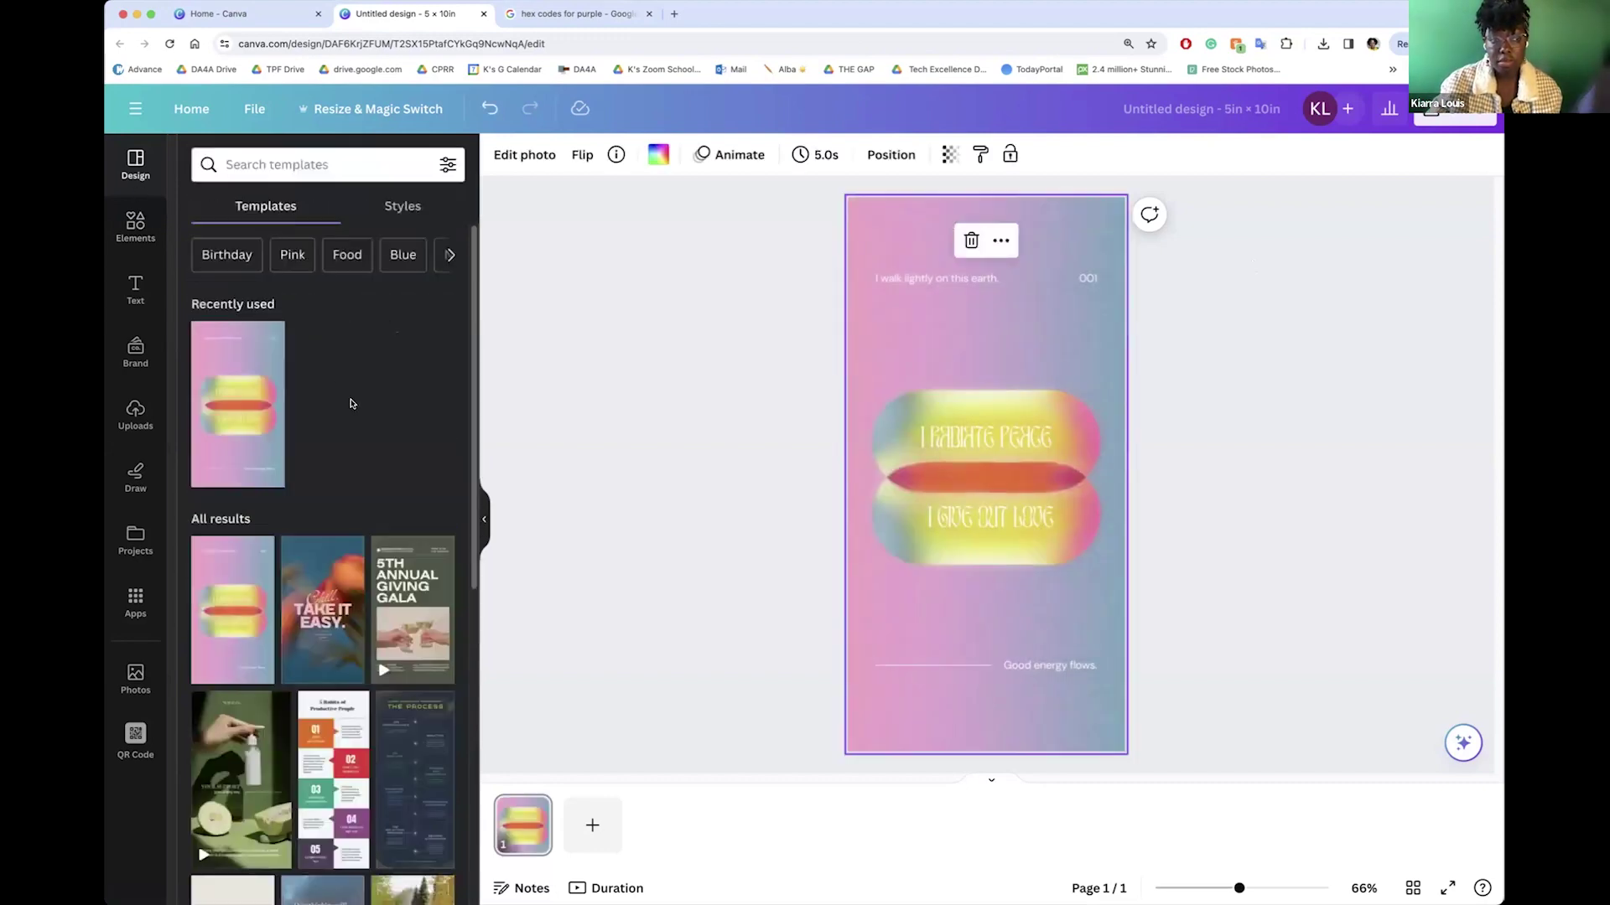
{"action": "left_click", "coordinate": [343, 586]}
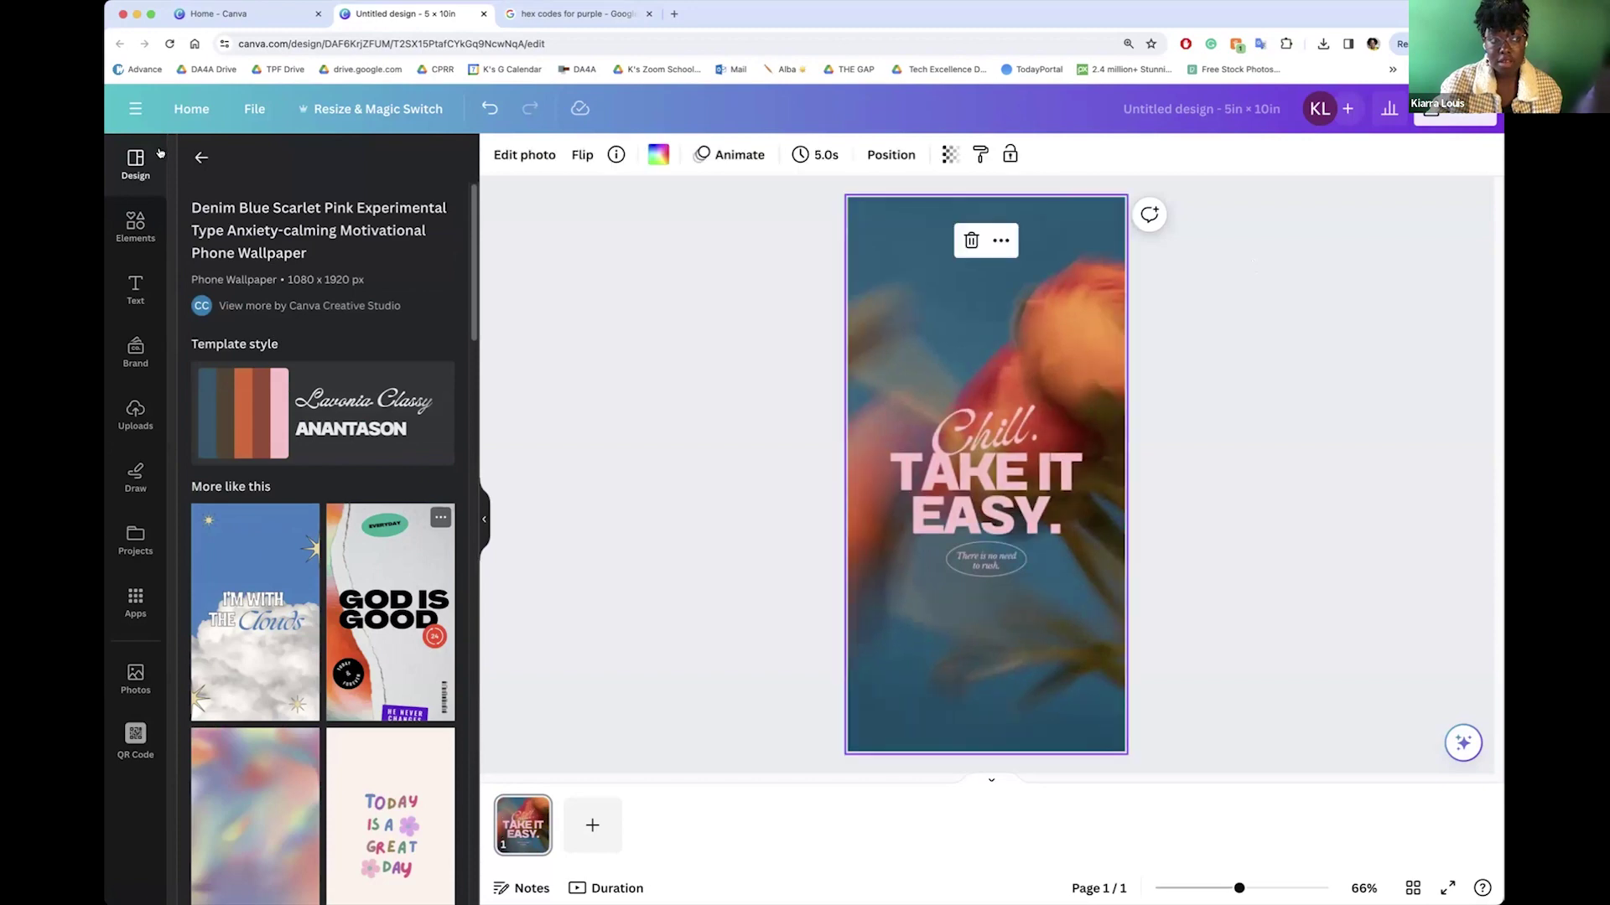
- View the "5th Annual Giving Gala" template's details, return to the template list and close this design
{"action": "left_click", "coordinate": [196, 157]}
{"action": "left_click", "coordinate": [413, 611]}
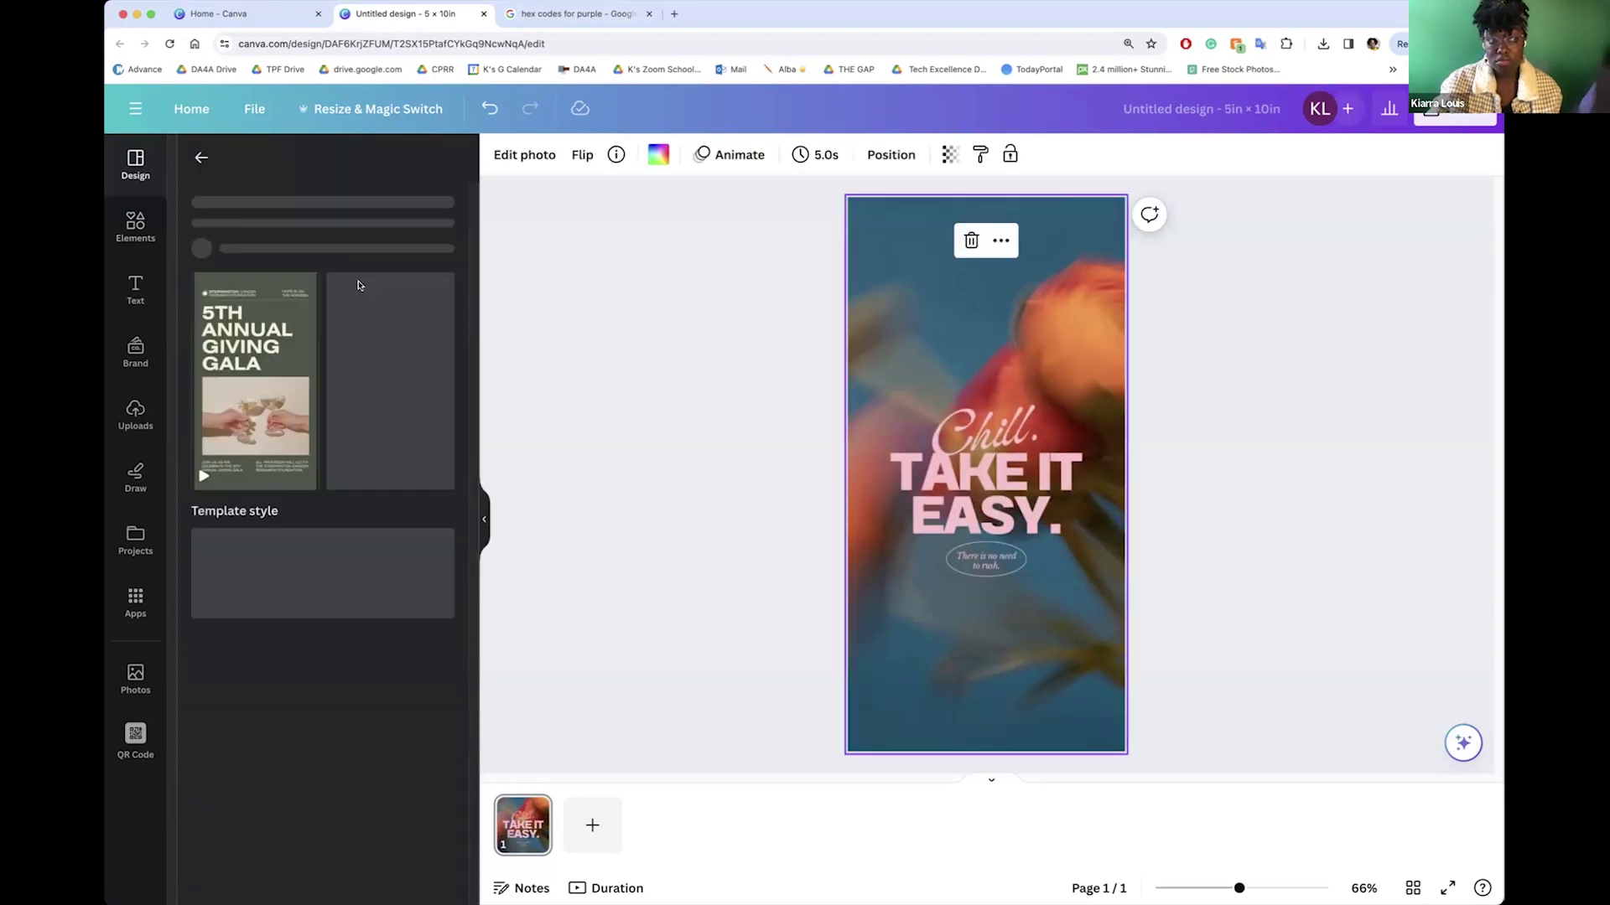
{"action": "left_click", "coordinate": [200, 158]}
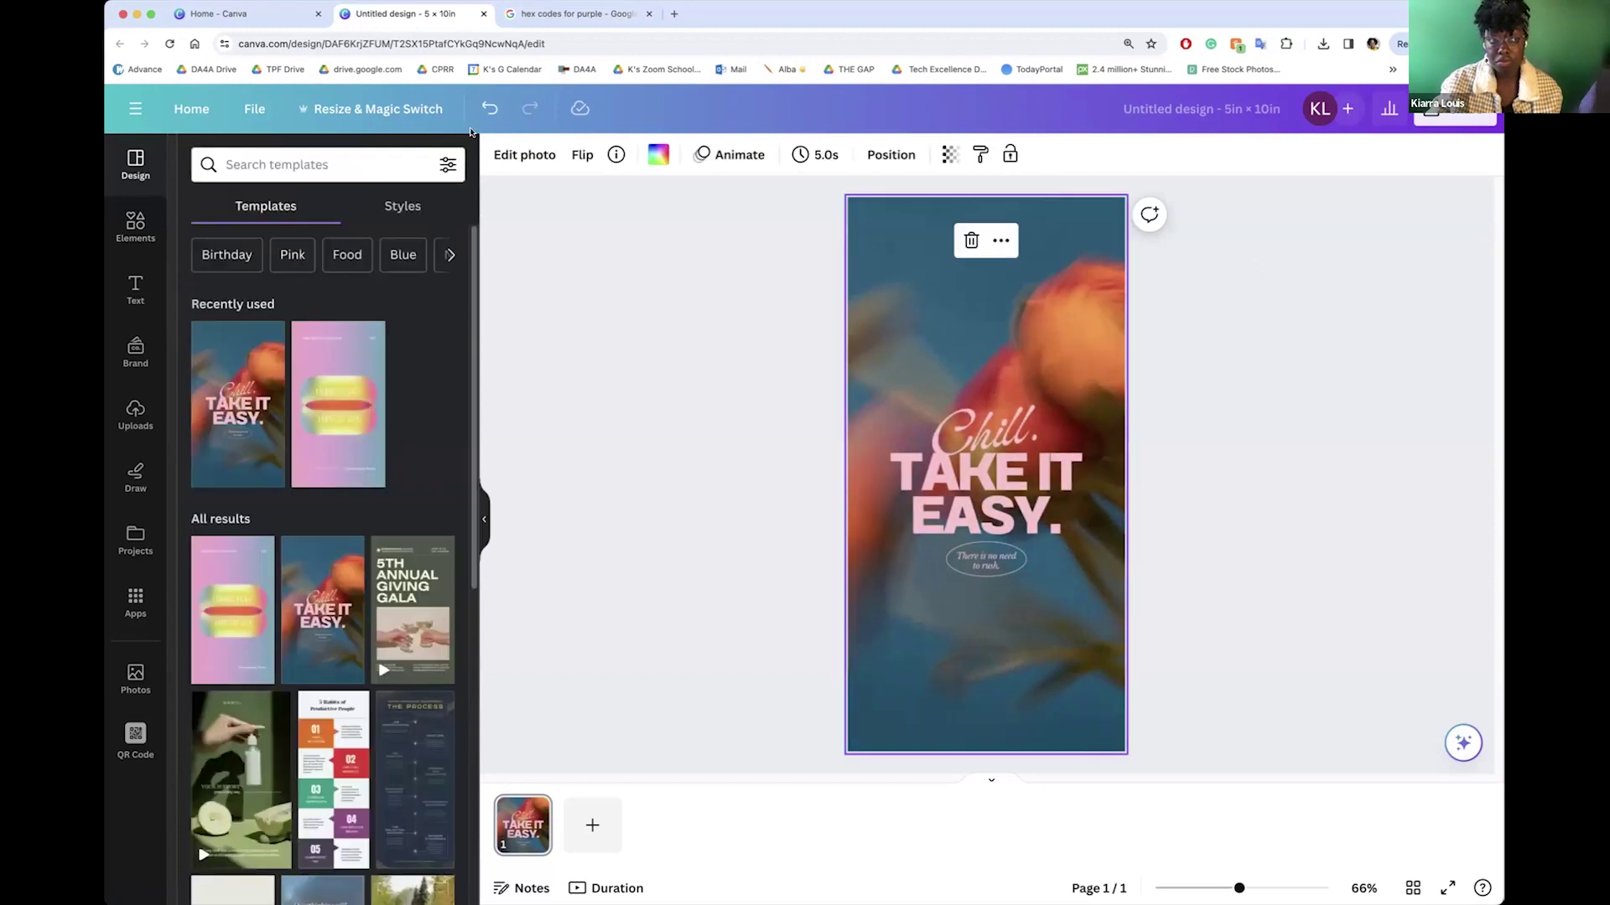
{"action": "left_click", "coordinate": [484, 13]}
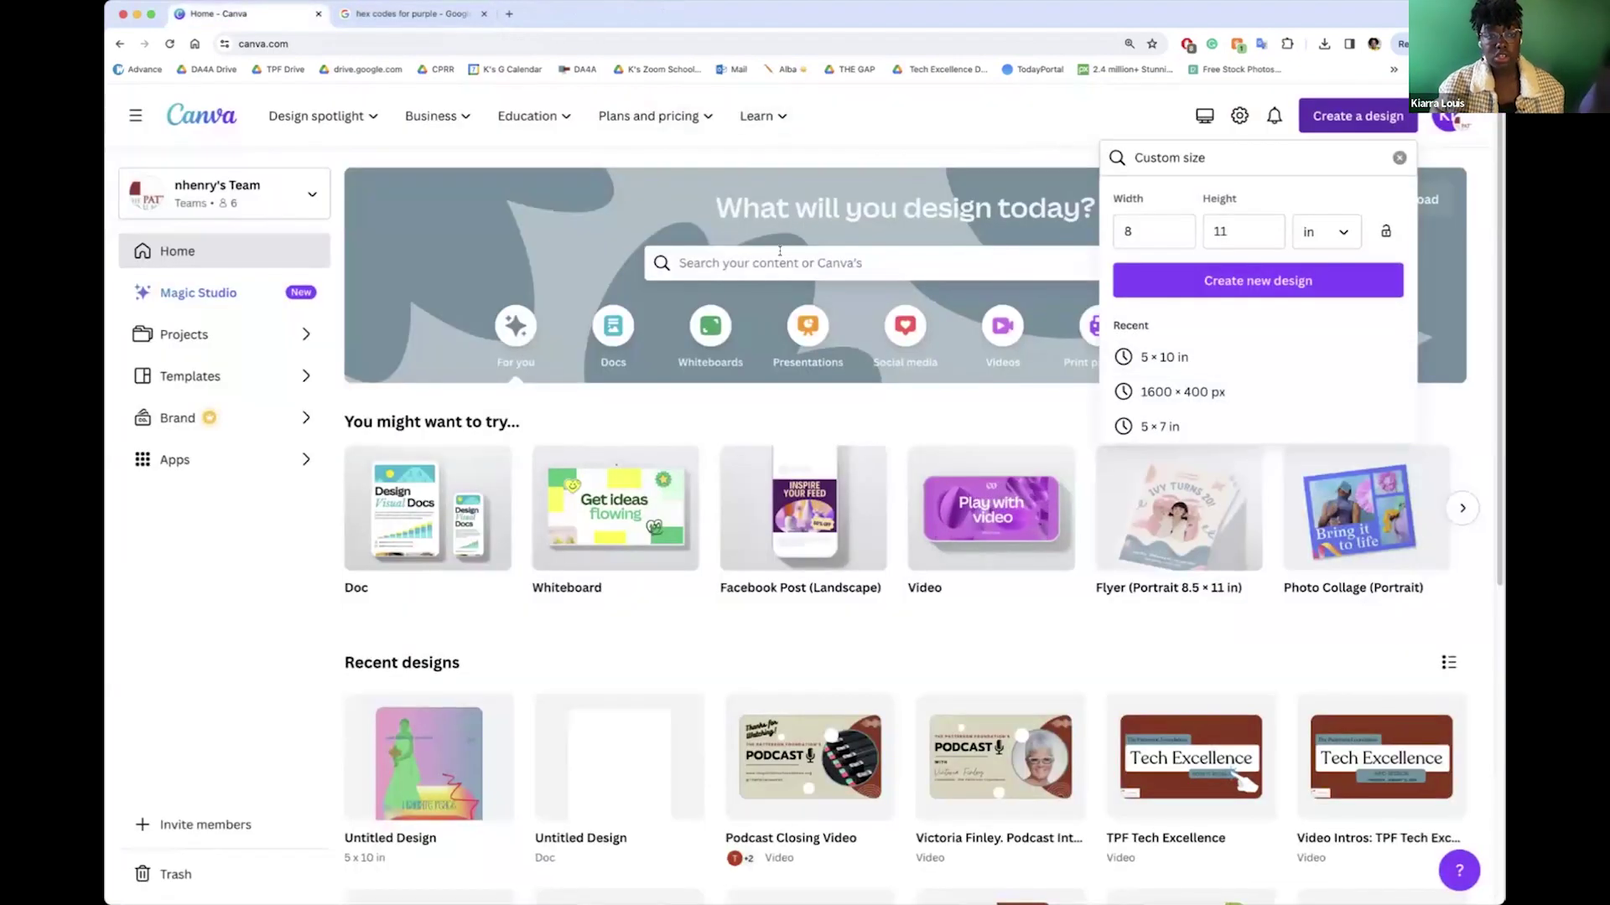
- Search the templates for "invitation" and look through the suggested designs
{"action": "left_click", "coordinate": [779, 259]}
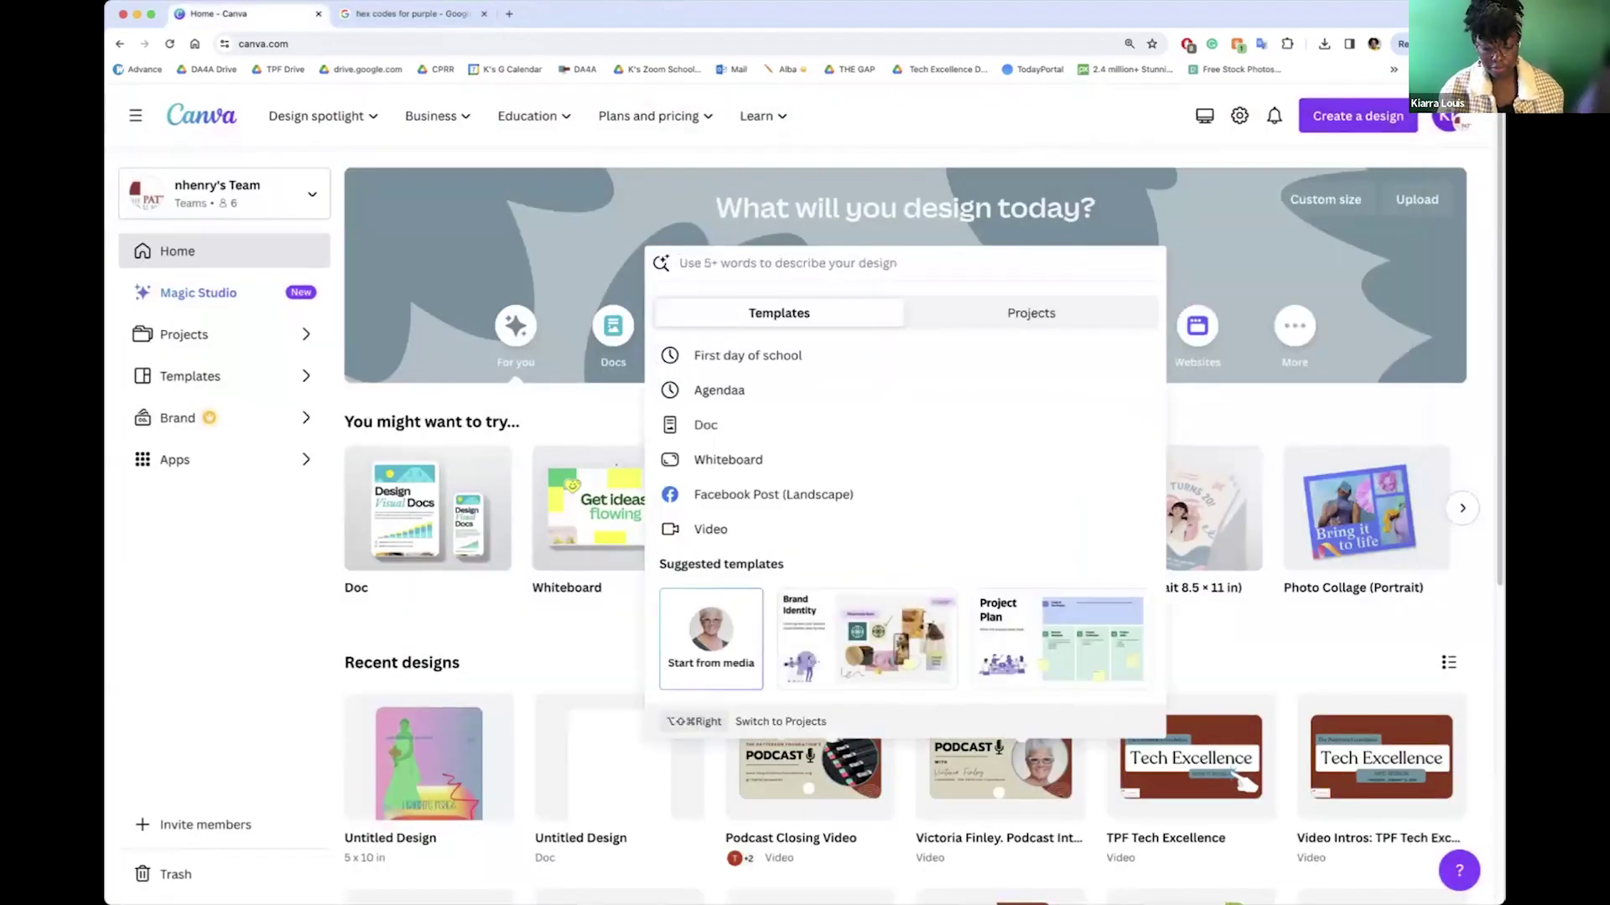
{"action": "type", "text": "invitatin"}
{"action": "key", "text": "BackSpace"}
{"action": "type", "text": "on"}
{"action": "key", "text": "Return"}
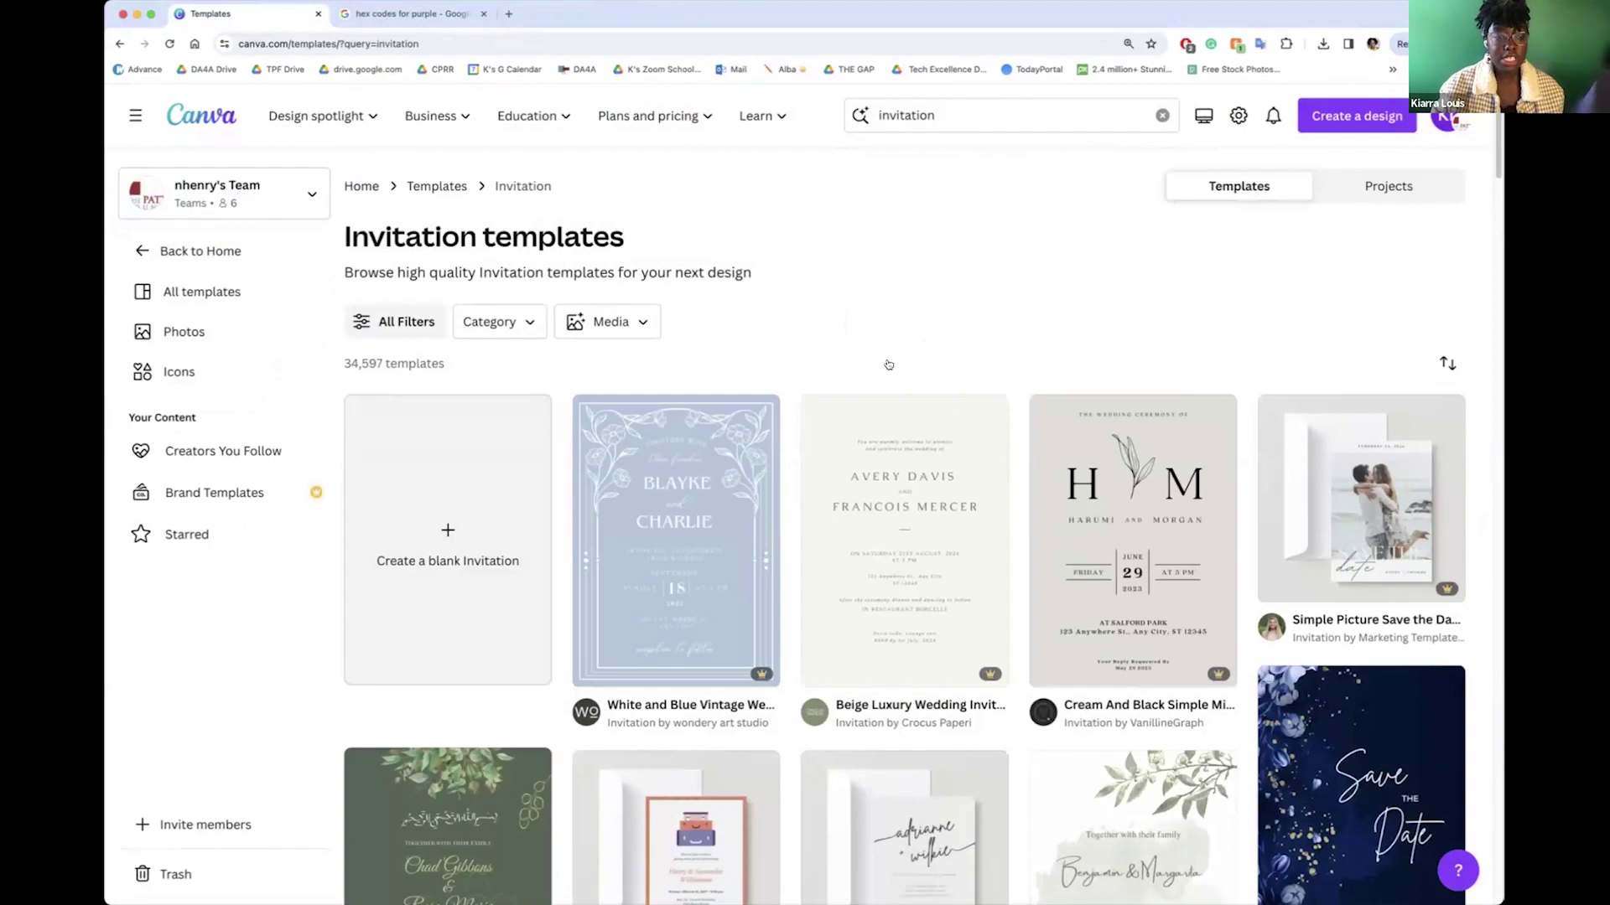
{"action": "scroll", "coordinate": [889, 364], "scroll_direction": "down", "scroll_amount": 10}
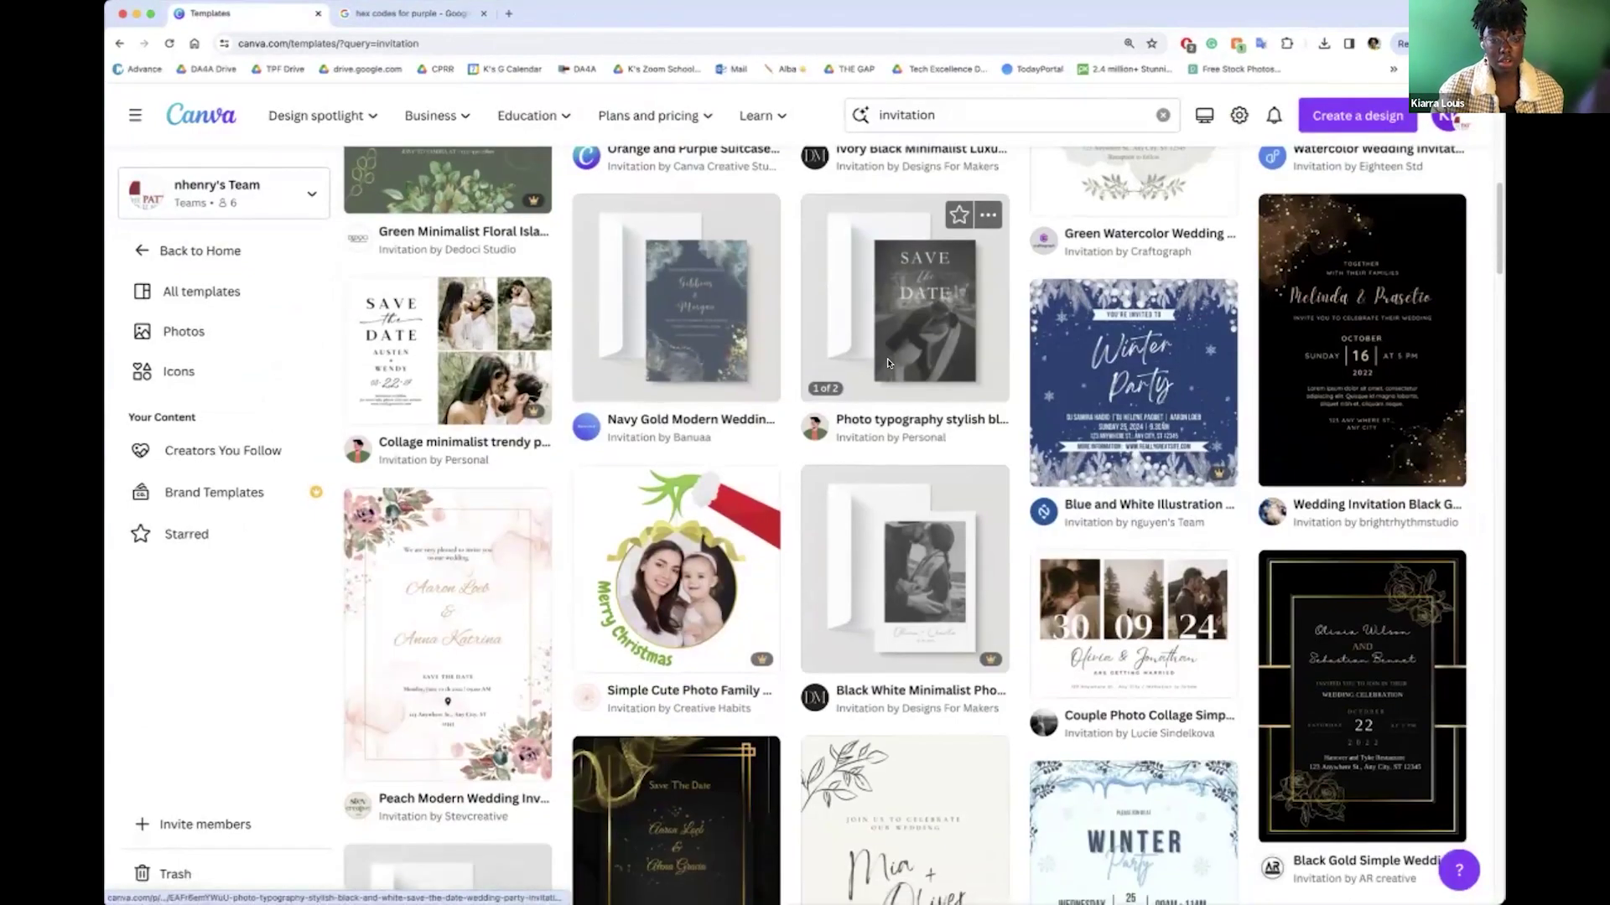
{"action": "scroll", "coordinate": [888, 364], "scroll_direction": "down", "scroll_amount": 5}
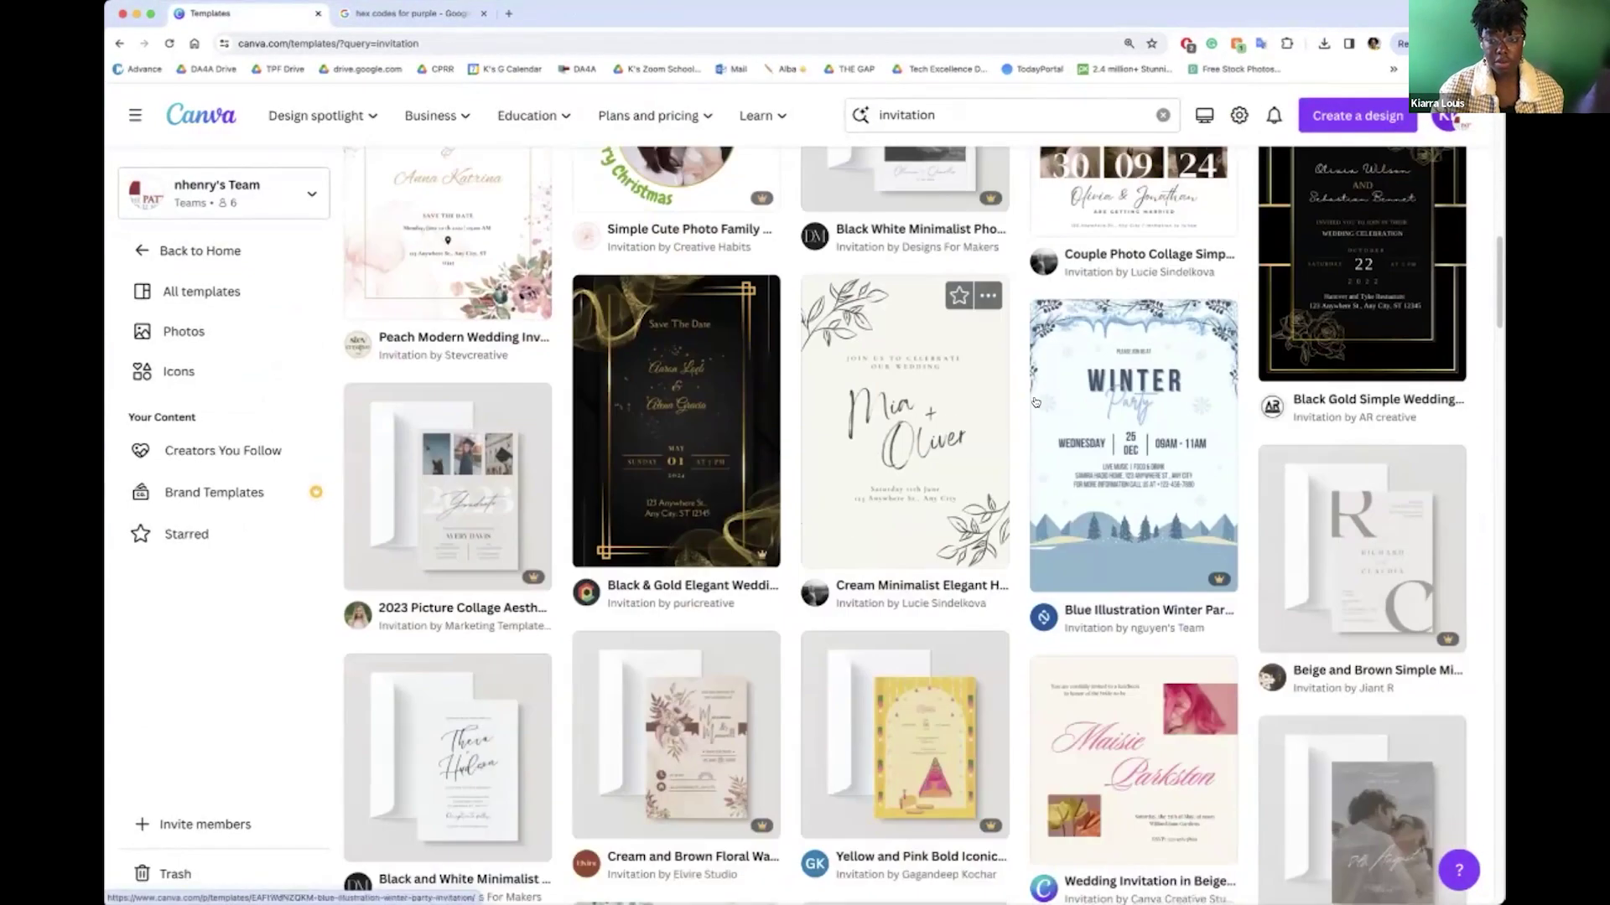
- Open the Blue Illustration Winter Party Invitation template for editing, dismiss the print offer and switch the window to full screen
{"action": "left_click", "coordinate": [1139, 398]}
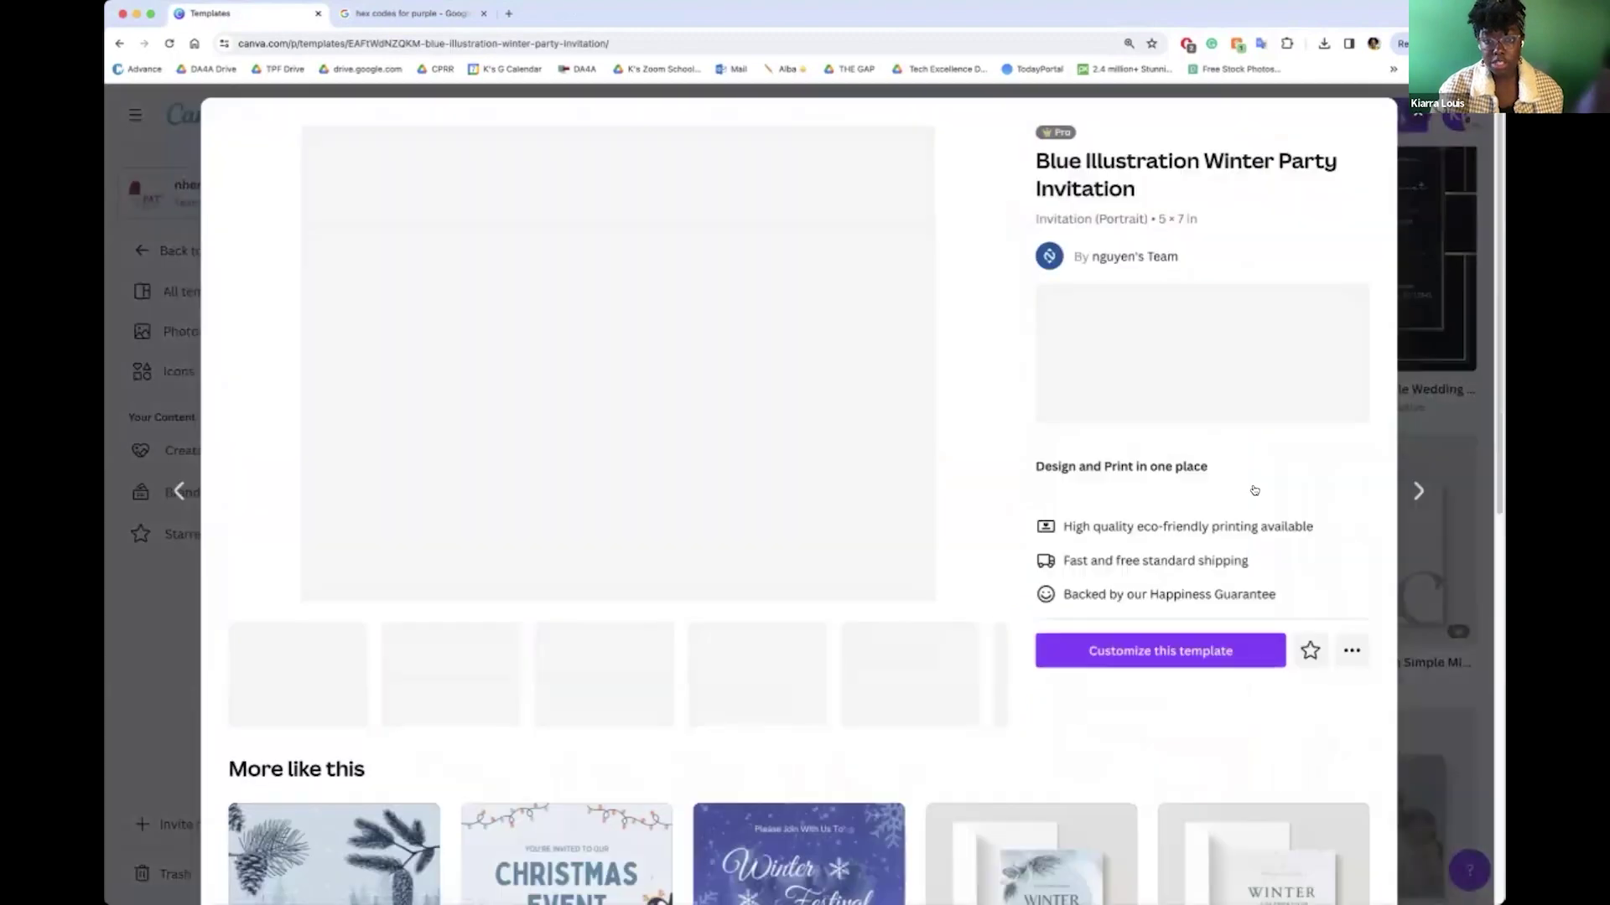
{"action": "left_click", "coordinate": [1161, 830]}
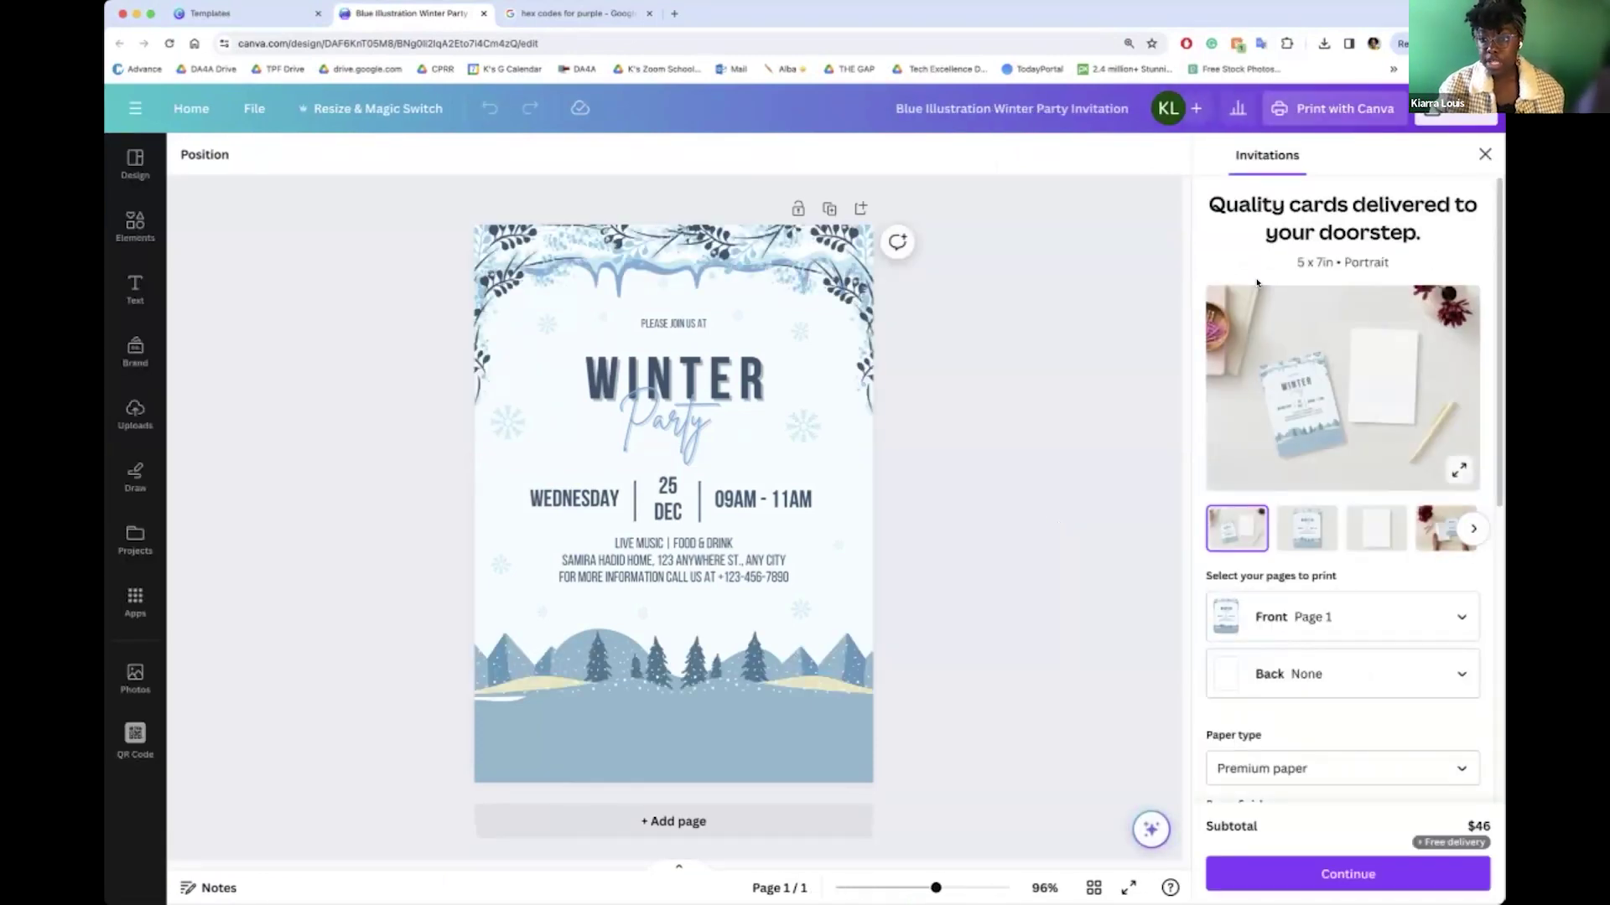
{"action": "key", "text": "Escape"}
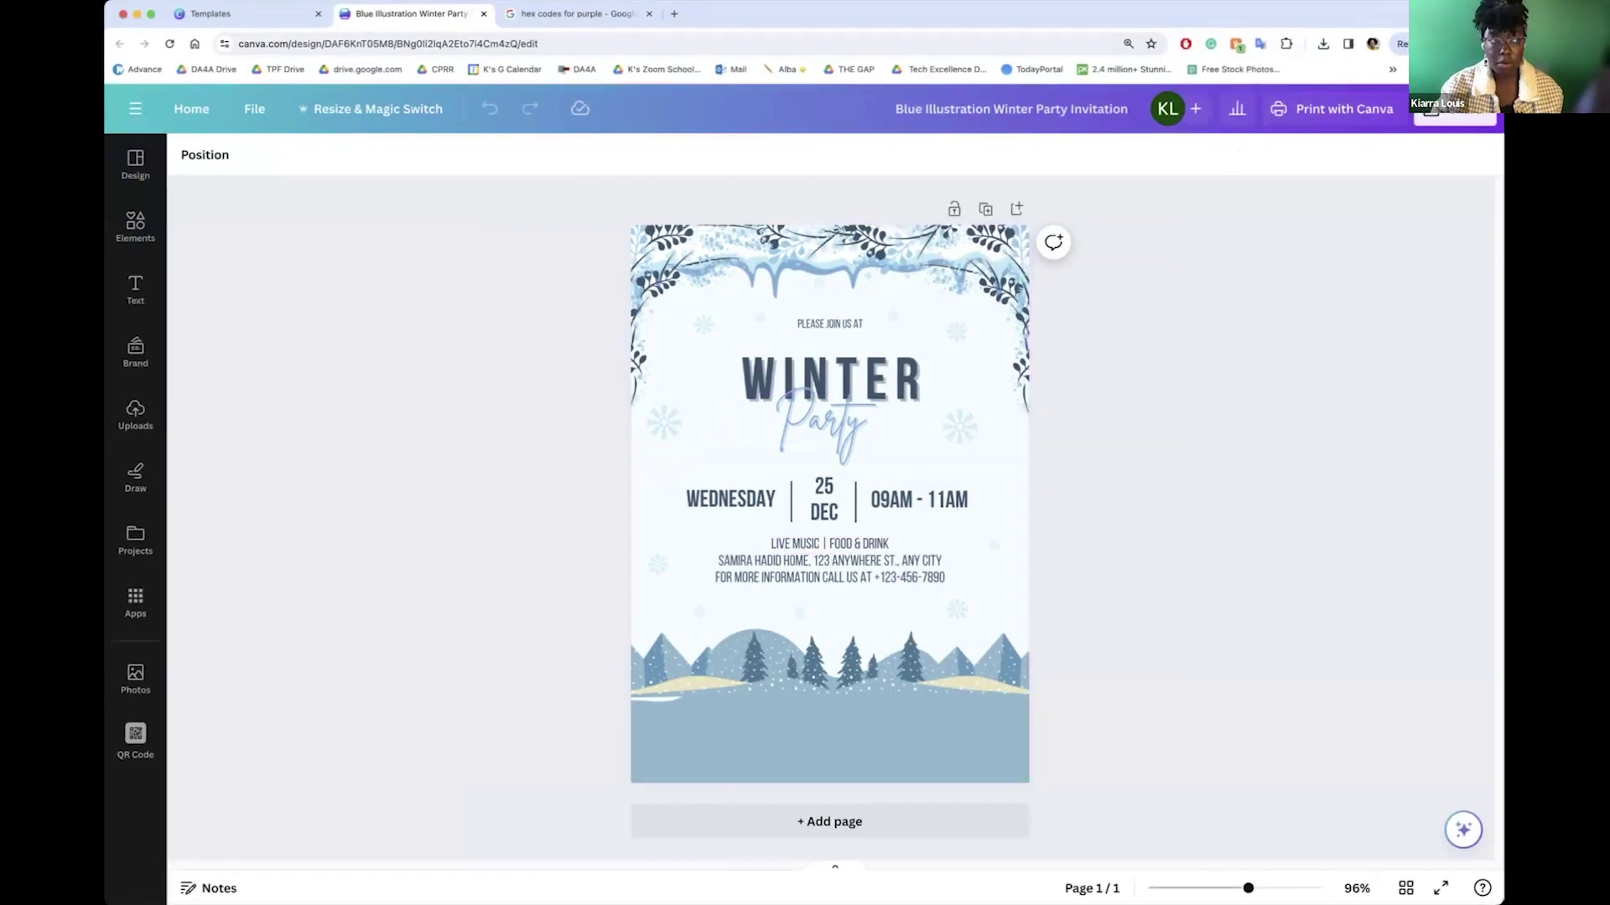
{"action": "mouse_move", "coordinate": [148, 13]}
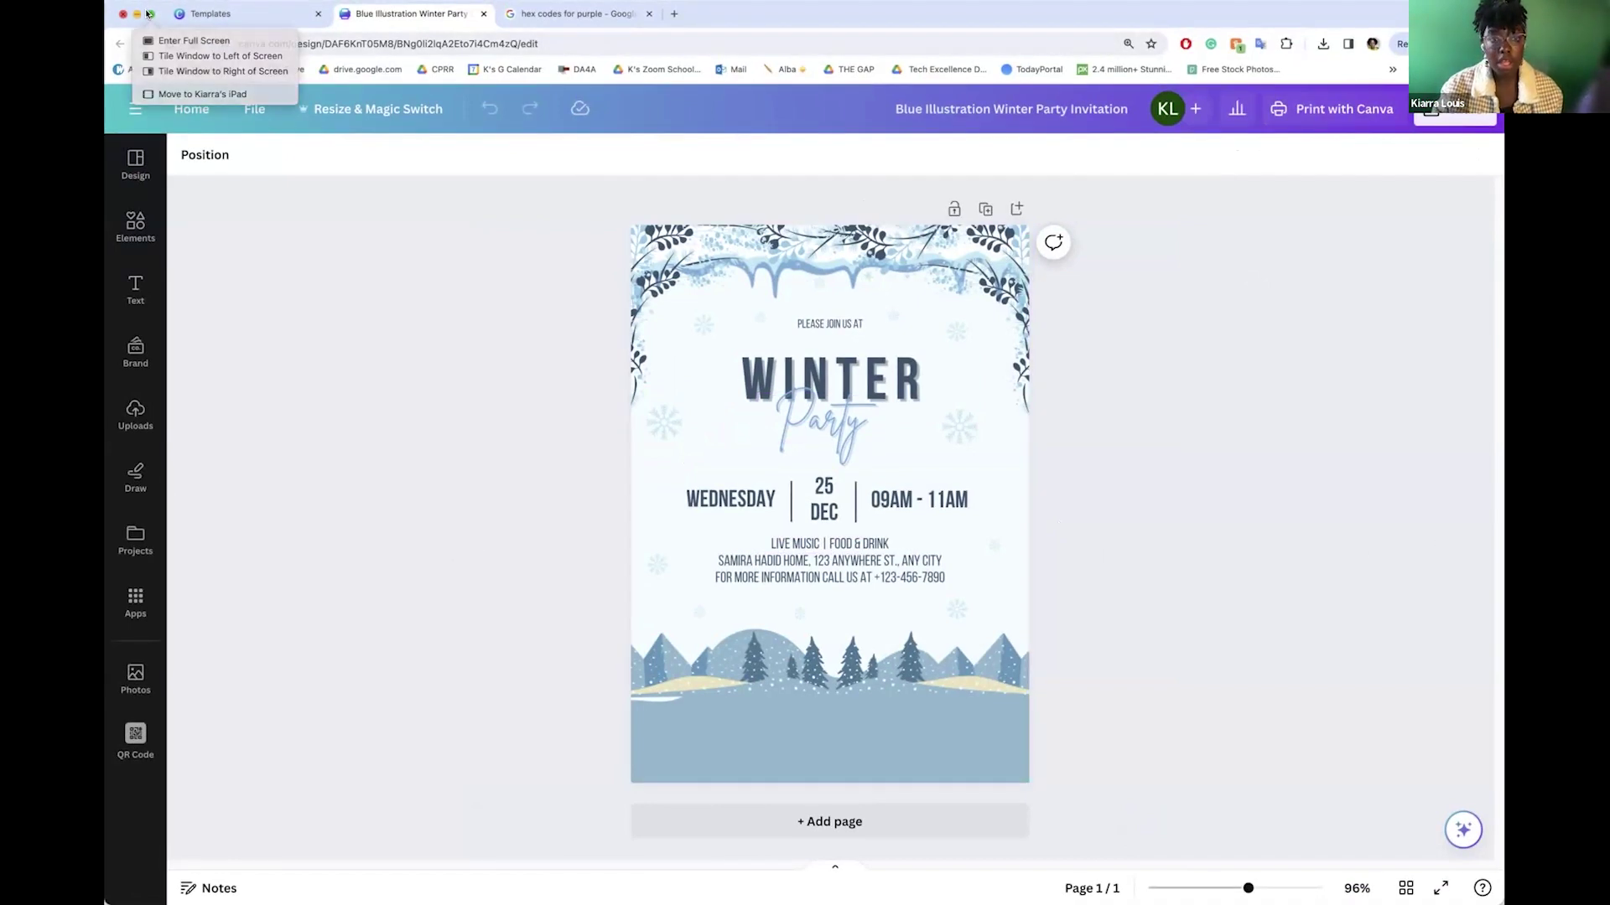
{"action": "key", "text": "ctrl+super+f"}
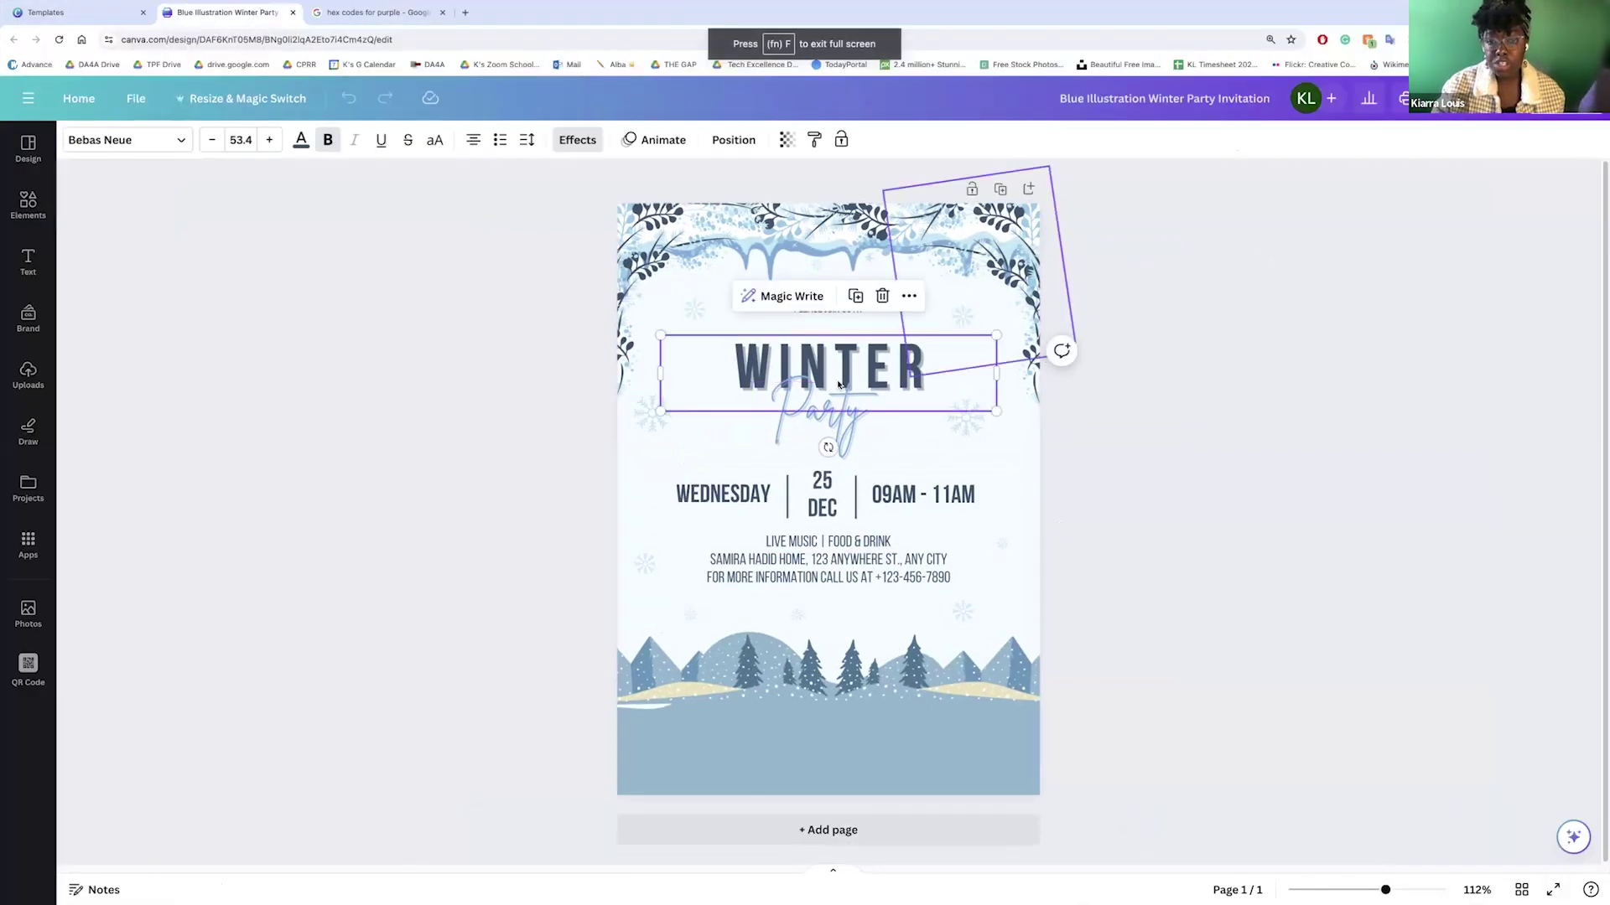
- Change the font of the "Winter" heading to Libra Serif Modern
{"action": "left_click", "coordinate": [729, 220]}
{"action": "left_click", "coordinate": [737, 394]}
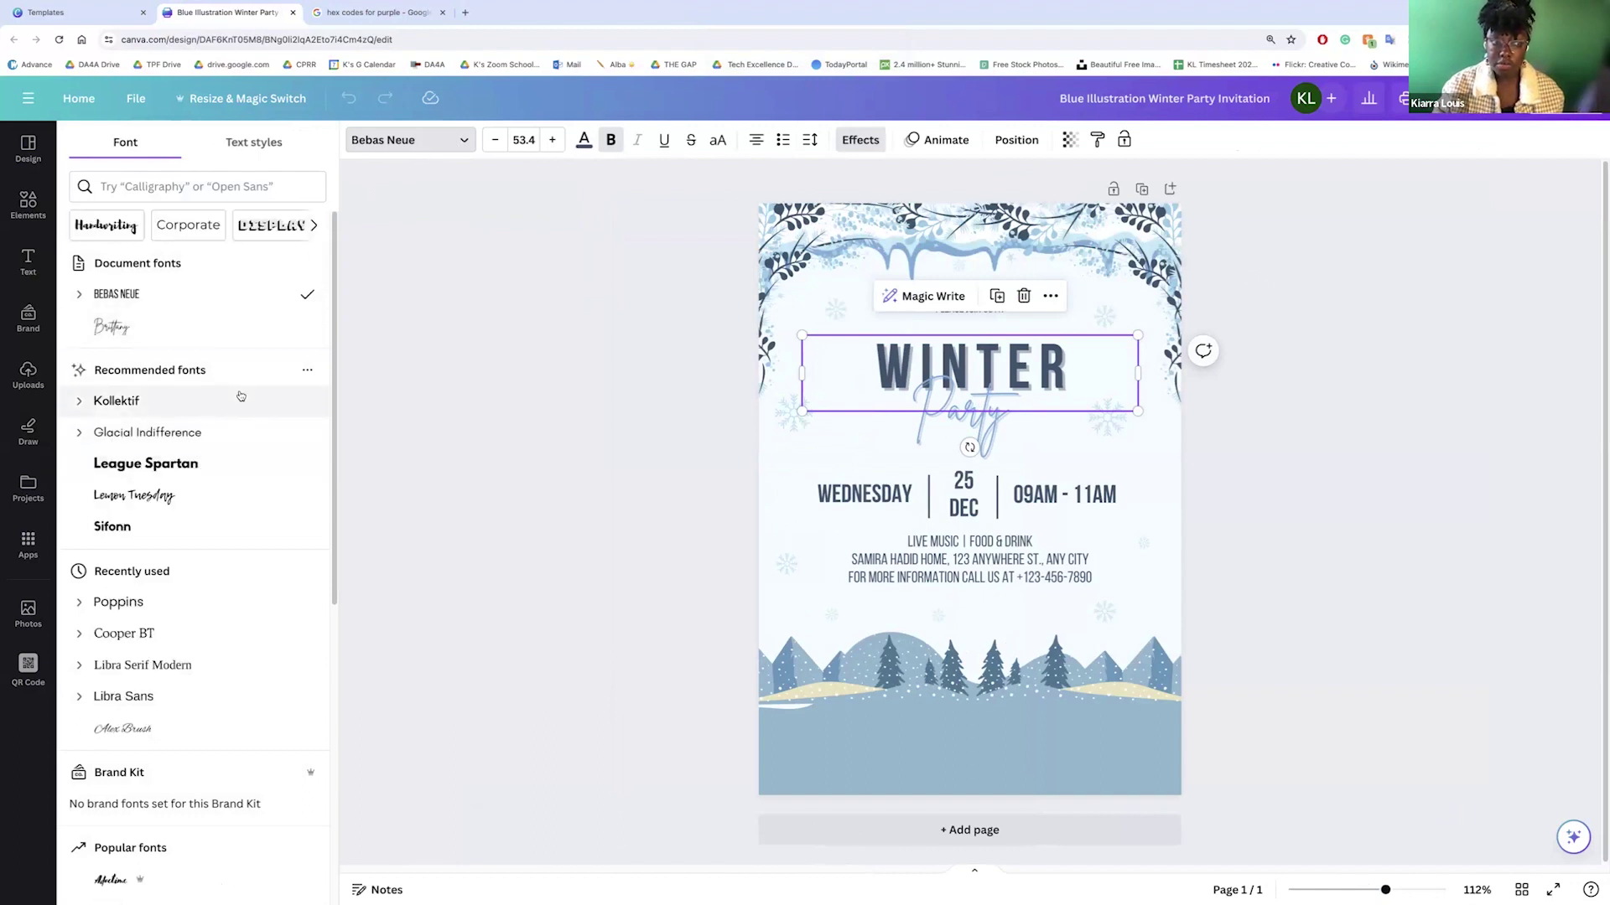
{"action": "scroll", "coordinate": [226, 420], "scroll_direction": "down", "scroll_amount": 2}
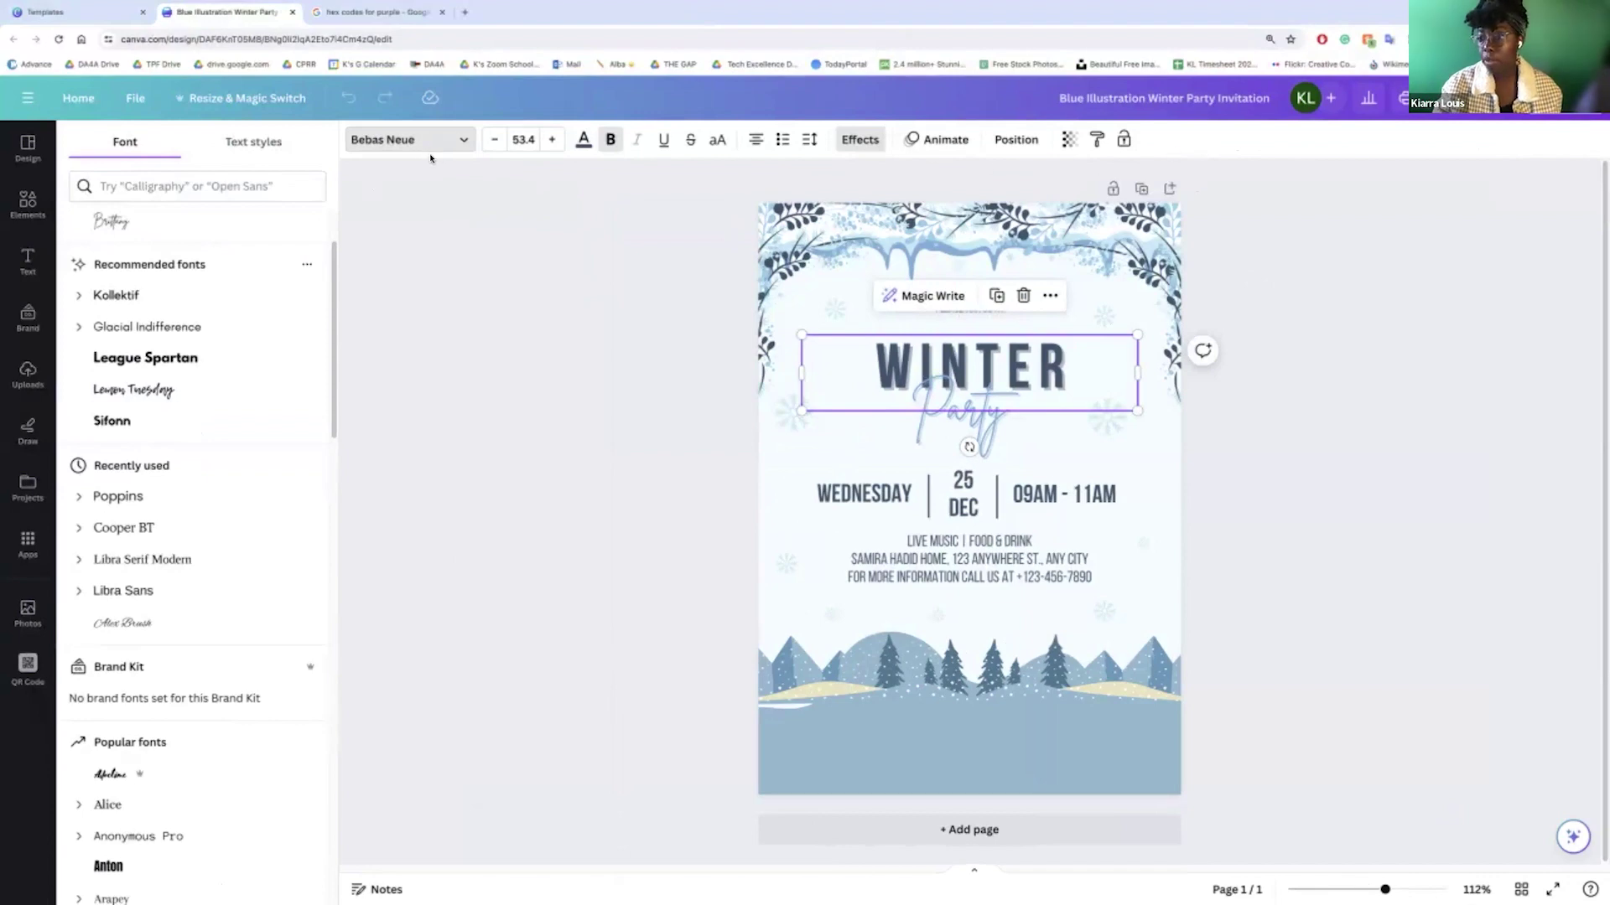
{"action": "scroll", "coordinate": [247, 310], "scroll_direction": "down", "scroll_amount": 3}
{"action": "left_click", "coordinate": [238, 309]}
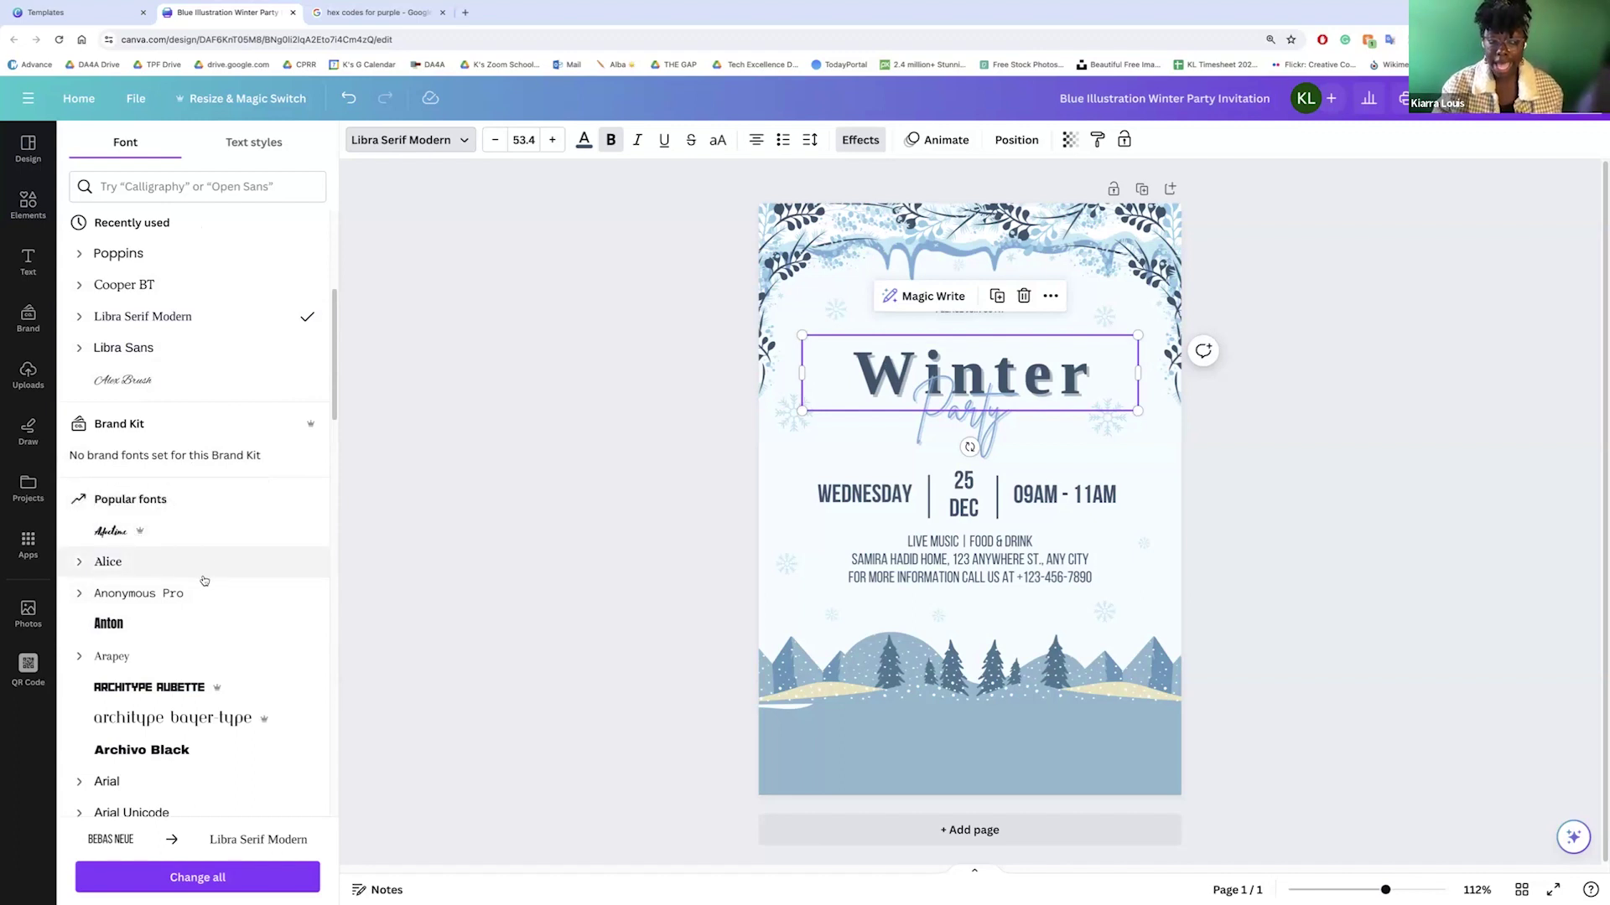
- Try the fonts Anton, Anonymous Pro, Arial, Arial Unicode and Arimo on the "Winter" heading
{"action": "scroll", "coordinate": [214, 579], "scroll_direction": "down", "scroll_amount": 3}
{"action": "left_click", "coordinate": [173, 482]}
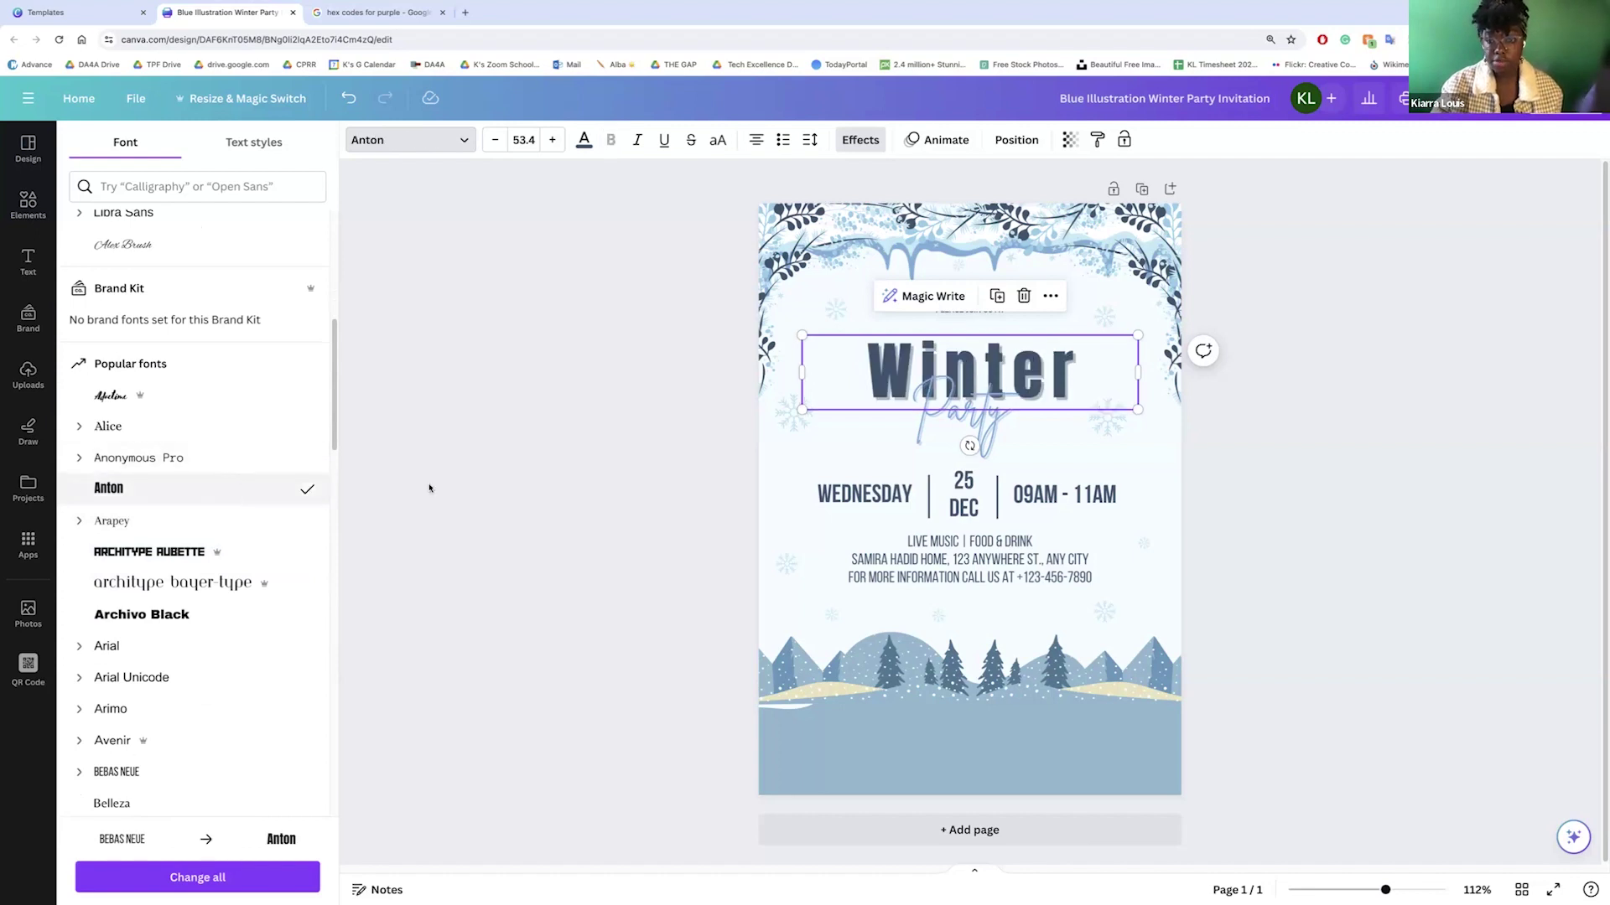
{"action": "left_click", "coordinate": [210, 460]}
{"action": "left_click", "coordinate": [182, 656]}
{"action": "left_click", "coordinate": [176, 675]}
{"action": "left_click", "coordinate": [178, 704]}
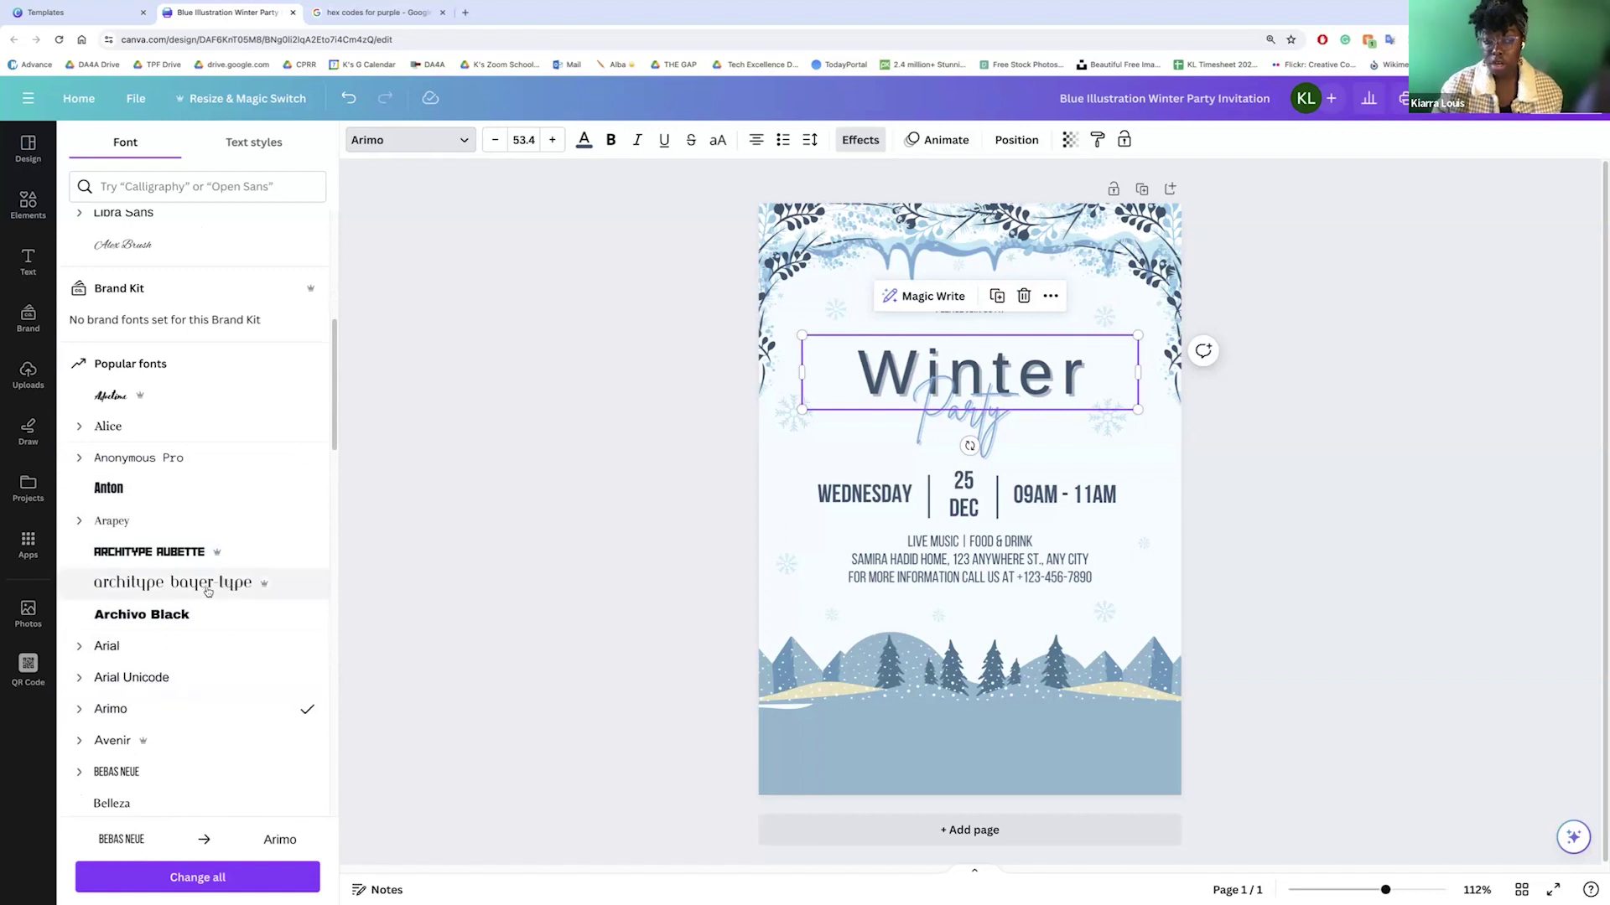
- Try the fonts Benedict, Binate, Bodoni FLF, Bright and Buffalo on the "Winter" heading
{"action": "scroll", "coordinate": [206, 591], "scroll_direction": "down", "scroll_amount": 2}
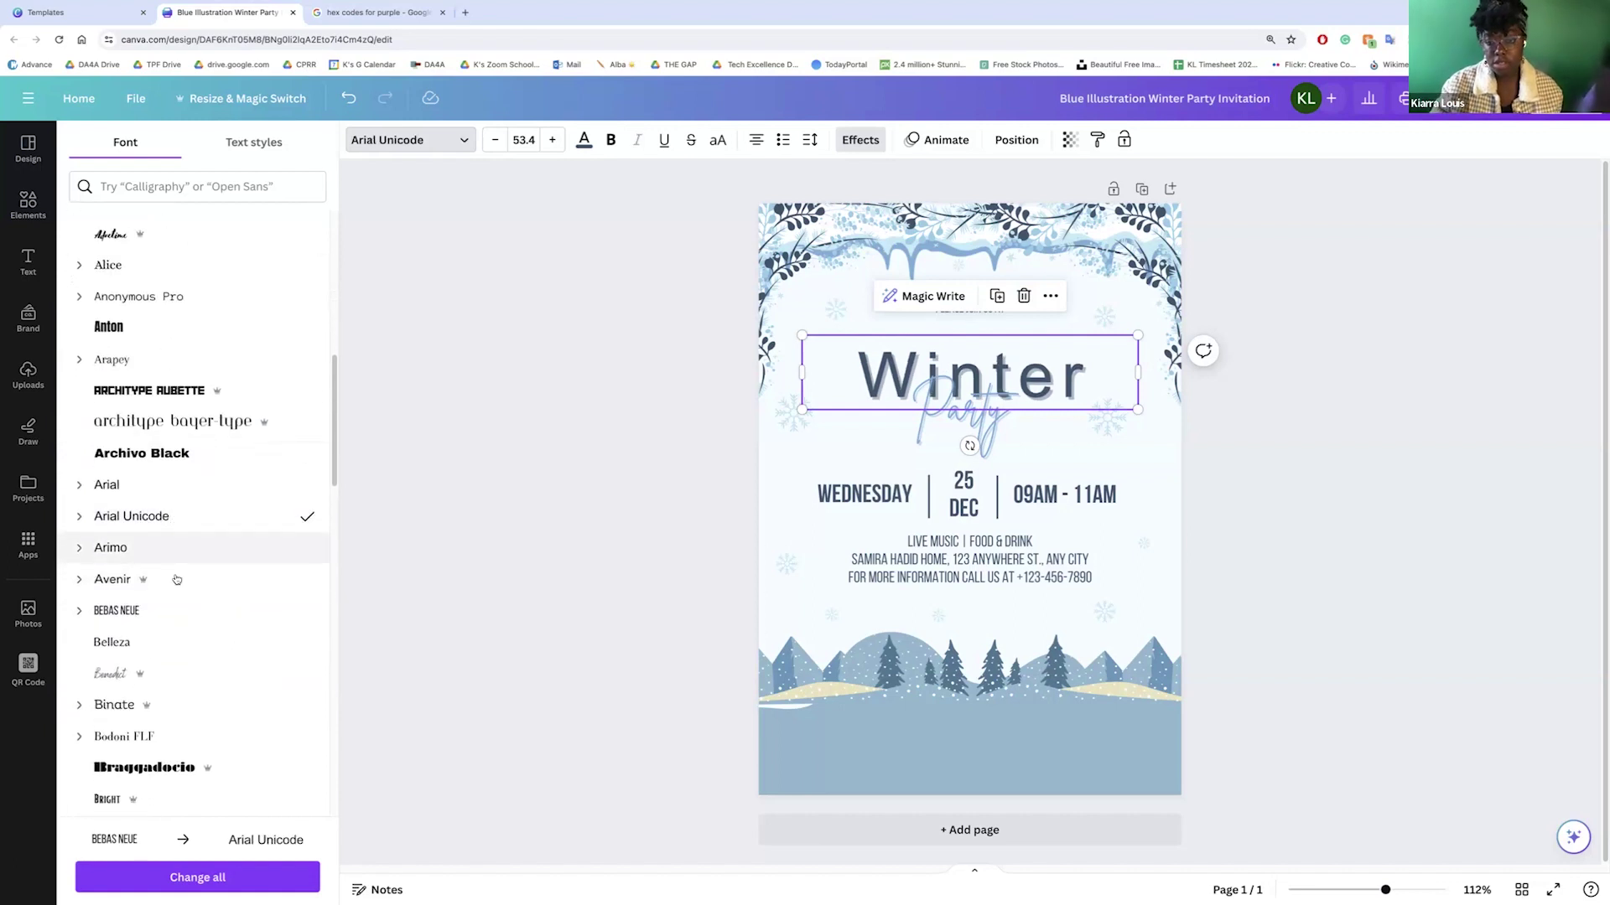
{"action": "left_click", "coordinate": [219, 676]}
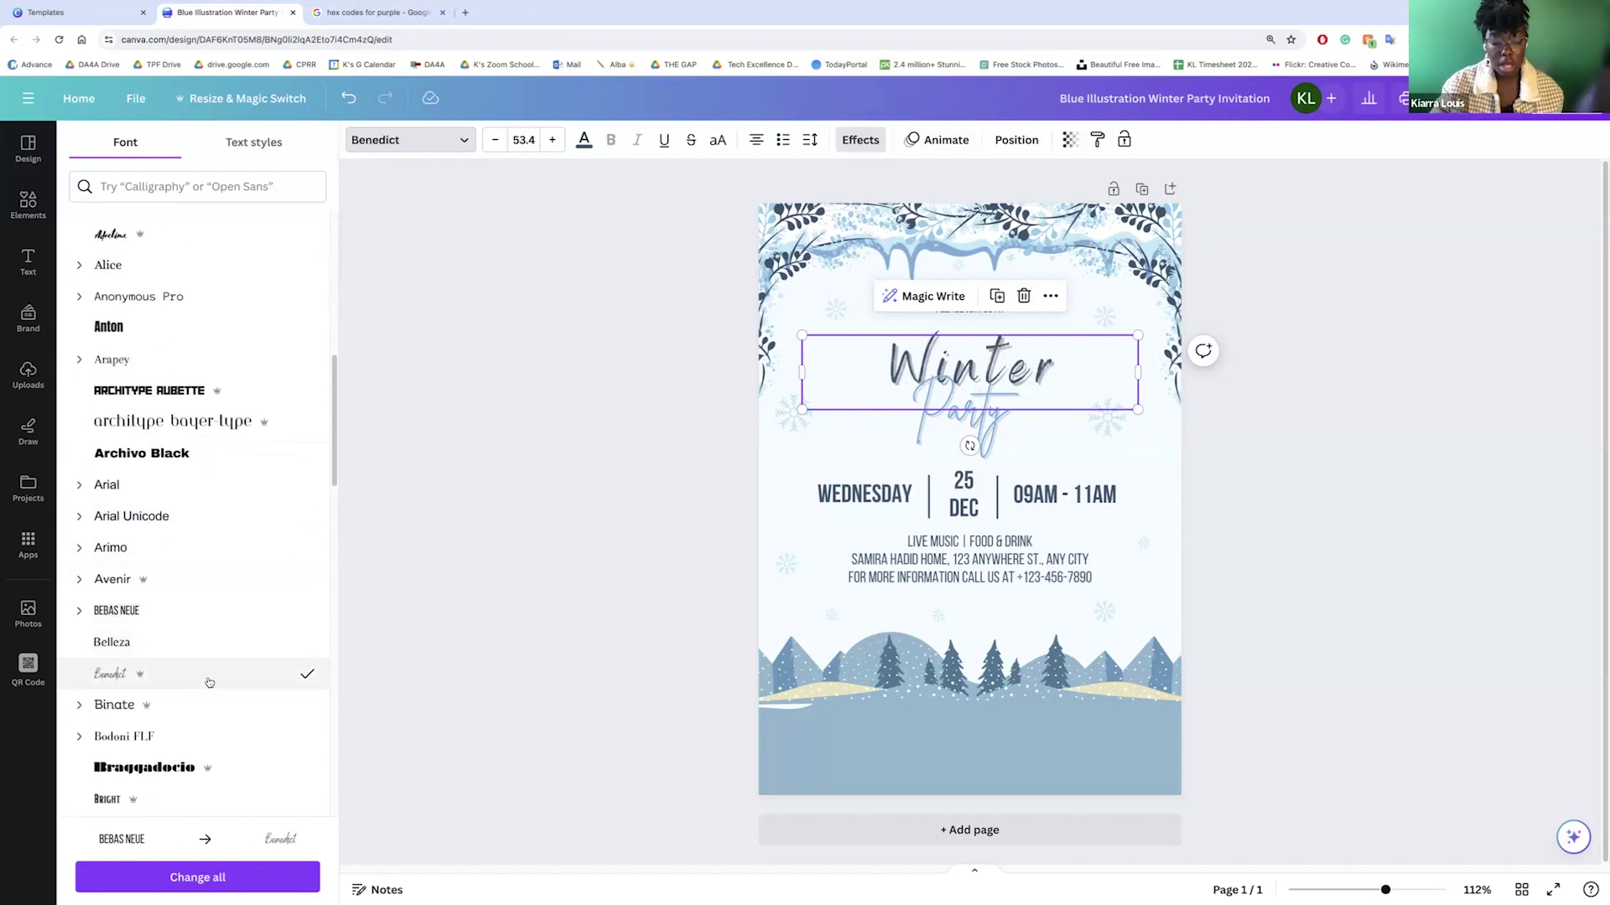
{"action": "left_click", "coordinate": [207, 705]}
{"action": "left_click", "coordinate": [224, 738]}
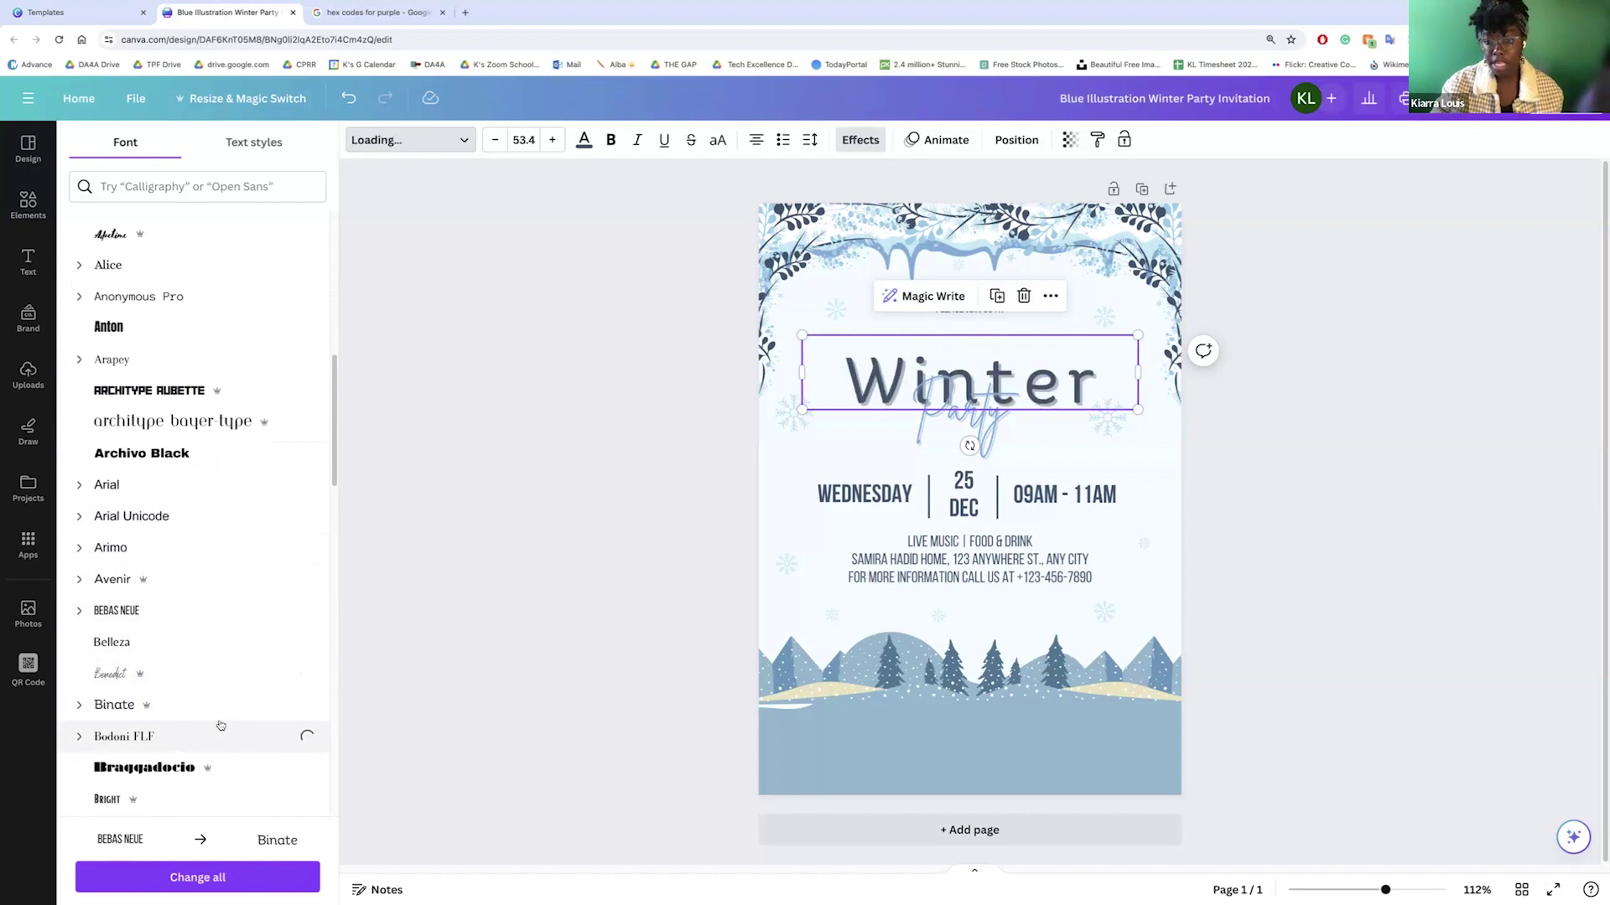
{"action": "scroll", "coordinate": [220, 727], "scroll_direction": "down", "scroll_amount": 1}
{"action": "left_click", "coordinate": [214, 703]}
{"action": "left_click", "coordinate": [212, 725]}
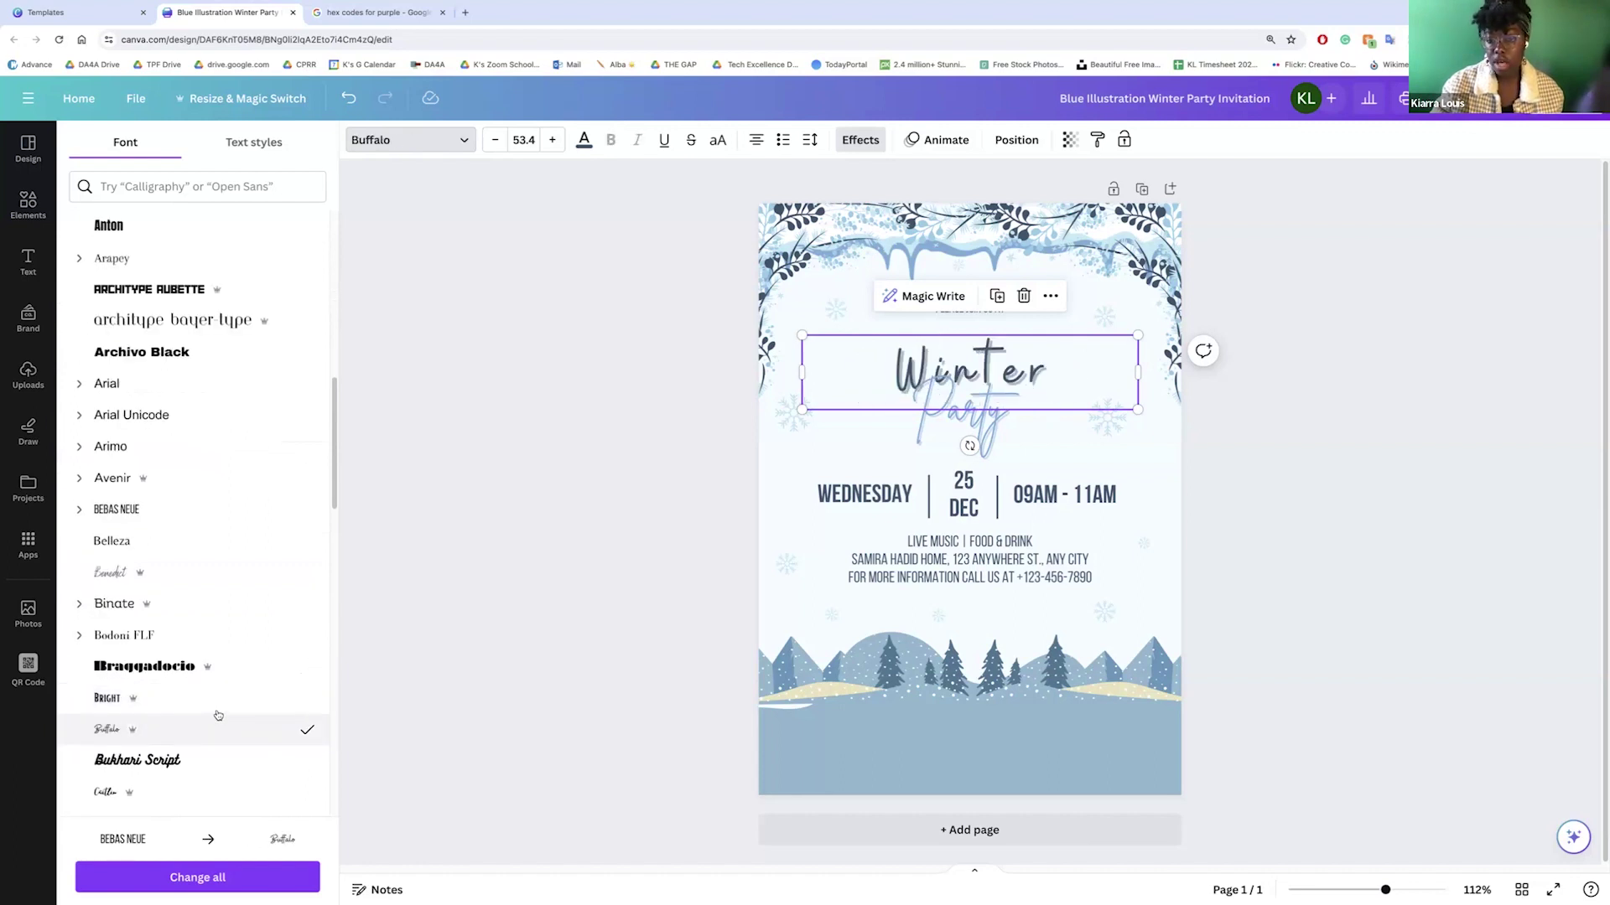
- Try Chloe and Comic Sans on the "Winter" heading, then set its font to Copperplate Gothic 29 AB
{"action": "scroll", "coordinate": [215, 719], "scroll_direction": "down", "scroll_amount": 2}
{"action": "left_click", "coordinate": [216, 701]}
{"action": "left_click", "coordinate": [220, 746]}
{"action": "left_click", "coordinate": [218, 763]}
{"action": "left_click", "coordinate": [222, 788]}
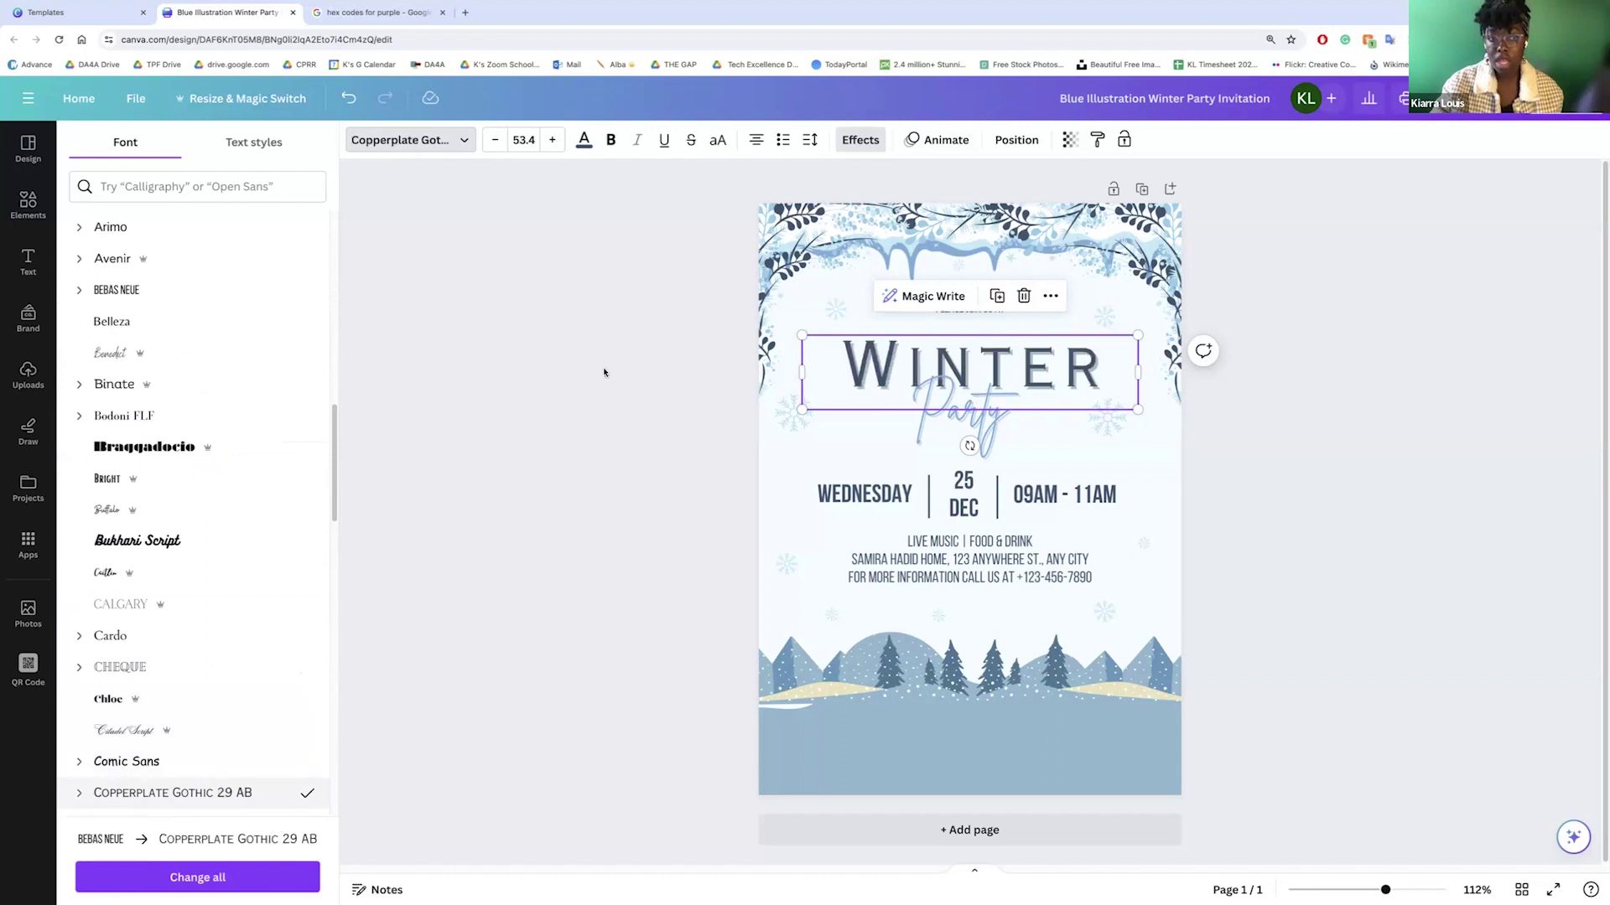
- Enlarge the "Winter" heading's font size to 98
{"action": "left_click", "coordinate": [525, 139]}
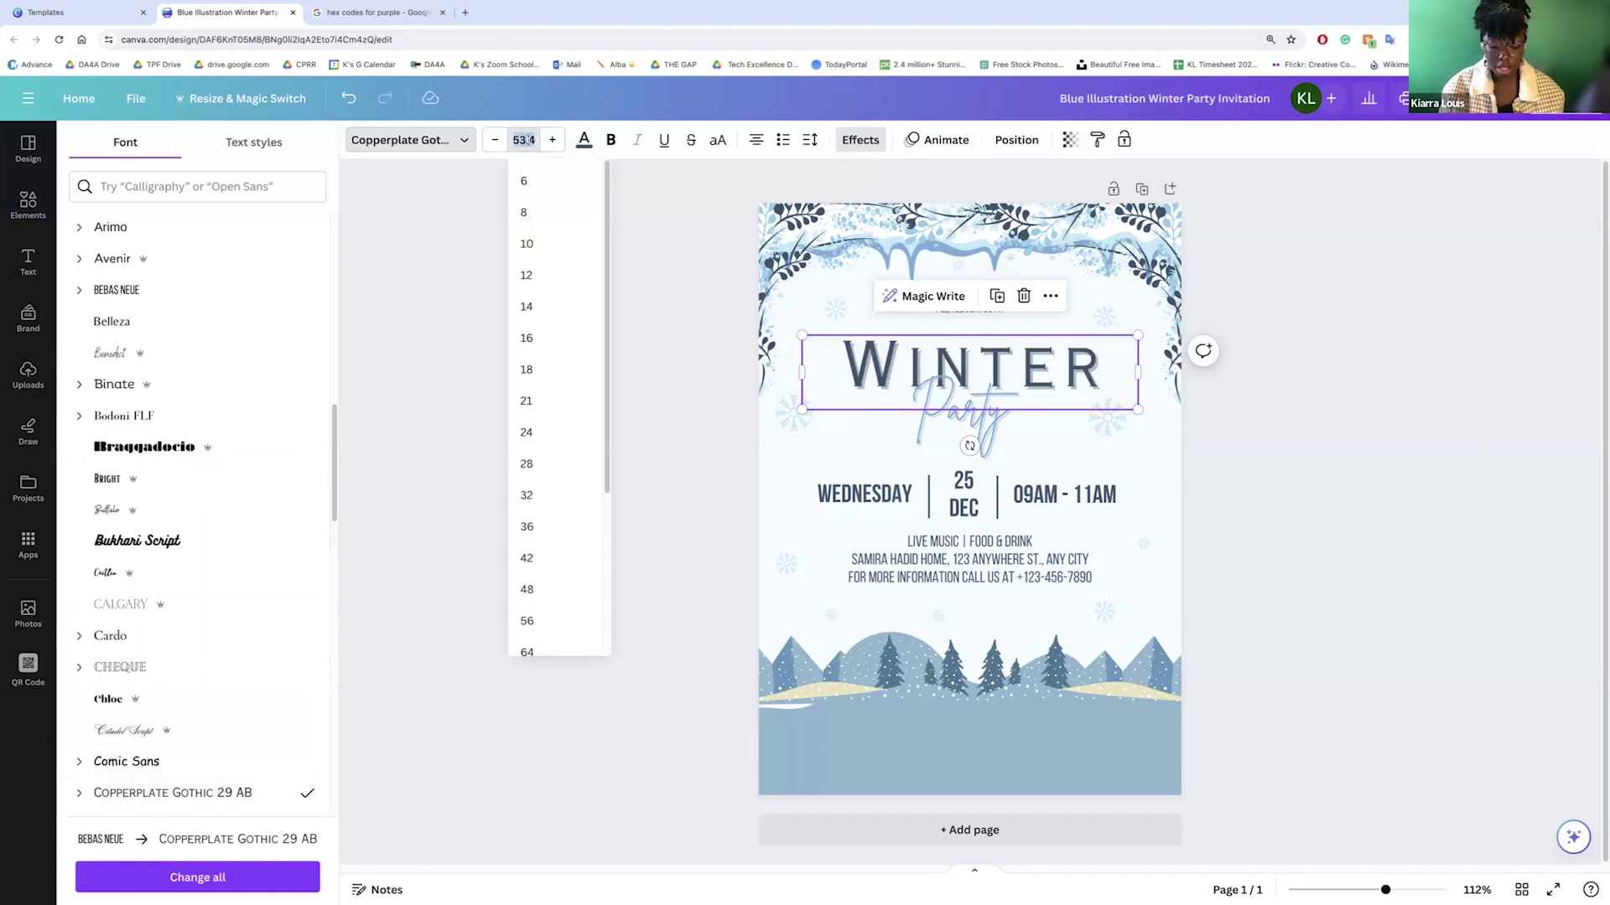
{"action": "key", "text": "Return"}
{"action": "left_click", "coordinate": [494, 139]}
{"action": "left_click", "coordinate": [494, 139]}
- Reduce the "Winter" heading's font size to 24, raise it in stages to 34, and bring it back to 32
{"action": "left_click", "coordinate": [523, 139]}
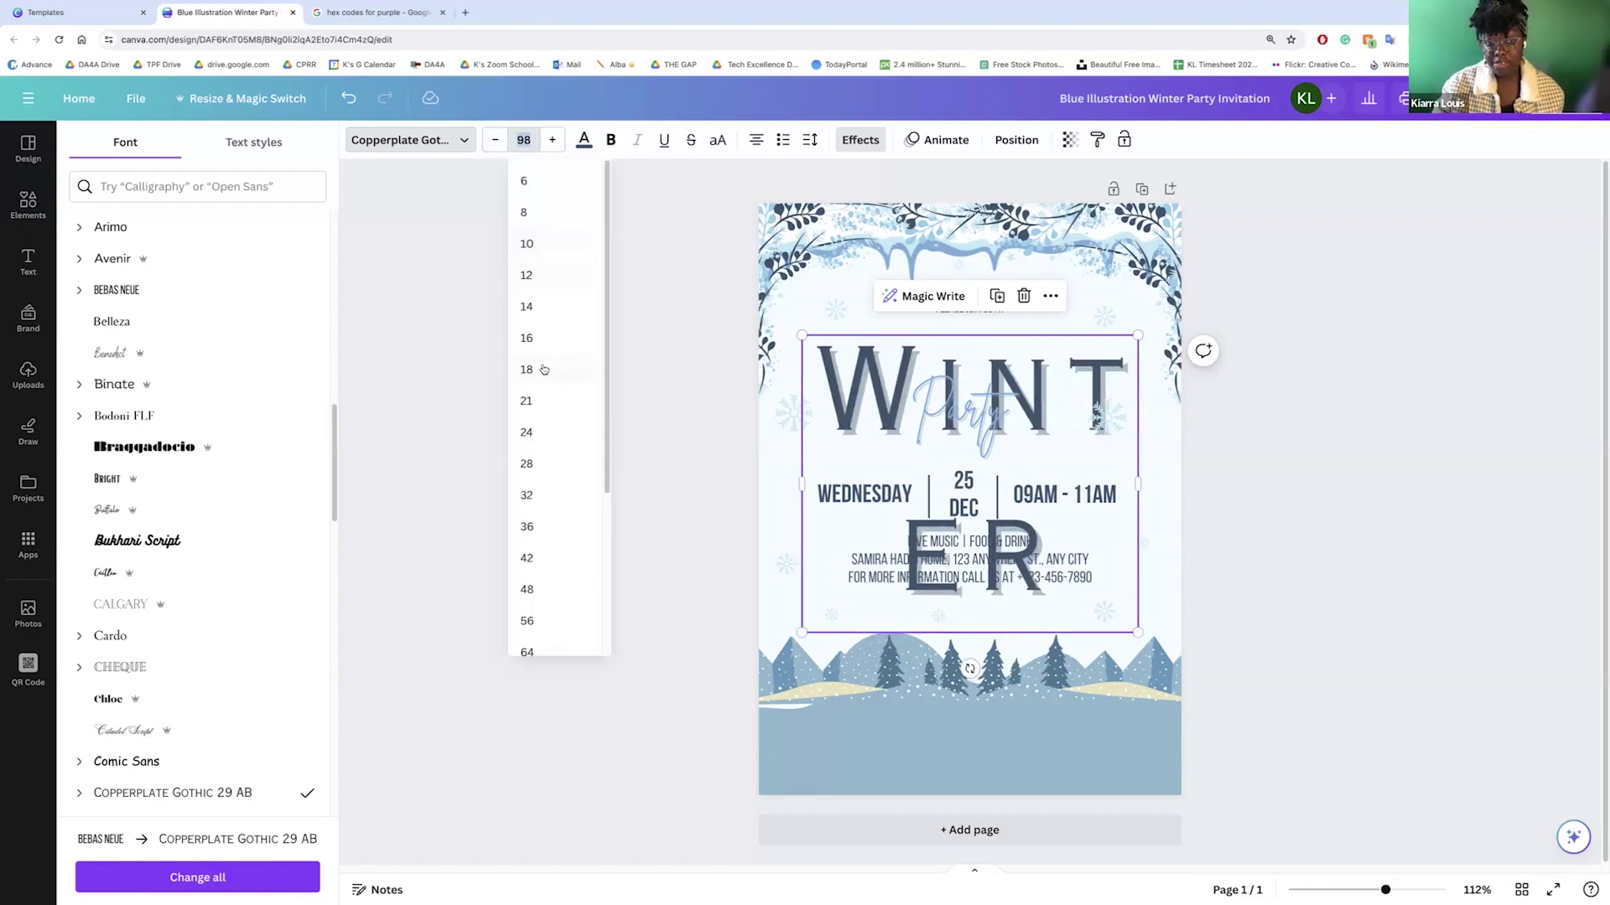
{"action": "left_click", "coordinate": [537, 406]}
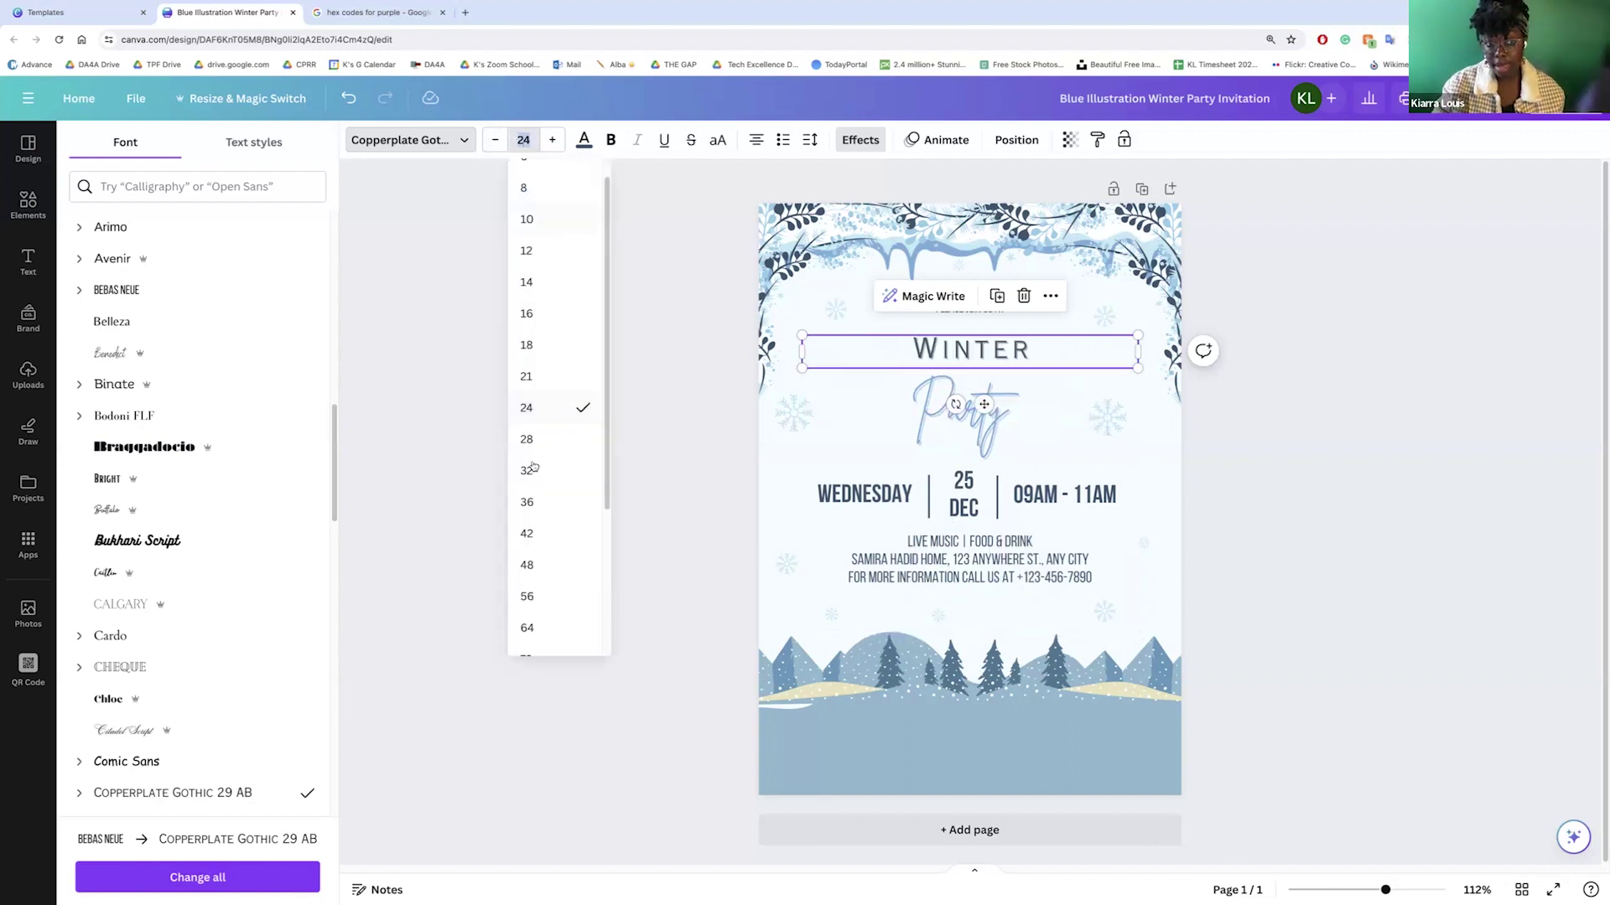
{"action": "left_click", "coordinate": [528, 470]}
{"action": "left_click", "coordinate": [553, 141]}
{"action": "left_click", "coordinate": [554, 141]}
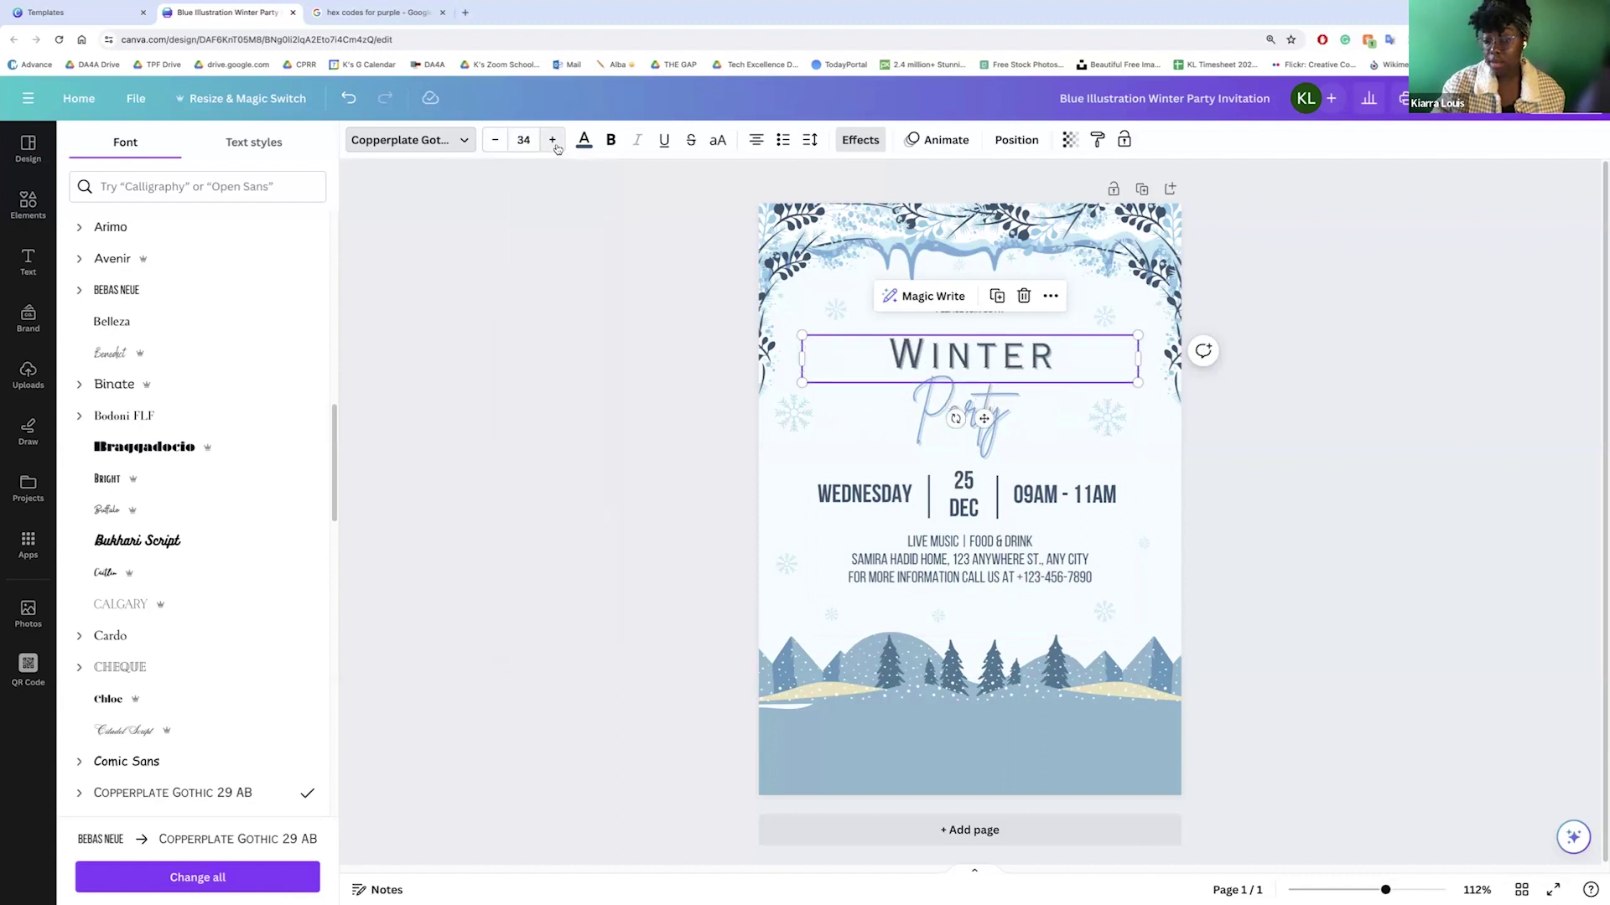
{"action": "left_click", "coordinate": [506, 147]}
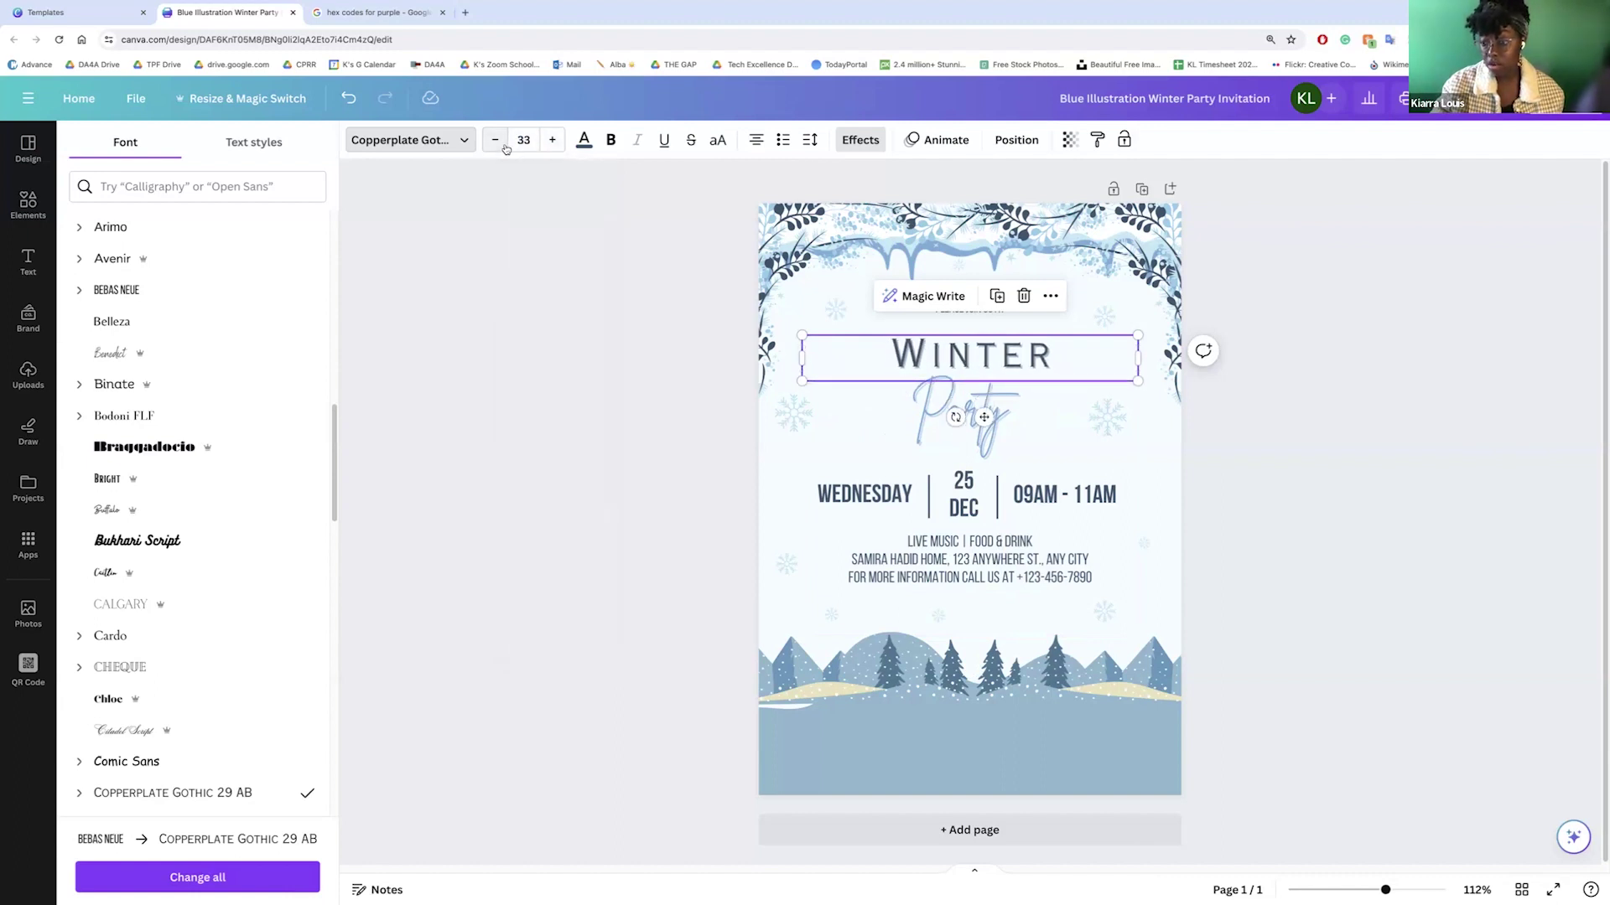
{"action": "left_click", "coordinate": [506, 146]}
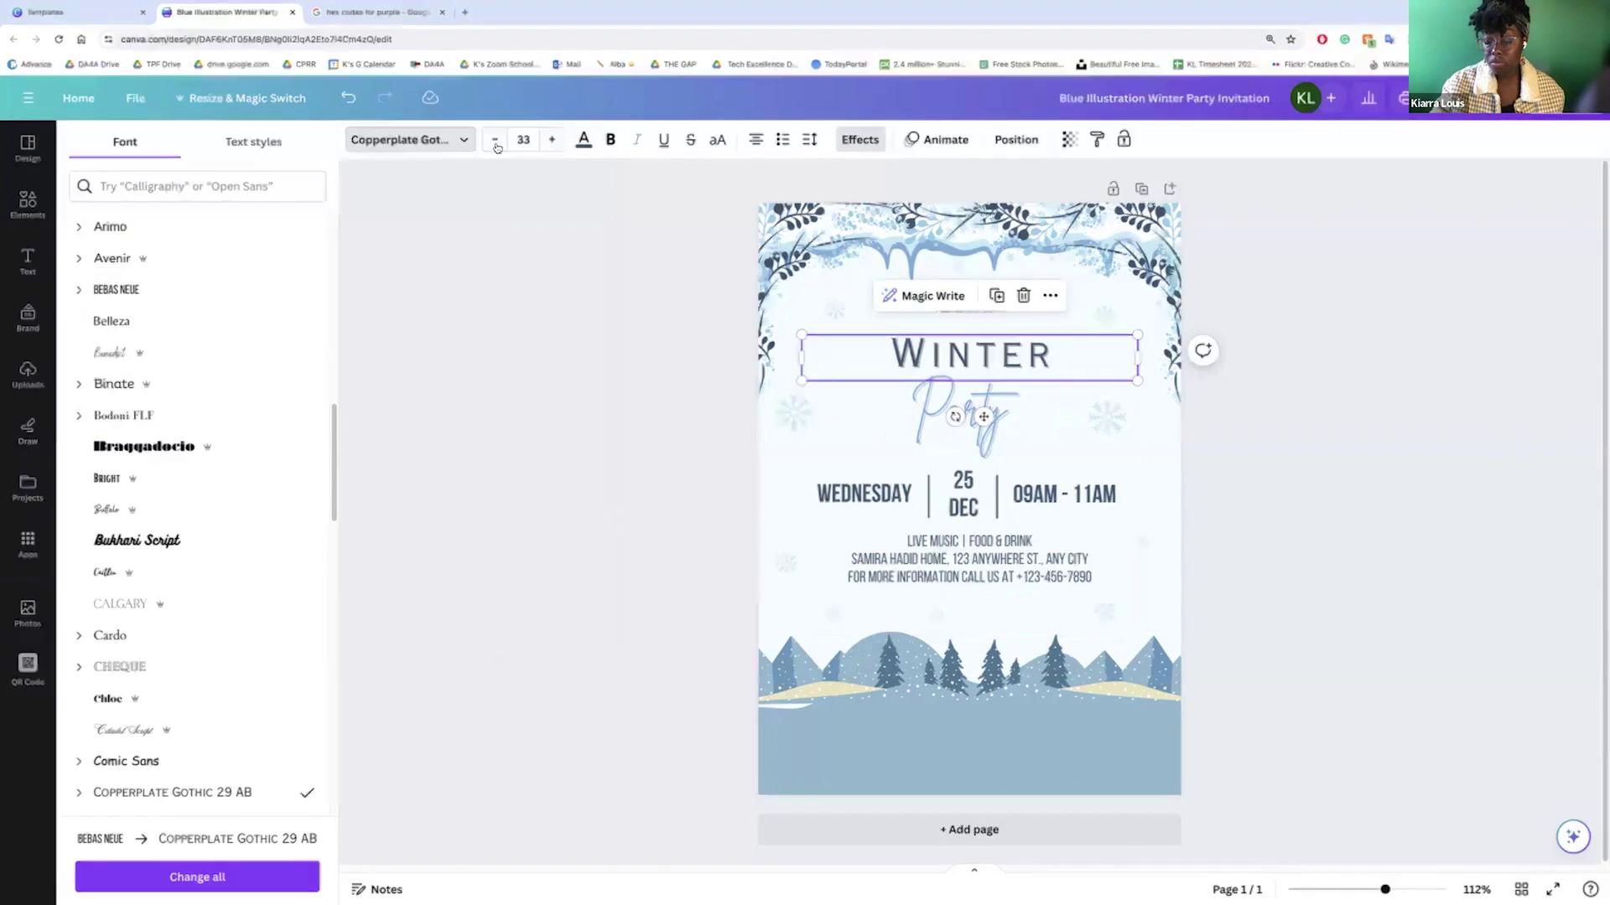
- Search the text colors for "Blue" to recolor the "Winter" heading
{"action": "left_click", "coordinate": [584, 141]}
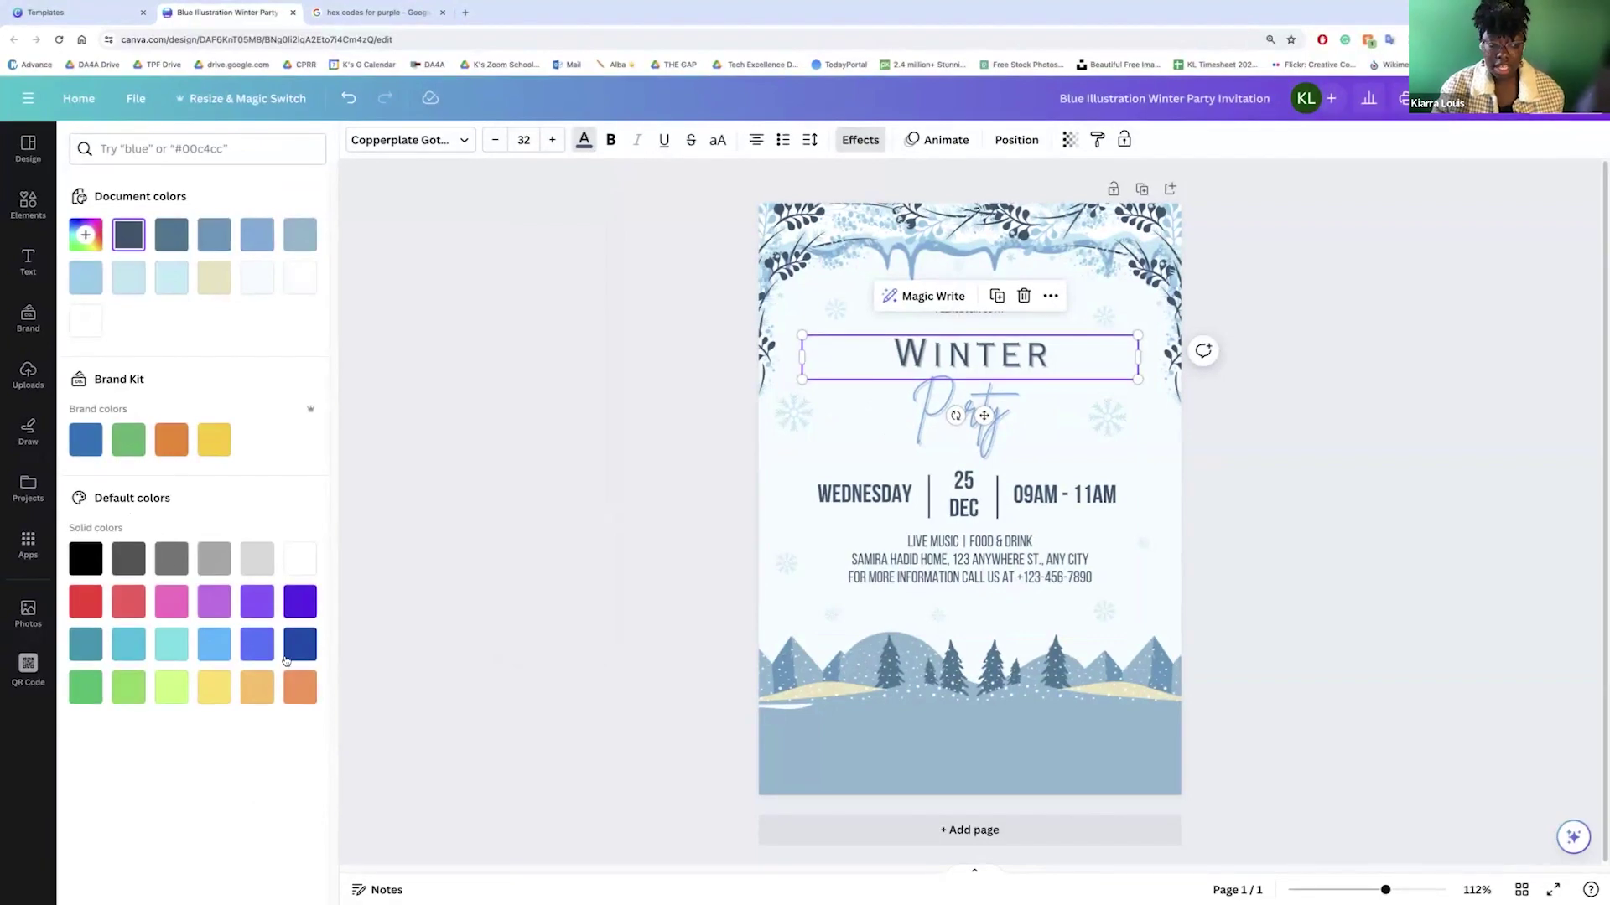
{"action": "left_click", "coordinate": [233, 157]}
{"action": "type", "text": "Blue"}
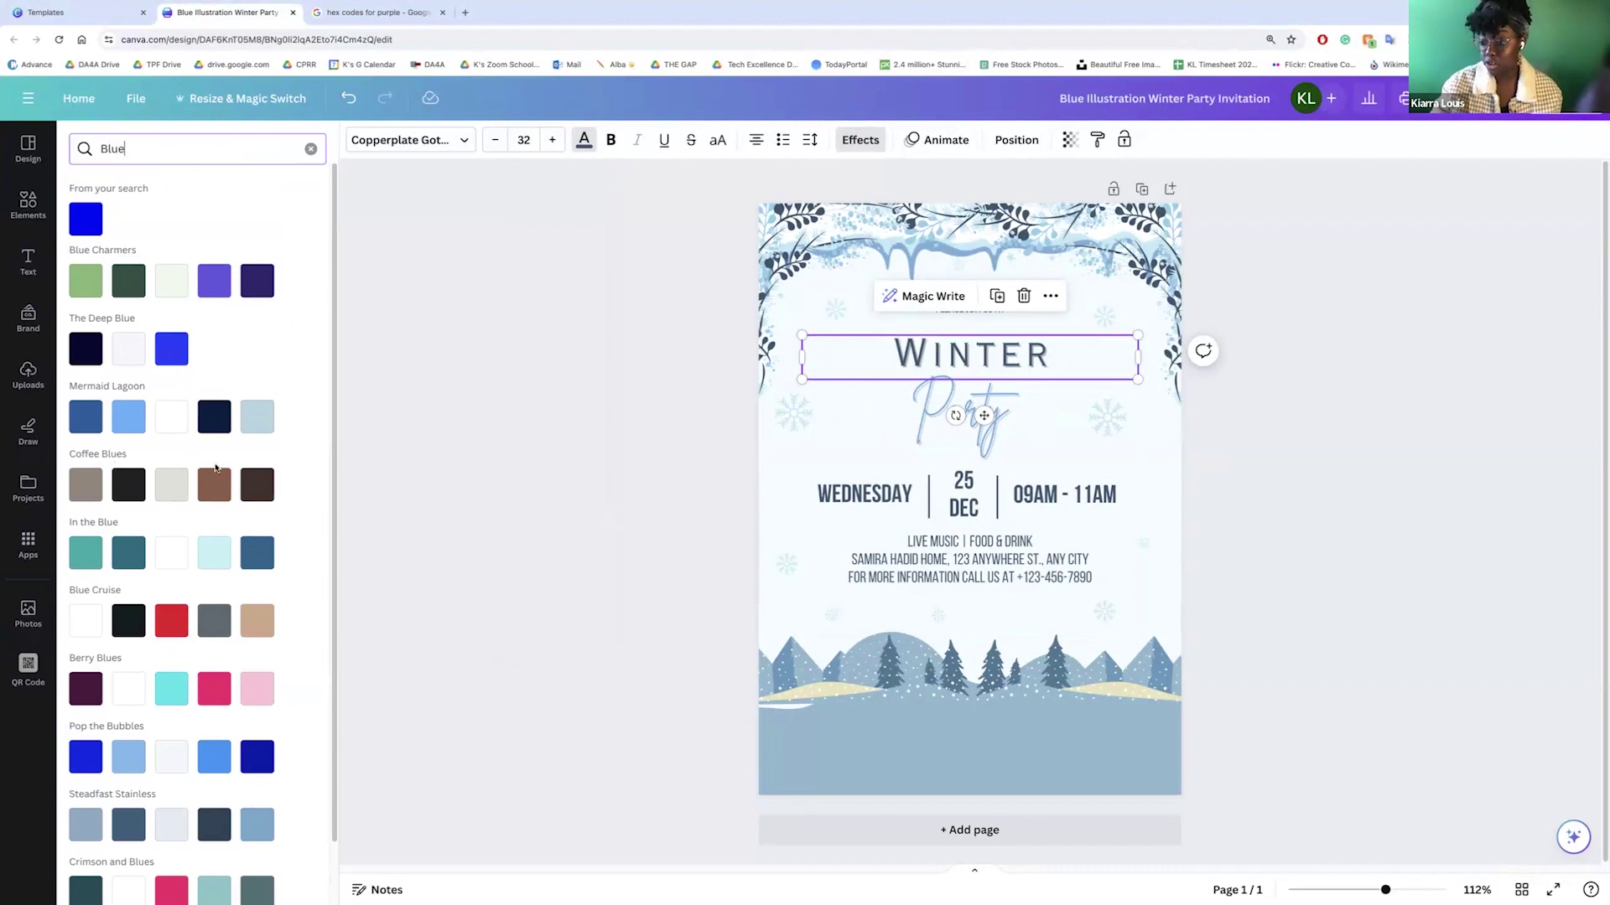
{"action": "scroll", "coordinate": [216, 467], "scroll_direction": "down", "scroll_amount": 2}
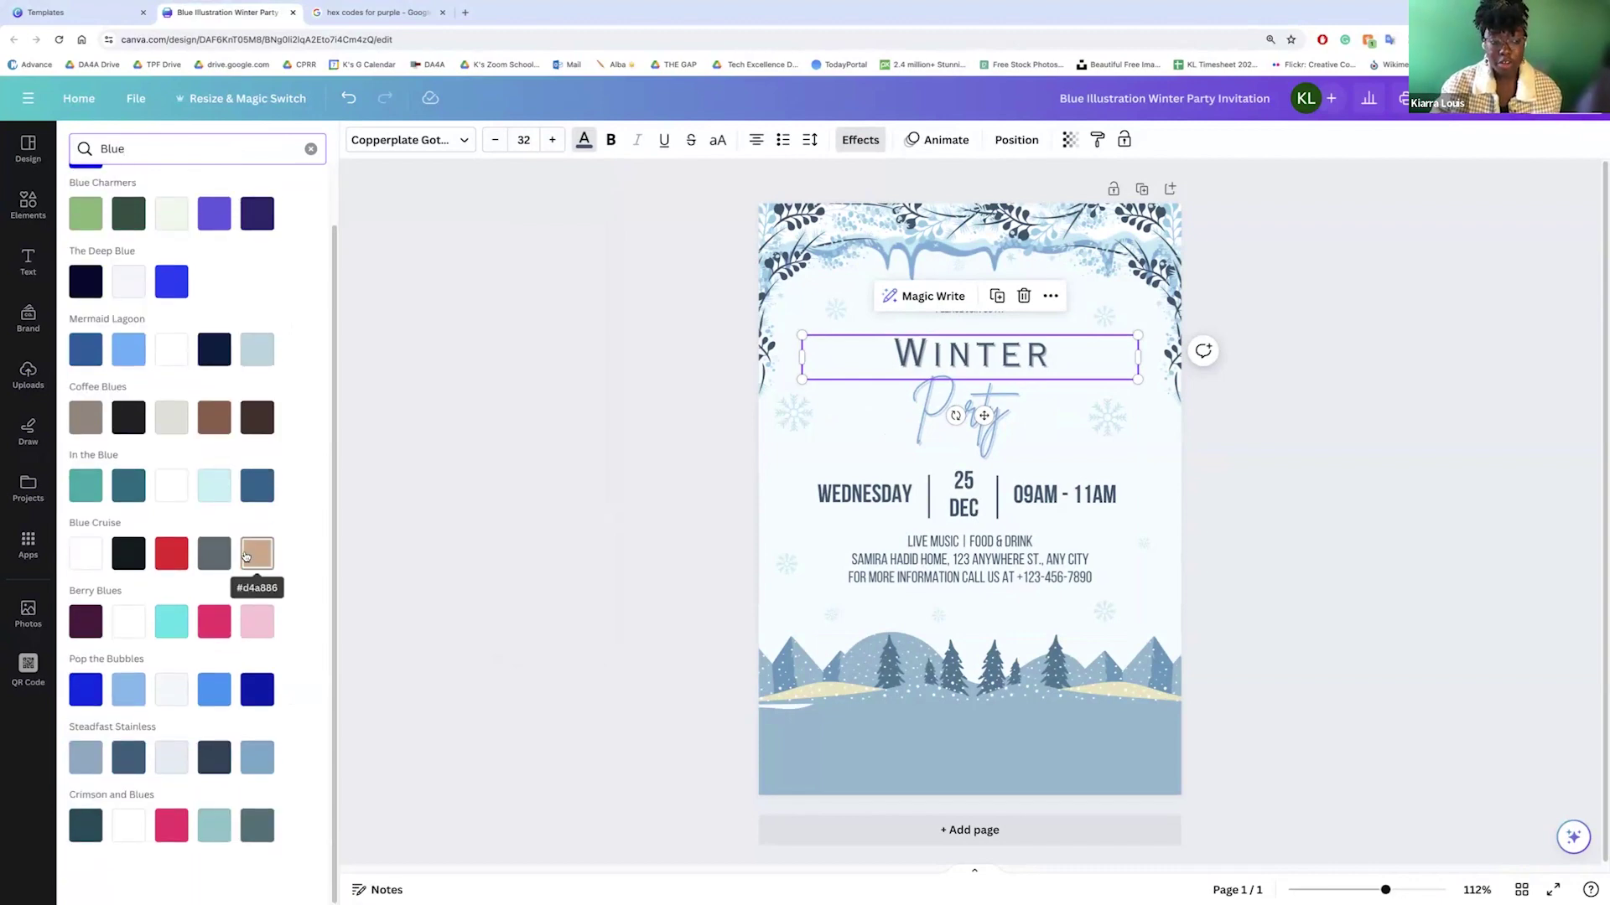
- Try Blue Cruise, In the Blue and Coffee Blues swatches on the "Winter" heading, then apply the dark navy from Mermaid Lagoon
{"action": "left_click", "coordinate": [263, 547]}
{"action": "left_click", "coordinate": [214, 553]}
{"action": "left_click", "coordinate": [128, 490]}
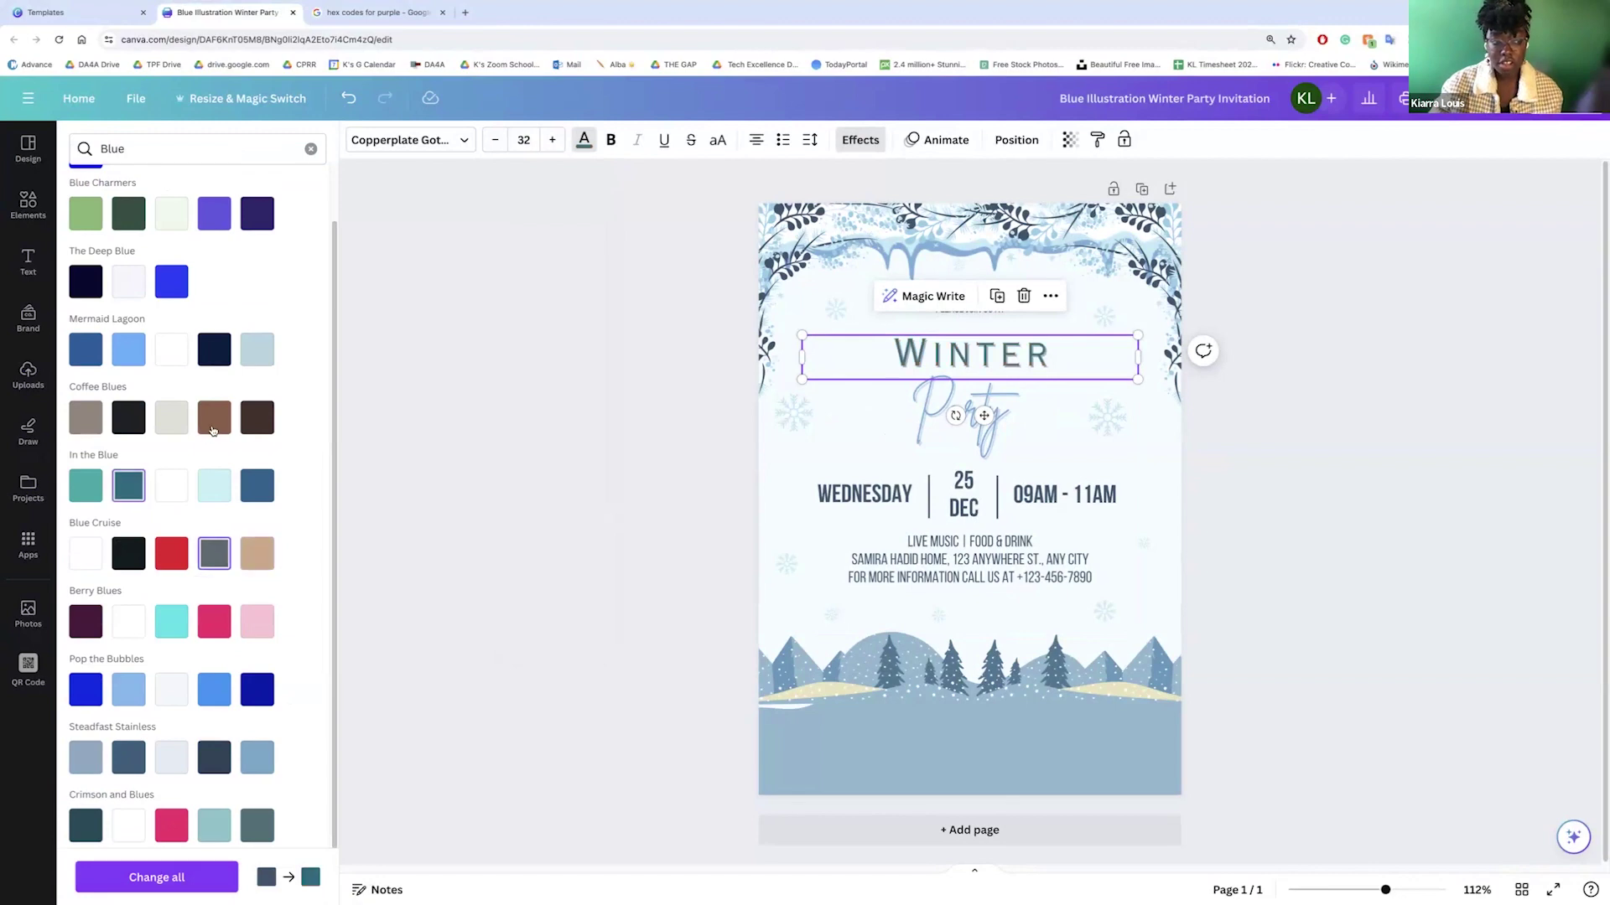
{"action": "left_click", "coordinate": [215, 426]}
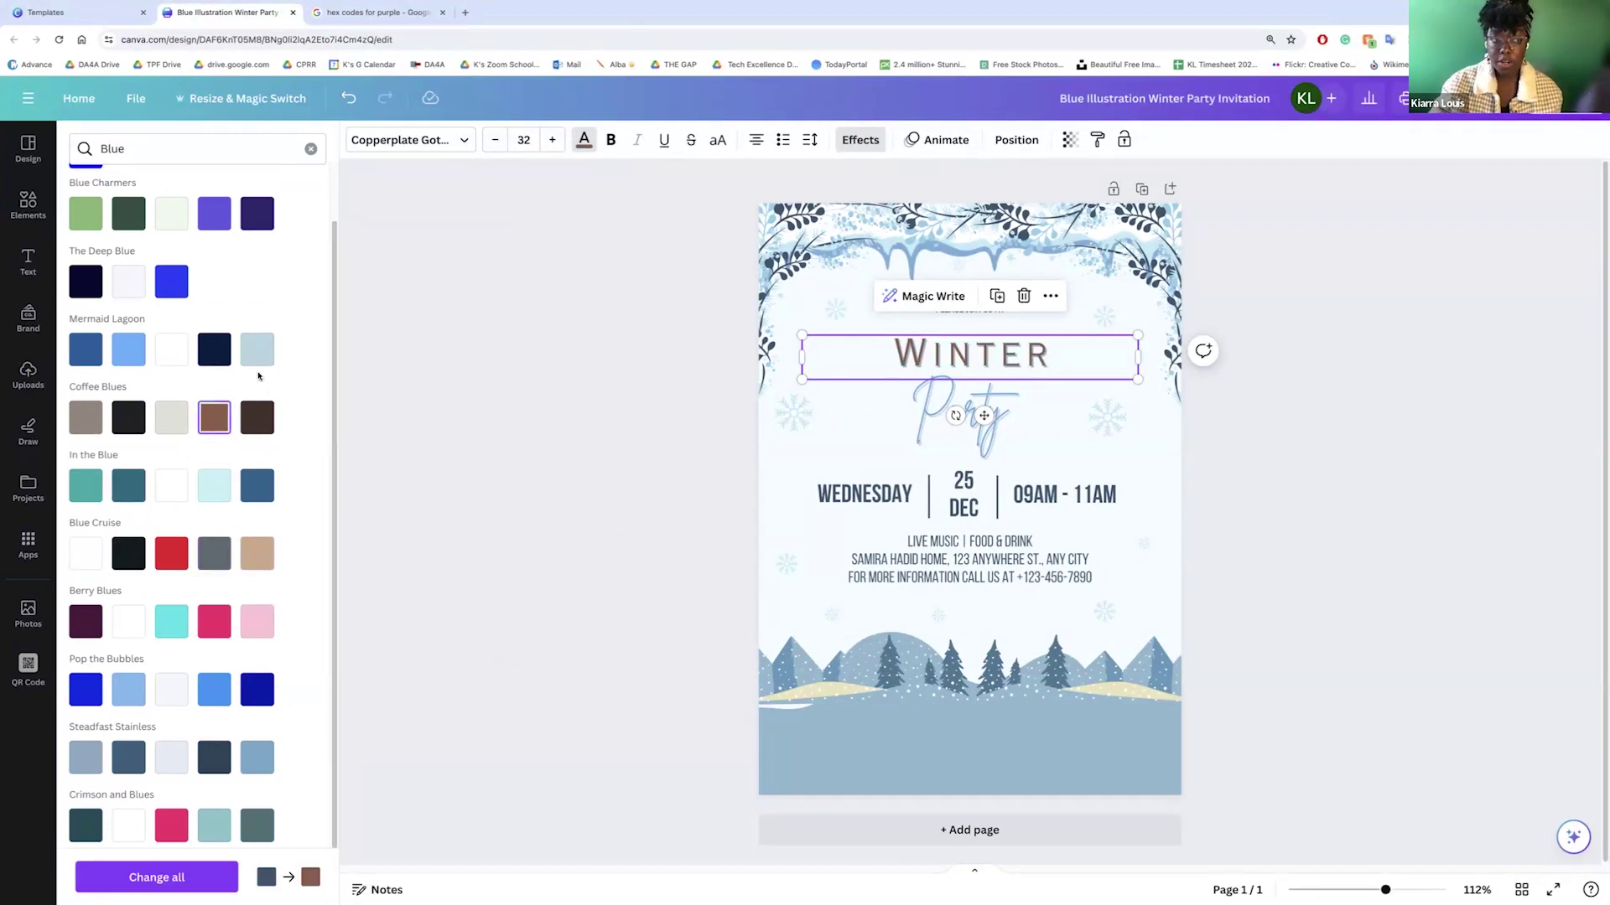
{"action": "left_click", "coordinate": [222, 360]}
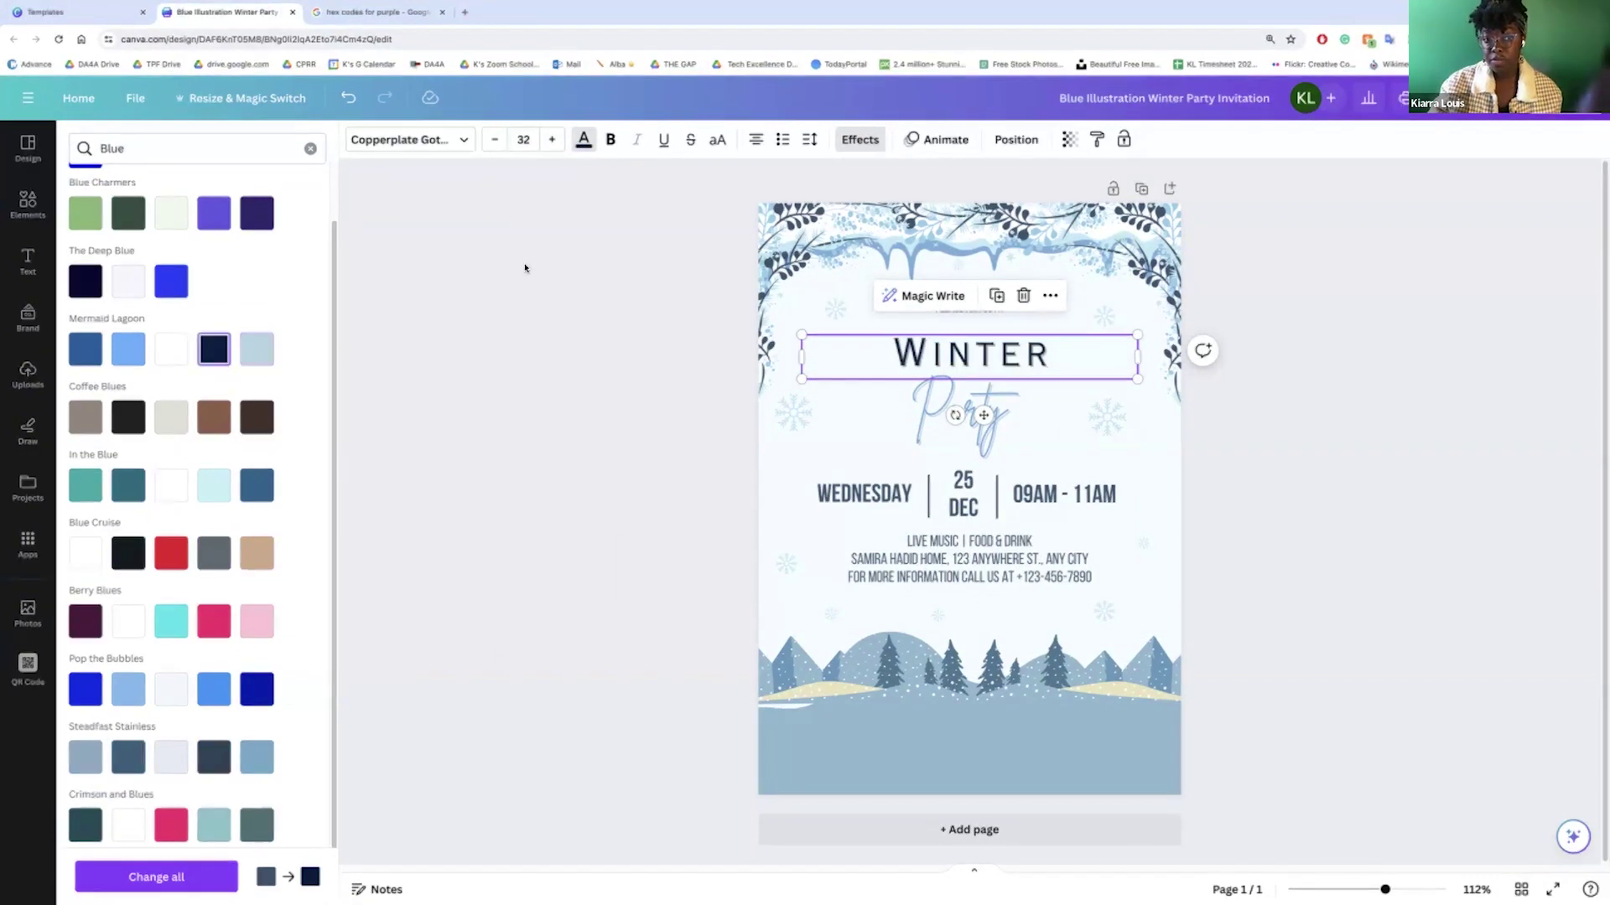
- Make the "Winter" heading bold and switch strikethrough on and off again
{"action": "left_click", "coordinate": [612, 142]}
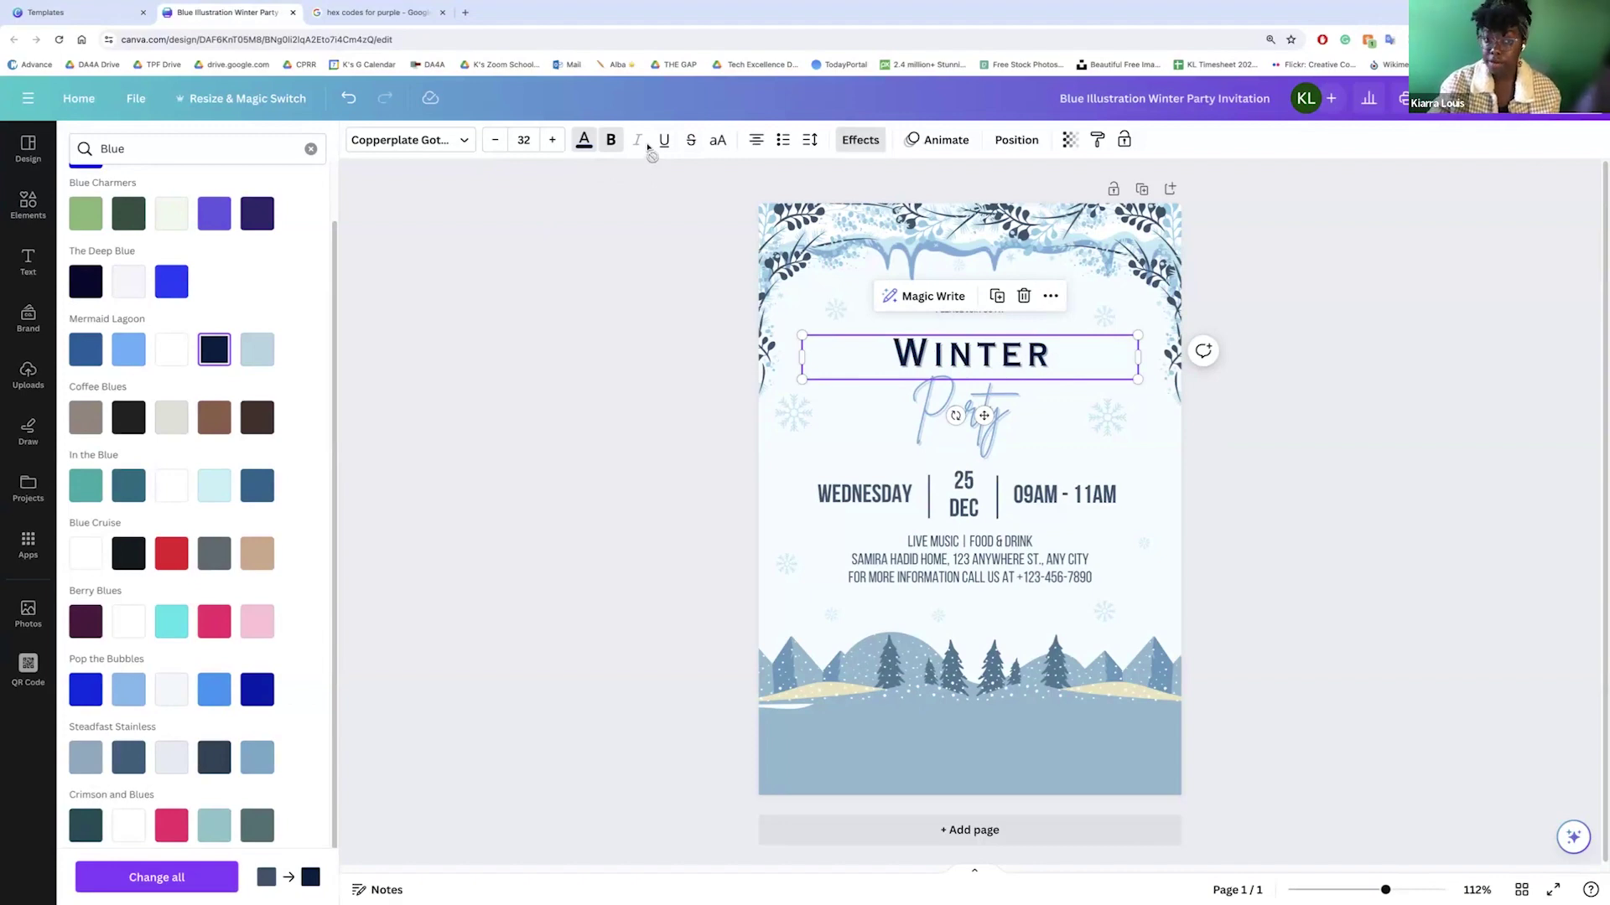
{"action": "left_click", "coordinate": [684, 143]}
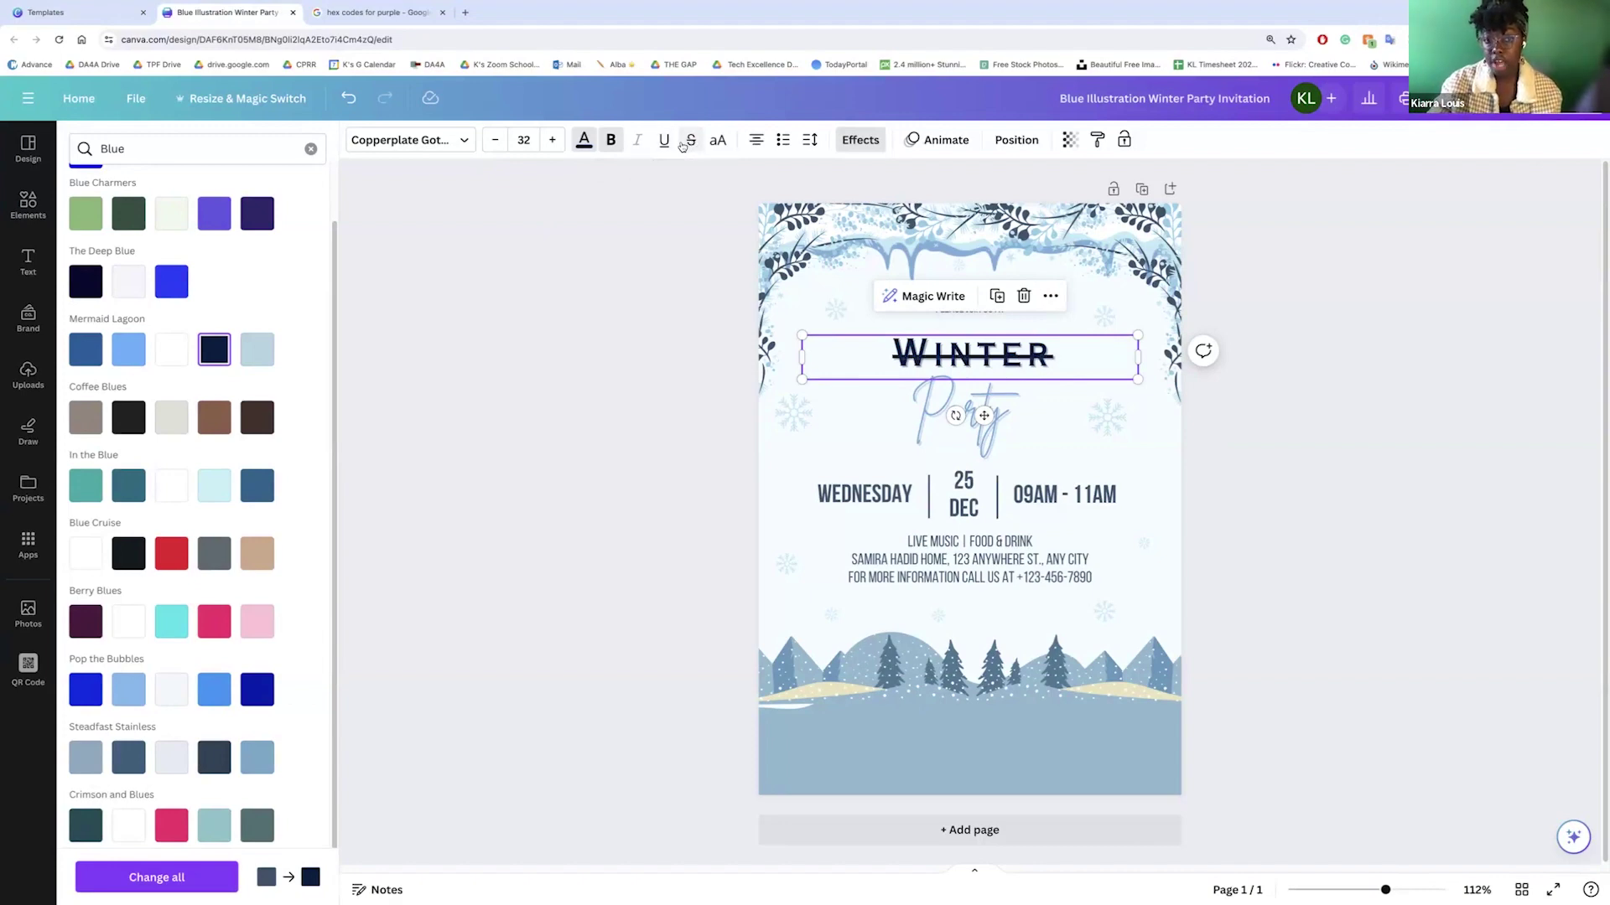
{"action": "left_click", "coordinate": [689, 143]}
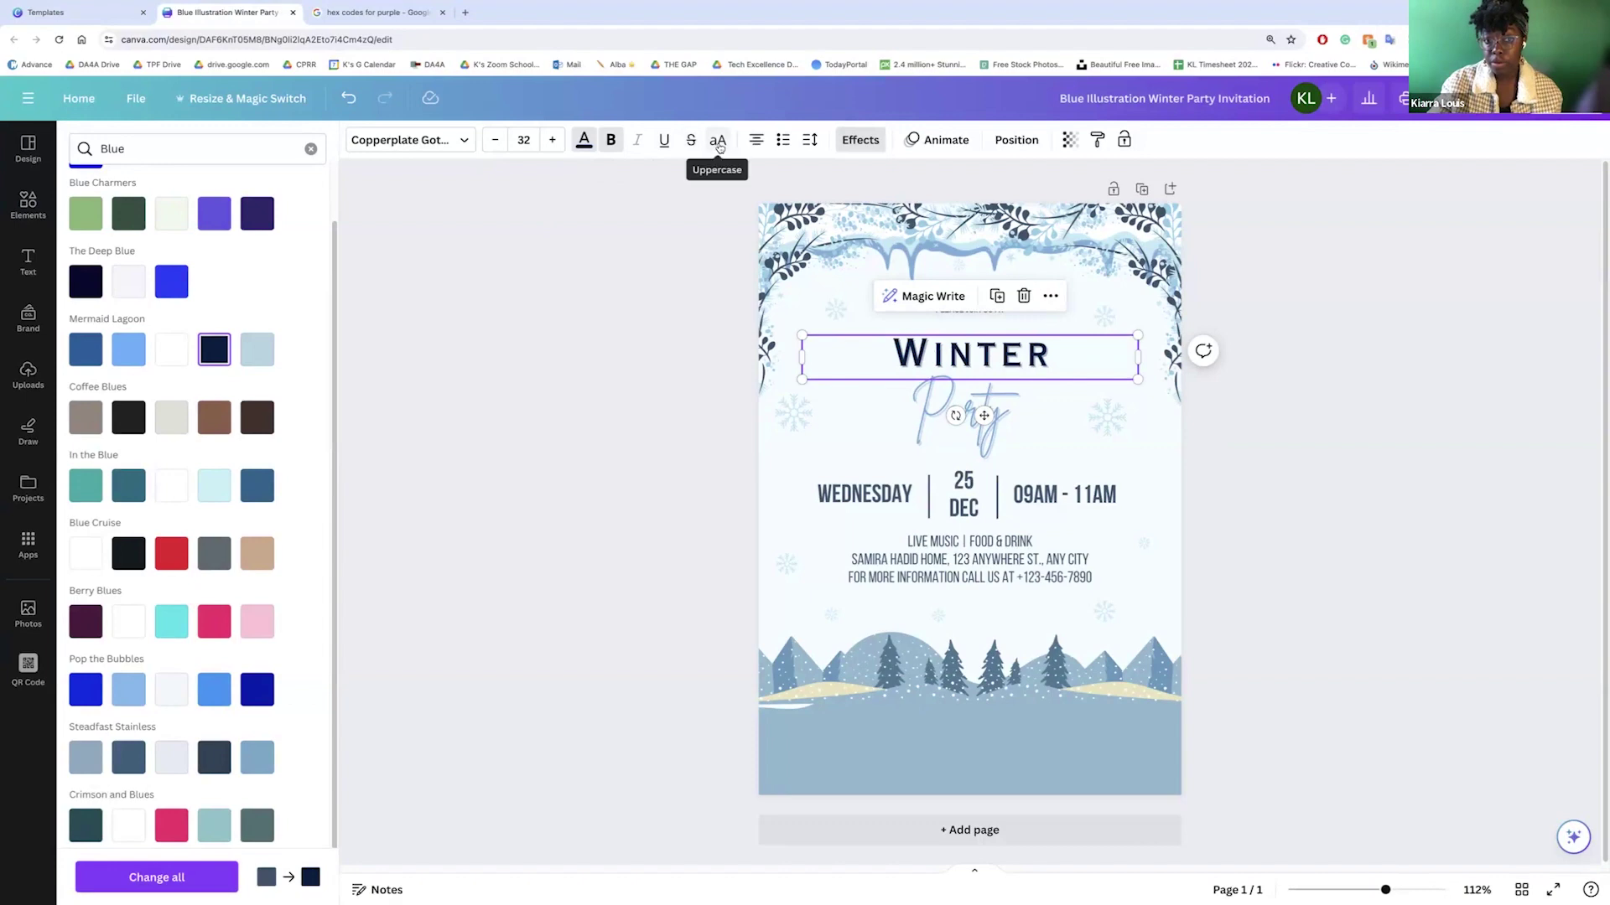
- Toggle uppercase on the "Winter" heading several times, ending with it off
{"action": "left_click", "coordinate": [718, 143]}
{"action": "left_click", "coordinate": [719, 144]}
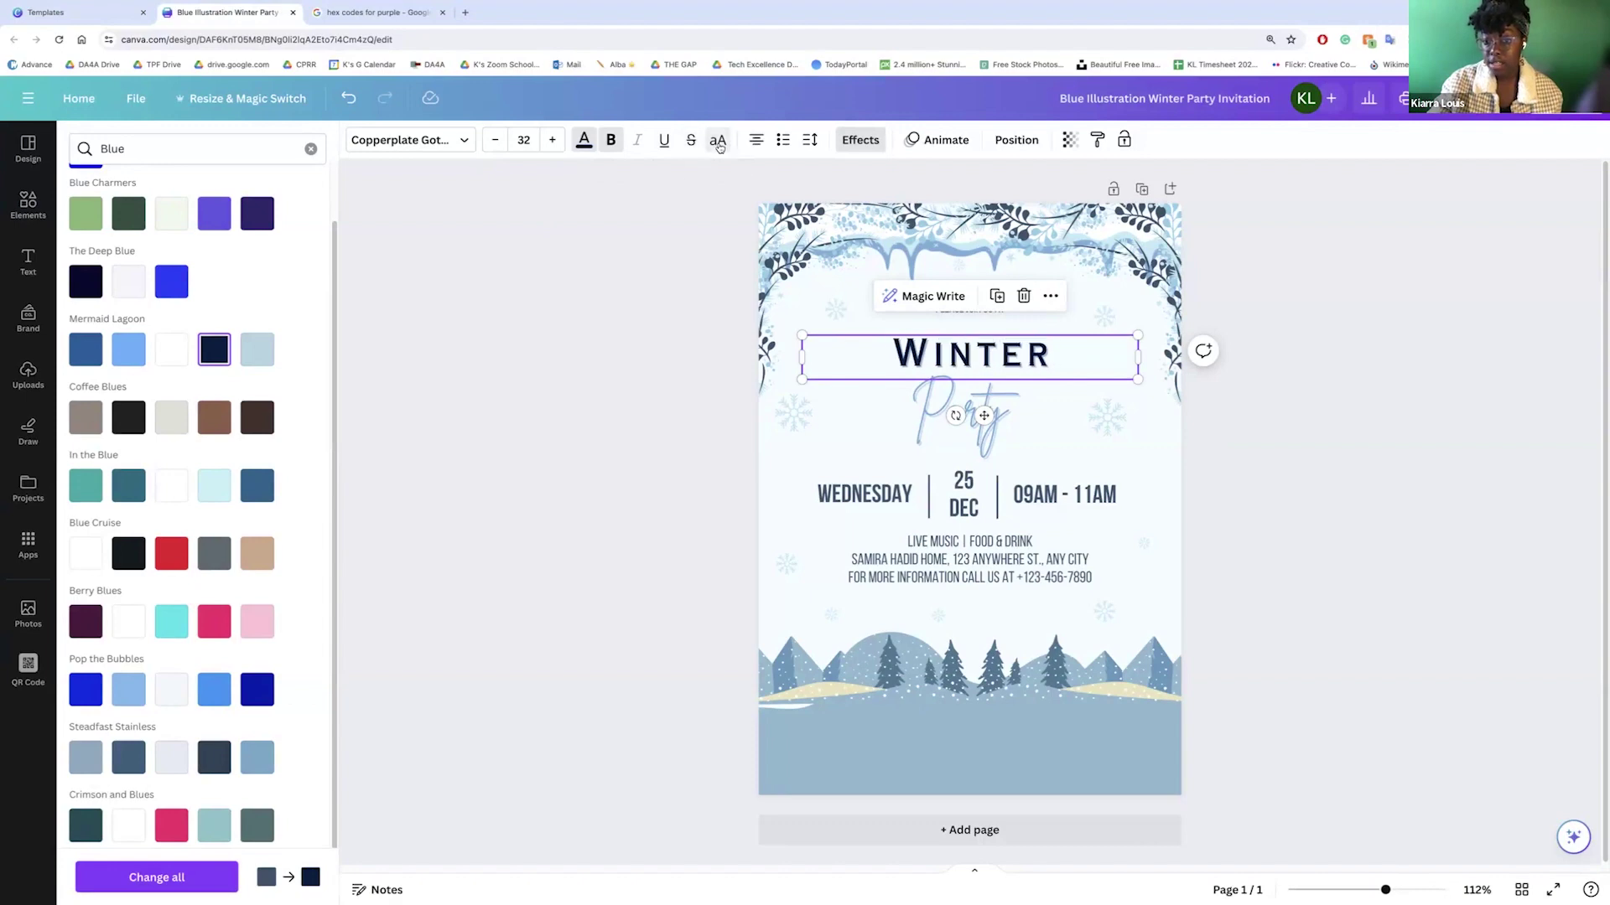
{"action": "left_click", "coordinate": [718, 144]}
{"action": "left_click", "coordinate": [718, 144]}
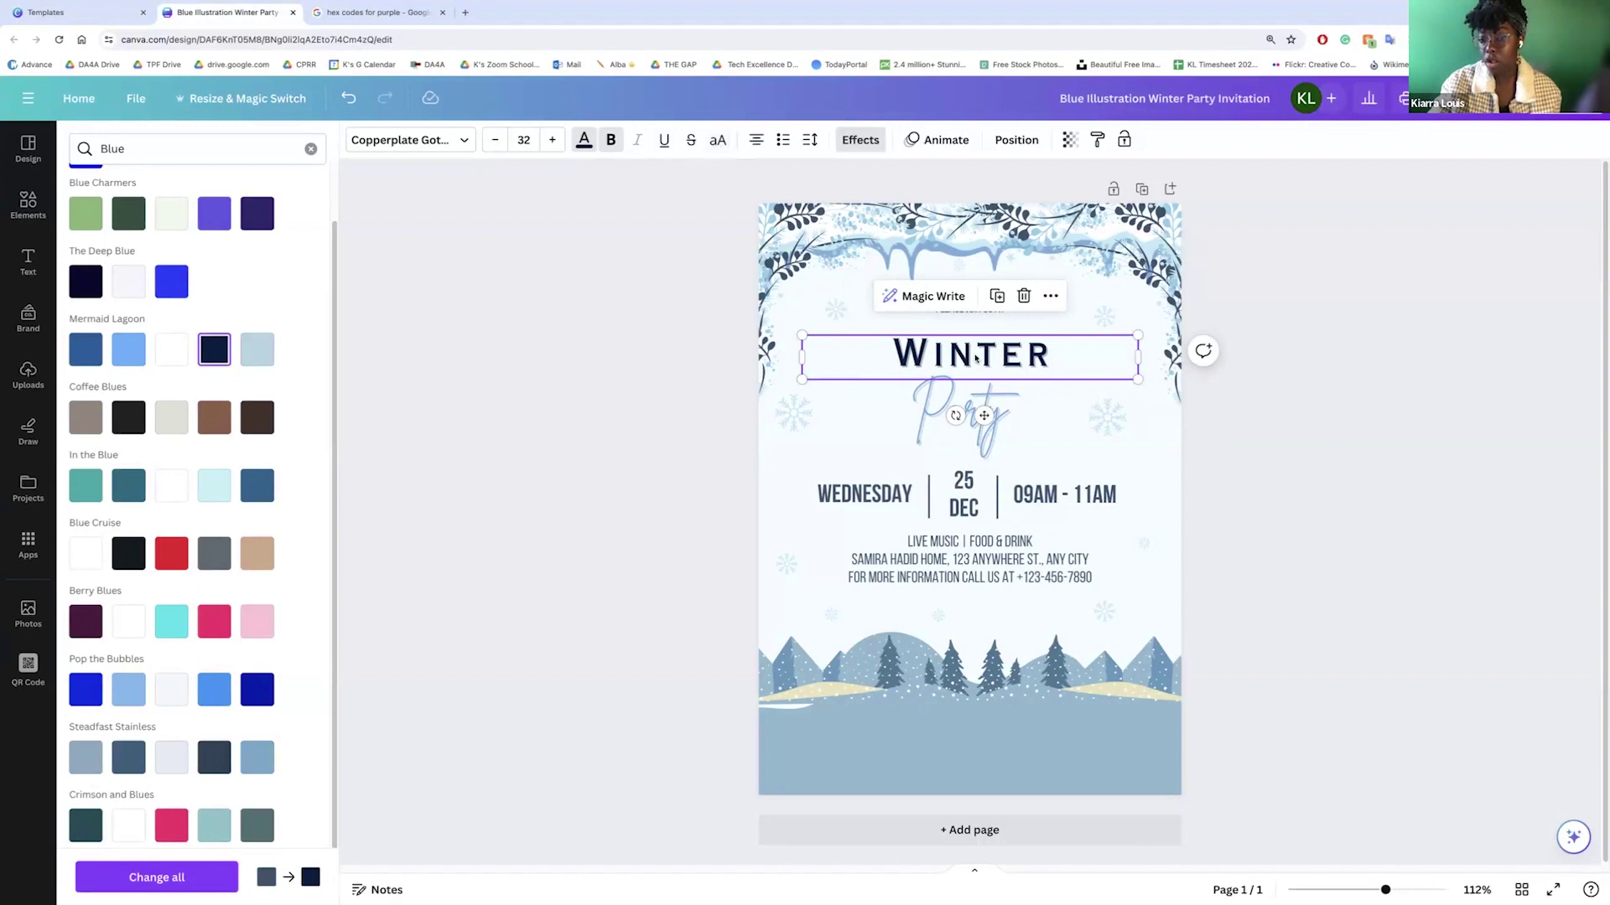
{"action": "left_click", "coordinate": [710, 147]}
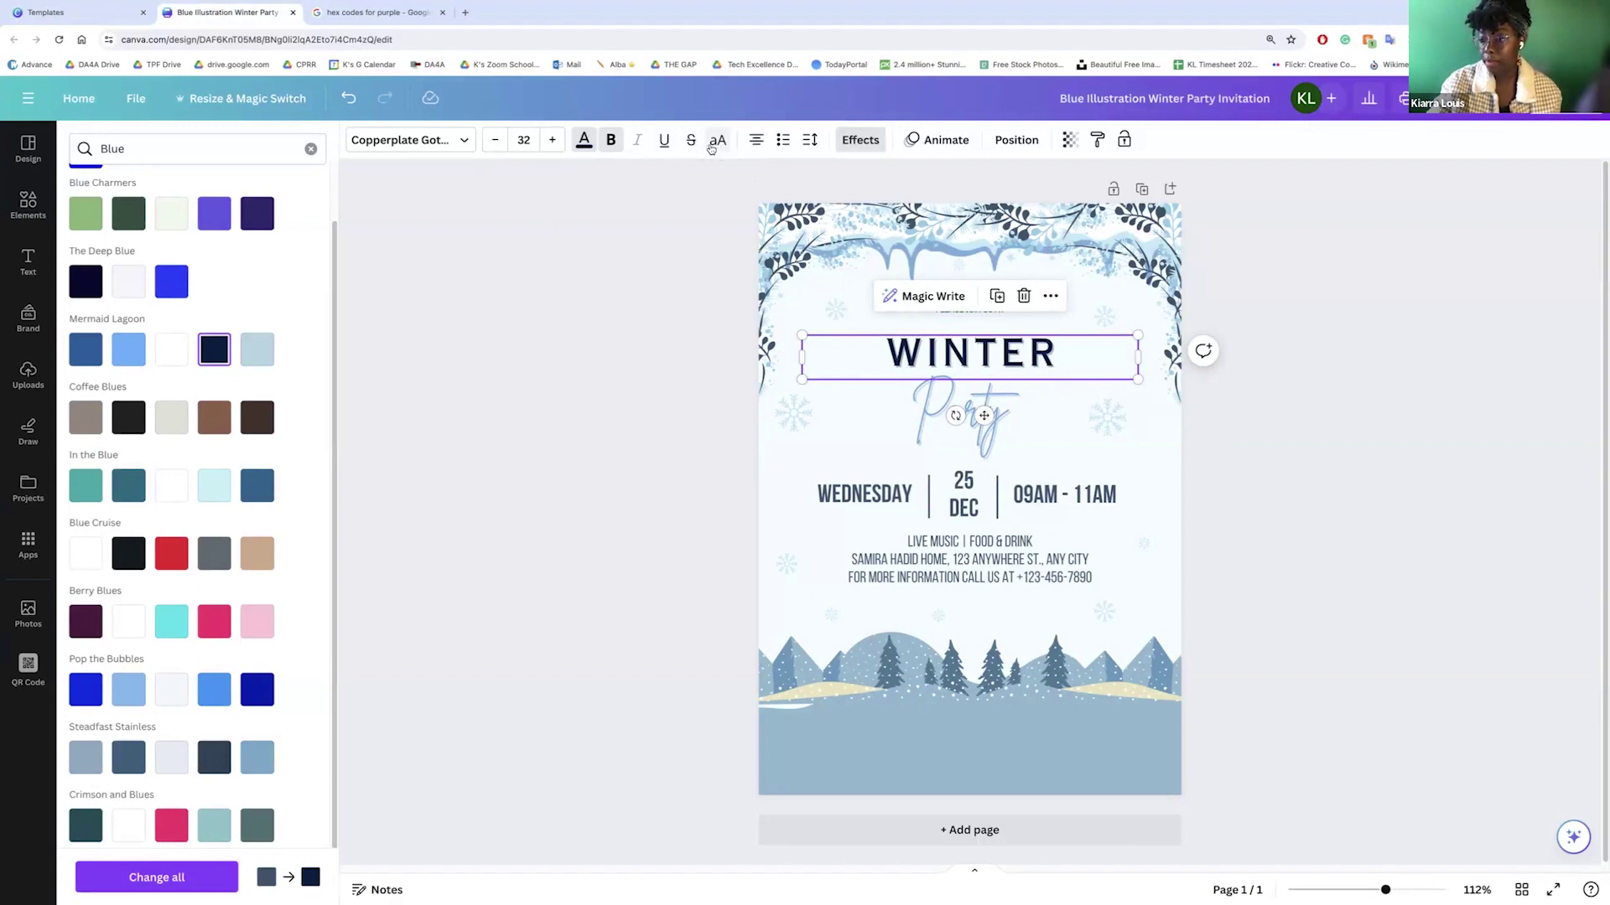
{"action": "left_click", "coordinate": [711, 147]}
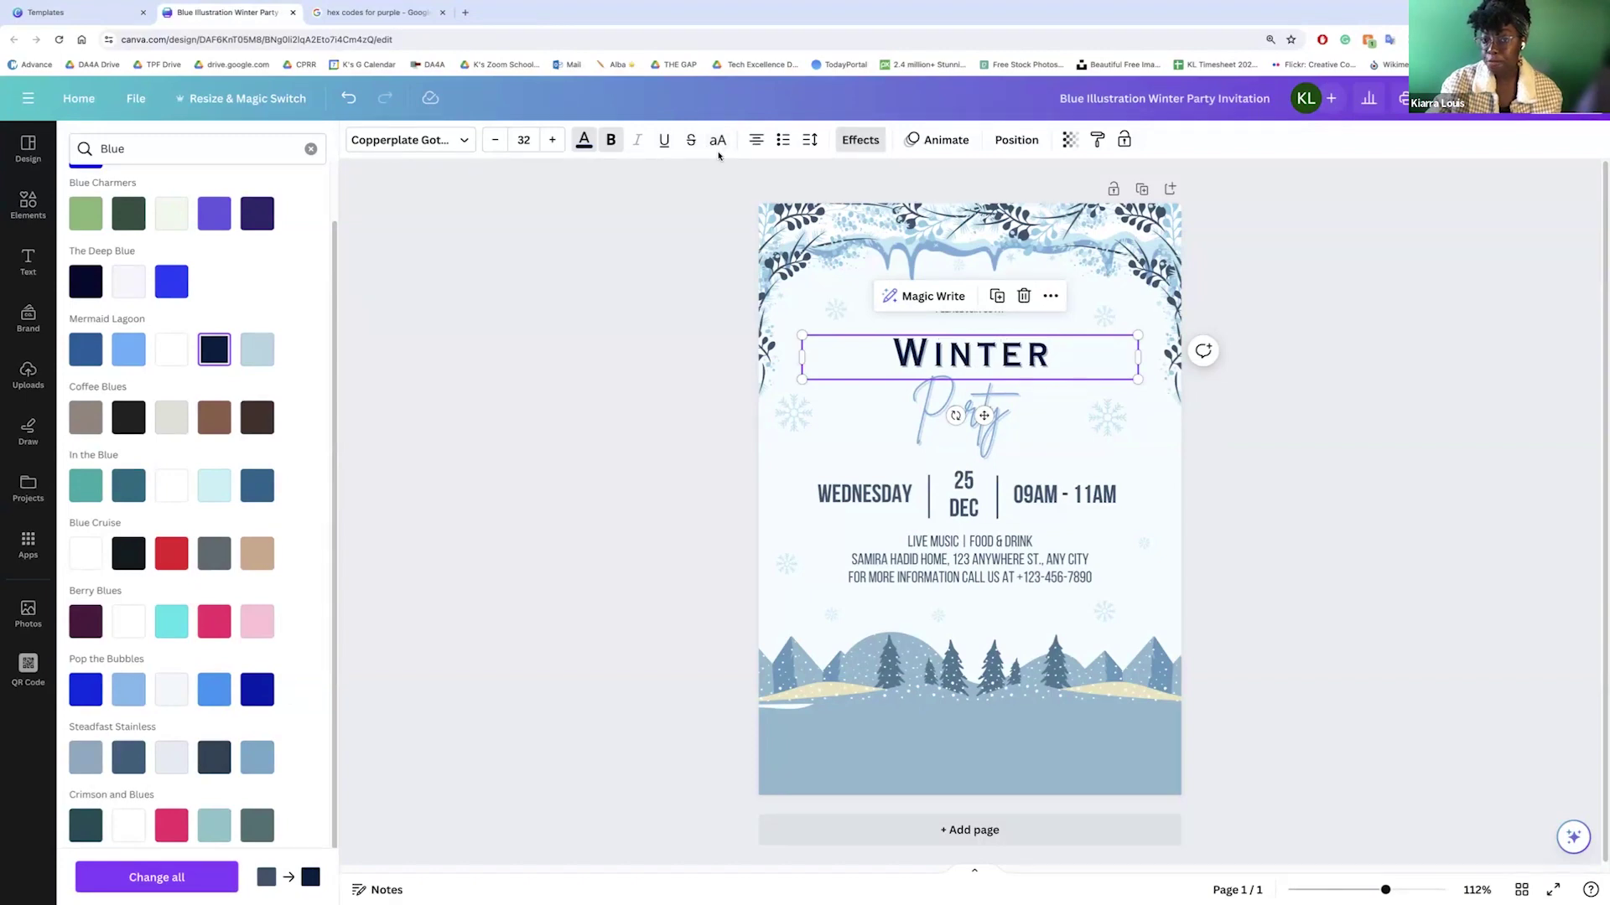
- Cycle through the alignment options for the "Winter" heading and return it to centered
{"action": "left_click", "coordinate": [757, 140]}
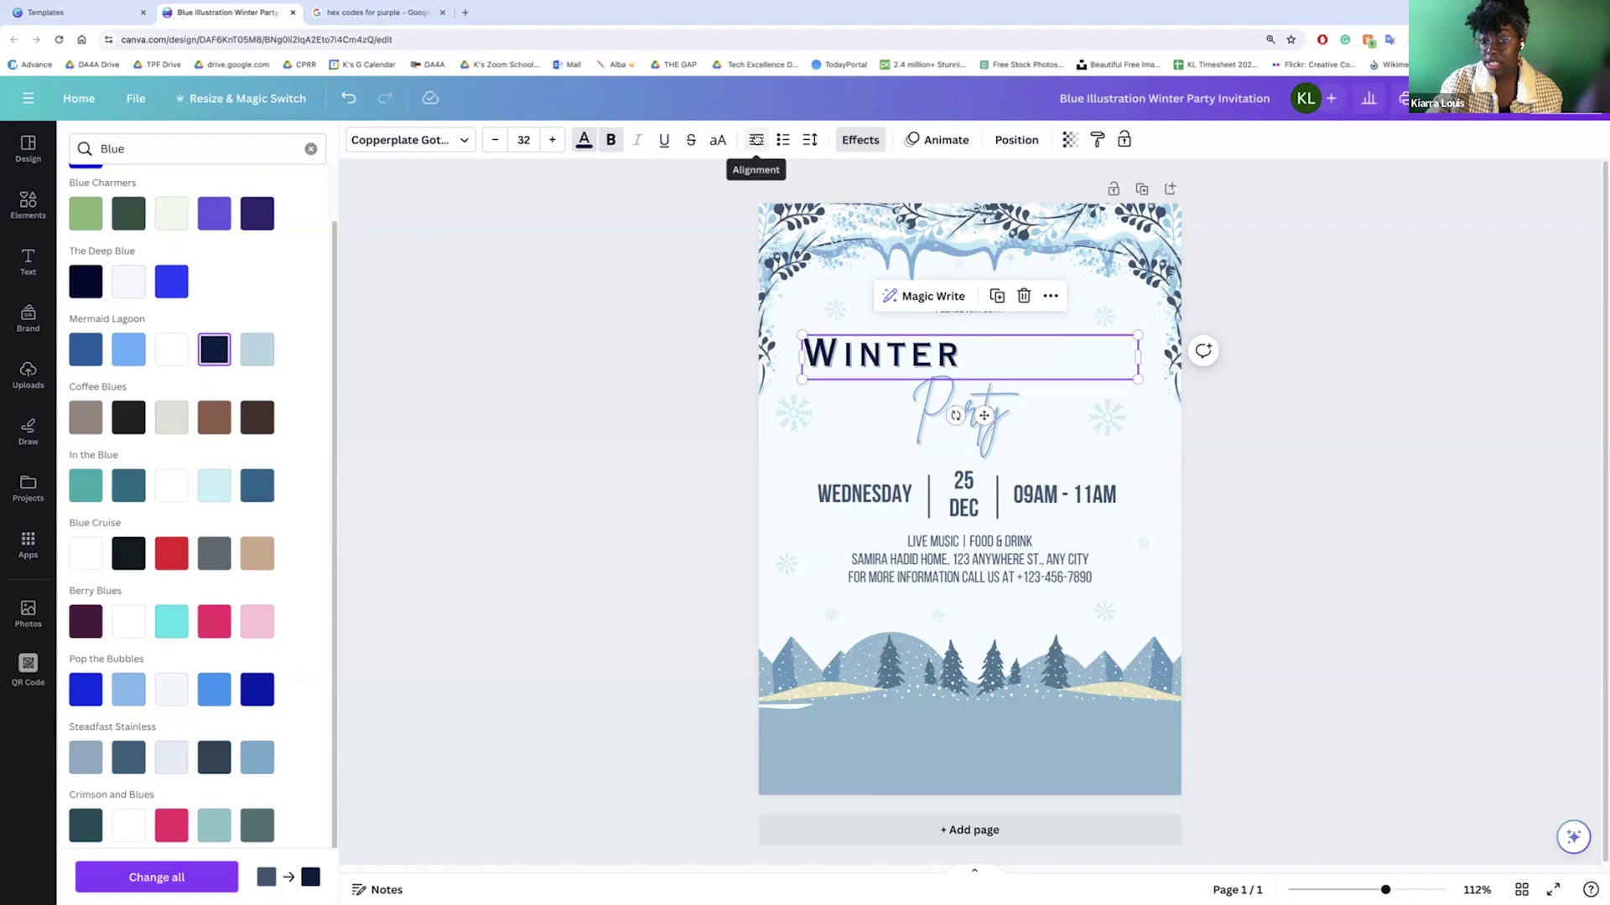
{"action": "left_click", "coordinate": [757, 140]}
{"action": "left_click", "coordinate": [757, 140]}
{"action": "left_click", "coordinate": [757, 140]}
{"action": "left_click", "coordinate": [757, 140]}
{"action": "left_click", "coordinate": [756, 143]}
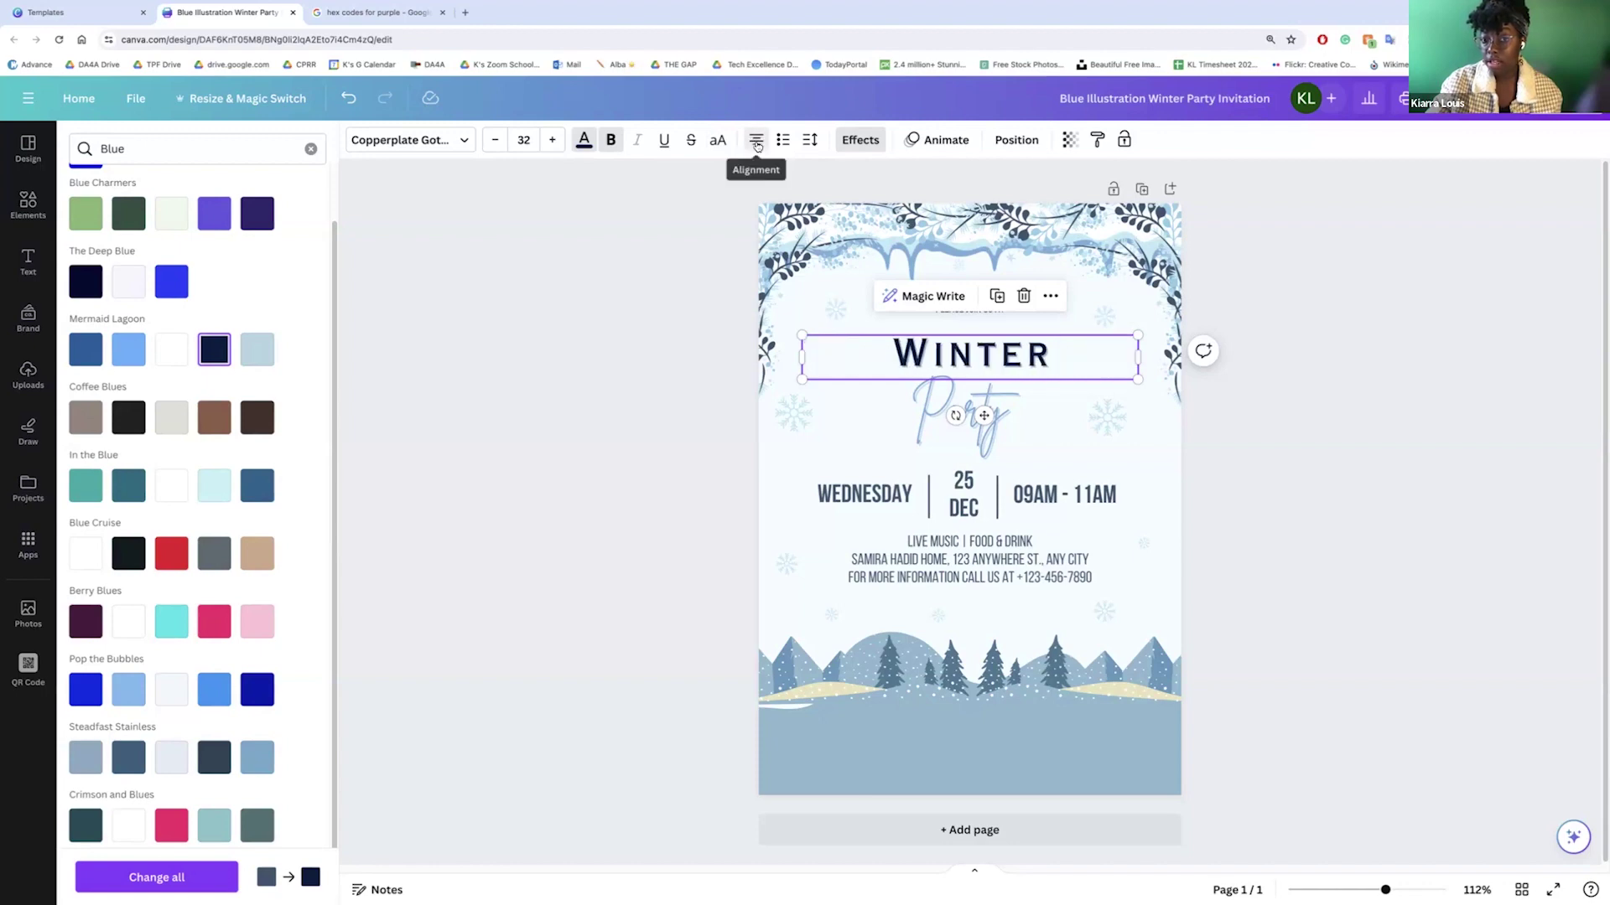
- Turn the "Winter" heading into a numbered list item and set its letter spacing to 223
{"action": "left_click", "coordinate": [785, 142]}
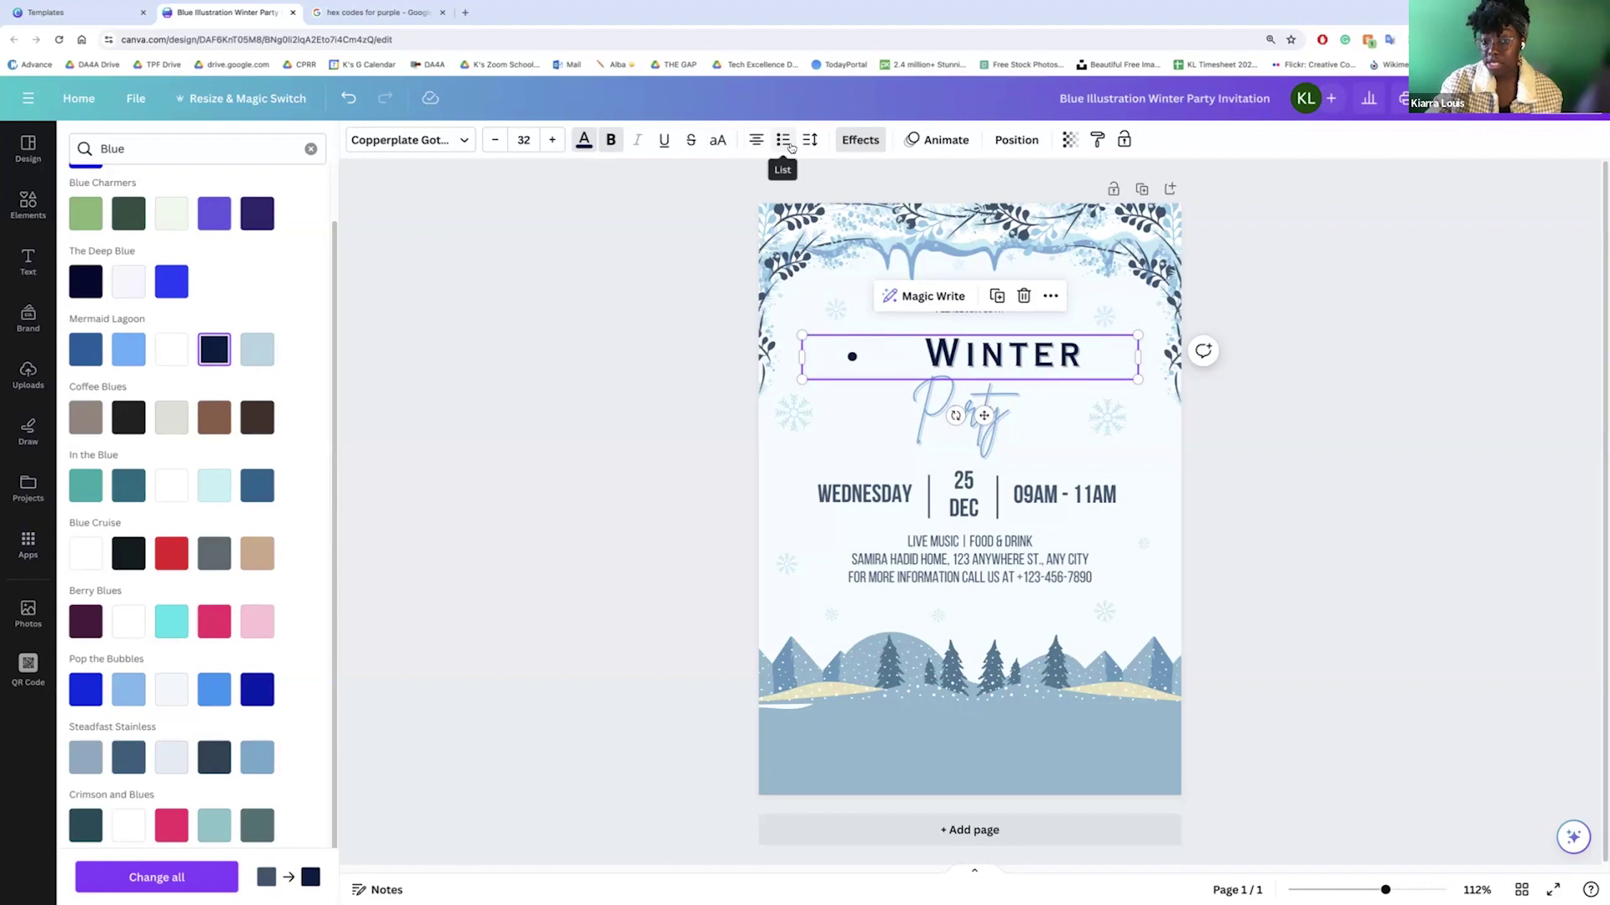
{"action": "left_click", "coordinate": [784, 141]}
{"action": "left_click", "coordinate": [810, 141]}
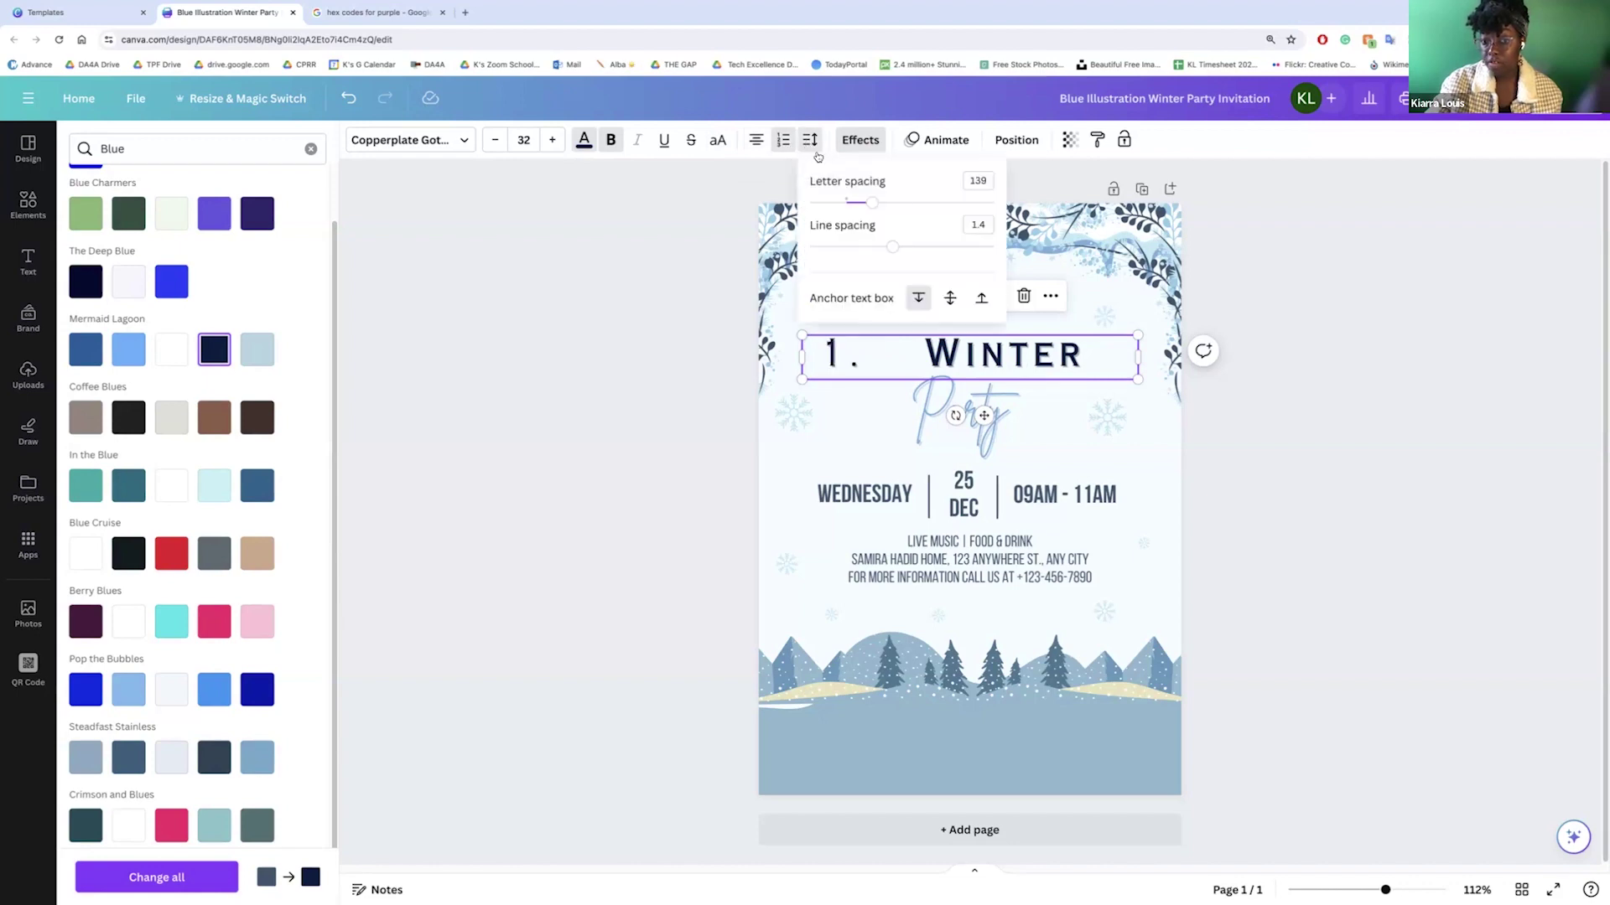
{"action": "mouse_move", "coordinate": [878, 205]}
{"action": "left_mouse_down"}
{"action": "mouse_move", "coordinate": [966, 211]}
{"action": "mouse_move", "coordinate": [822, 205]}
{"action": "mouse_move", "coordinate": [887, 204]}
{"action": "left_mouse_up"}
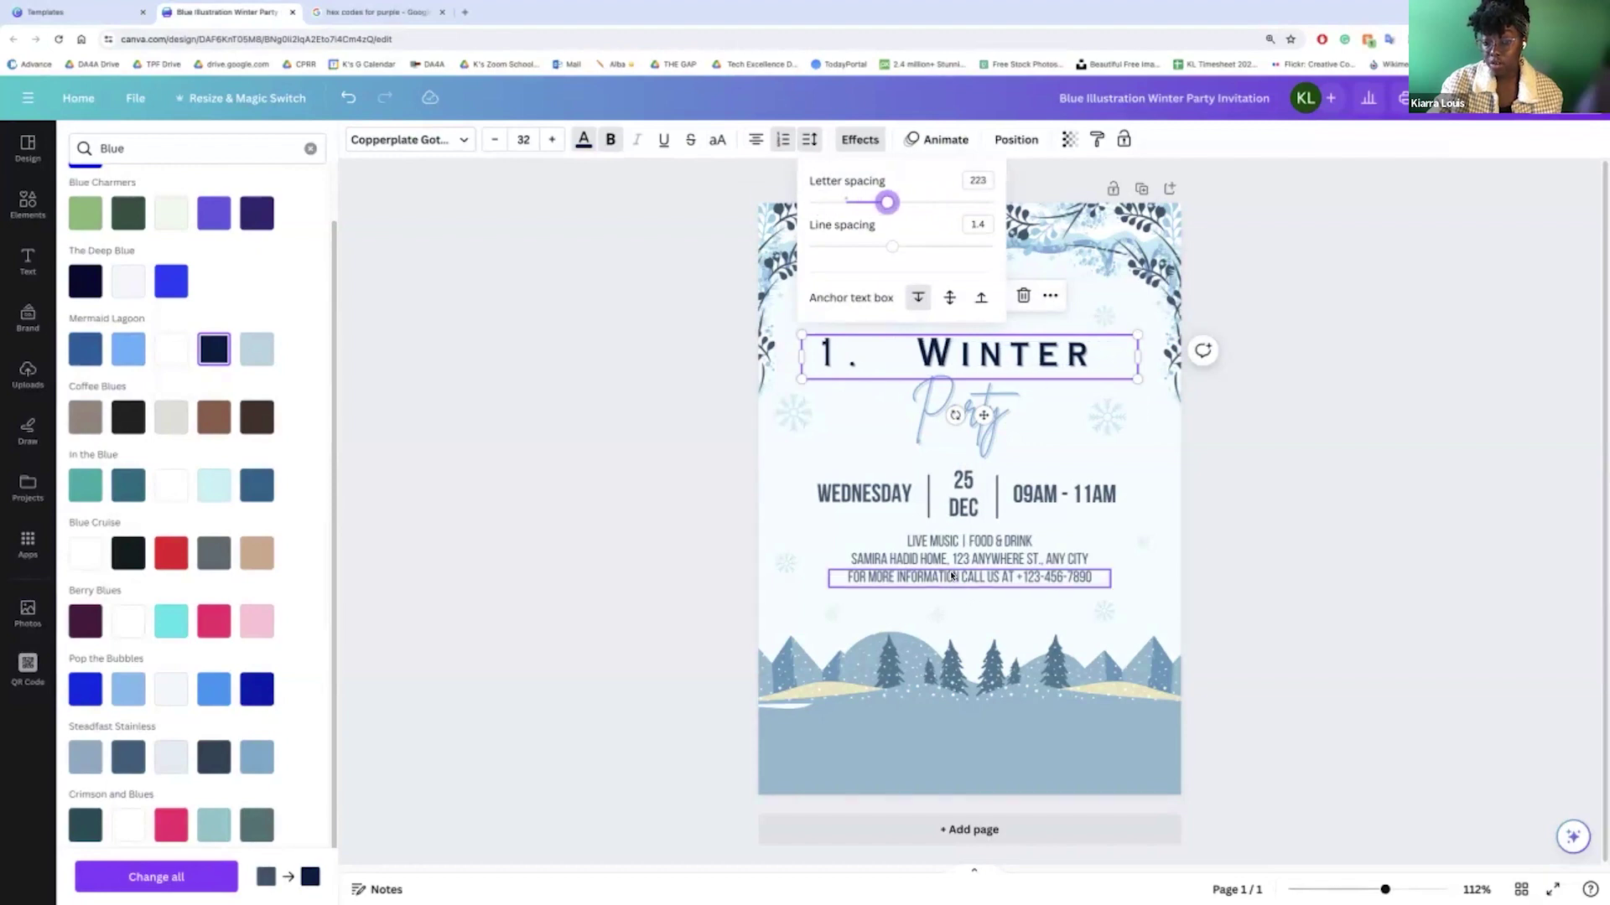
- Add a person's first name on a new line beneath "LIVE MUSIC | FOOD & DRINK"
{"action": "left_click", "coordinate": [955, 579]}
{"action": "left_click", "coordinate": [942, 559]}
{"action": "left_click", "coordinate": [979, 541]}
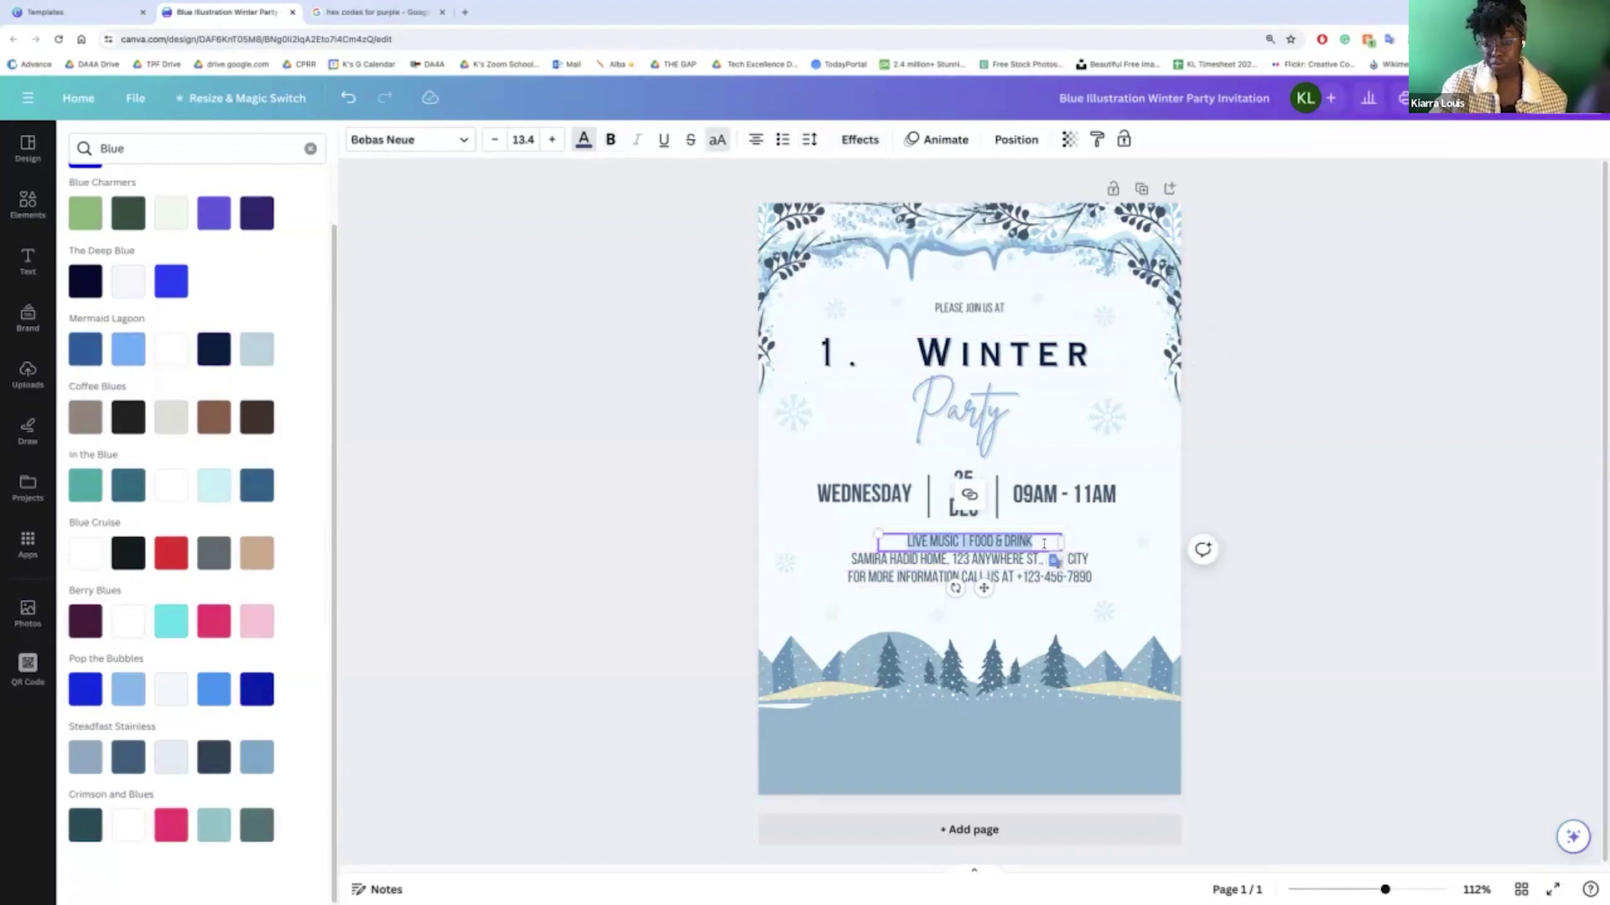
{"action": "type", "text": "KIARRA"}
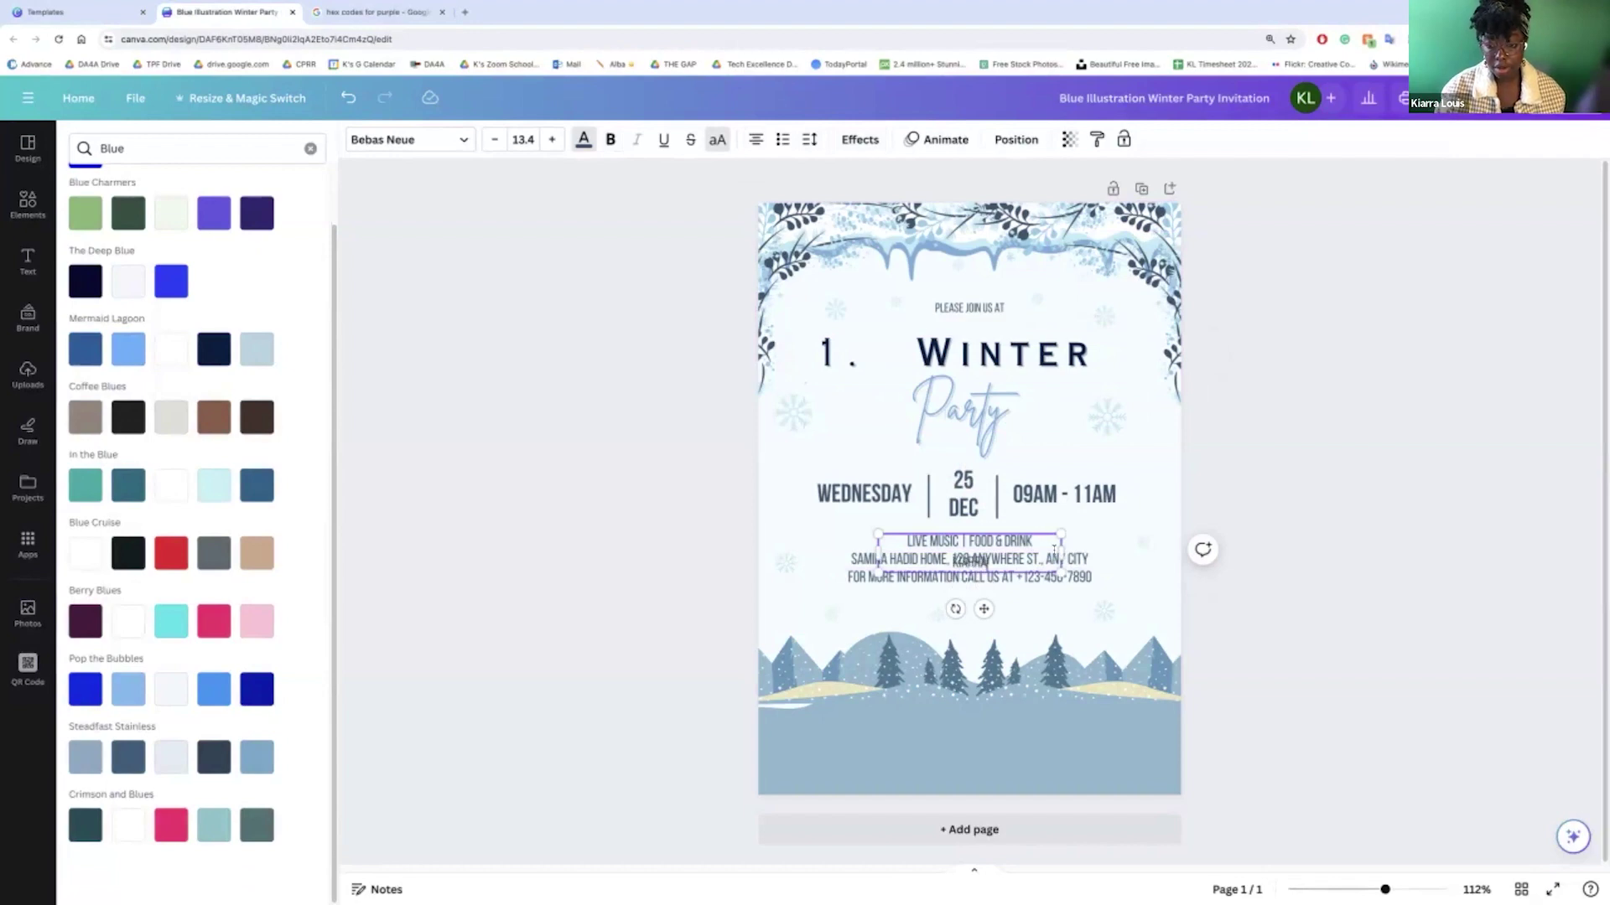
- Move the "LIVE MUSIC | FOOD & DRINK" text box below the "FOR MORE INFORMATION" line
{"action": "left_click", "coordinate": [1098, 536]}
{"action": "left_click", "coordinate": [830, 563]}
{"action": "left_click_drag", "start_coordinate": [847, 612], "coordinate": [862, 674]}
{"action": "left_click", "coordinate": [891, 647]}
{"action": "left_click", "coordinate": [866, 614]}
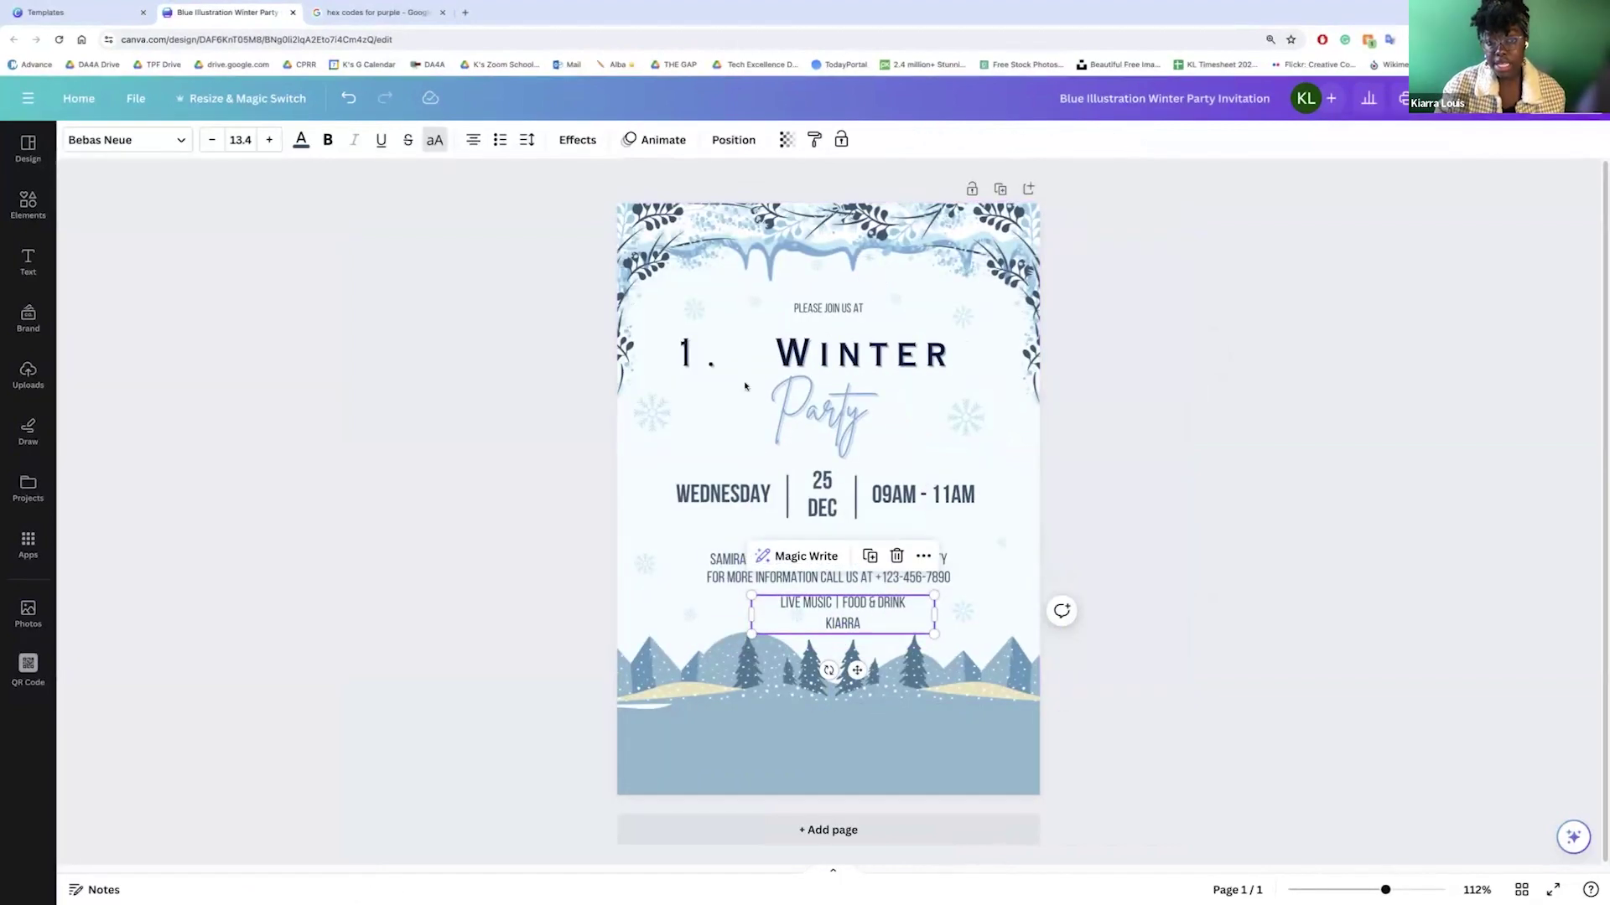
- Set the "LIVE MUSIC | FOOD & DRINK" text box's letter spacing to 44 and line spacing to 1.62
{"action": "left_click", "coordinate": [523, 140]}
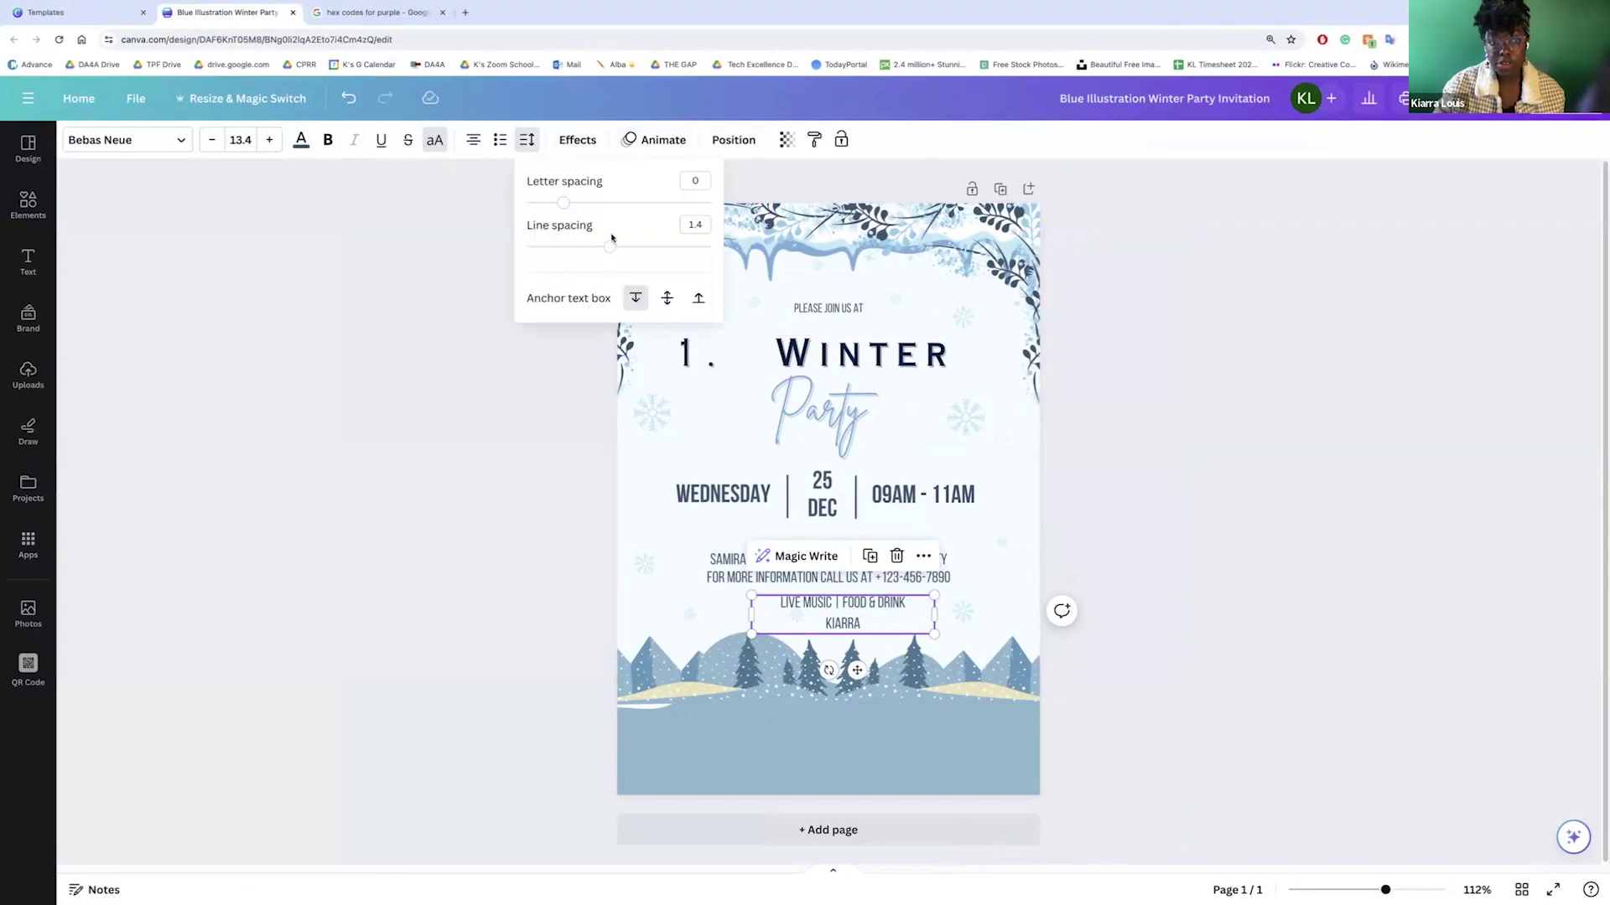
{"action": "mouse_move", "coordinate": [615, 248]}
{"action": "left_mouse_down"}
{"action": "mouse_move", "coordinate": [703, 251]}
{"action": "mouse_move", "coordinate": [525, 245]}
{"action": "mouse_move", "coordinate": [615, 248]}
{"action": "left_mouse_up"}
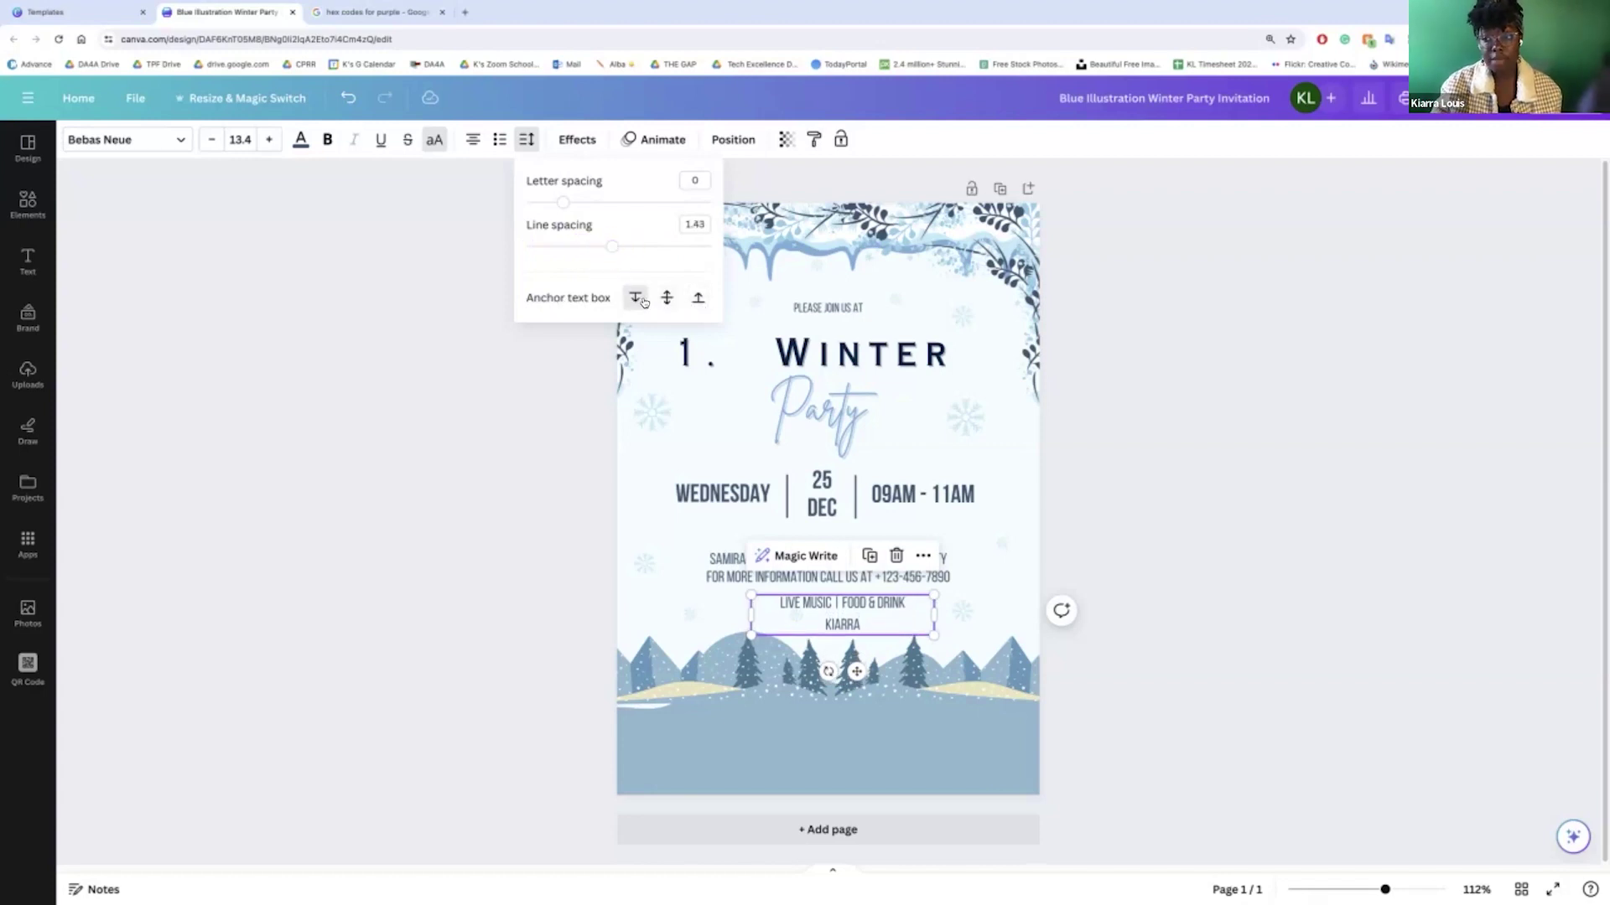
{"action": "left_click_drag", "start_coordinate": [562, 202], "coordinate": [629, 246]}
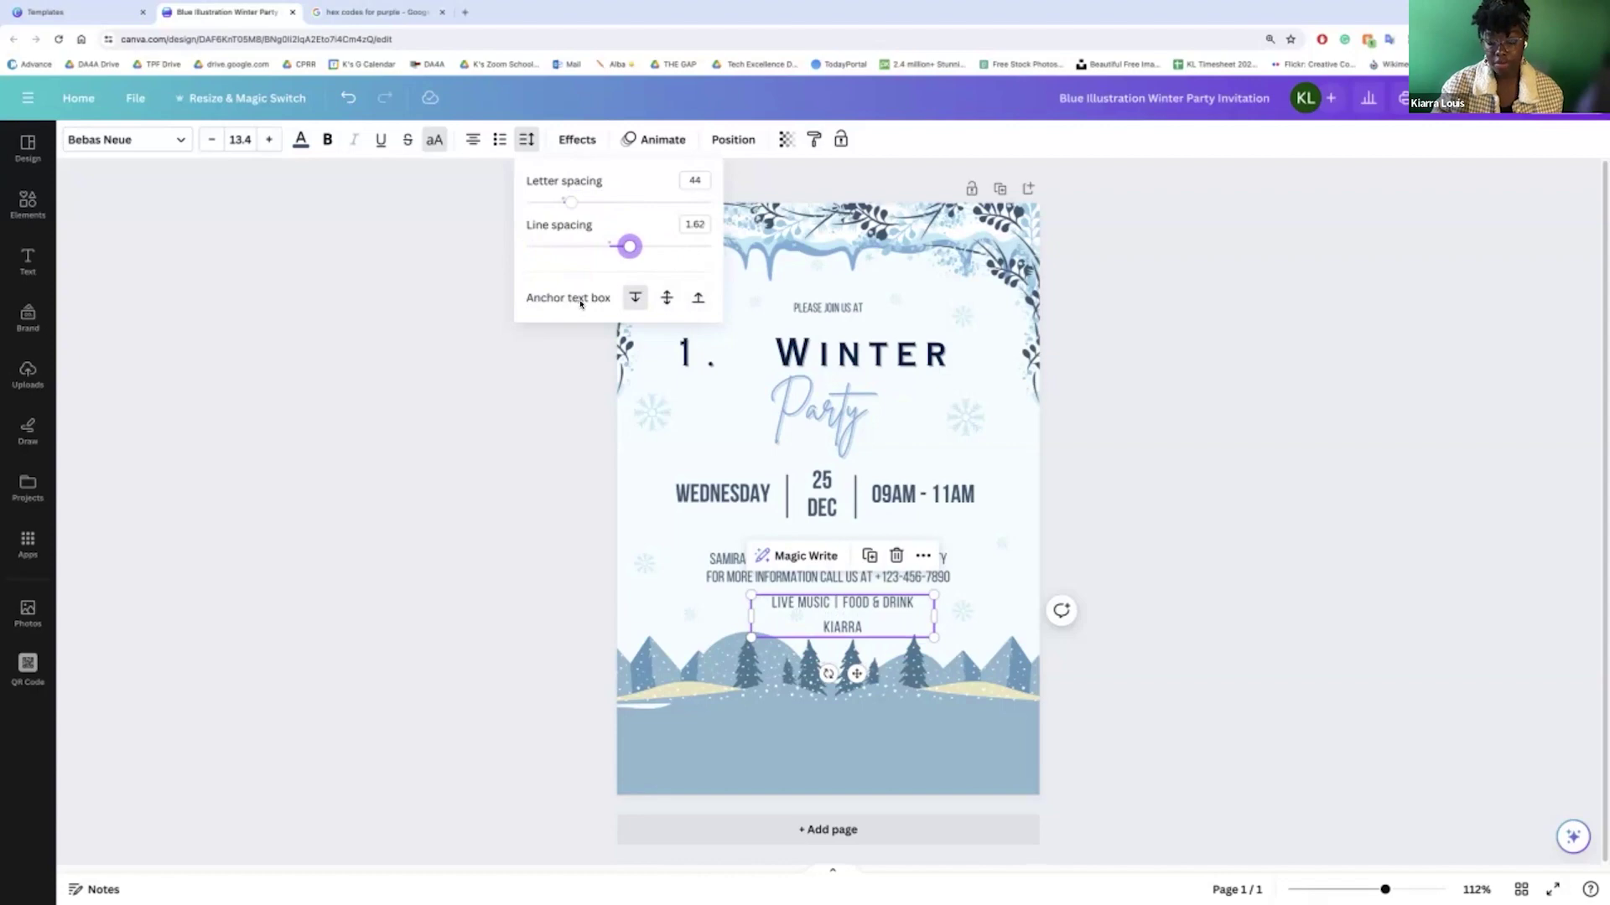
- Try effects such as Shadow, Glitch and Echo on the "LIVE MUSIC | FOOD & DRINK" text, then apply Outline
{"action": "left_click", "coordinate": [577, 148]}
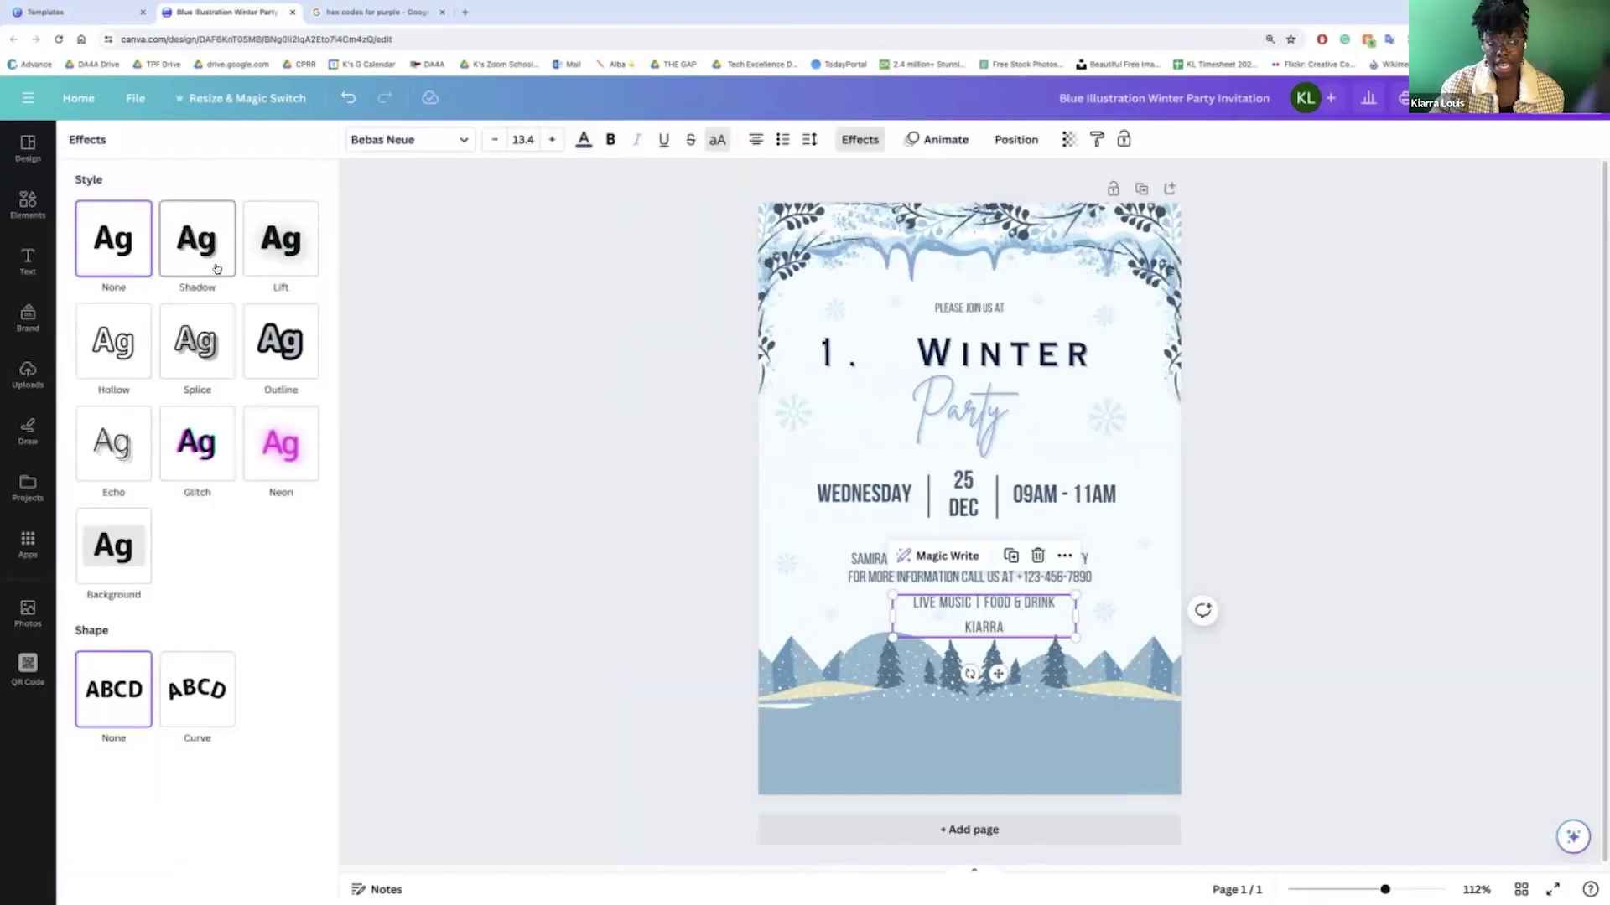
{"action": "left_click", "coordinate": [192, 241]}
{"action": "left_click", "coordinate": [267, 266]}
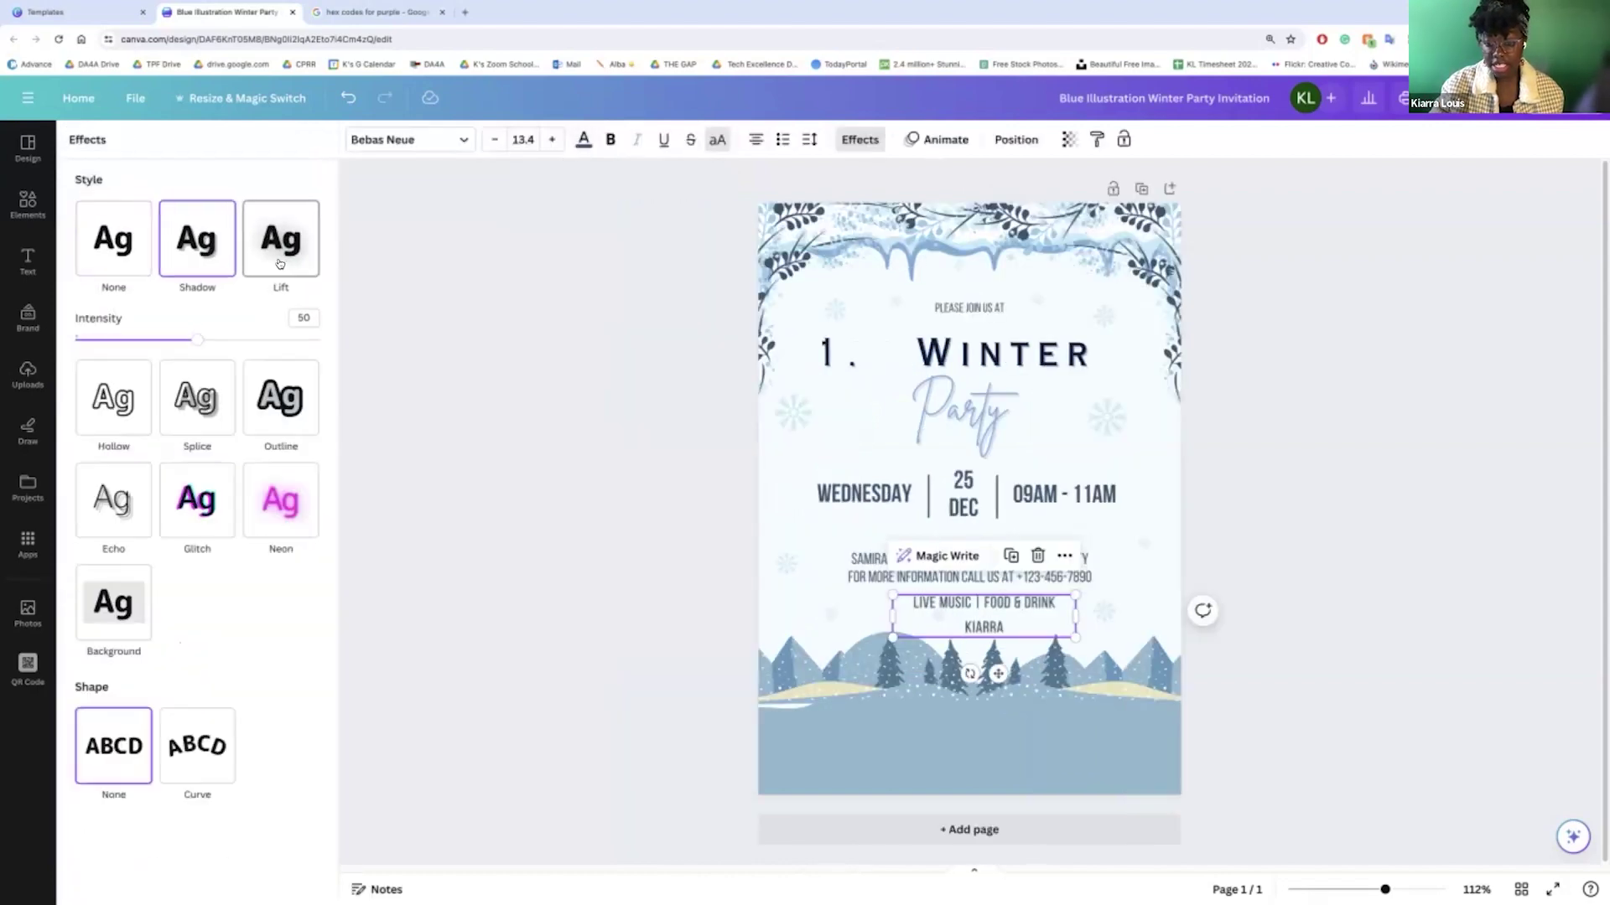
{"action": "left_click", "coordinate": [281, 379]}
{"action": "left_click", "coordinate": [195, 545]}
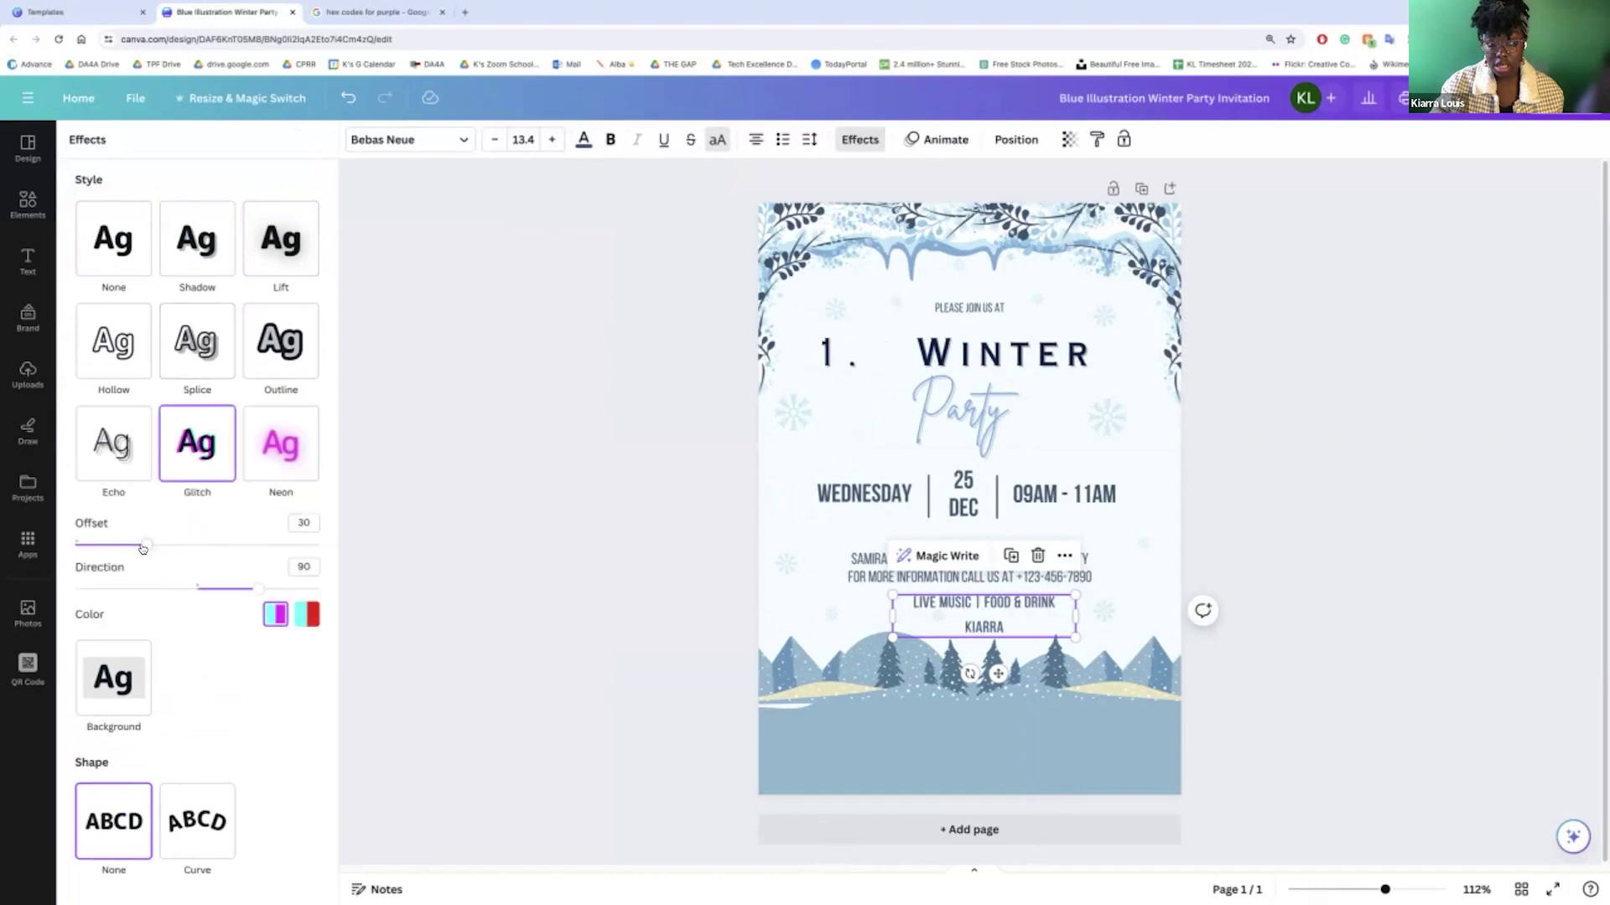
{"action": "left_click", "coordinate": [113, 443]}
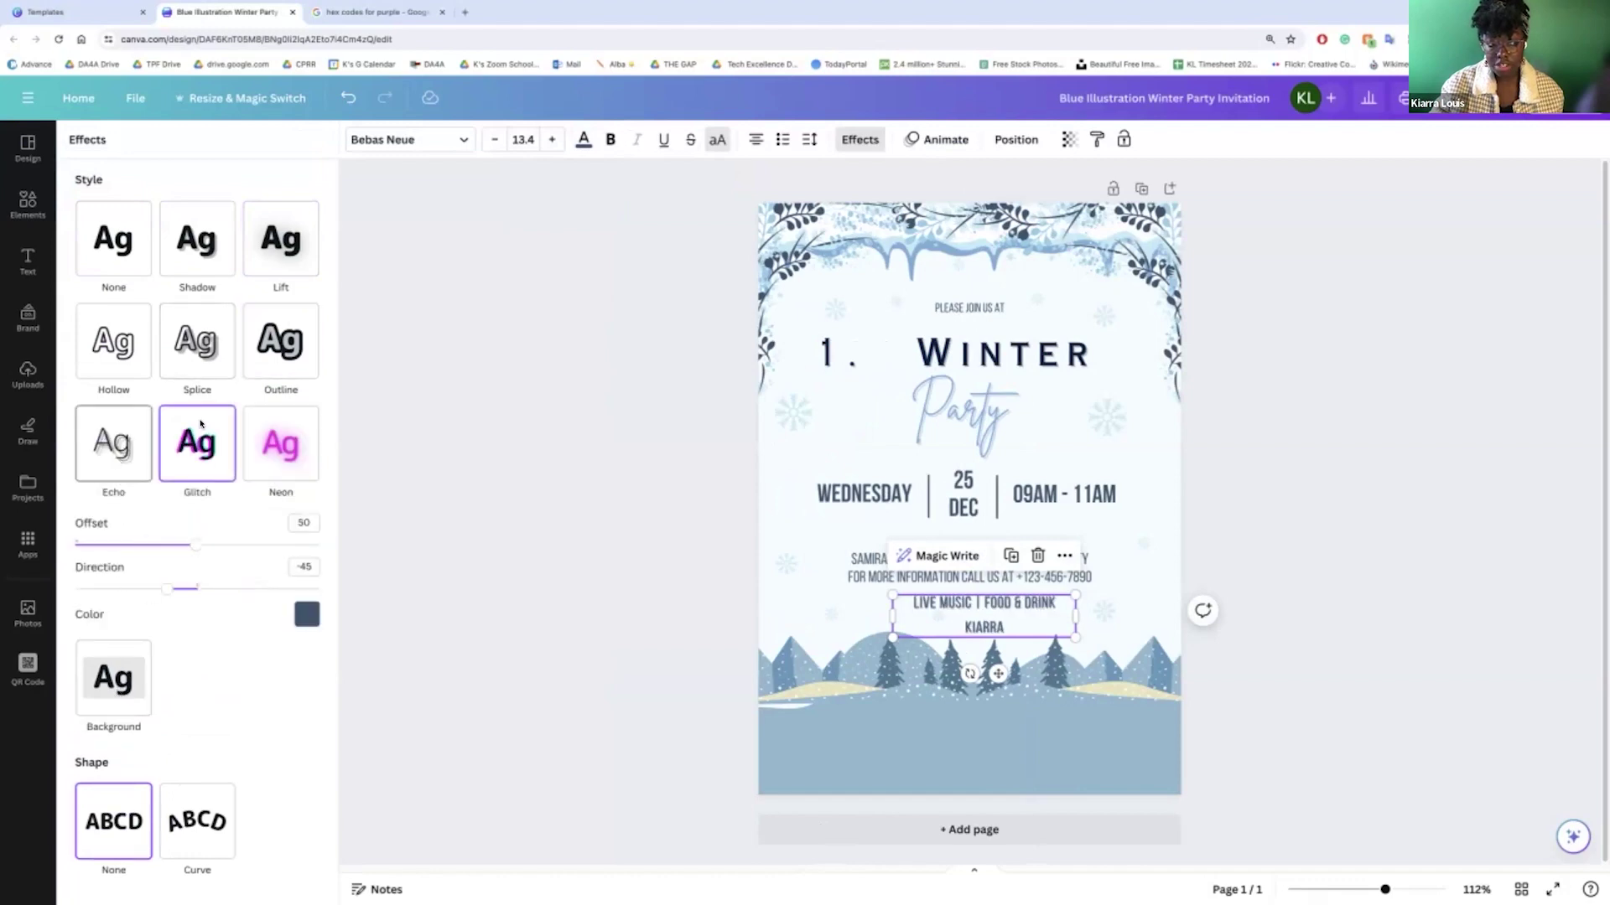
{"action": "left_click", "coordinate": [207, 376]}
{"action": "left_click", "coordinate": [273, 339]}
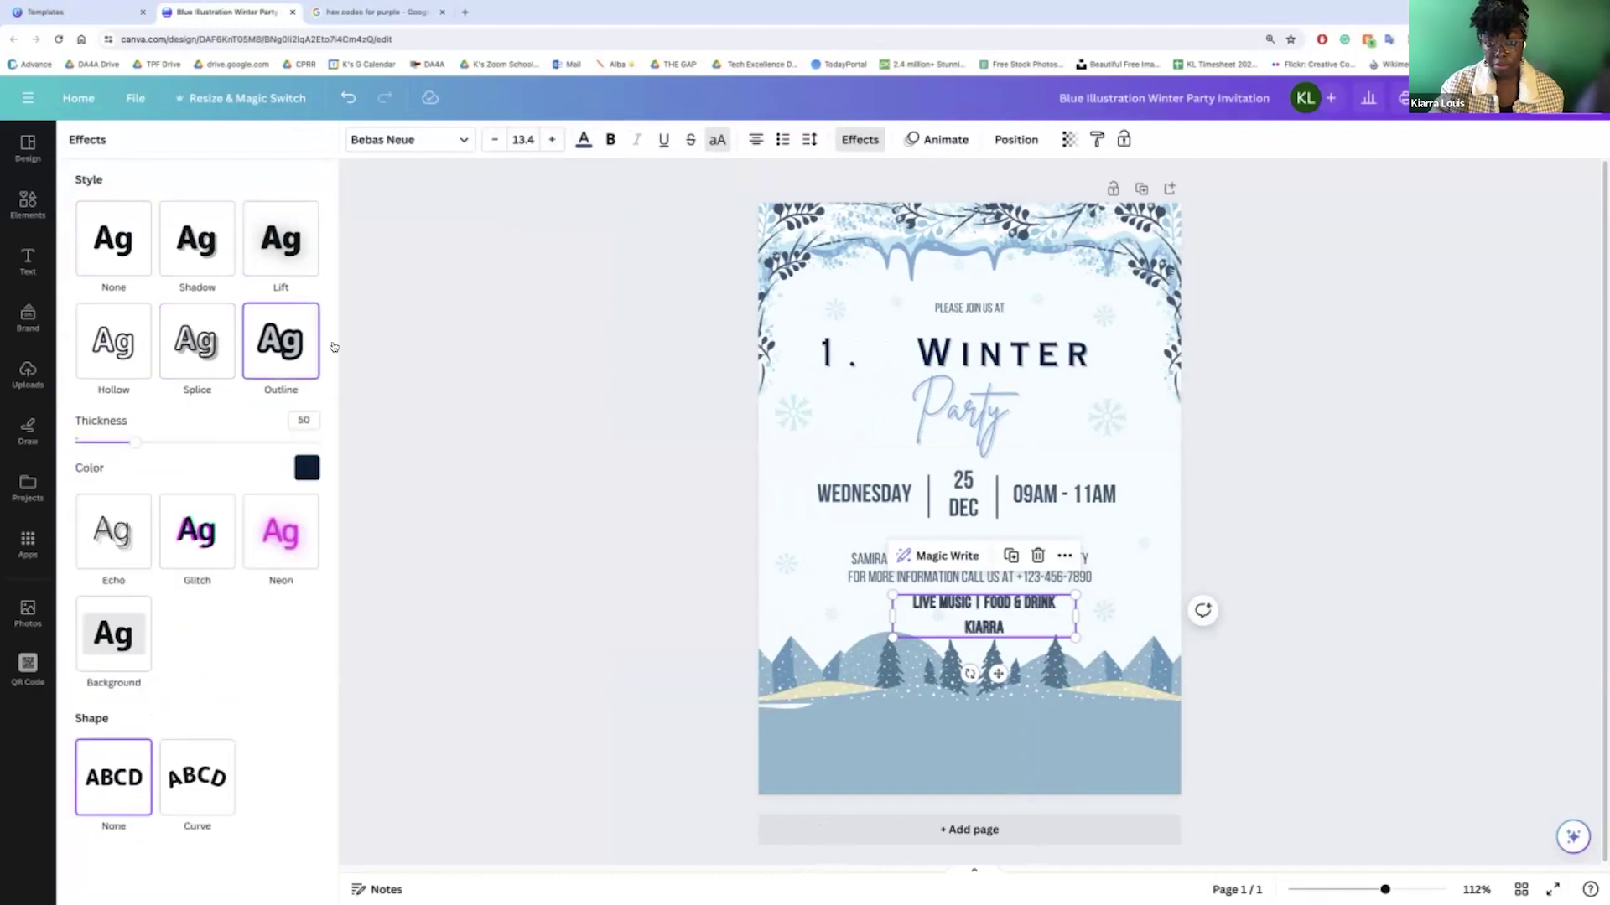
- Look at the text animations, then at the position settings for the selected text and the small snowflake near the page's left edge
{"action": "left_click", "coordinate": [938, 139]}
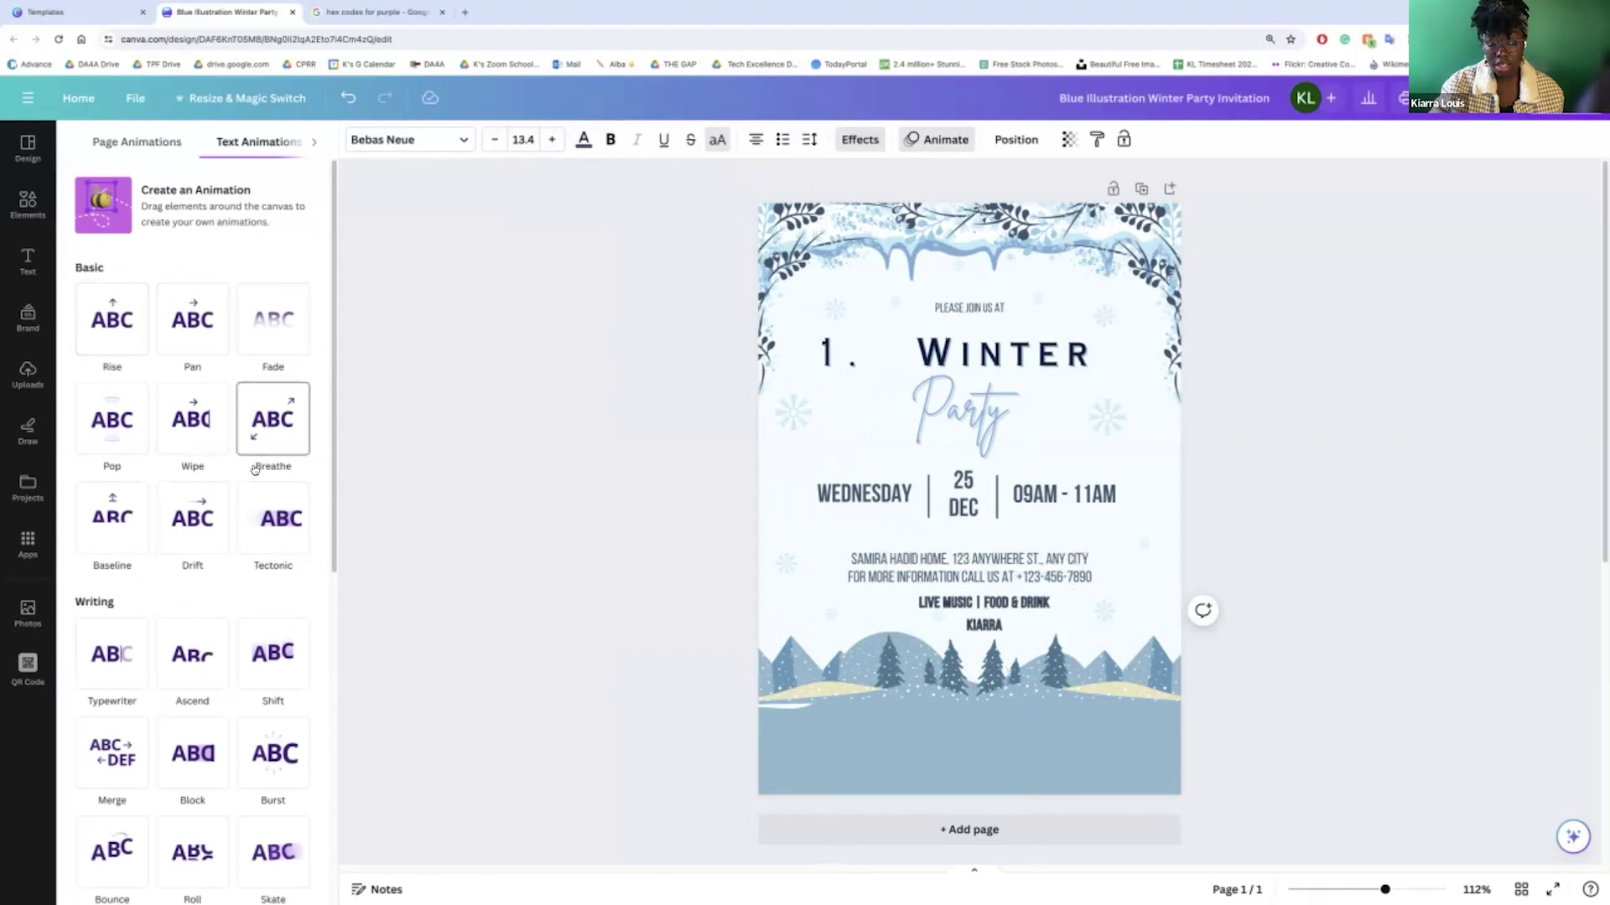
{"action": "left_click", "coordinate": [1018, 140]}
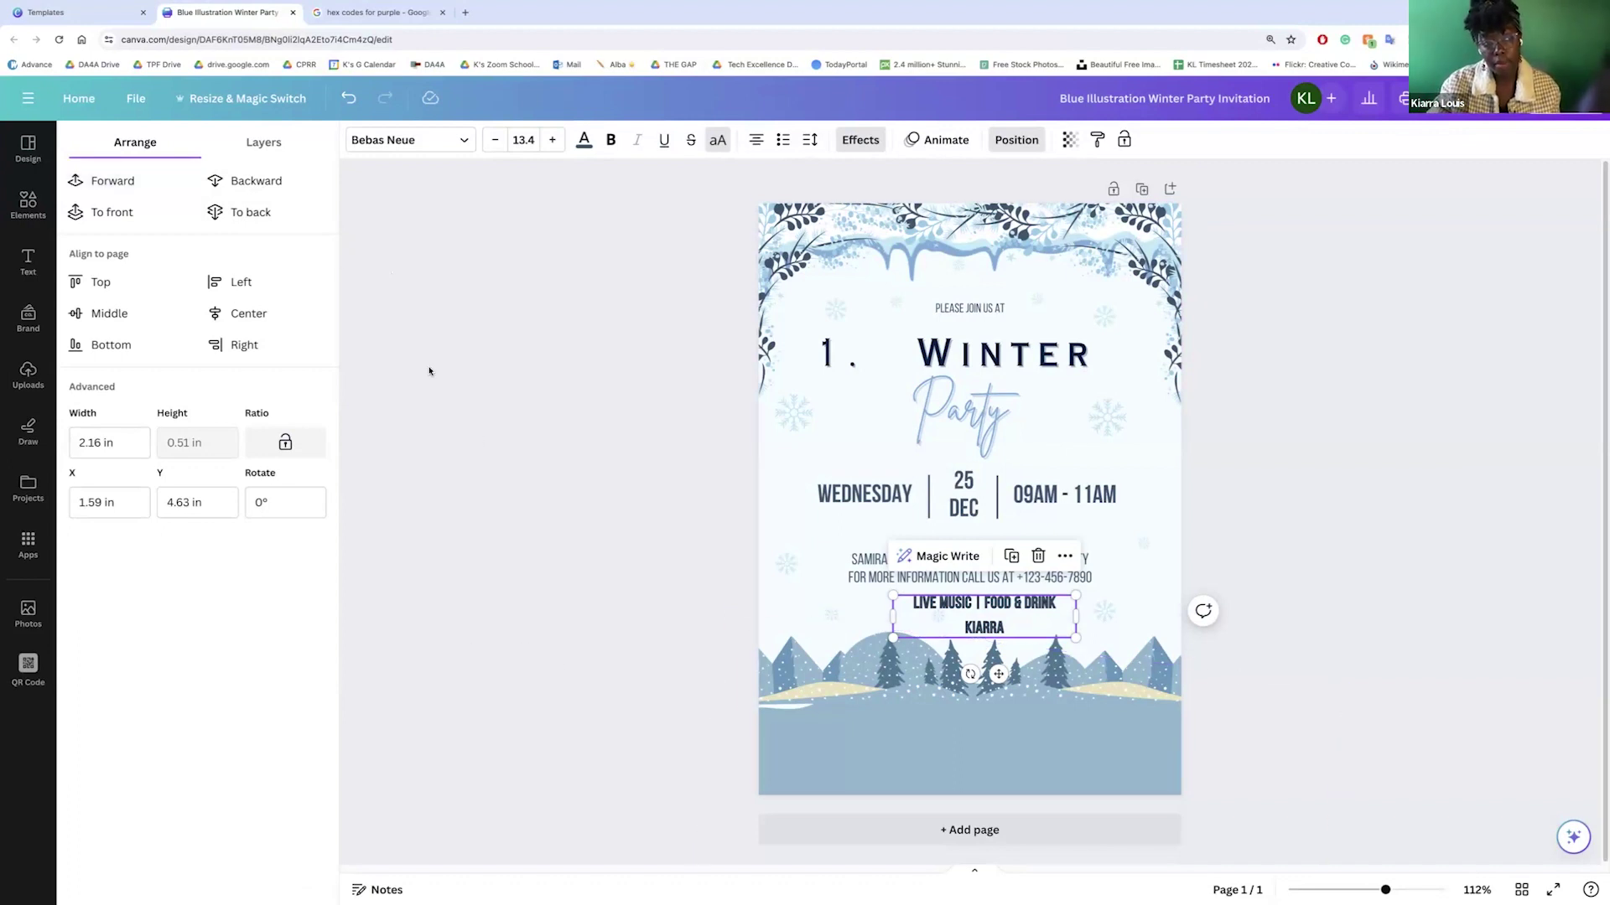
{"action": "left_click", "coordinate": [780, 566]}
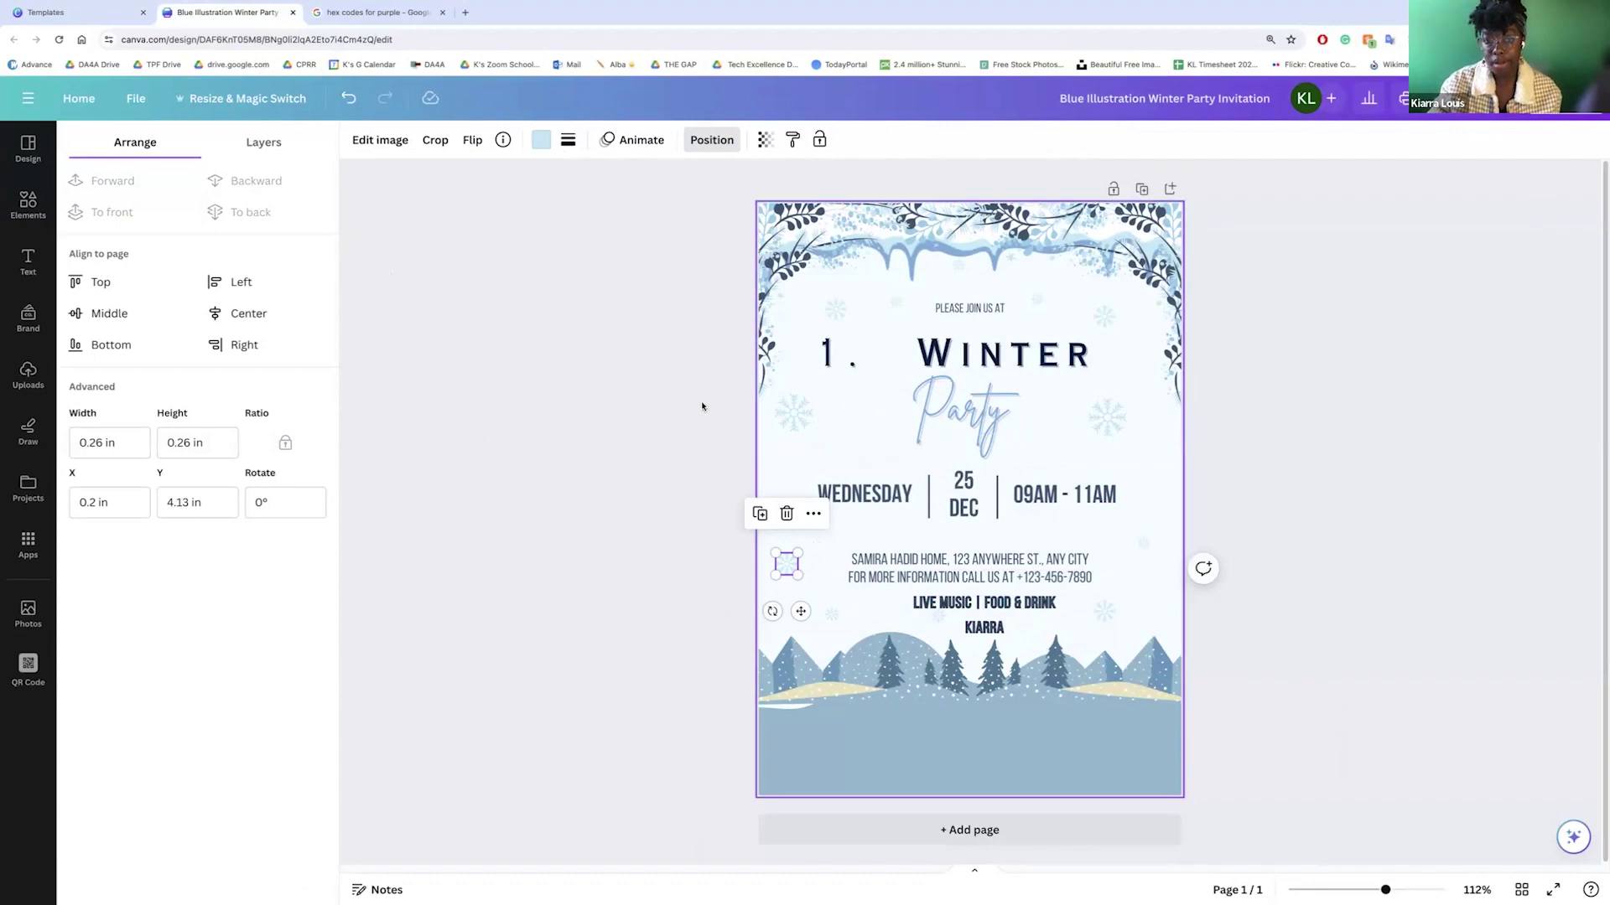
{"action": "left_click", "coordinate": [712, 139]}
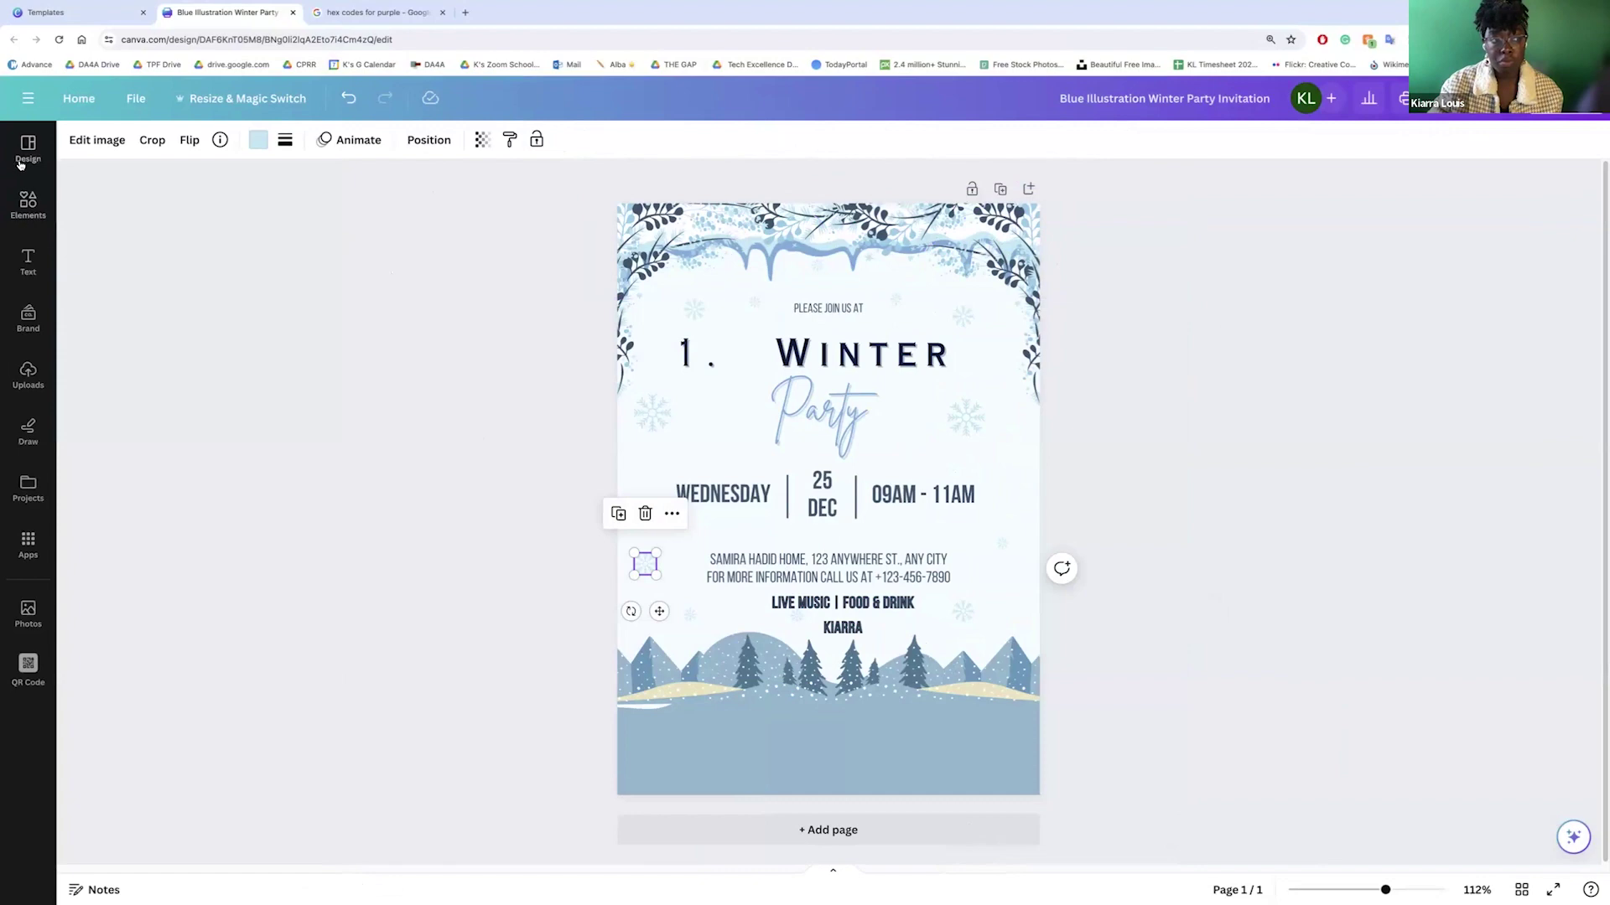
- Browse the recently used and suggested invitation templates available for the design
{"action": "left_click", "coordinate": [26, 164]}
{"action": "scroll", "coordinate": [243, 409], "scroll_direction": "down", "scroll_amount": 1}
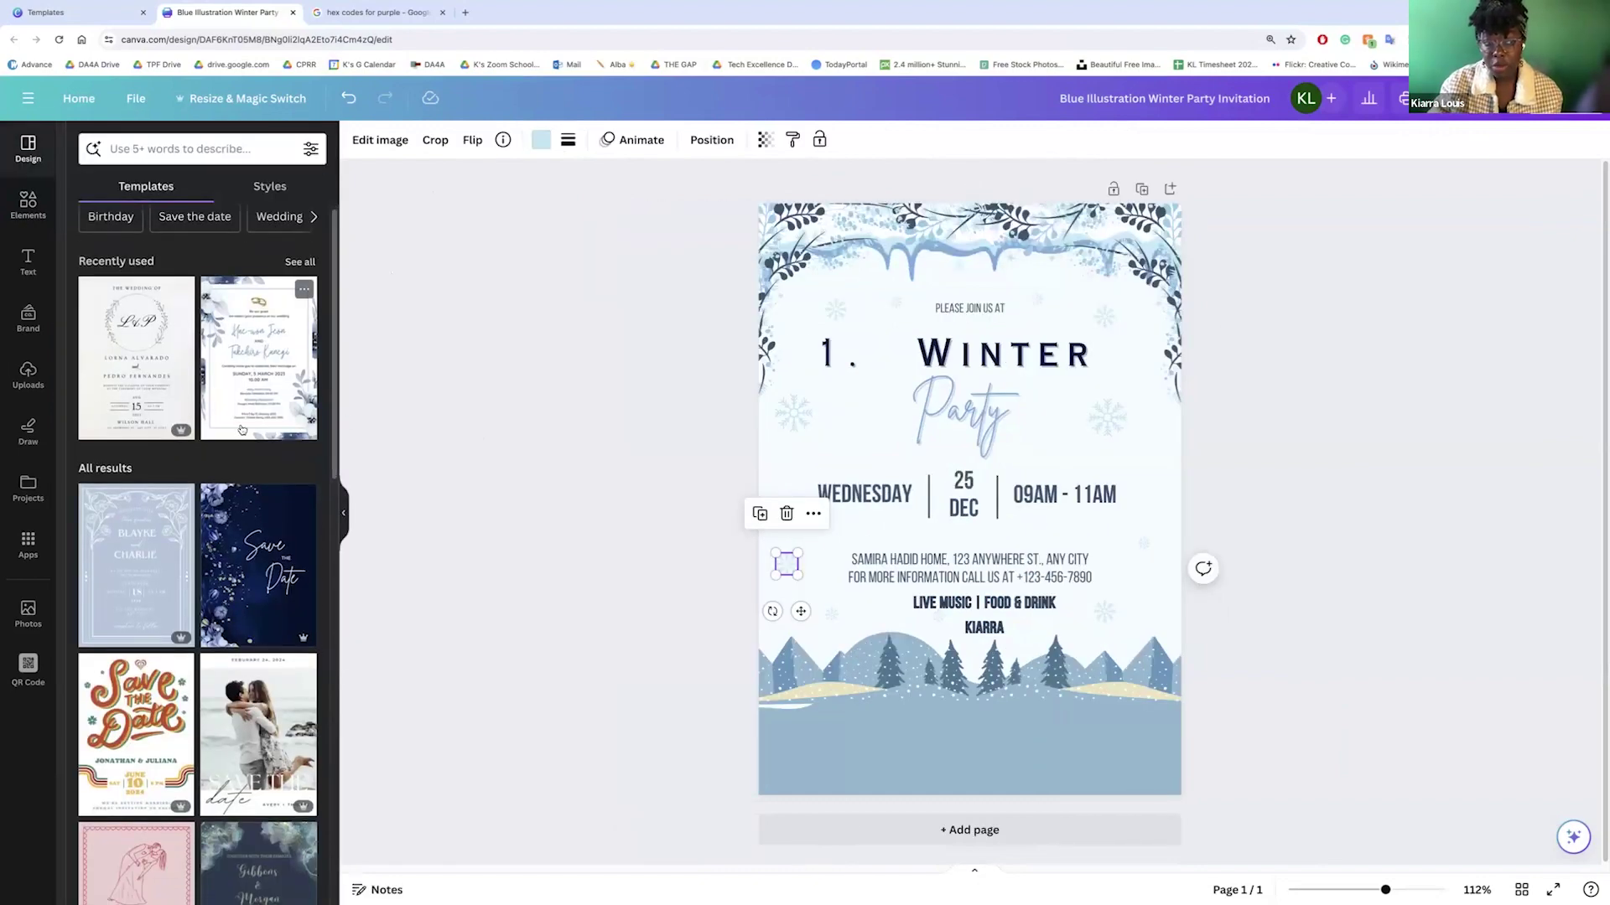
{"action": "scroll", "coordinate": [167, 378], "scroll_direction": "down", "scroll_amount": 1}
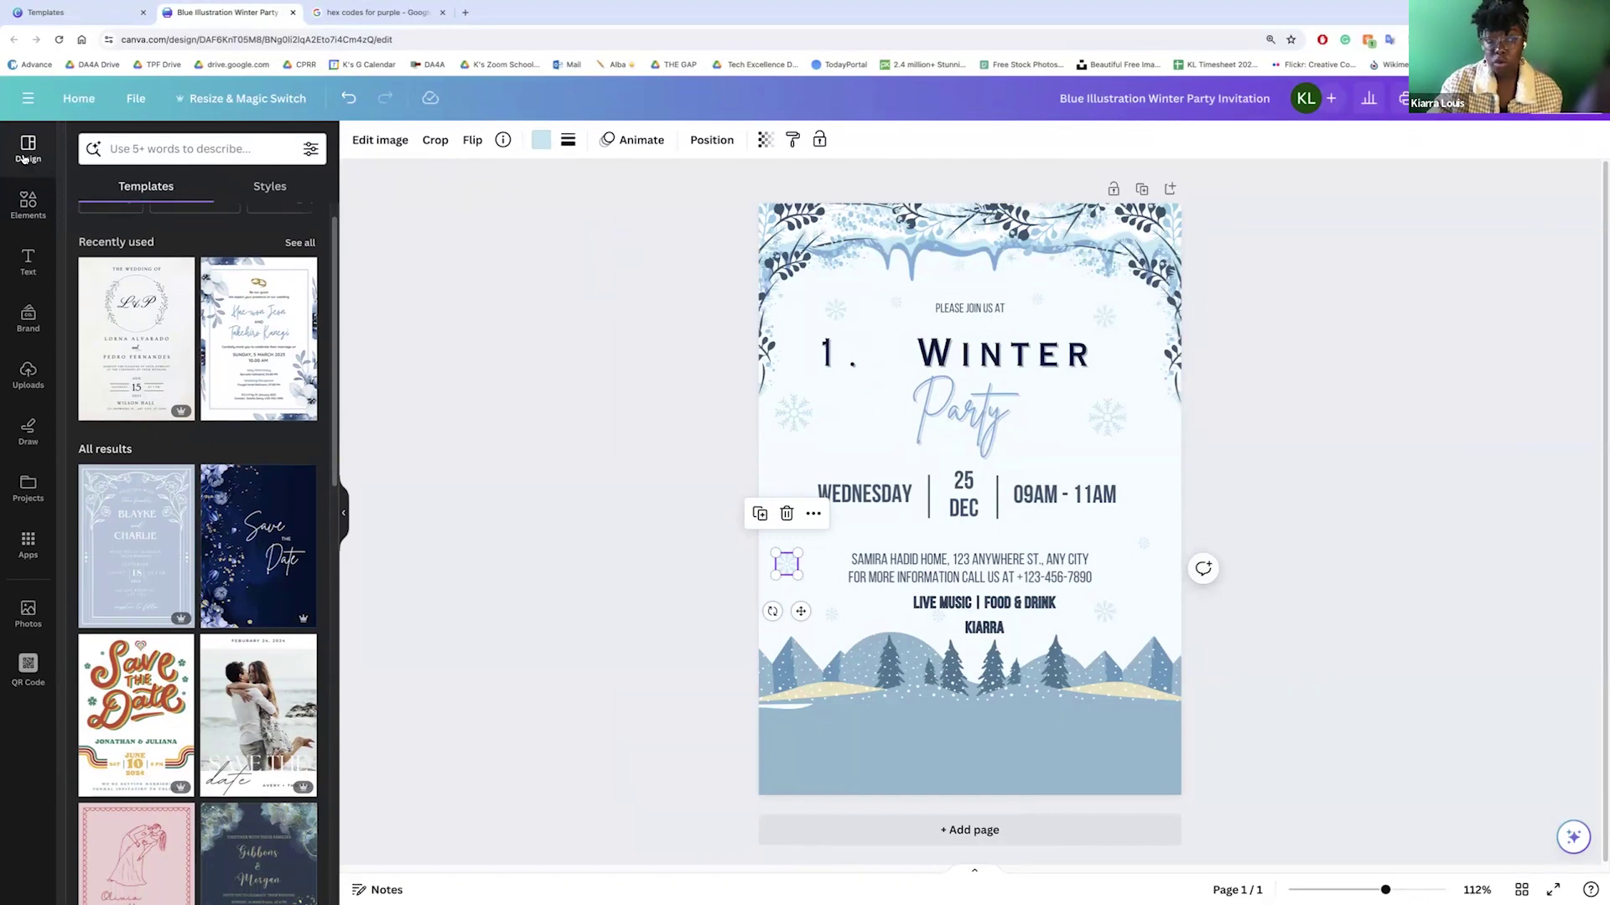
- Replace the winter party page with the Luxury Wedding Invitation template, then with the Pastel Floral Wedding Invitation template
{"action": "left_click", "coordinate": [130, 302]}
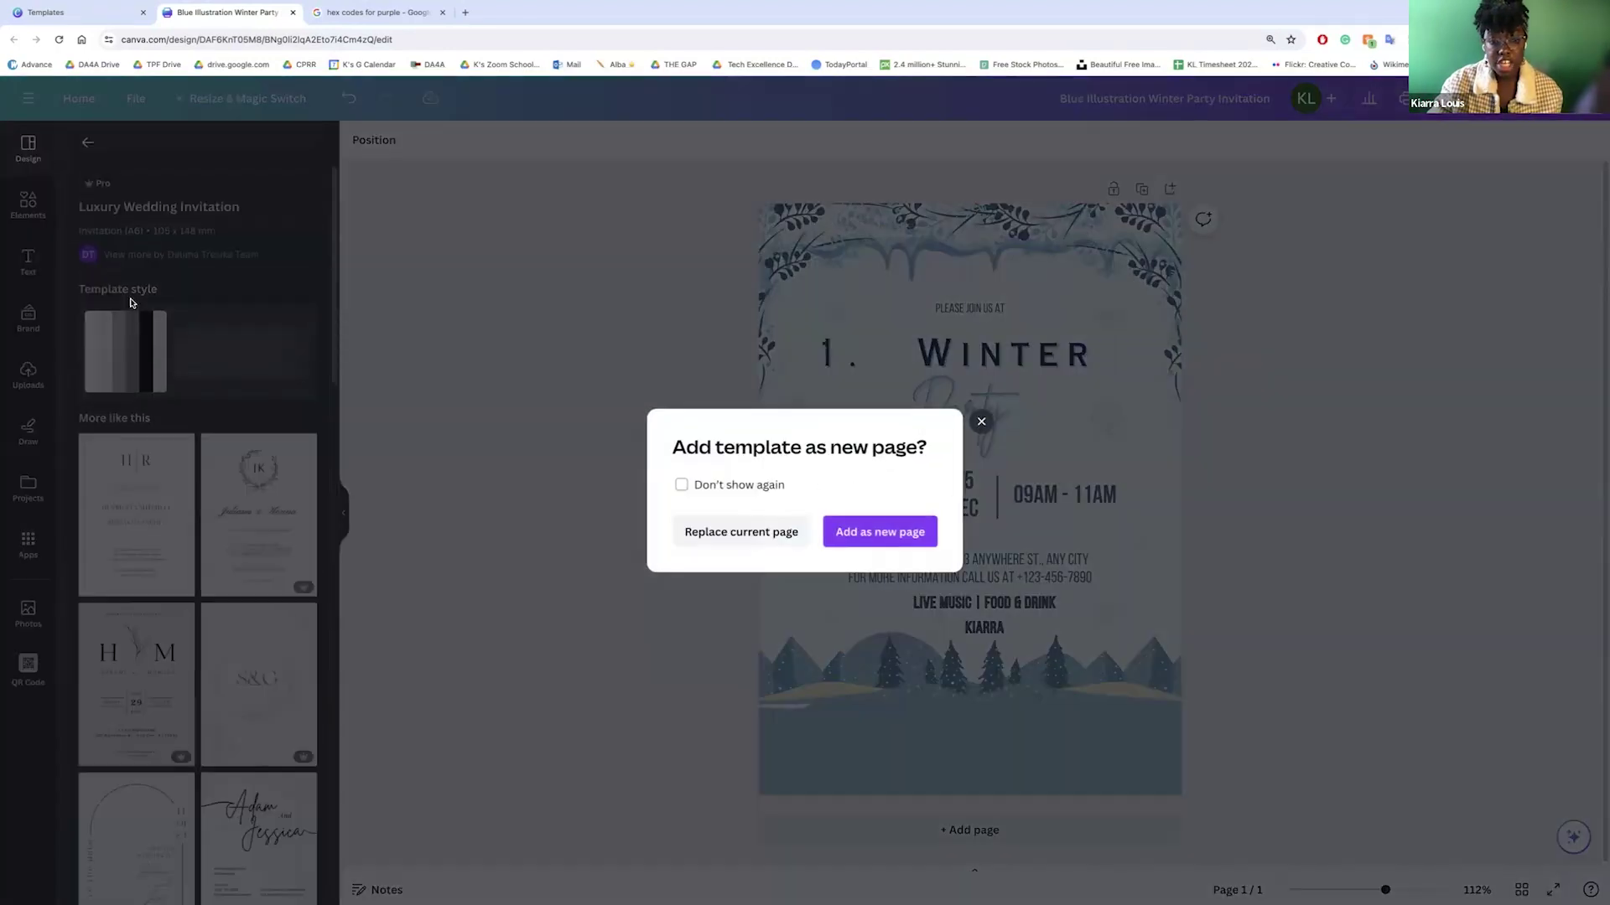
{"action": "left_click", "coordinate": [686, 533]}
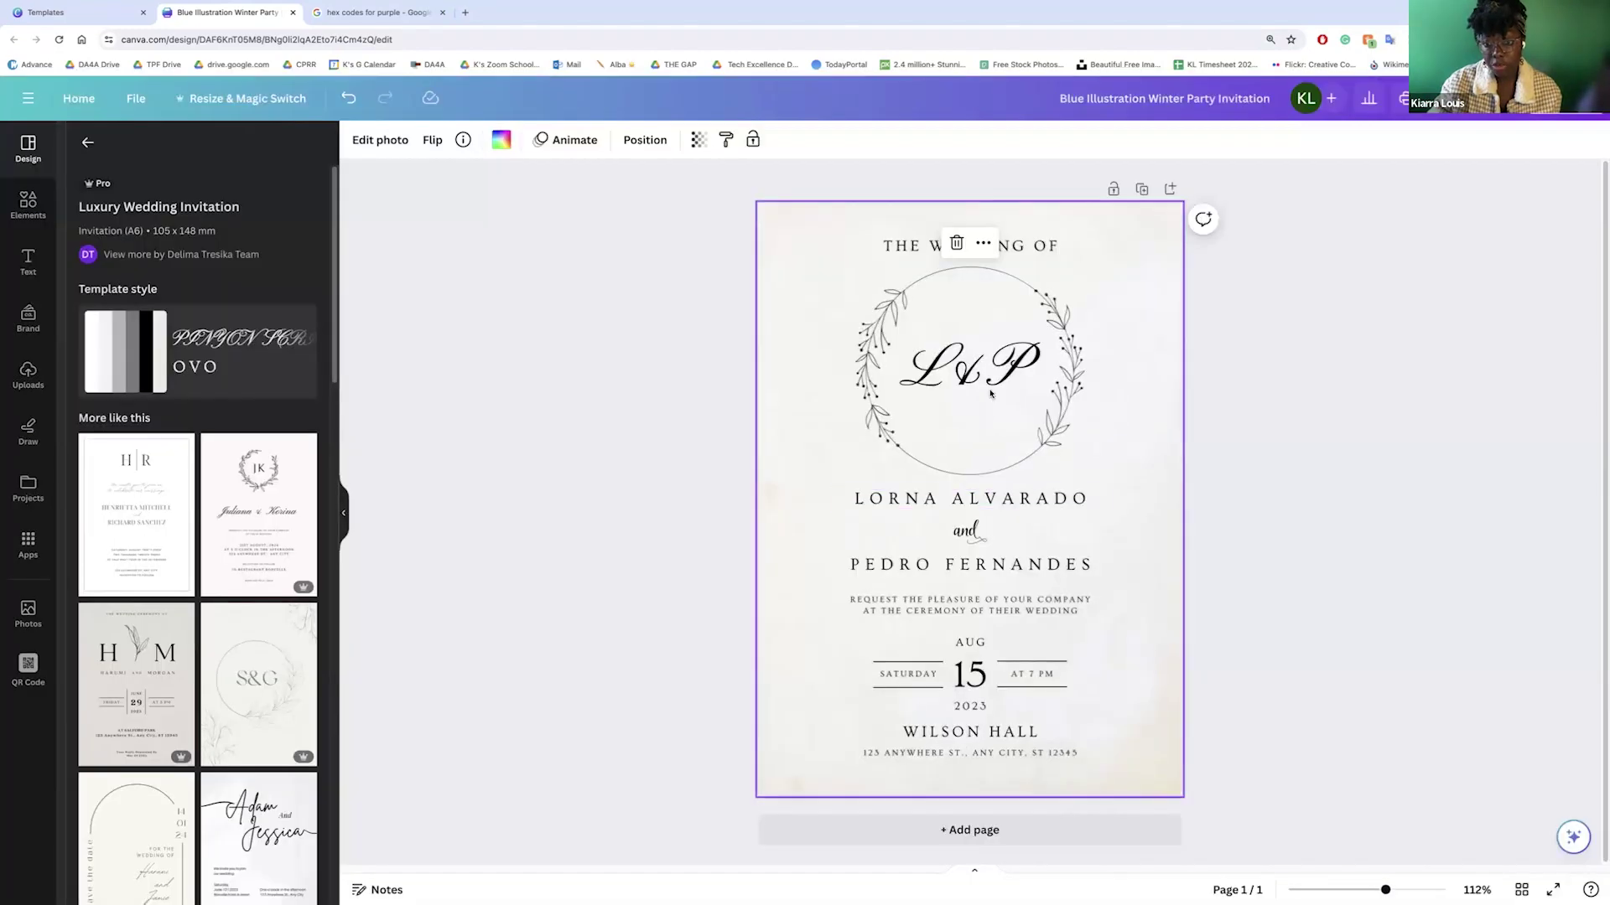
{"action": "left_click", "coordinate": [273, 501]}
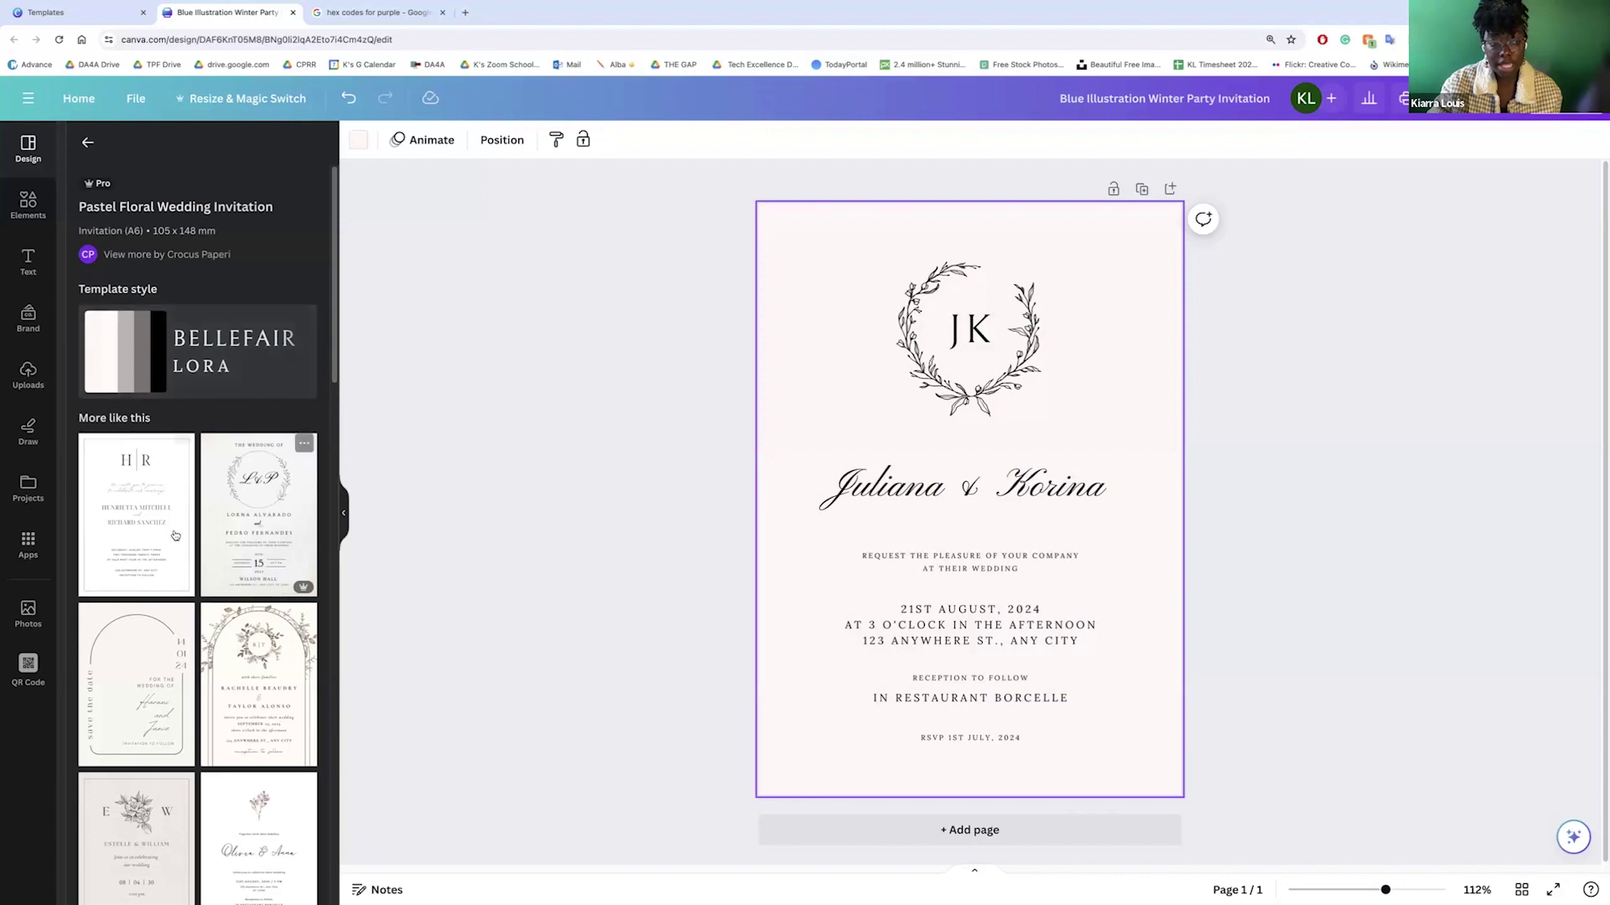
- Add a second page to the design and apply the Luxury Wedding Invitation template to it
{"action": "left_click", "coordinate": [970, 830]}
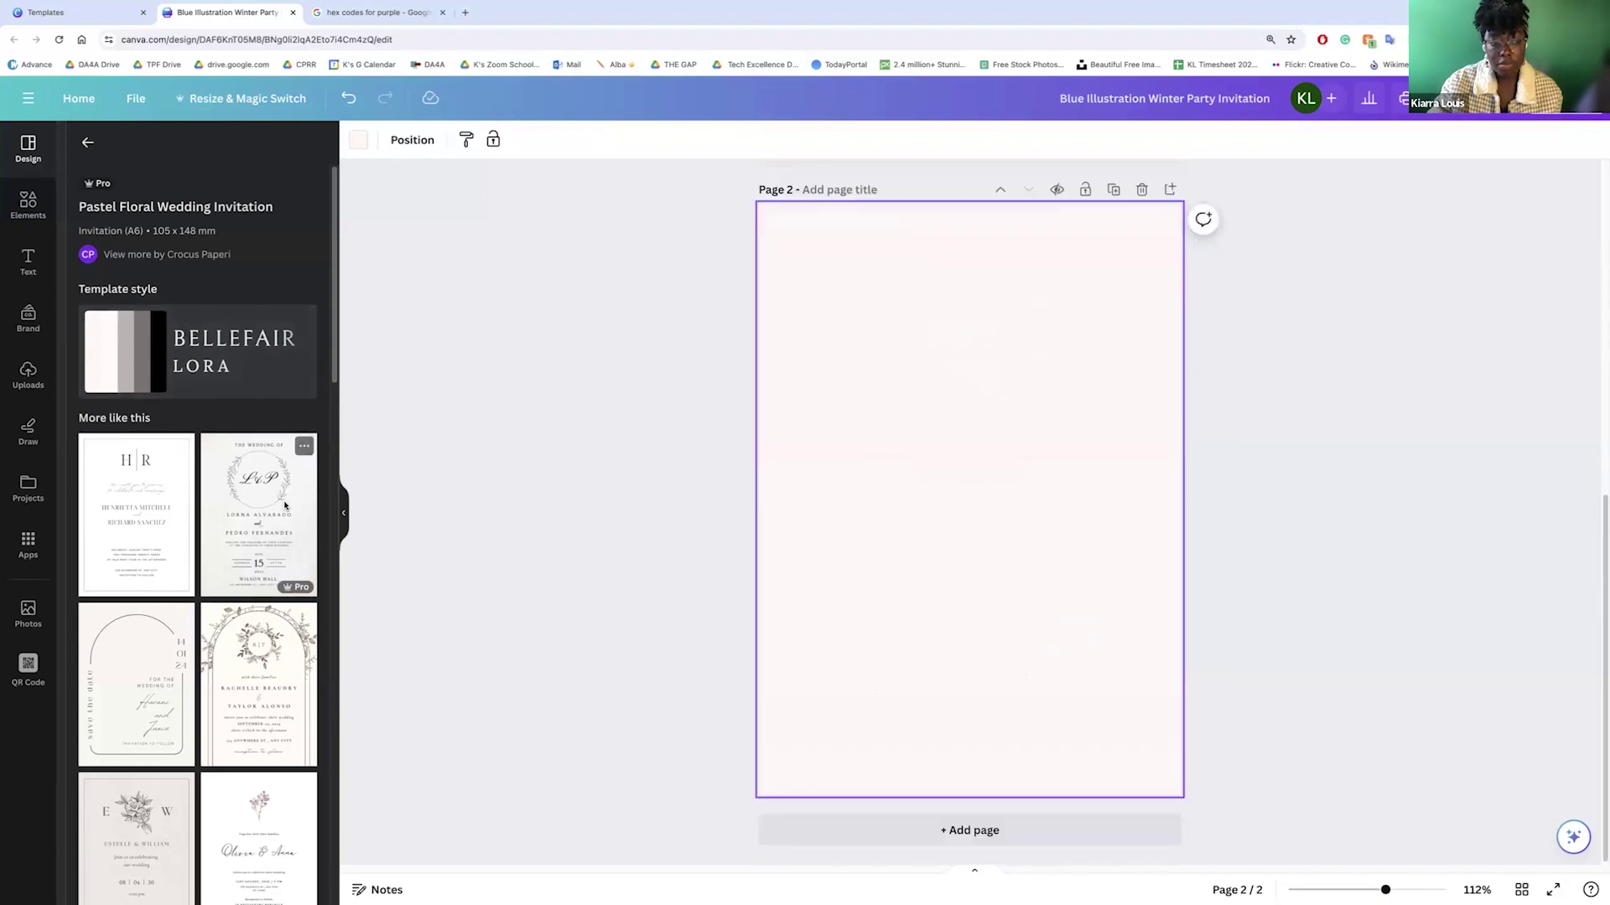
{"action": "left_click", "coordinate": [285, 506]}
{"action": "scroll", "coordinate": [772, 373], "scroll_direction": "up", "scroll_amount": 5}
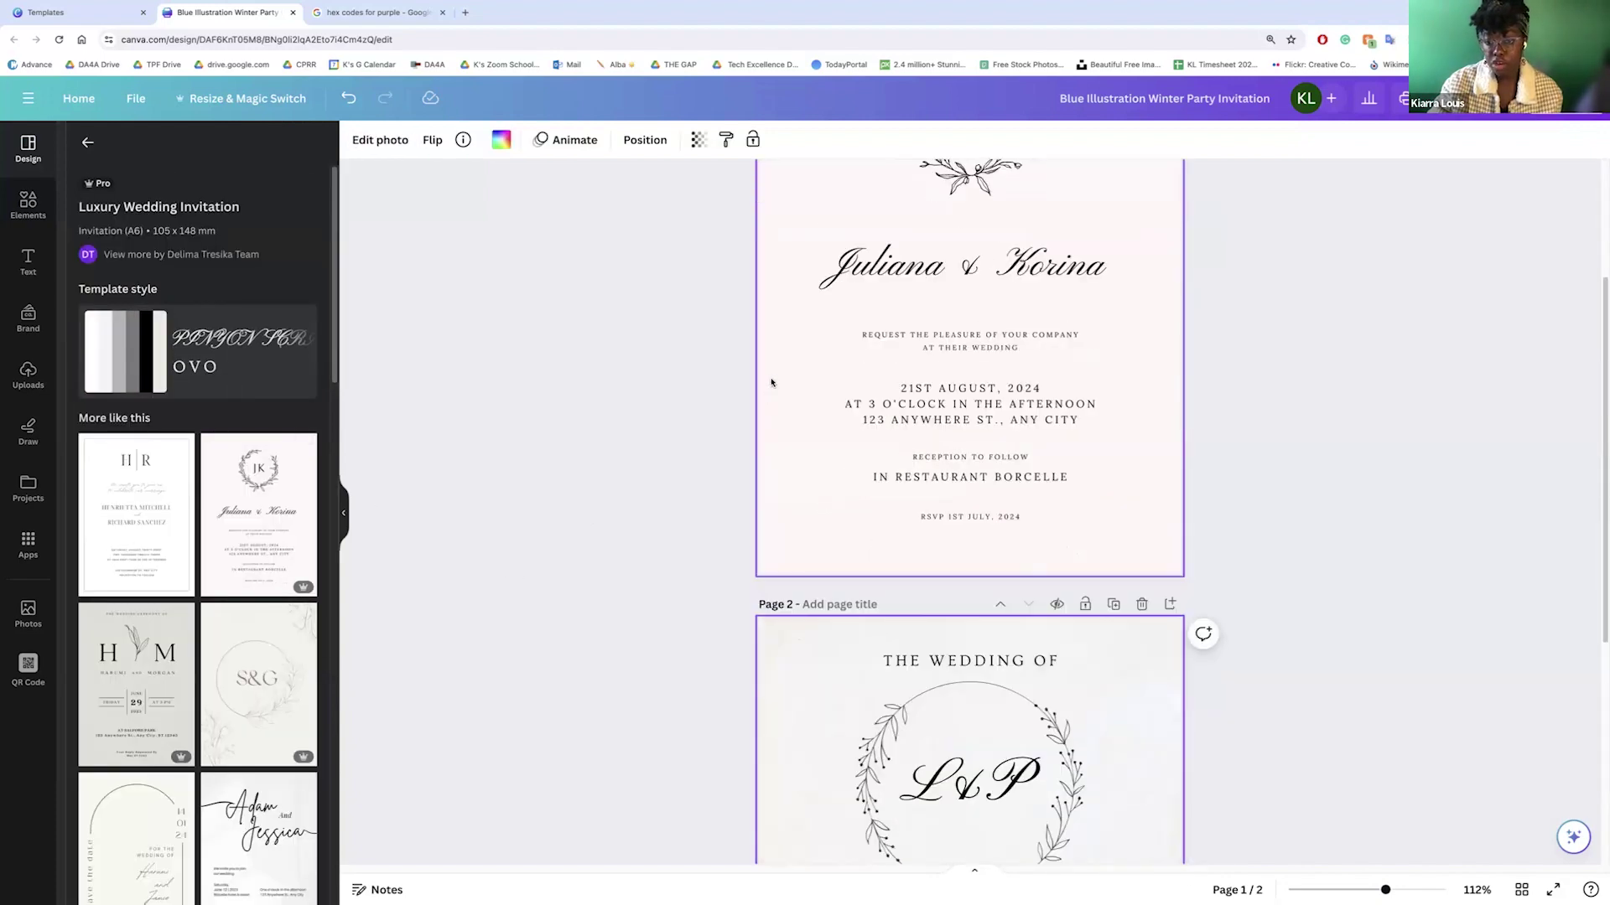
{"action": "scroll", "coordinate": [682, 374], "scroll_direction": "up", "scroll_amount": 3}
{"action": "scroll", "coordinate": [823, 409], "scroll_direction": "down", "scroll_amount": 5}
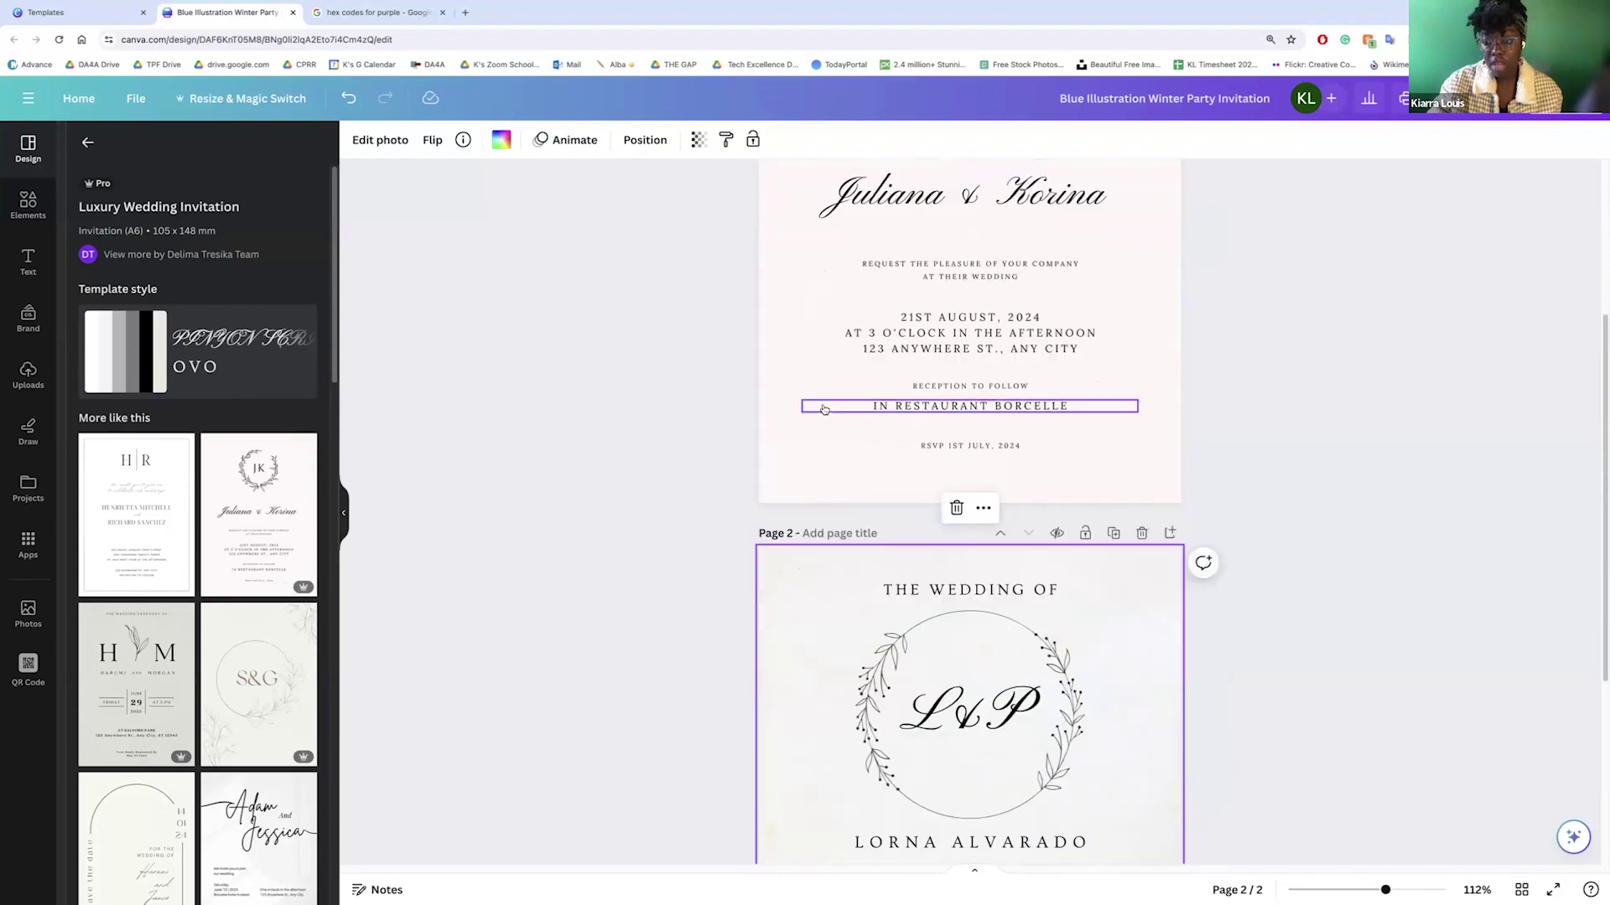
{"action": "scroll", "coordinate": [824, 409], "scroll_direction": "down", "scroll_amount": 2}
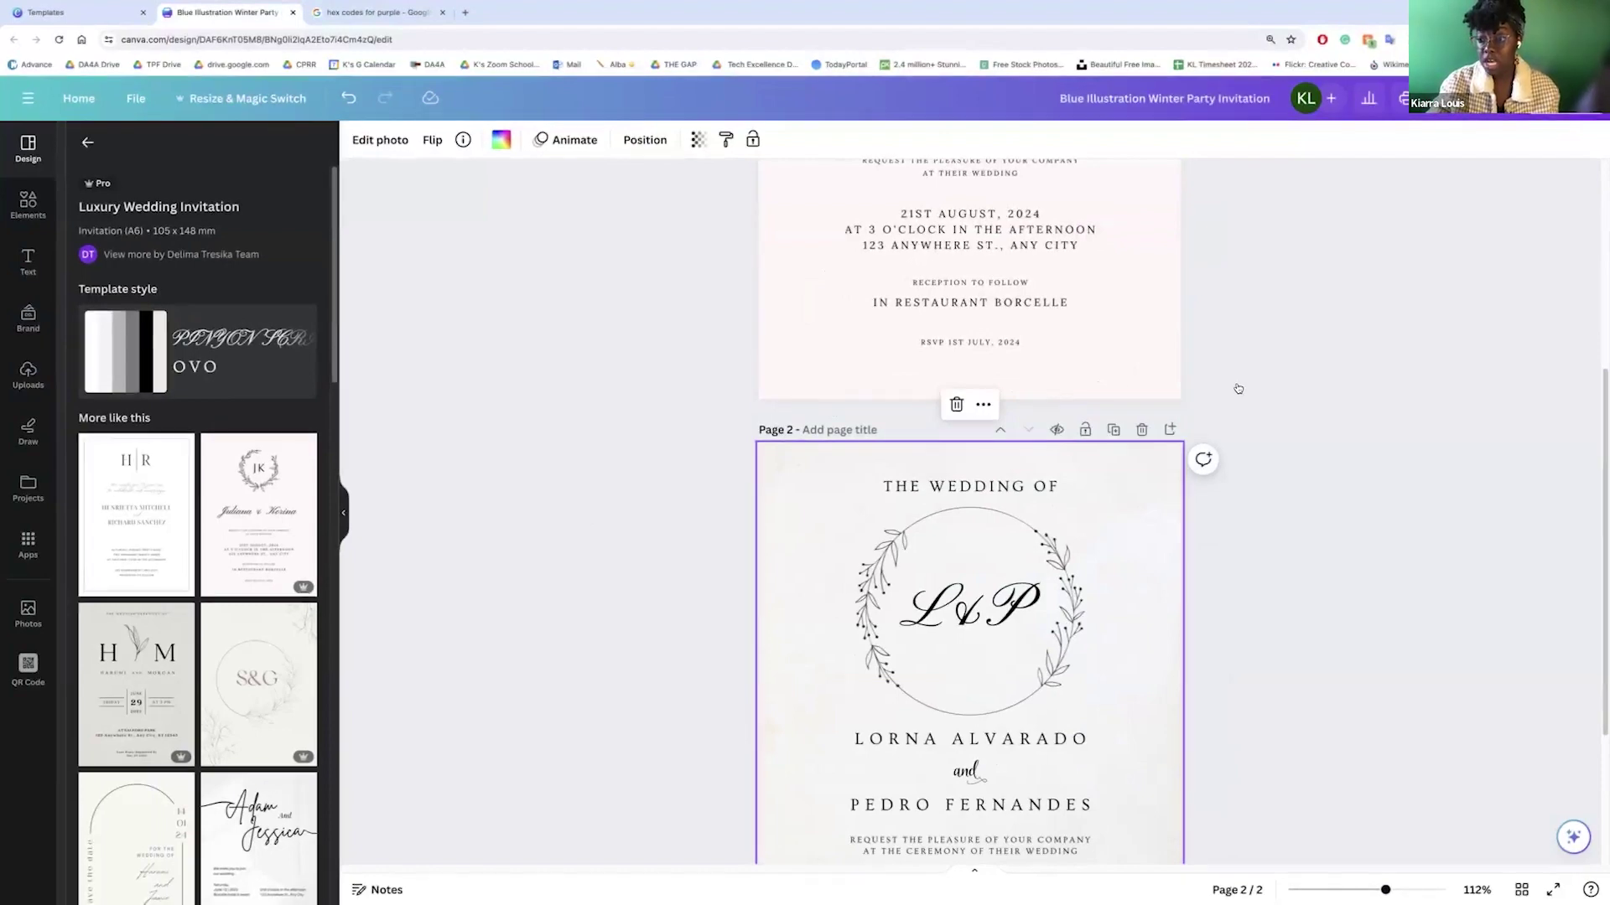
{"action": "scroll", "coordinate": [683, 395], "scroll_direction": "up", "scroll_amount": 2}
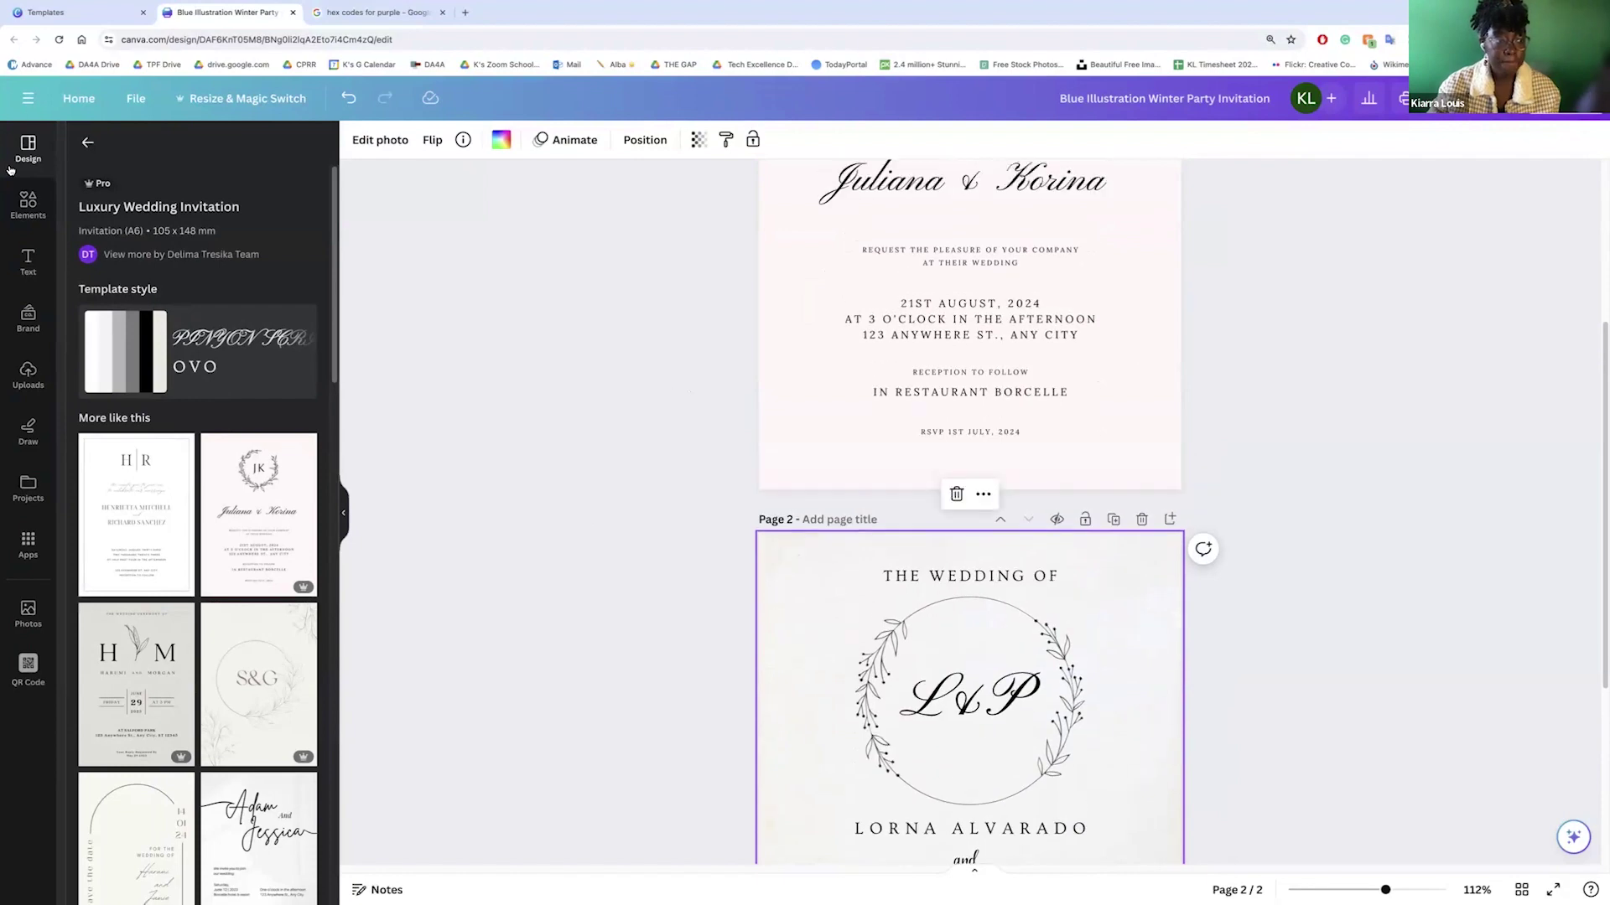
- Leave the template details and search the design elements for "Crown"
{"action": "left_click", "coordinate": [85, 144]}
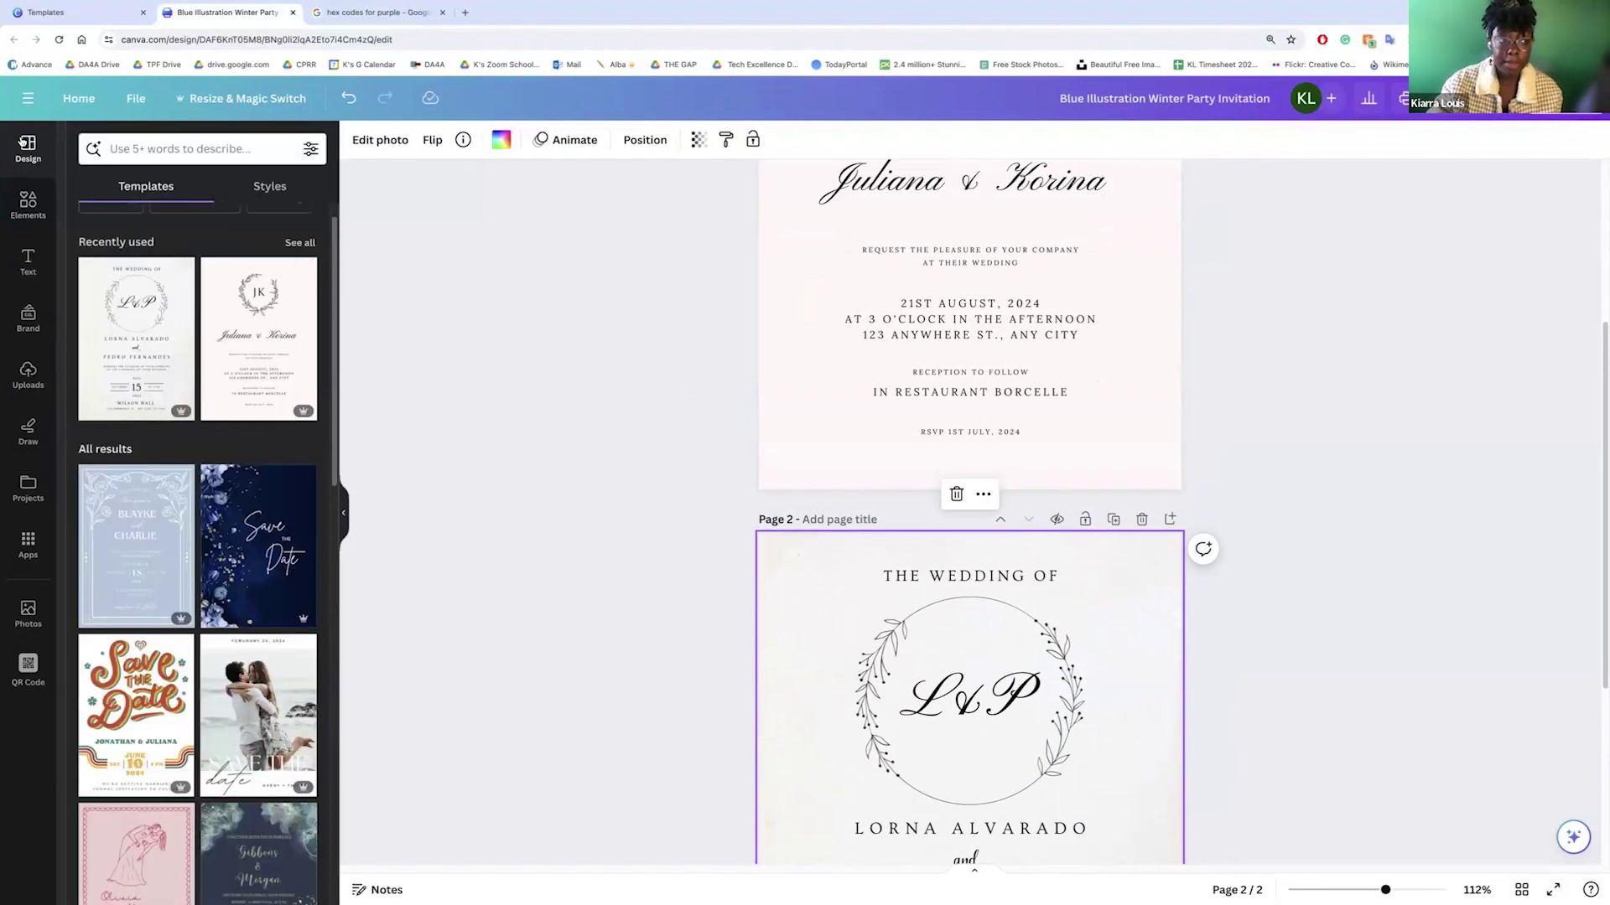
{"action": "left_click", "coordinate": [25, 203]}
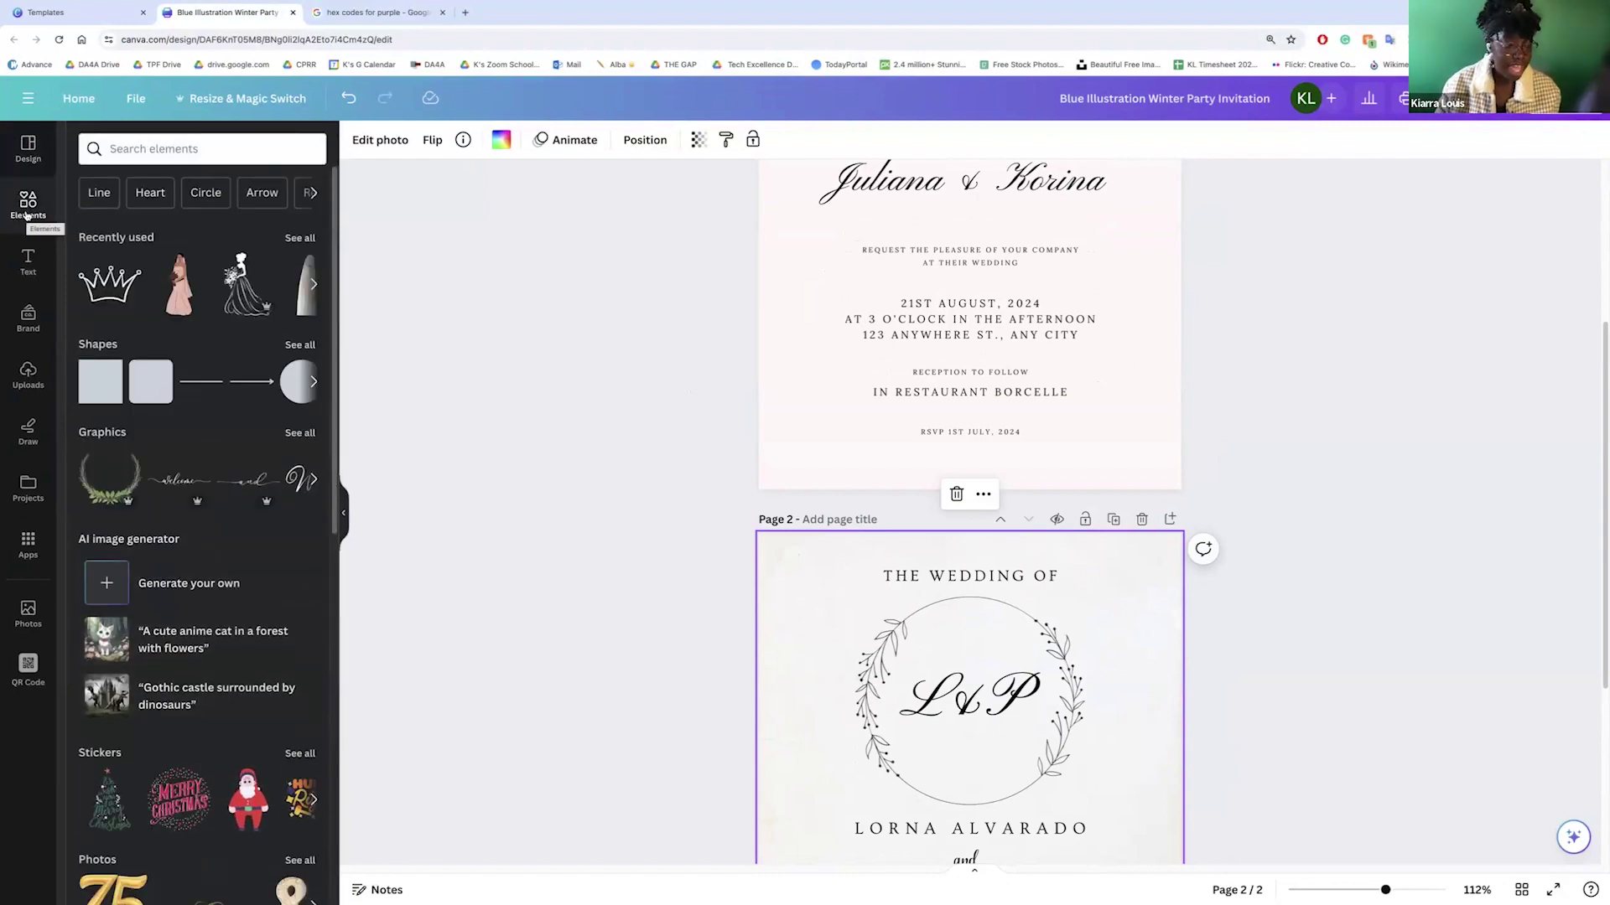
{"action": "left_click", "coordinate": [165, 149]}
{"action": "type", "text": "C"}
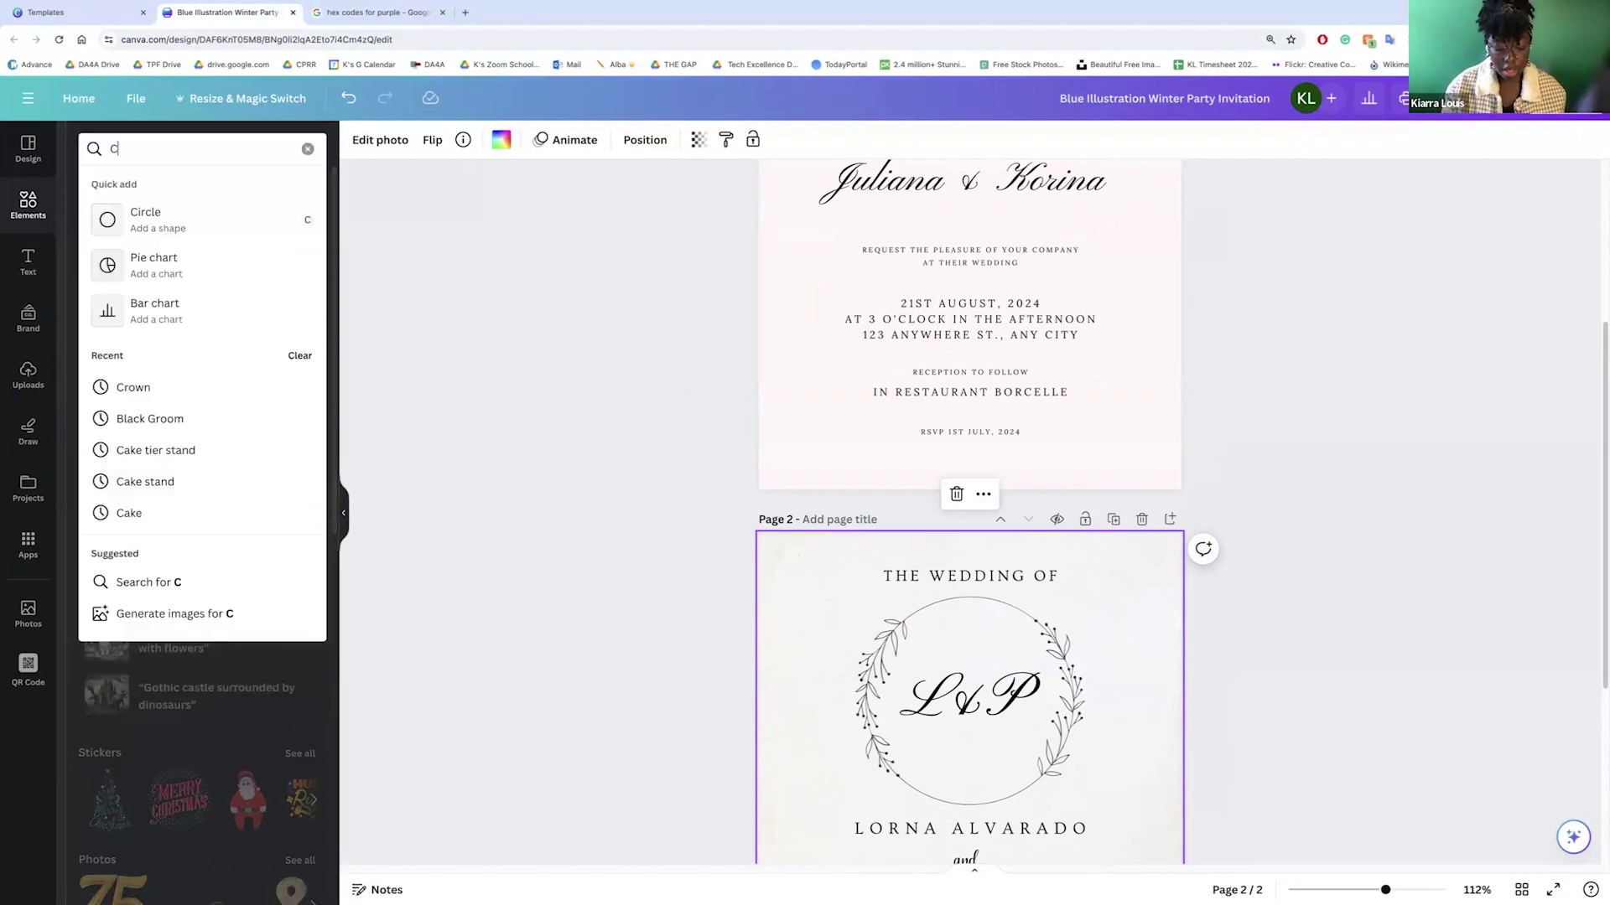
{"action": "type", "text": "rown"}
{"action": "key", "text": "Return"}
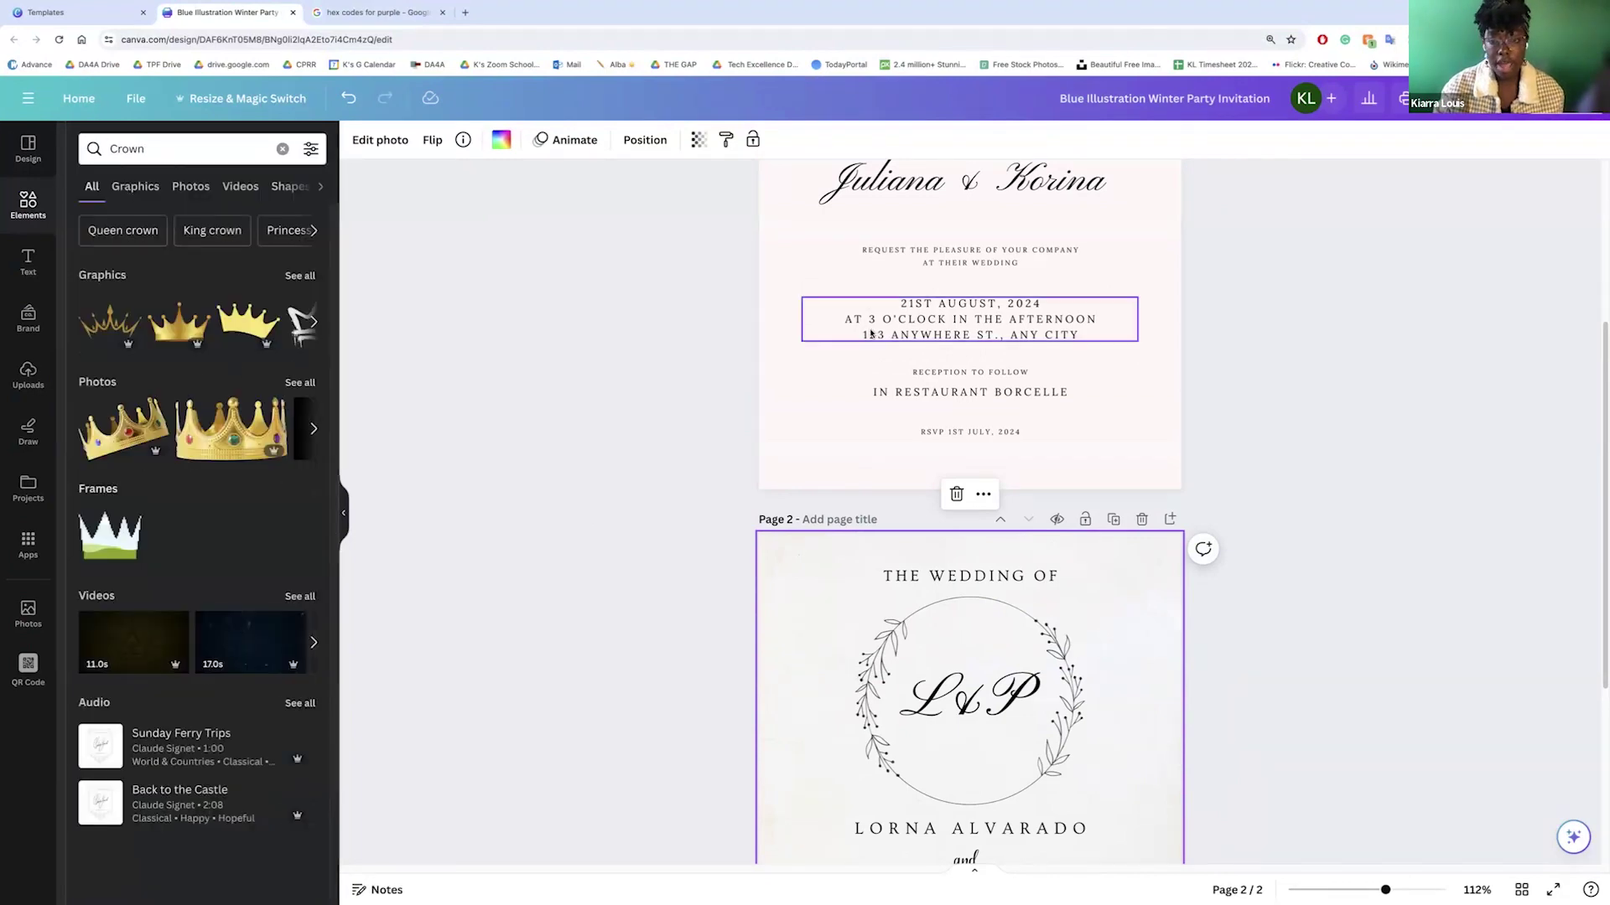
{"action": "scroll", "coordinate": [872, 333], "scroll_direction": "up", "scroll_amount": 4}
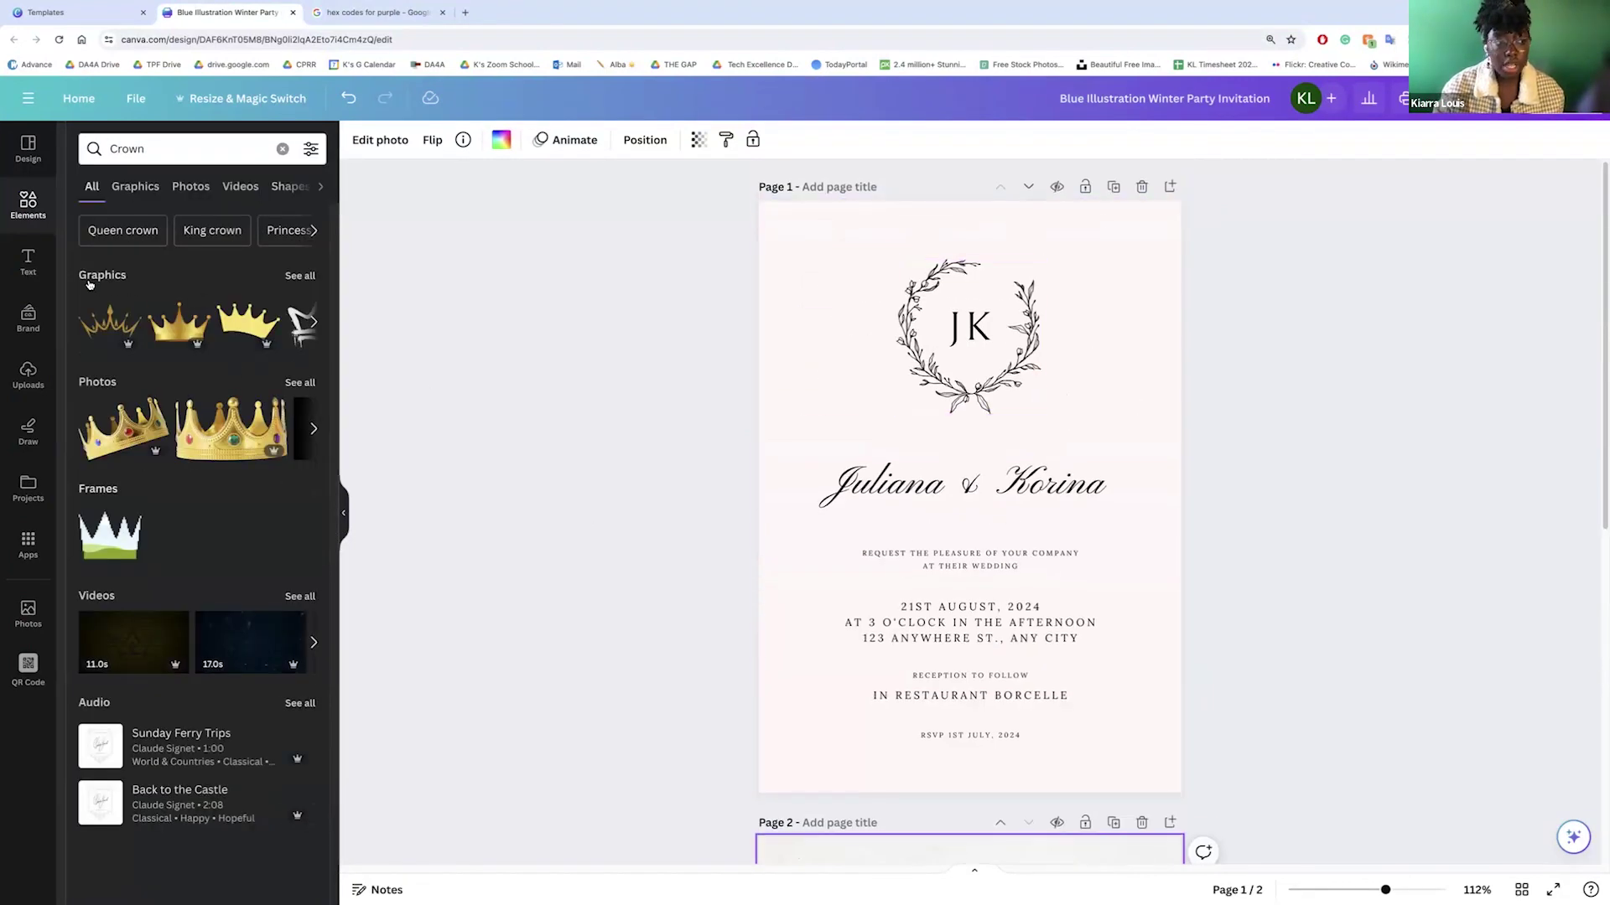
- Browse the crown results by type, covering graphics, photos, videos and frames
{"action": "left_click", "coordinate": [302, 276]}
{"action": "scroll", "coordinate": [245, 383], "scroll_direction": "down", "scroll_amount": 2}
{"action": "scroll", "coordinate": [245, 383], "scroll_direction": "down", "scroll_amount": 1}
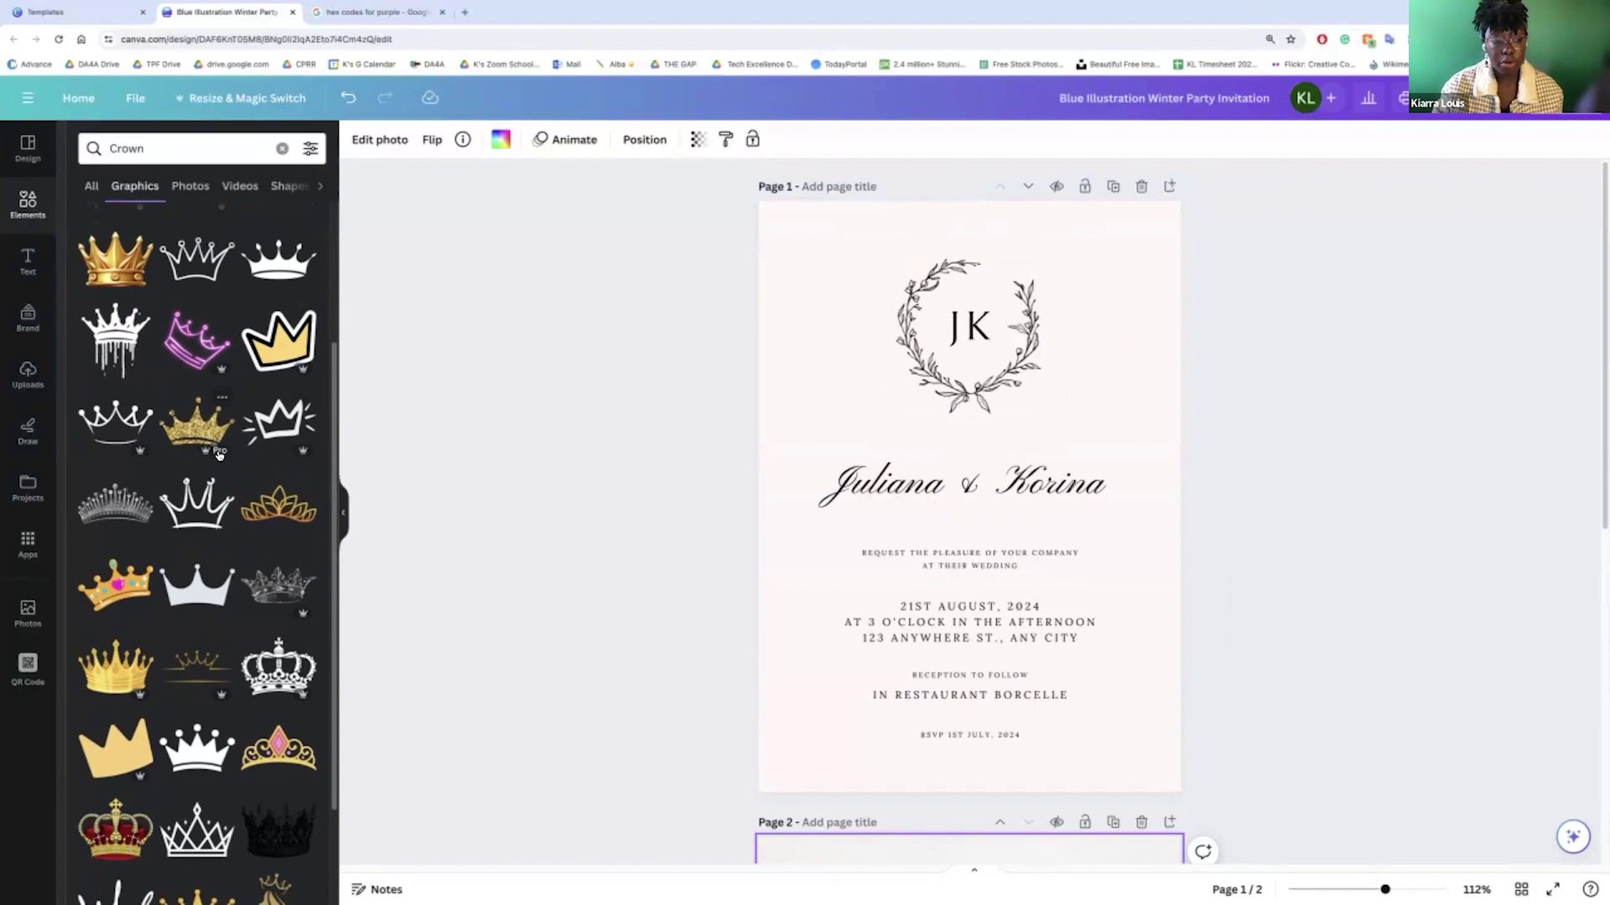
{"action": "scroll", "coordinate": [219, 454], "scroll_direction": "down", "scroll_amount": 1}
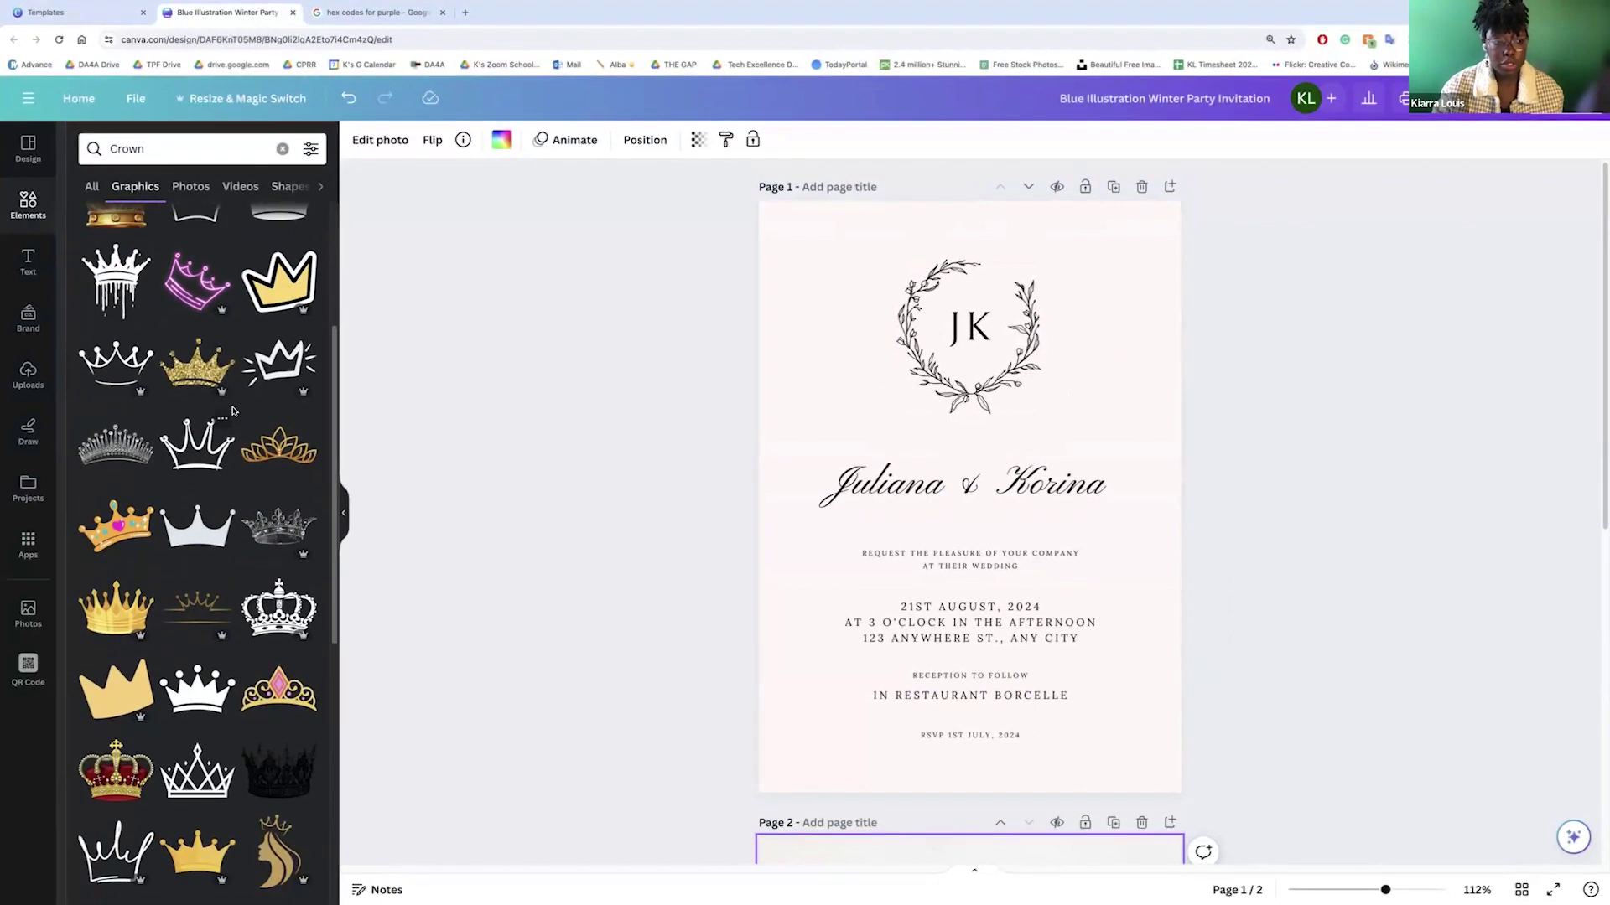
{"action": "left_click", "coordinate": [191, 187]}
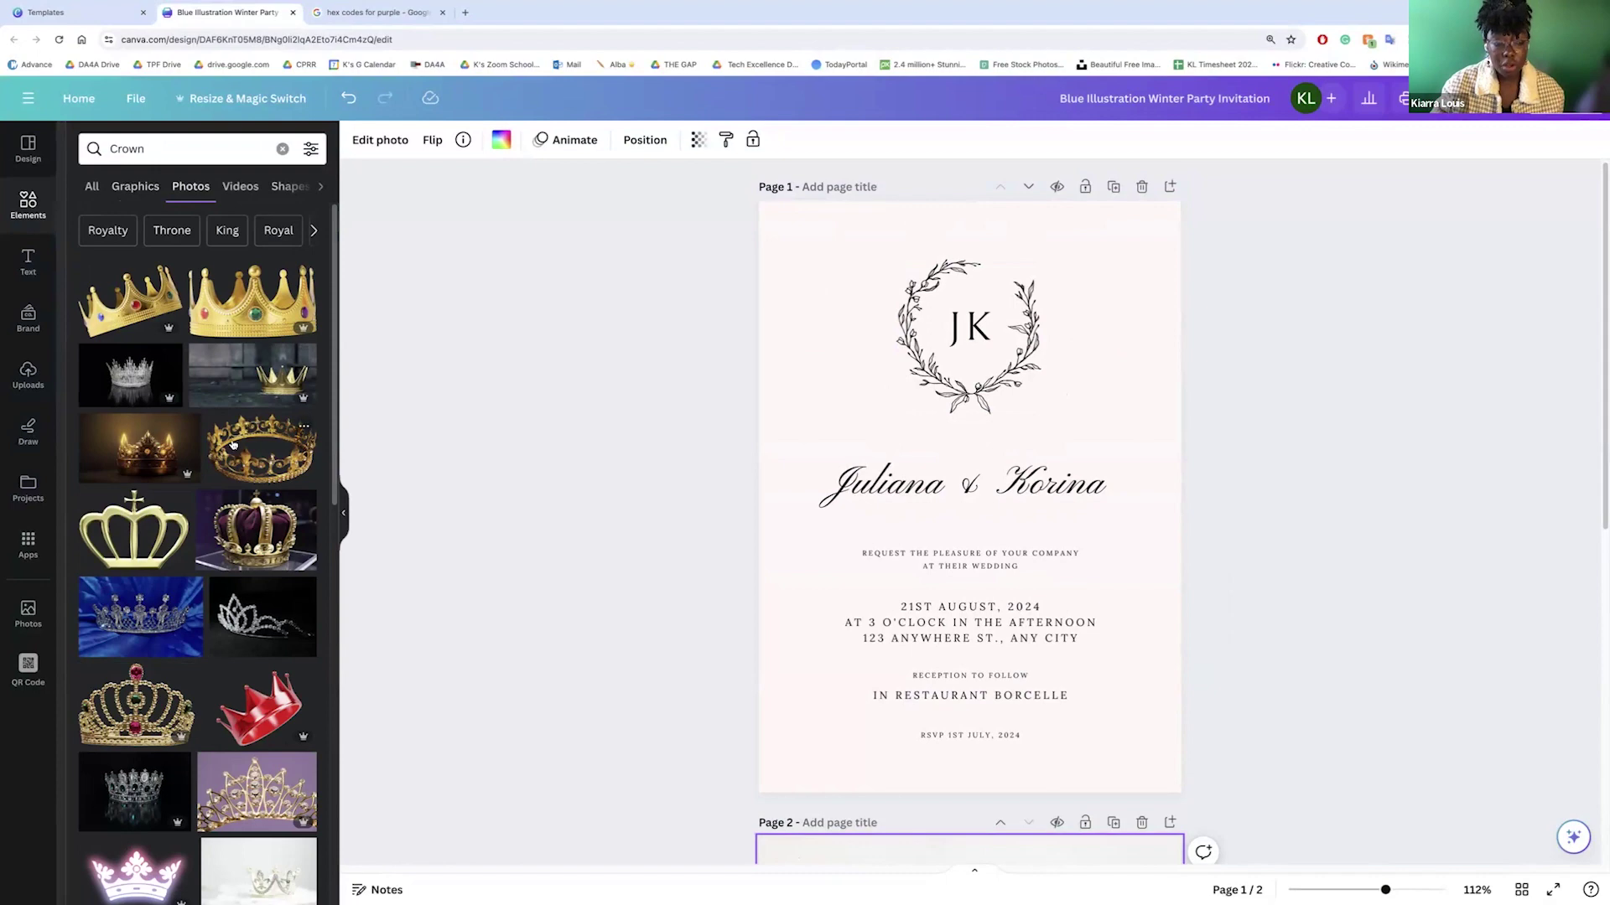
{"action": "scroll", "coordinate": [230, 445], "scroll_direction": "down", "scroll_amount": 4}
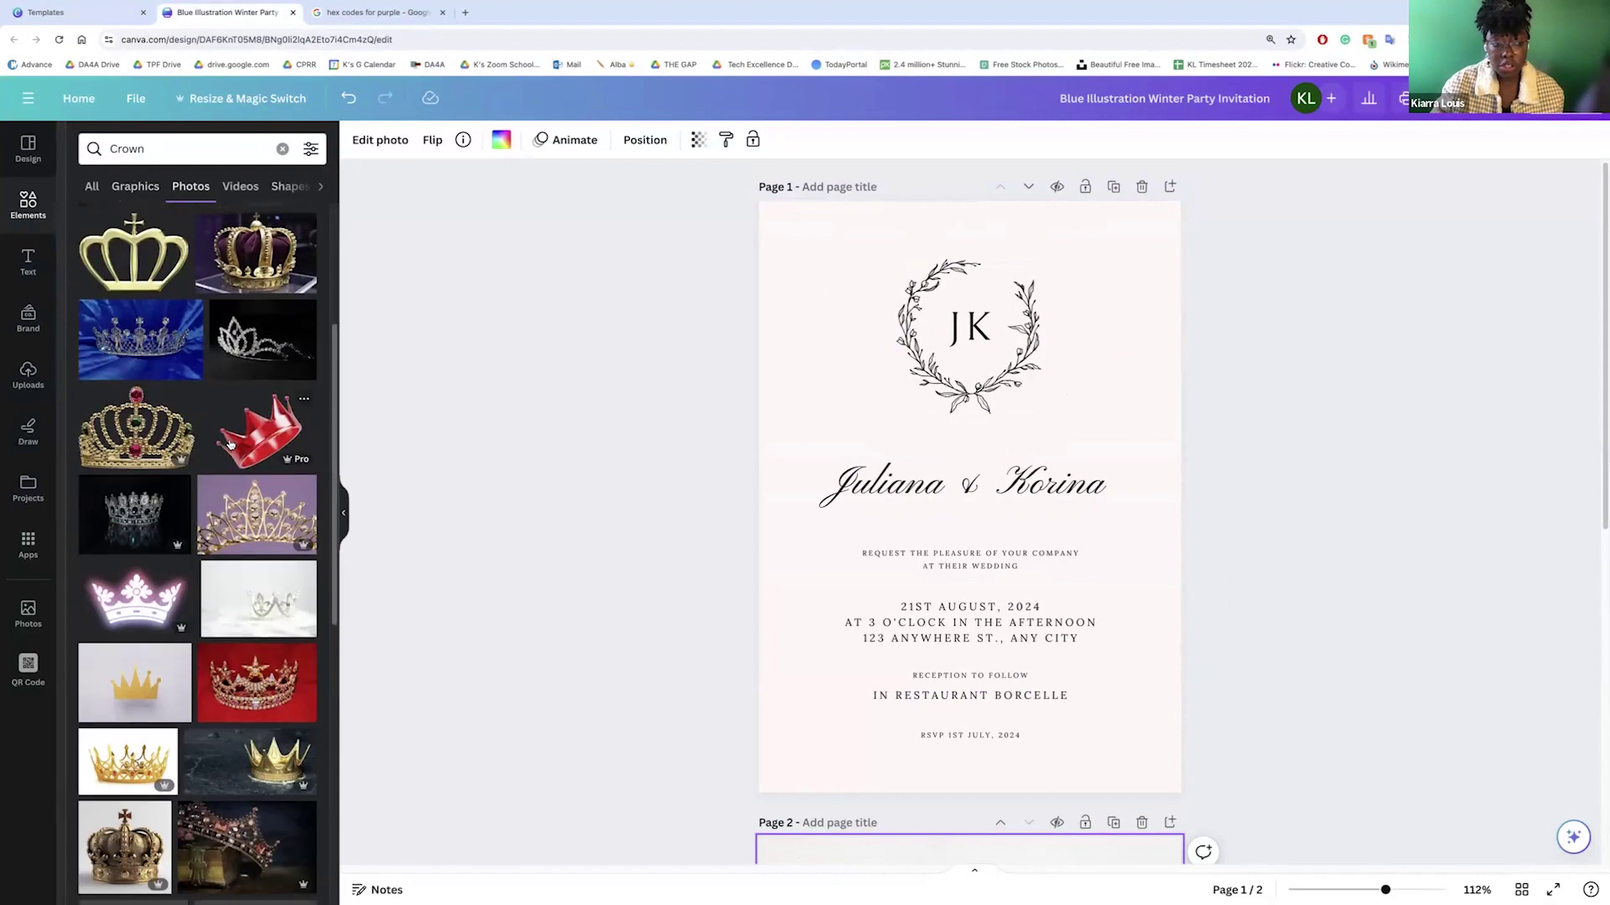
{"action": "scroll", "coordinate": [230, 445], "scroll_direction": "down", "scroll_amount": 3}
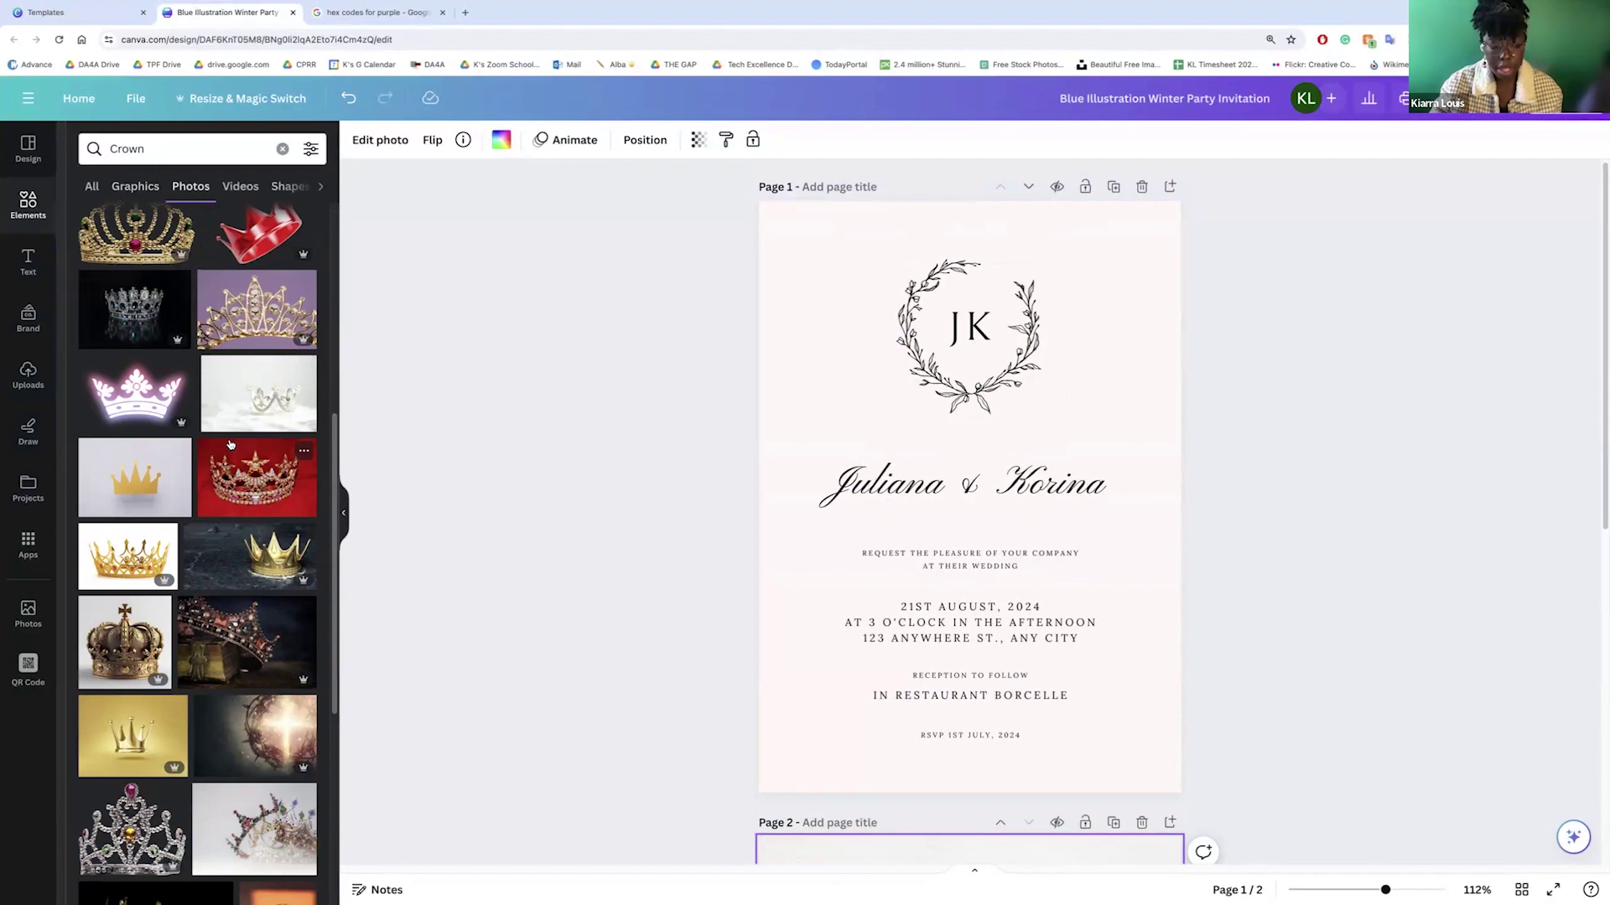
{"action": "scroll", "coordinate": [230, 446], "scroll_direction": "down", "scroll_amount": 3}
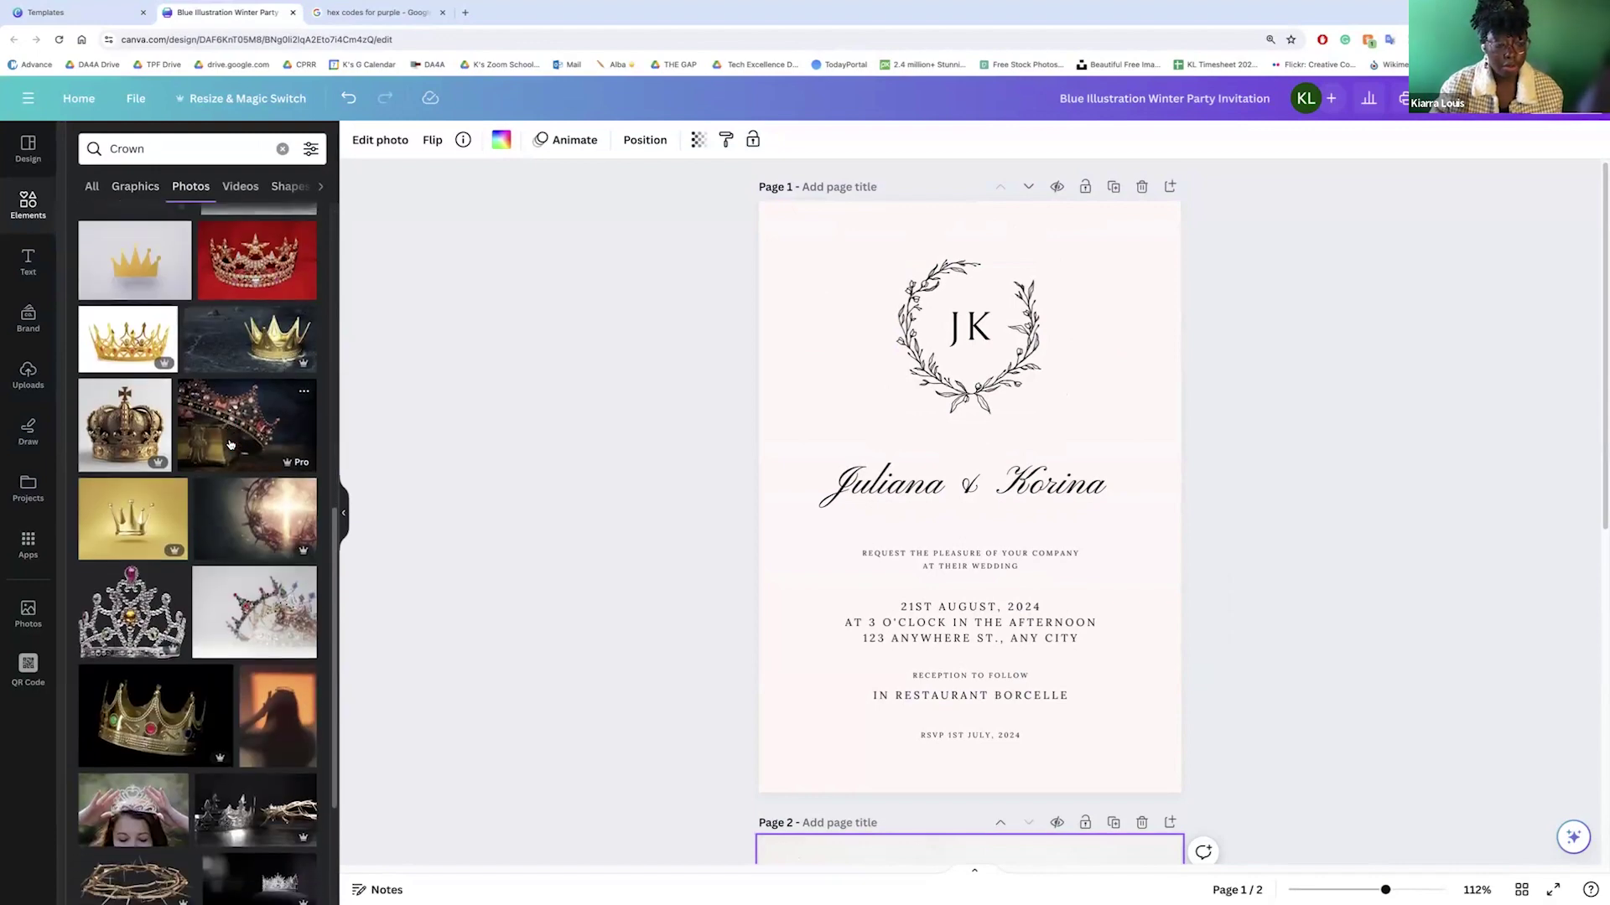
{"action": "scroll", "coordinate": [229, 445], "scroll_direction": "down", "scroll_amount": 2}
{"action": "left_click", "coordinate": [240, 188]}
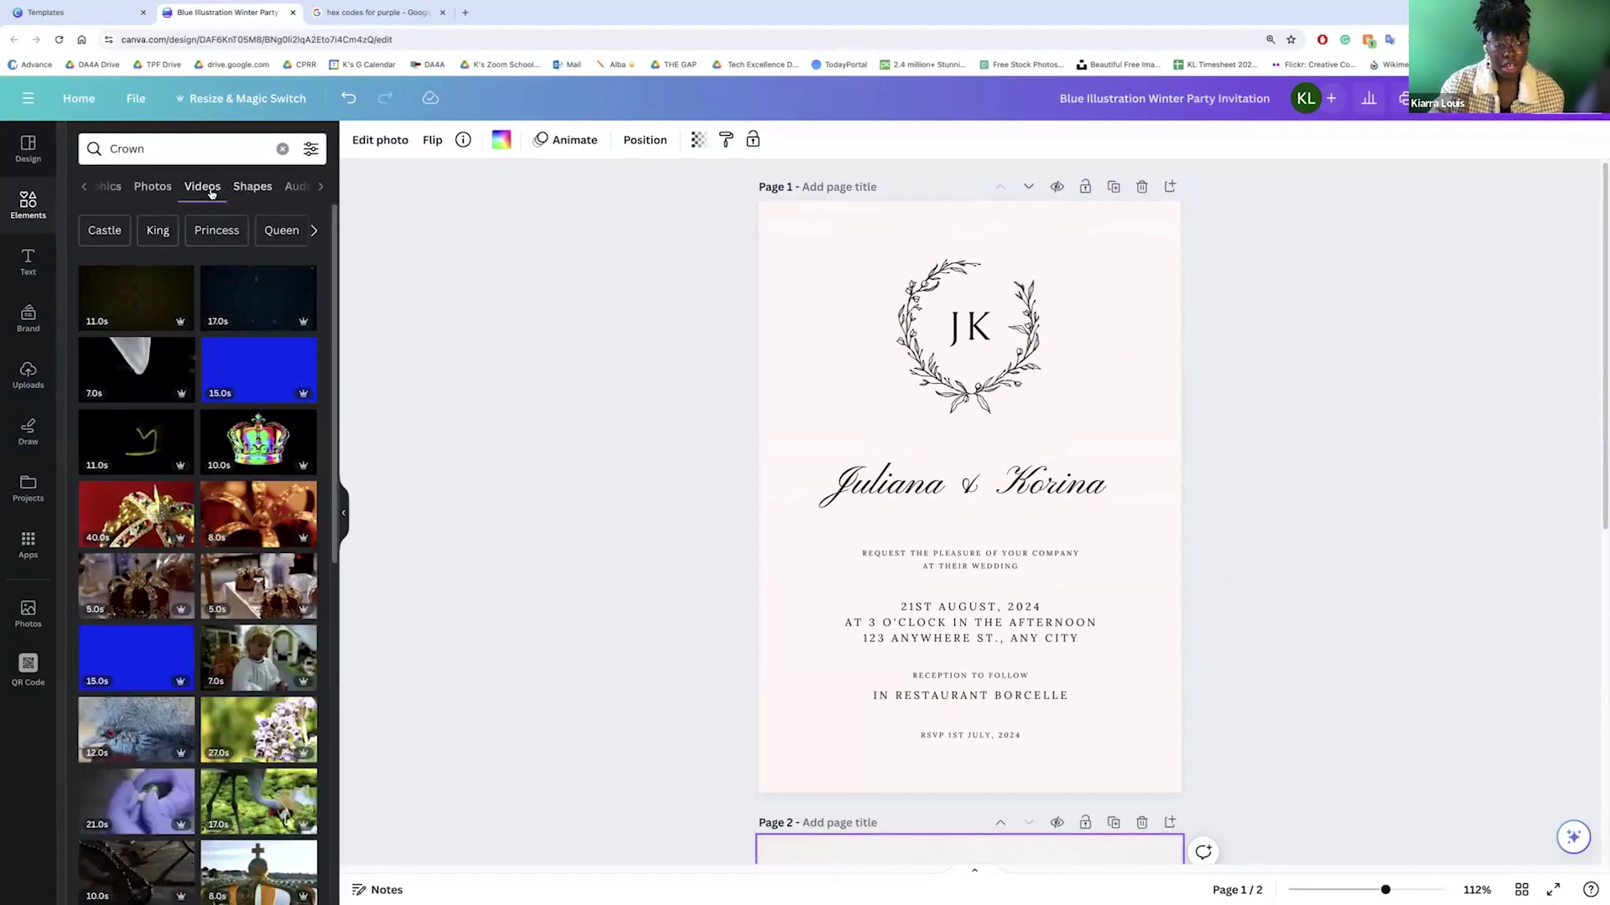
{"action": "left_click", "coordinate": [251, 188]}
{"action": "left_click", "coordinate": [275, 191]}
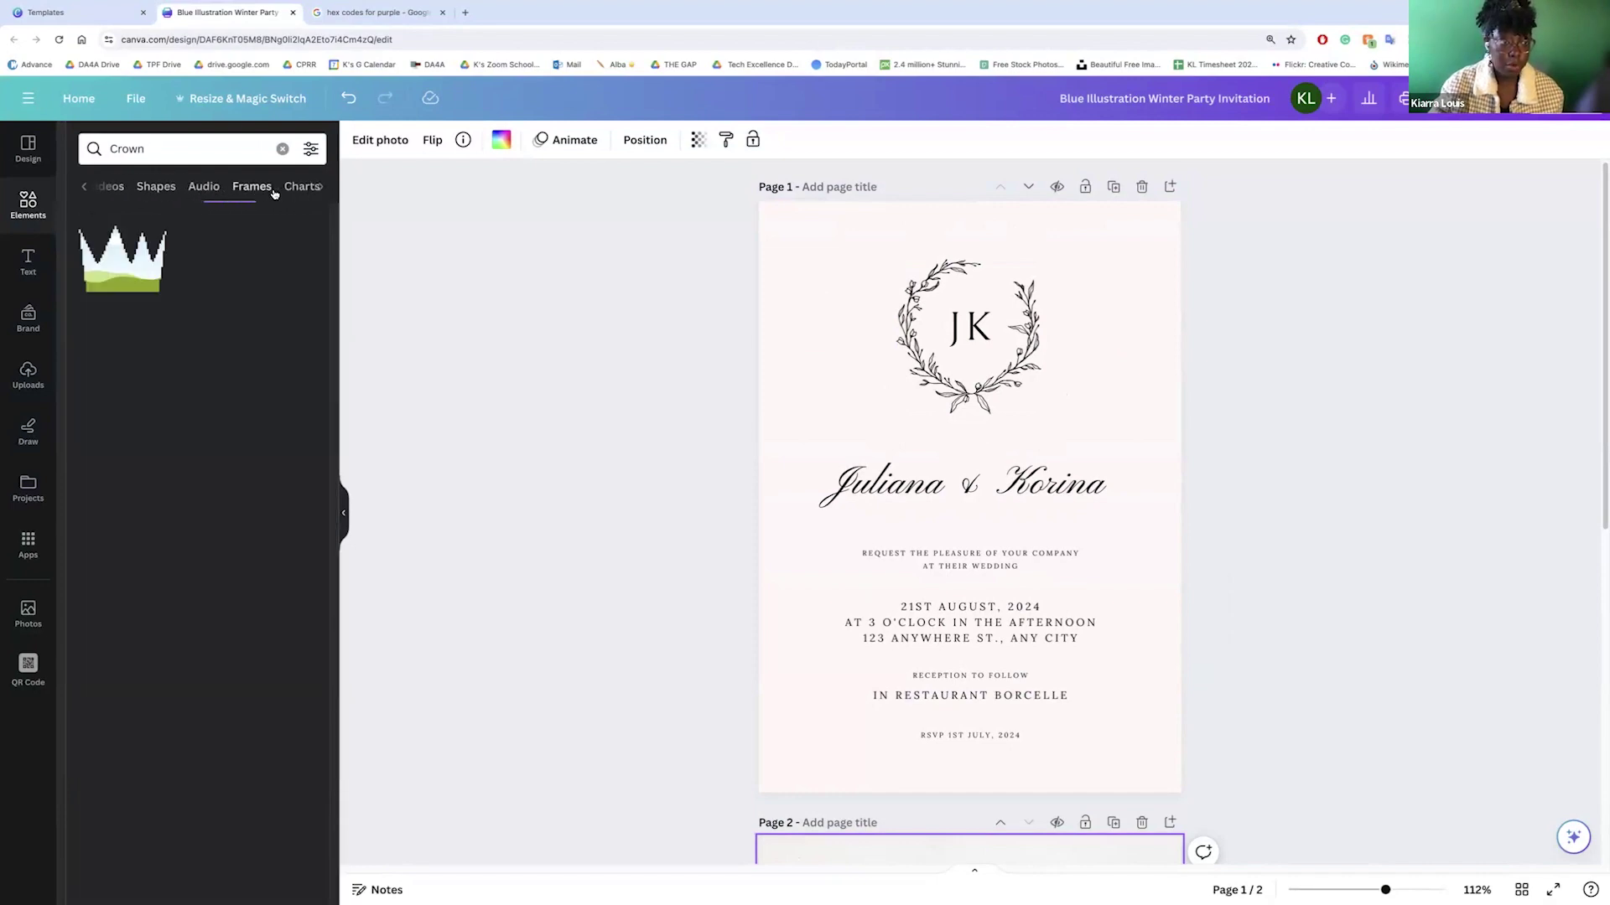
- Clear the crown search and search the design elements for "Kid"
{"action": "left_click", "coordinate": [89, 191]}
{"action": "left_click", "coordinate": [176, 151]}
{"action": "left_click", "coordinate": [52, 203]}
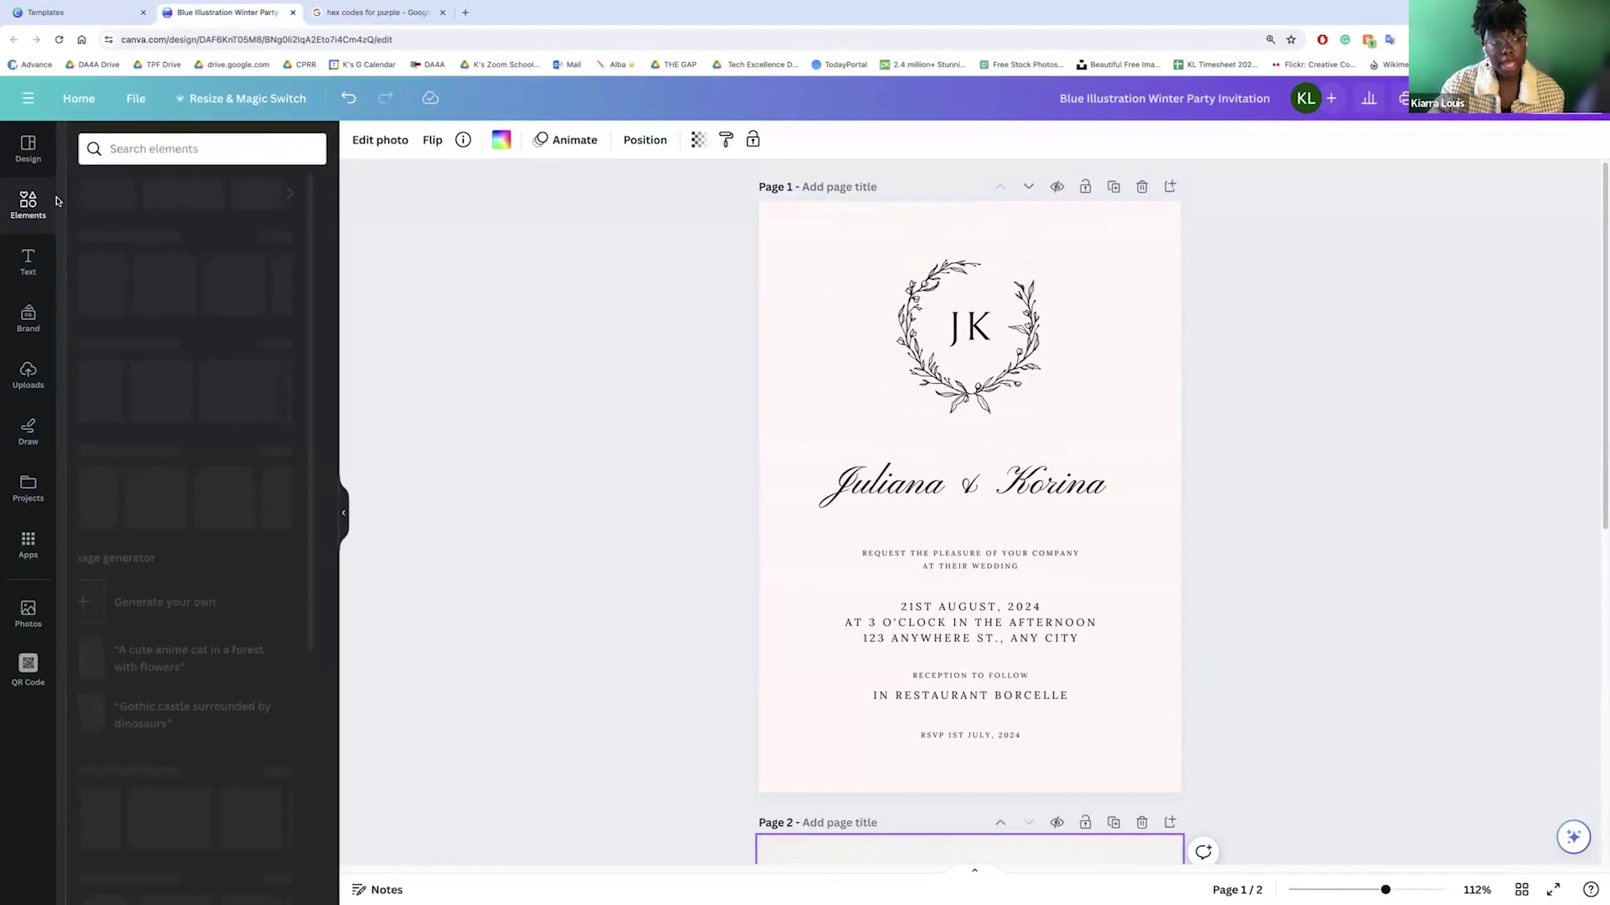
{"action": "left_click", "coordinate": [179, 149]}
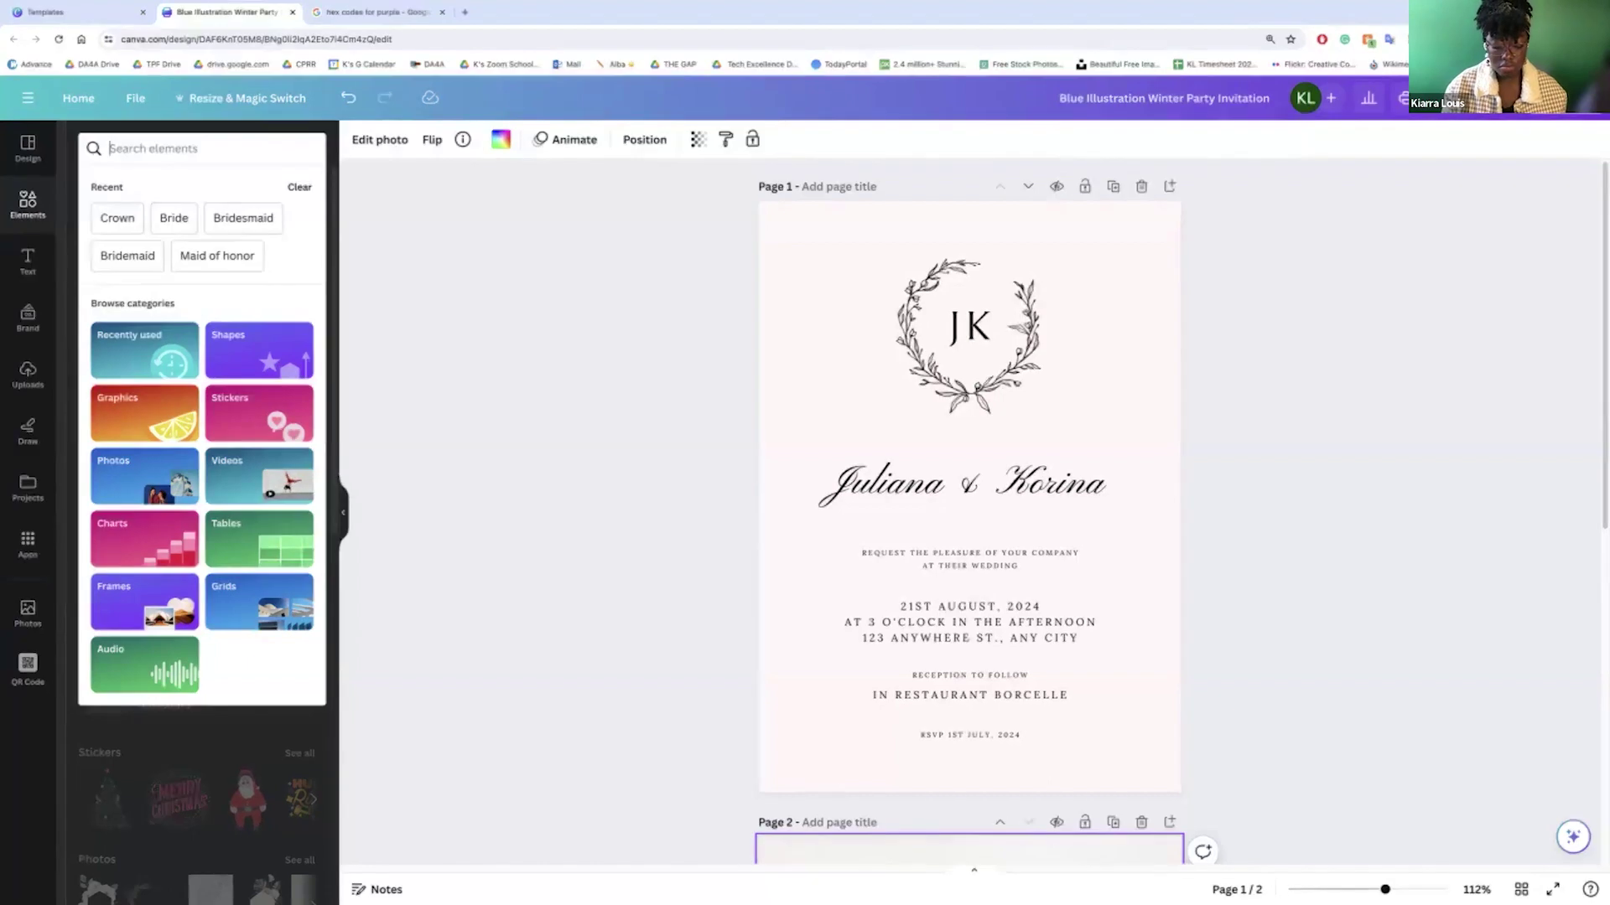
{"action": "type", "text": "Kid"}
{"action": "left_click", "coordinate": [236, 205]}
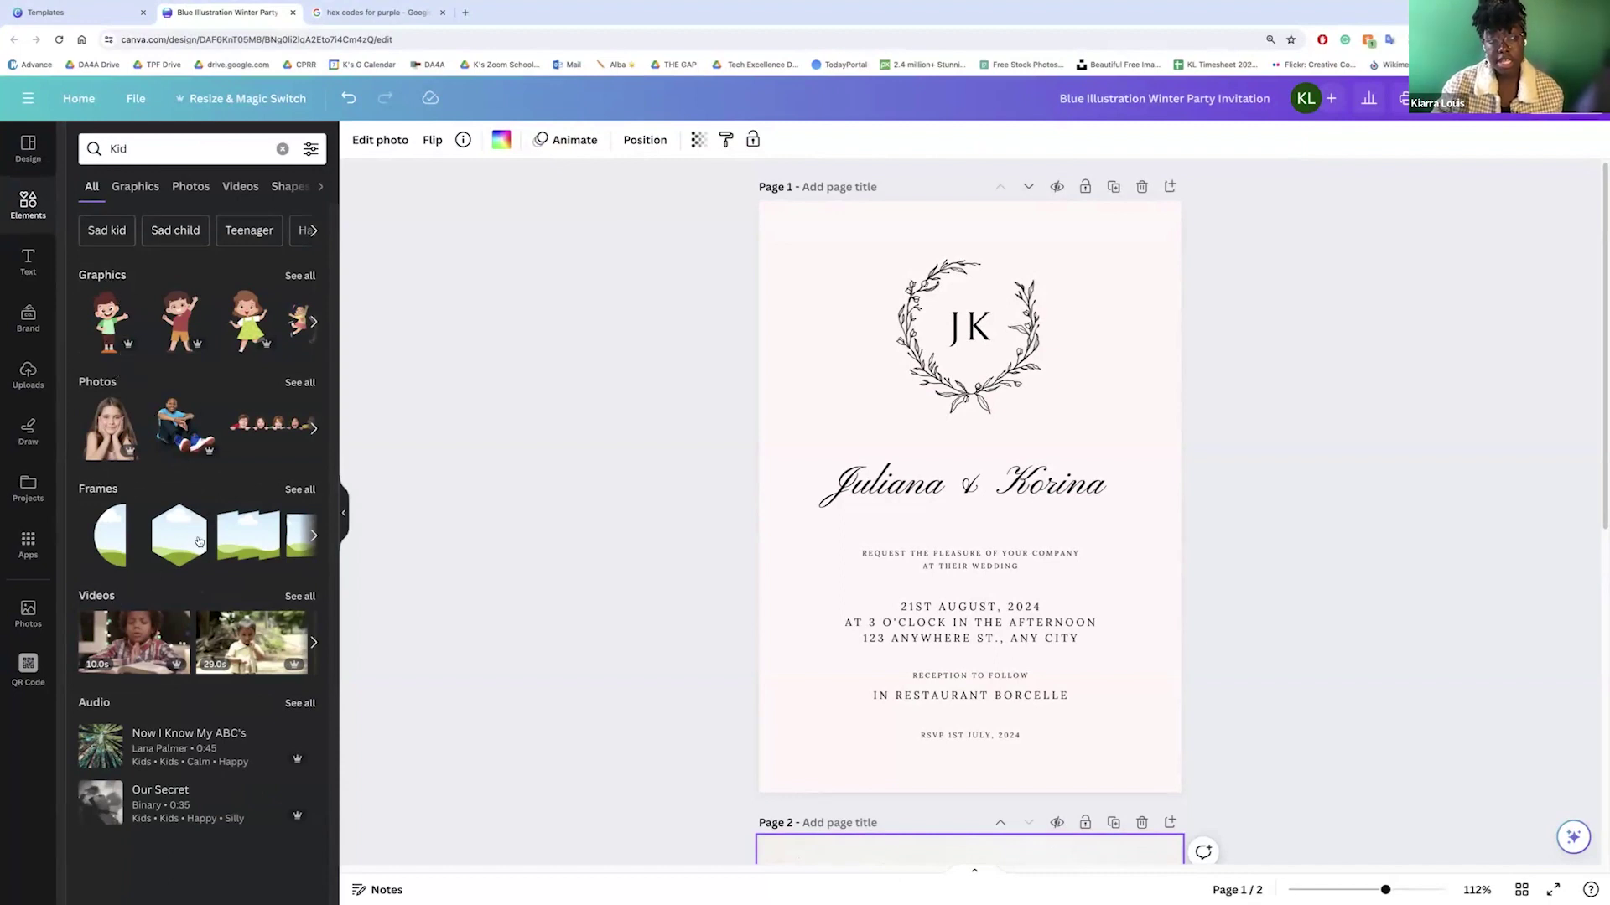
- Add the waving boy graphic to page 1, shrink it into the page's lower-left corner, and insert a second copy mid-page
{"action": "left_click", "coordinate": [193, 334]}
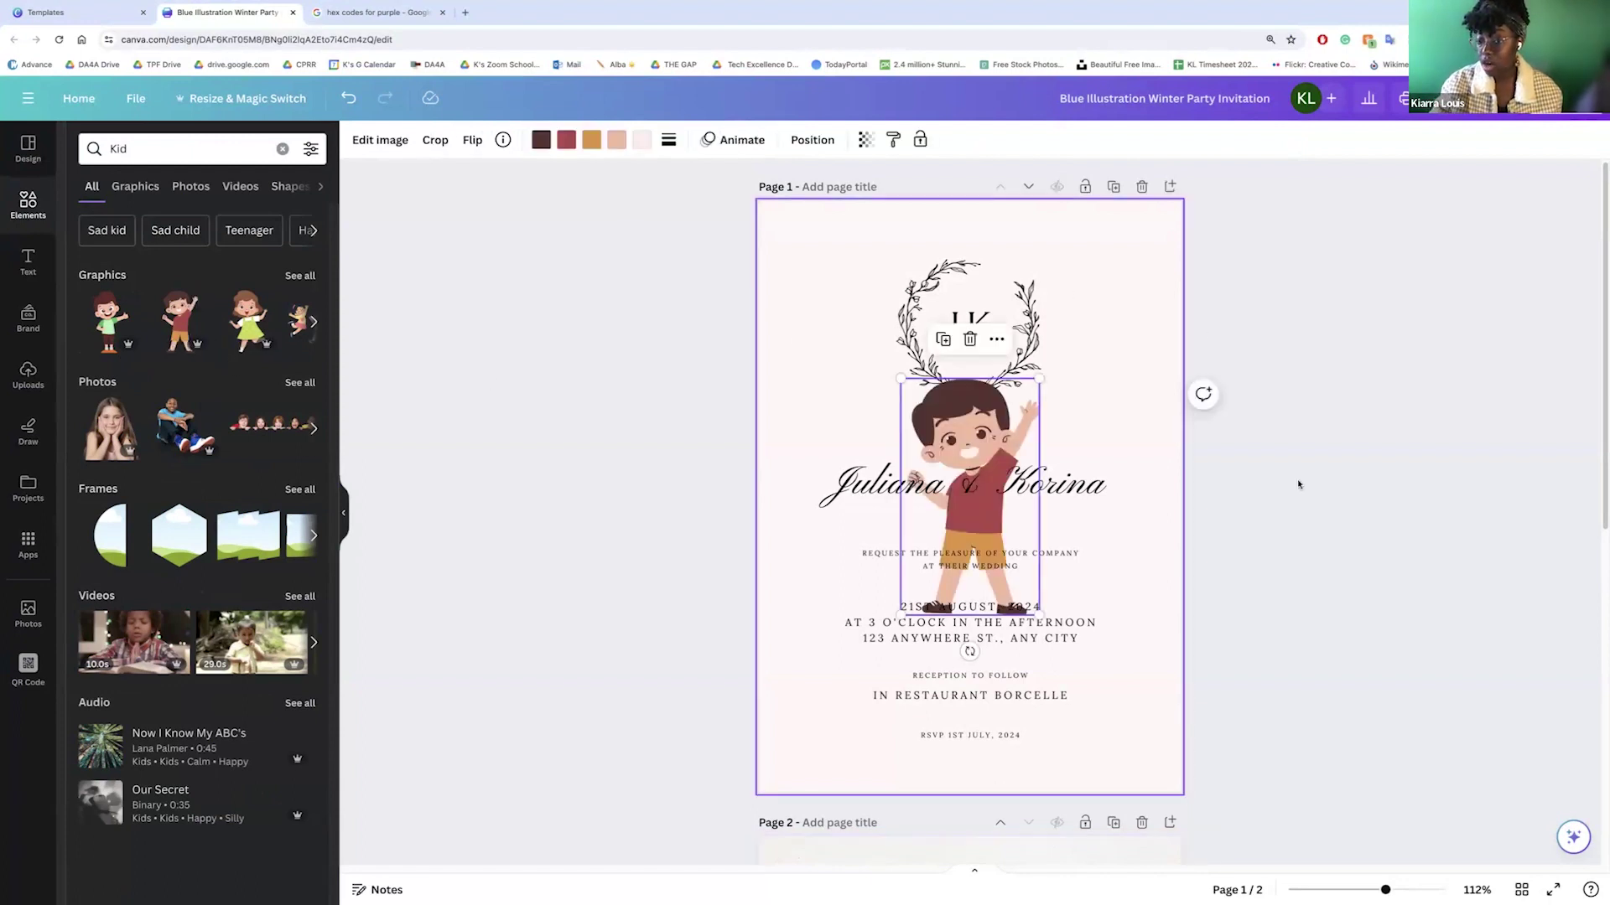
{"action": "left_click_drag", "start_coordinate": [1027, 411], "coordinate": [855, 634]}
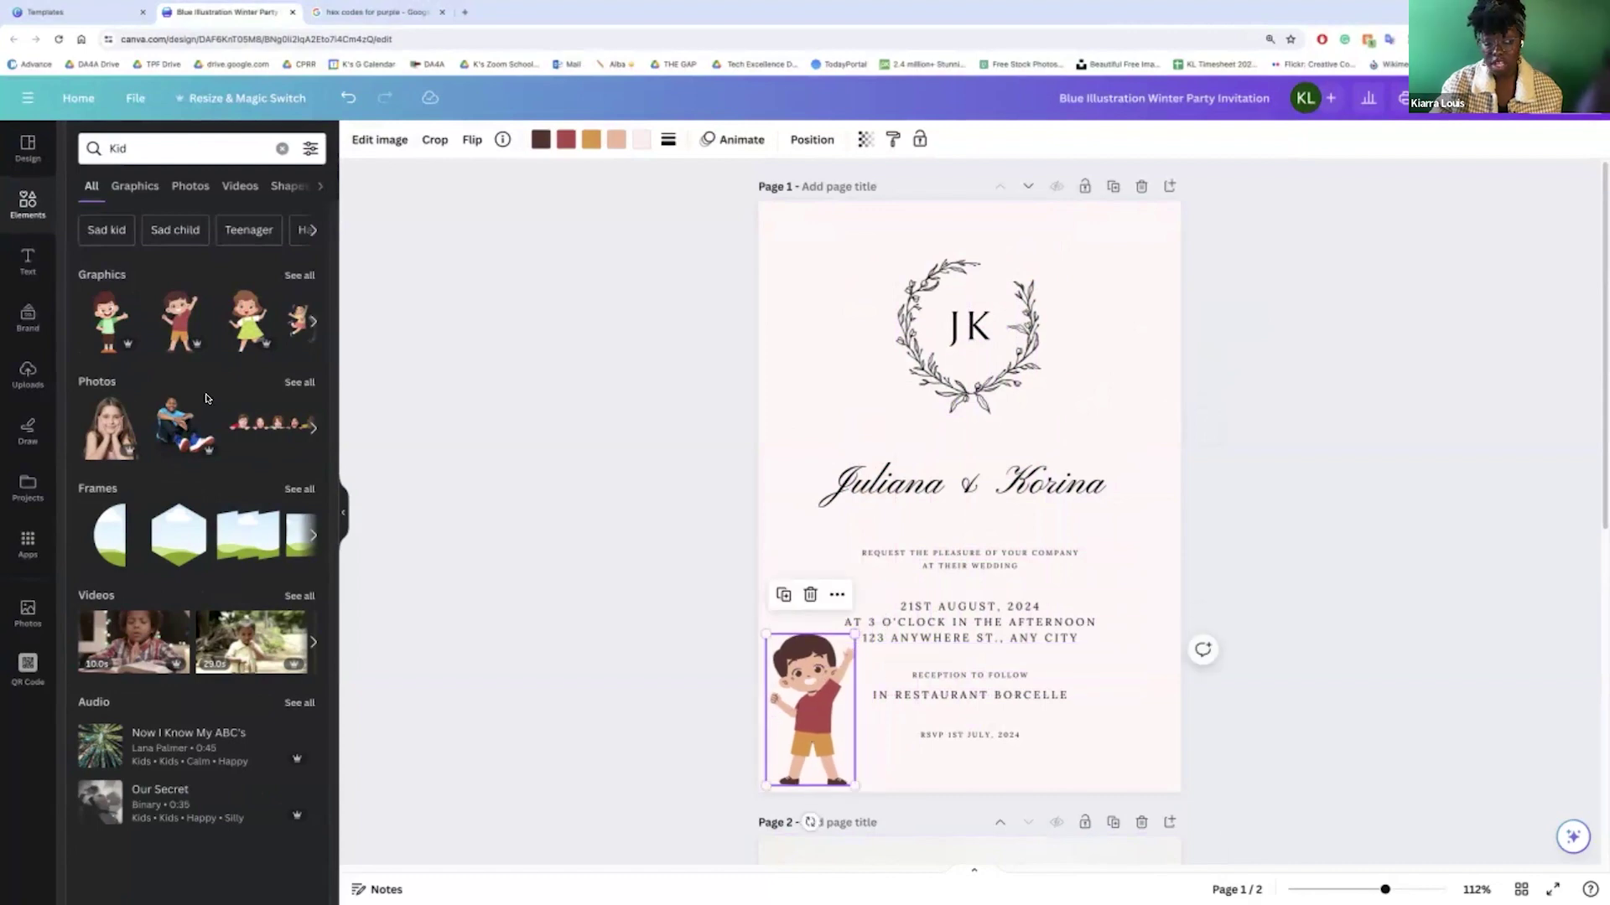
{"action": "left_click", "coordinate": [188, 335]}
- Try the girl in the green dress and the group of jumping kids on page 1, then delete both graphics
{"action": "left_click", "coordinate": [255, 318]}
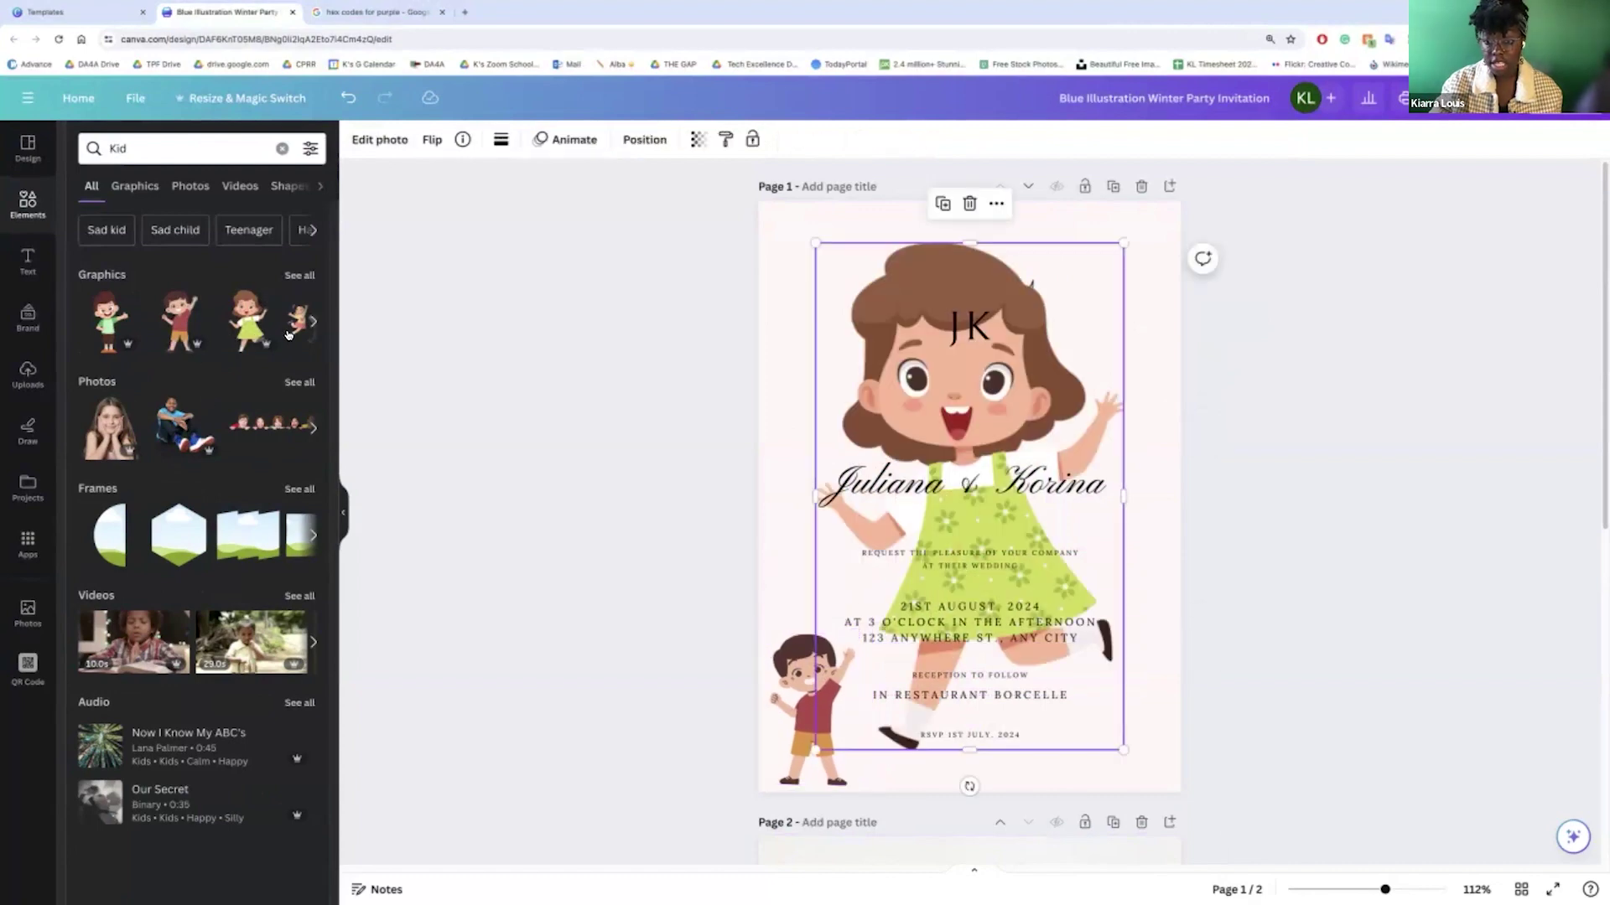
{"action": "left_click", "coordinate": [292, 336]}
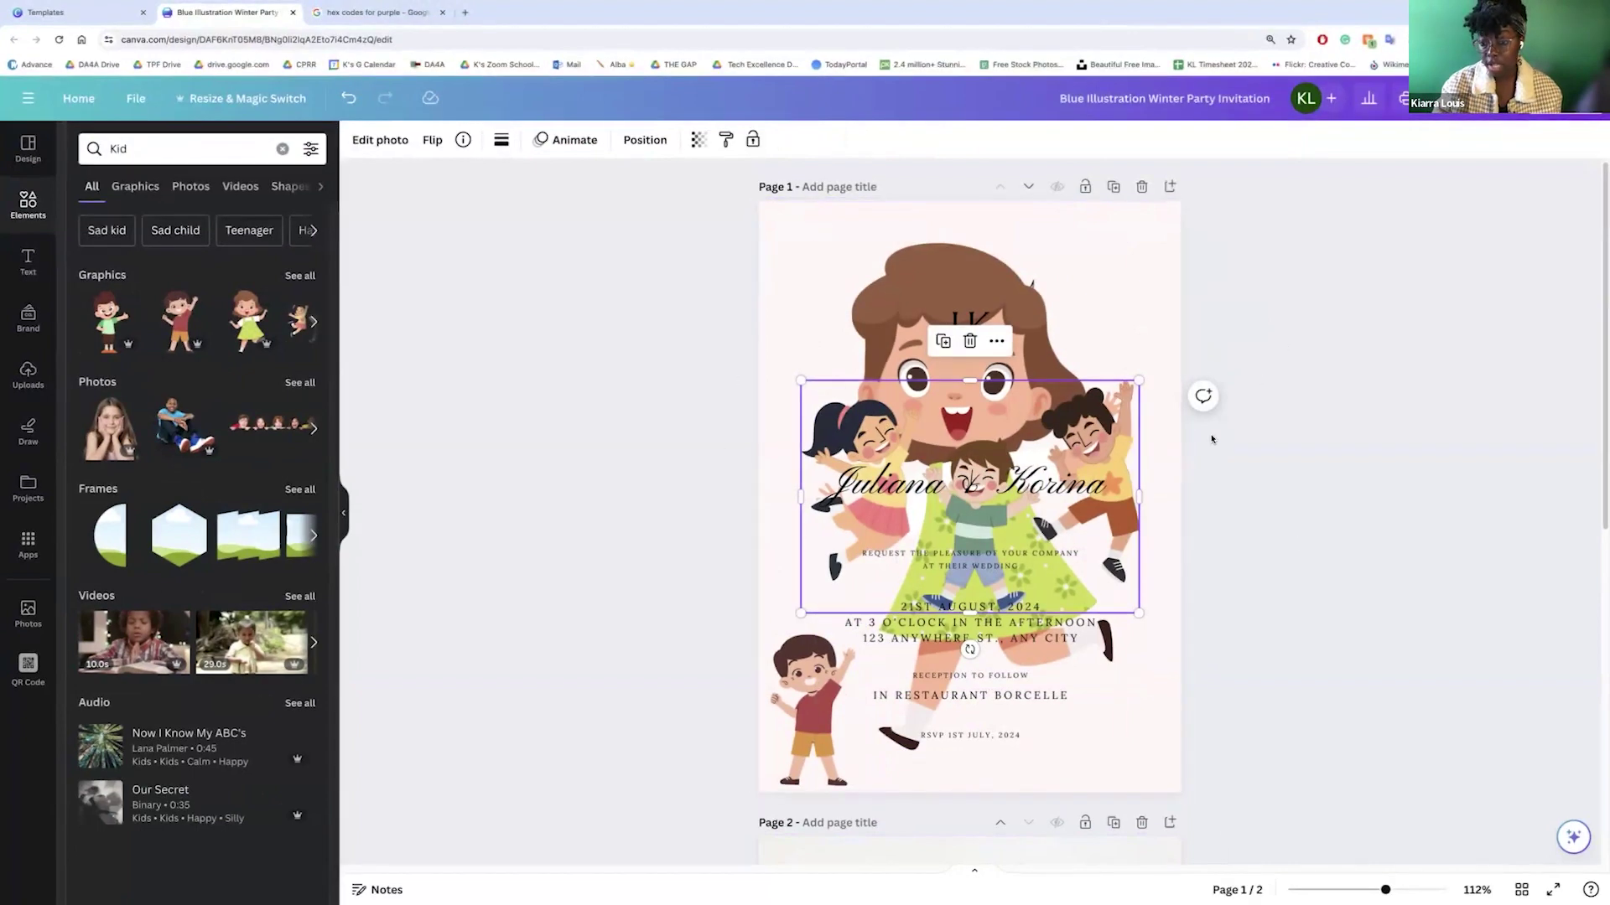
{"action": "key", "text": "Delete"}
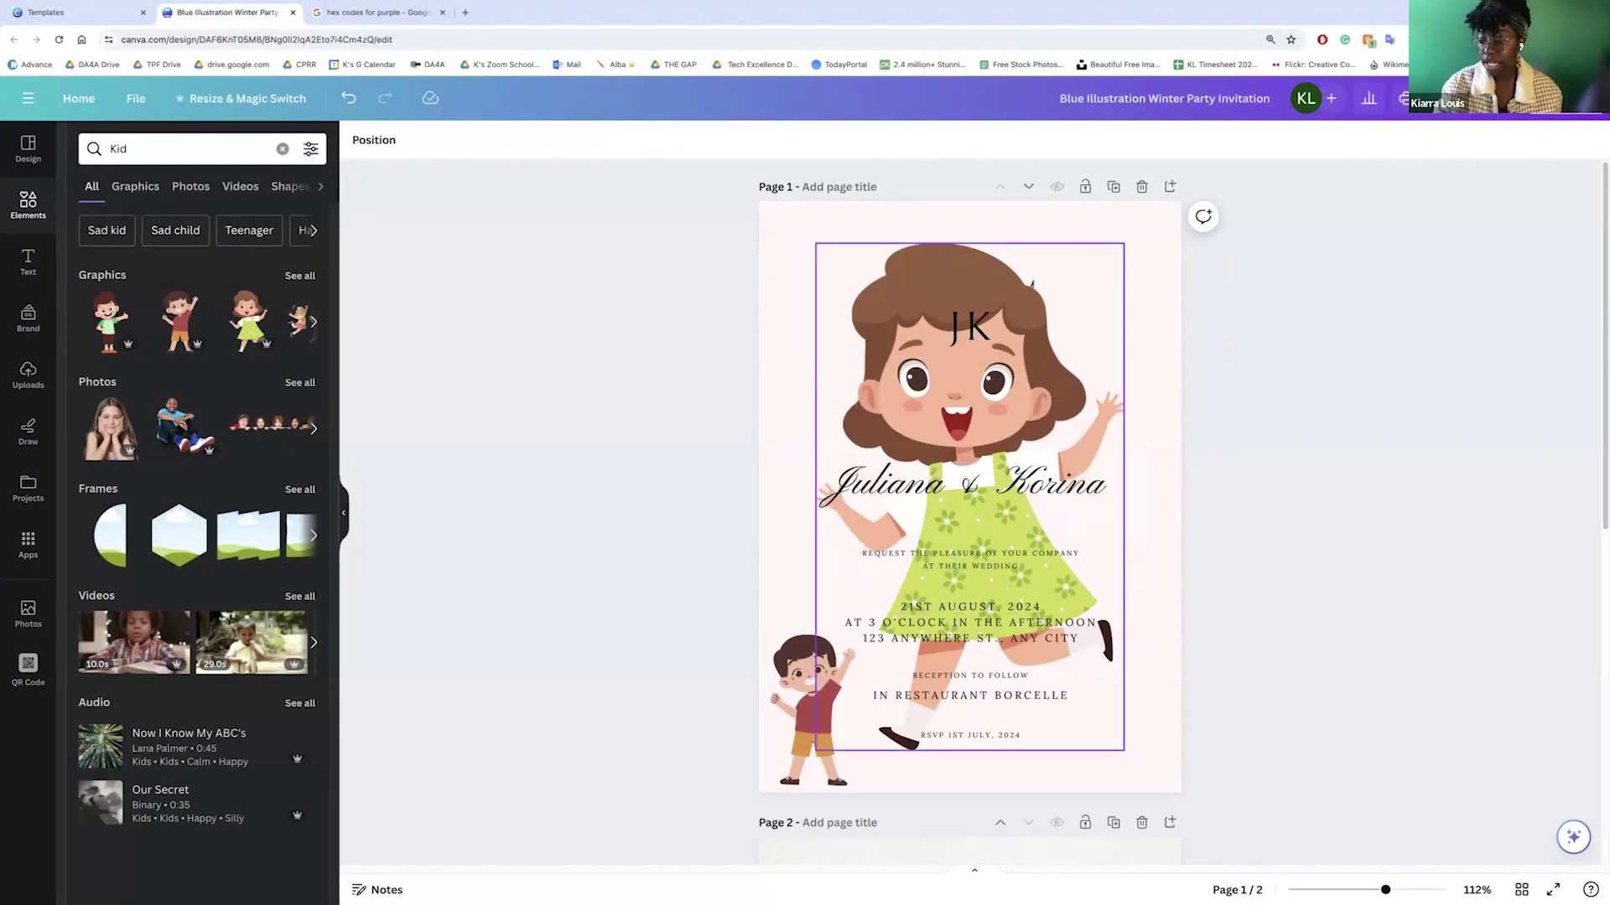
{"action": "left_click", "coordinate": [1120, 436]}
{"action": "key", "text": "Delete"}
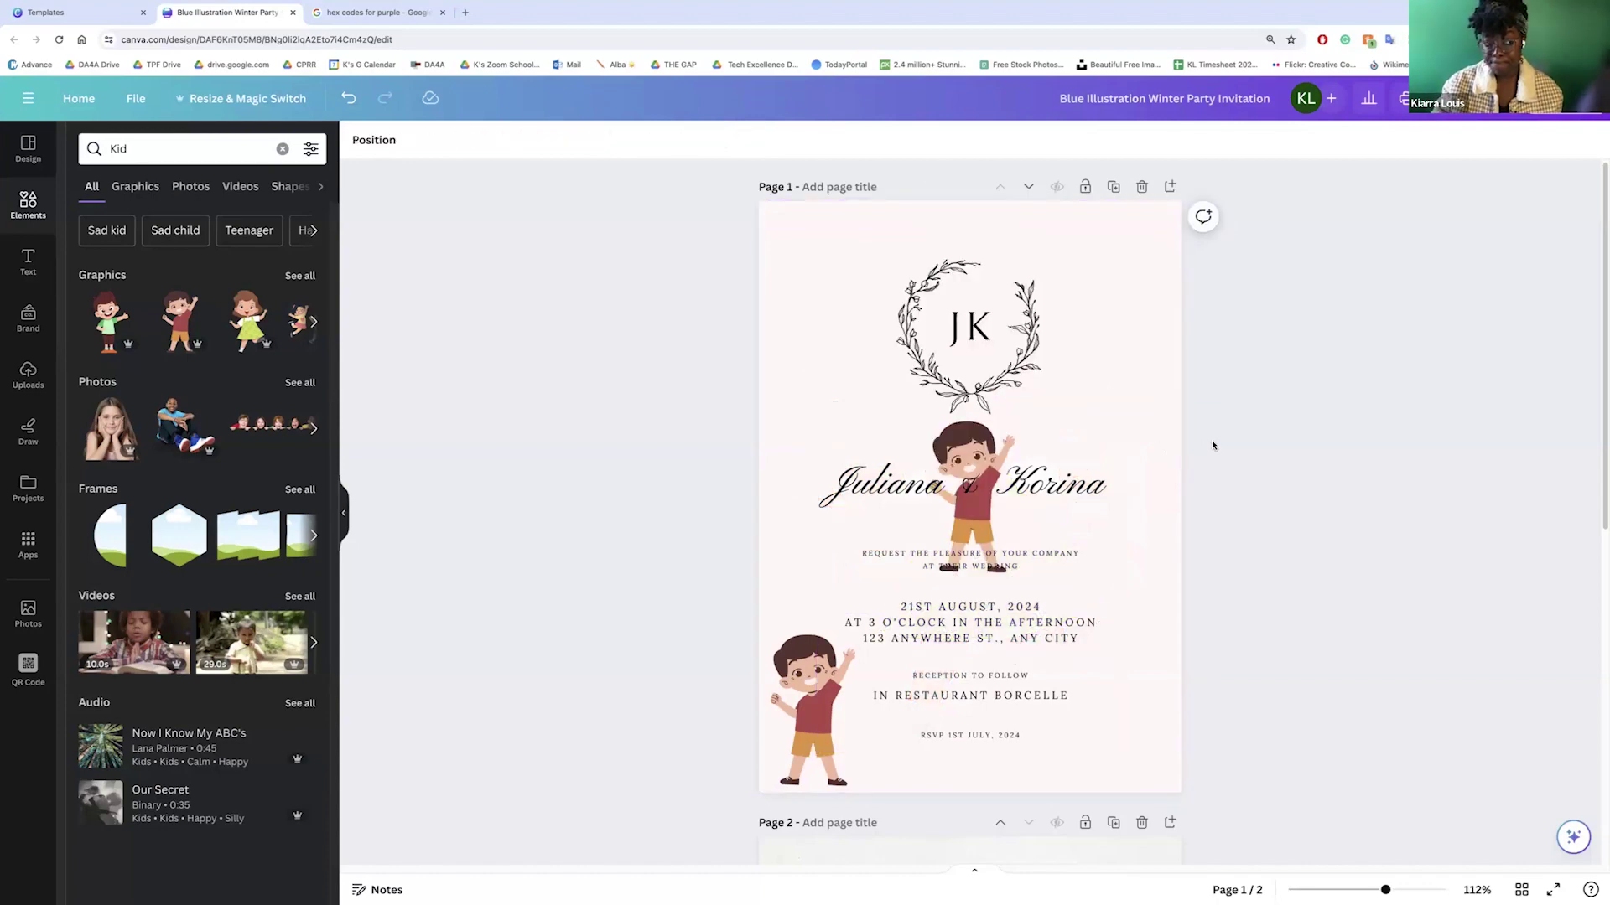
- Bring up the text styles, then undo and redo the deletion of the girl graphic on page 1
{"action": "left_click", "coordinate": [38, 275]}
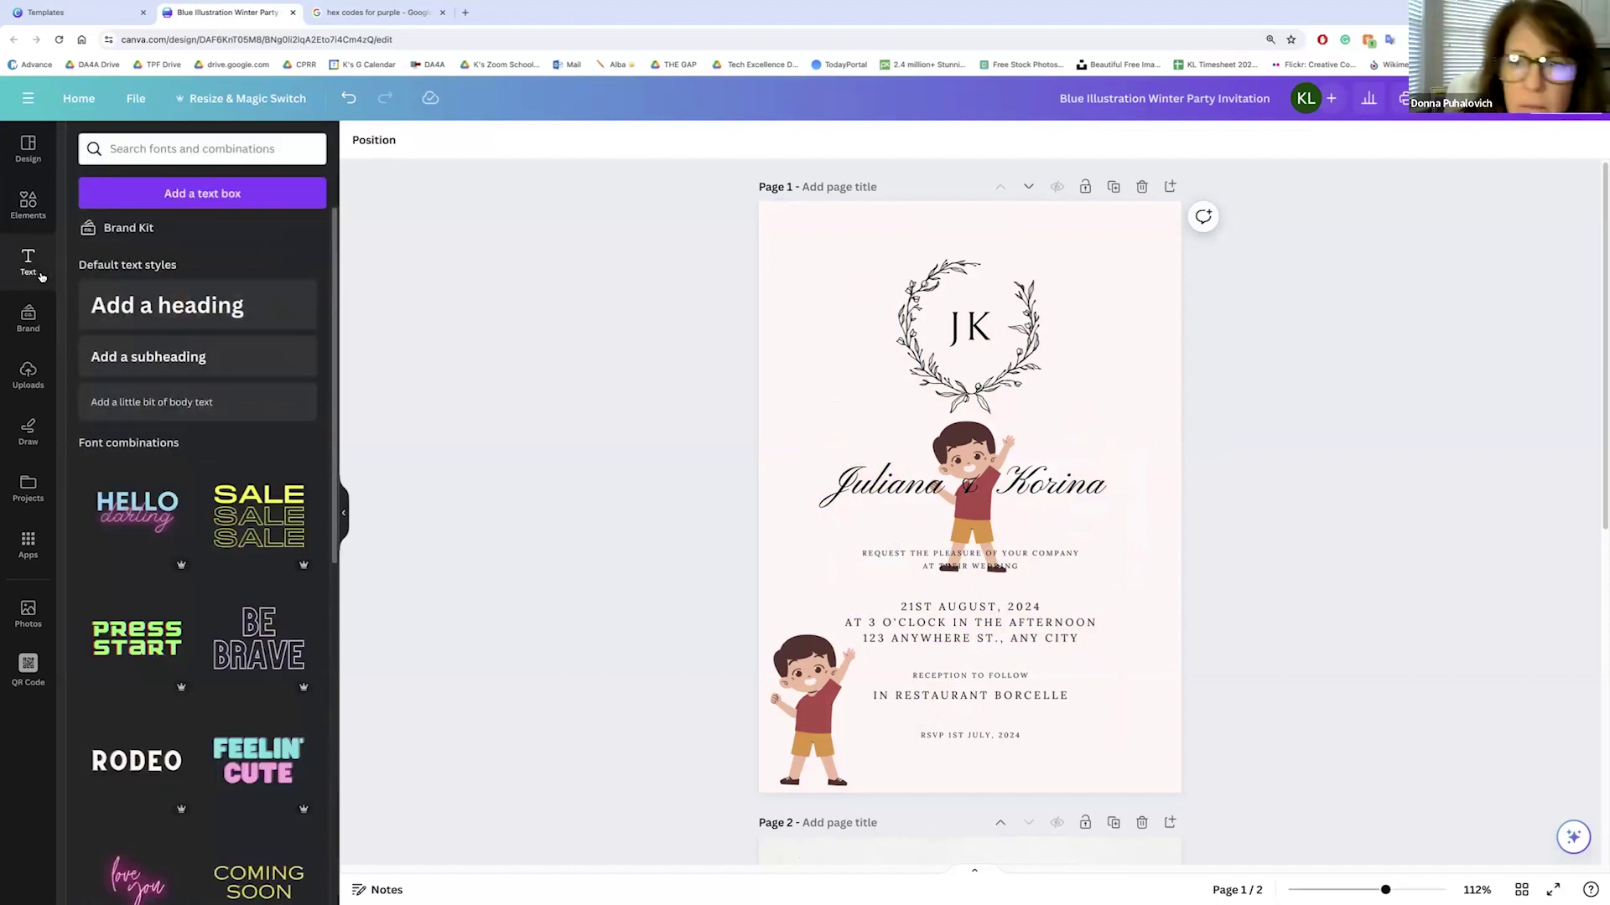
{"action": "left_click", "coordinate": [354, 109]}
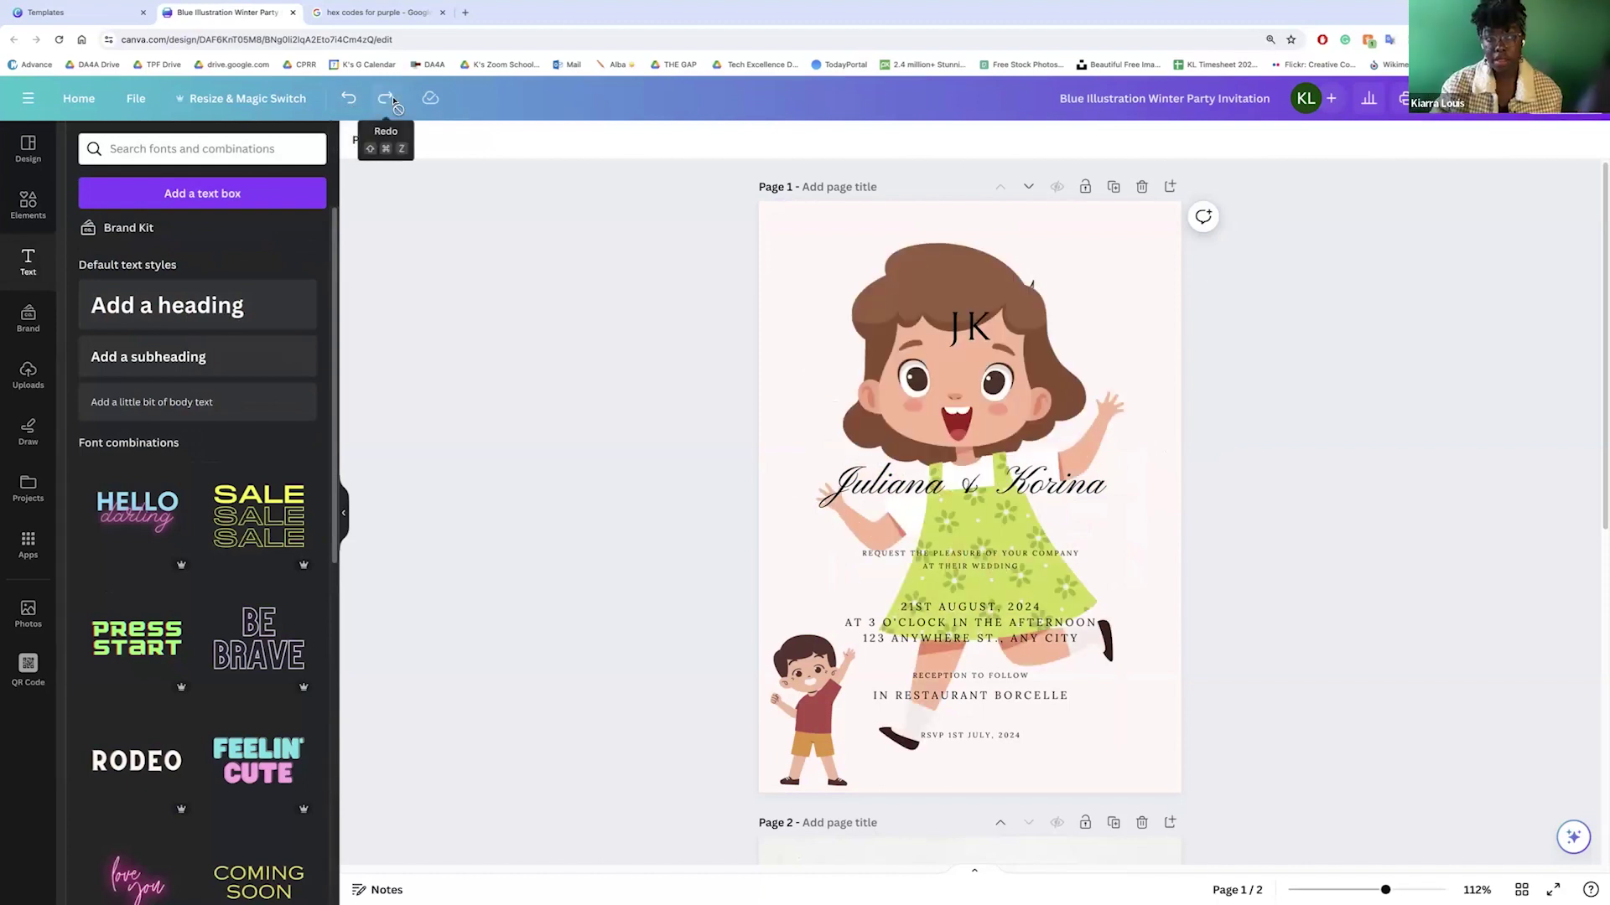
{"action": "left_click", "coordinate": [392, 100]}
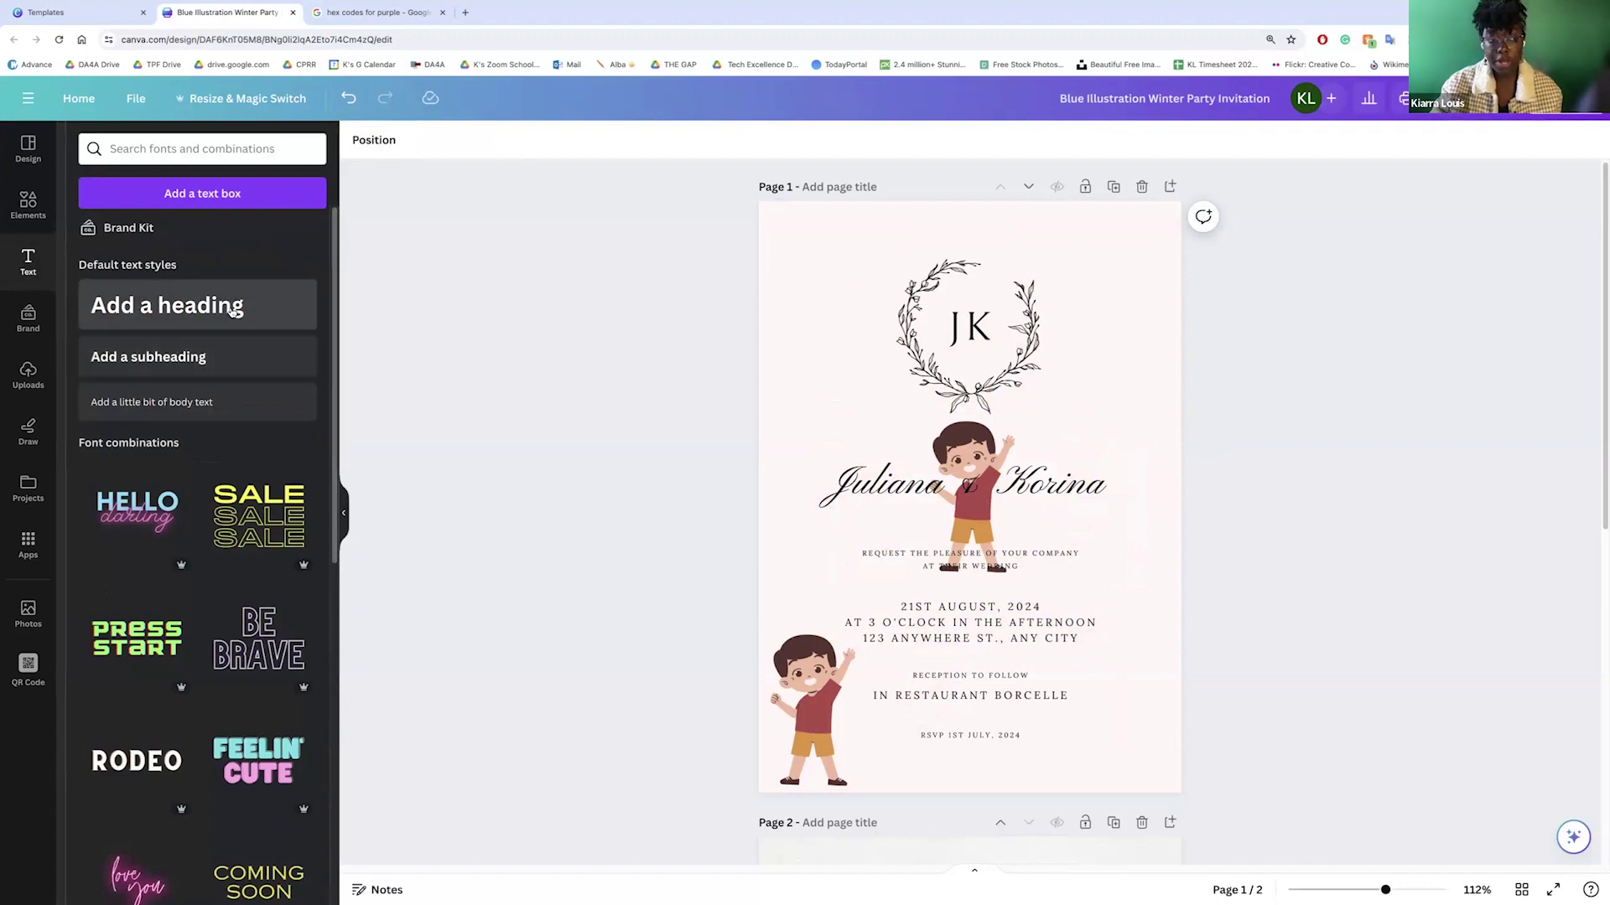
- Look through the font combinations and add two copies of the "HELLO darling" combination to page 1
{"action": "scroll", "coordinate": [218, 316], "scroll_direction": "down", "scroll_amount": 5}
{"action": "scroll", "coordinate": [218, 316], "scroll_direction": "up", "scroll_amount": 4}
{"action": "scroll", "coordinate": [218, 316], "scroll_direction": "down", "scroll_amount": 2}
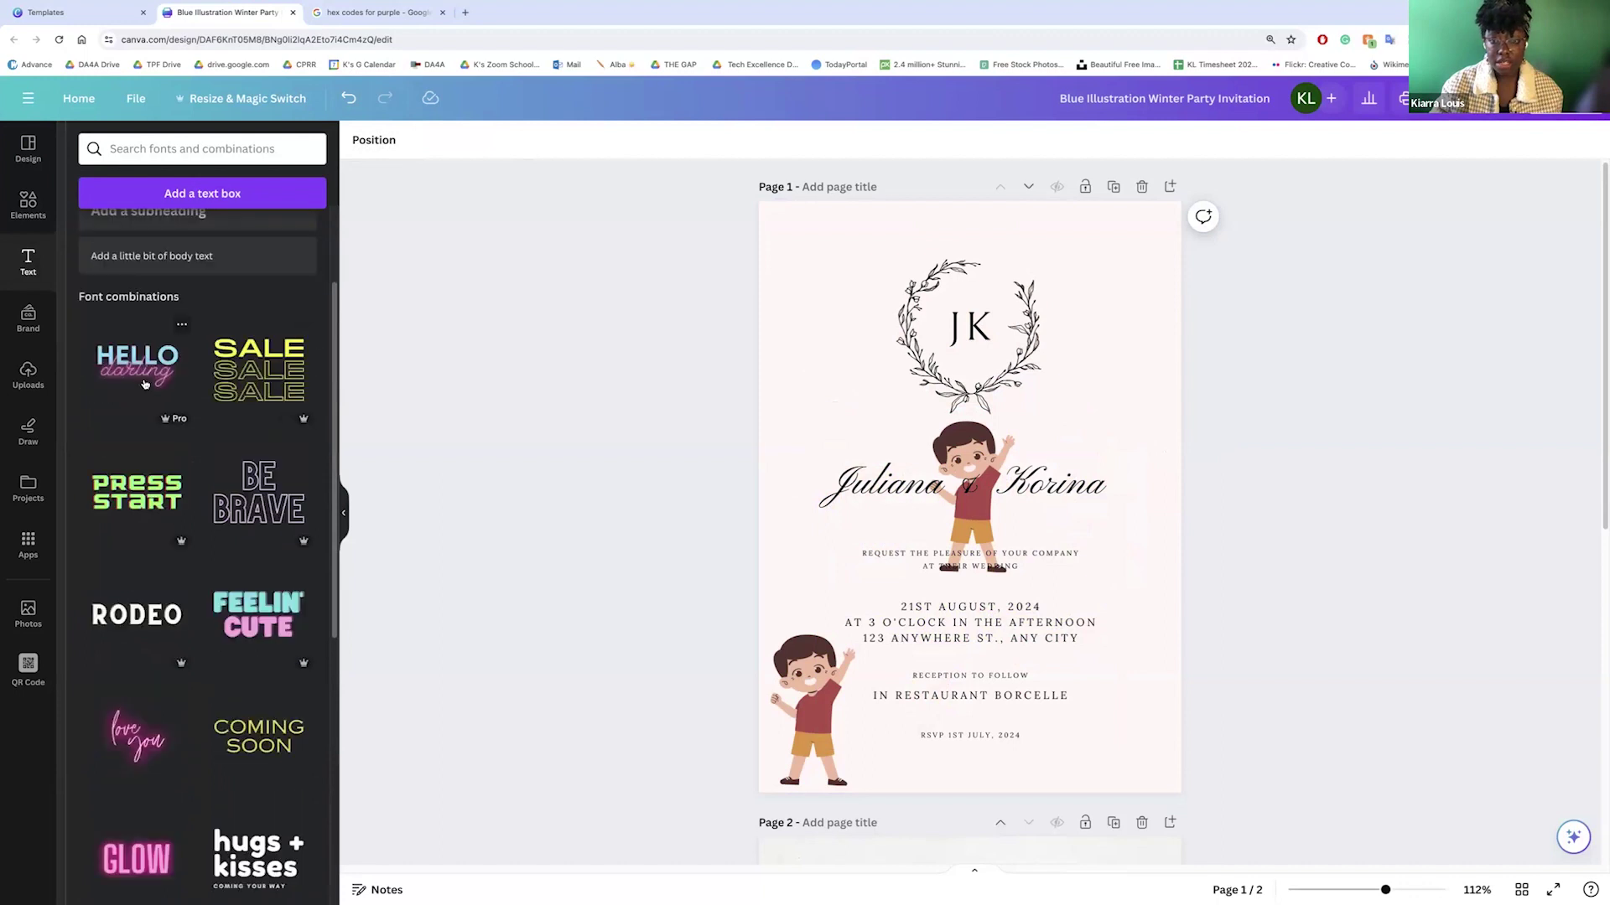
{"action": "left_click", "coordinate": [137, 365]}
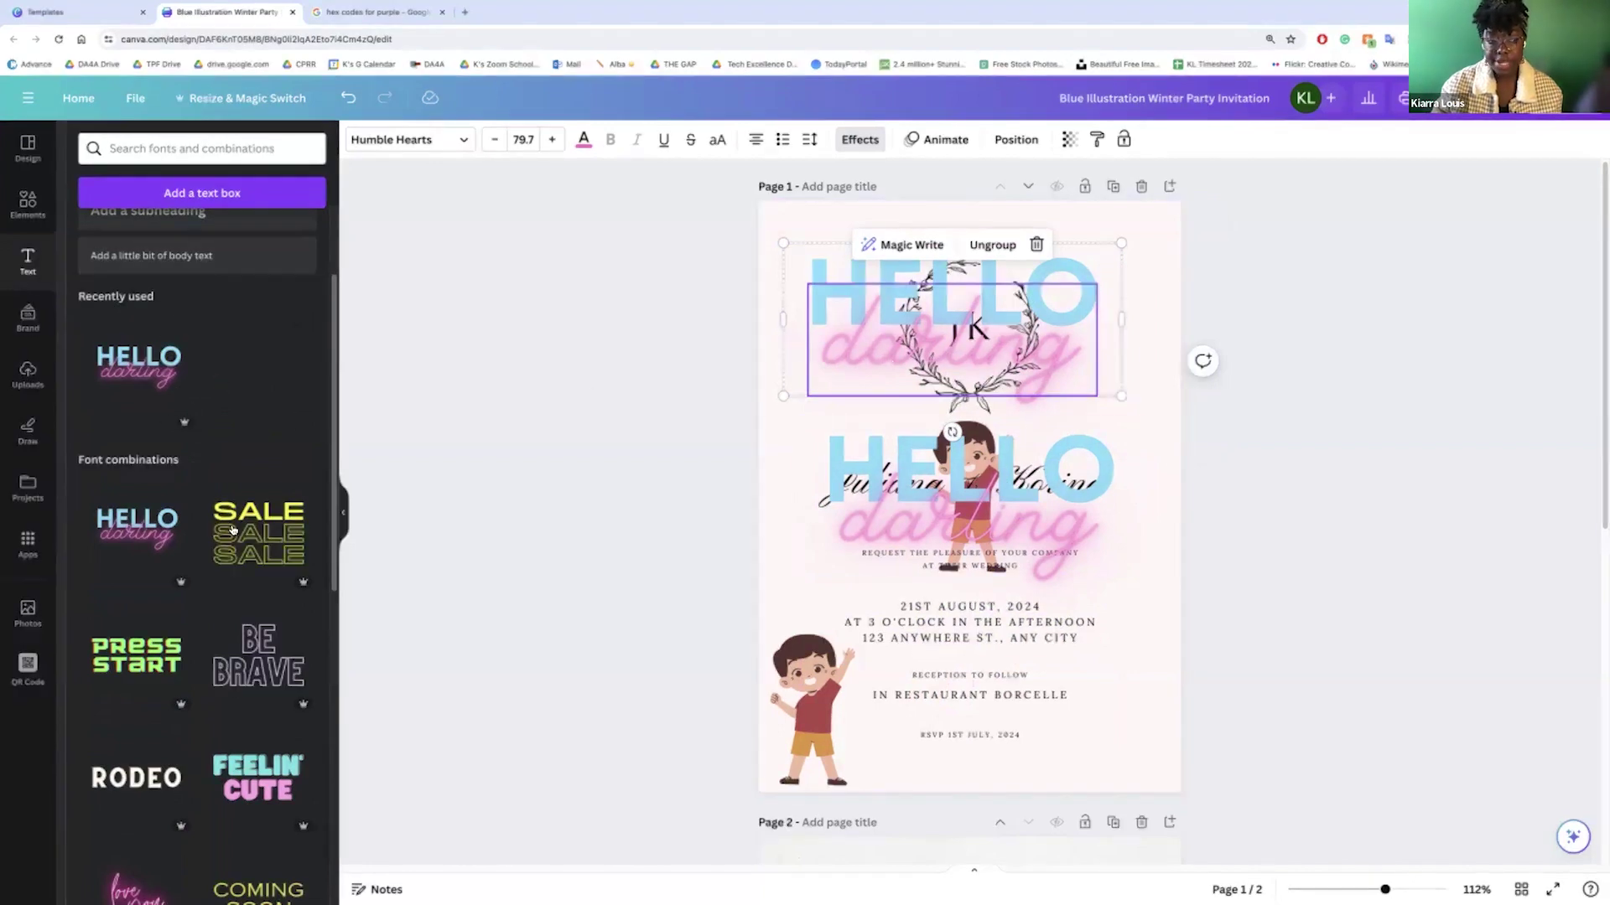
- Try the "SALE" and "BE BRAVE" font combinations on page 1, undo the additions, and restore the upper "HELLO darling" text
{"action": "left_click", "coordinate": [261, 528]}
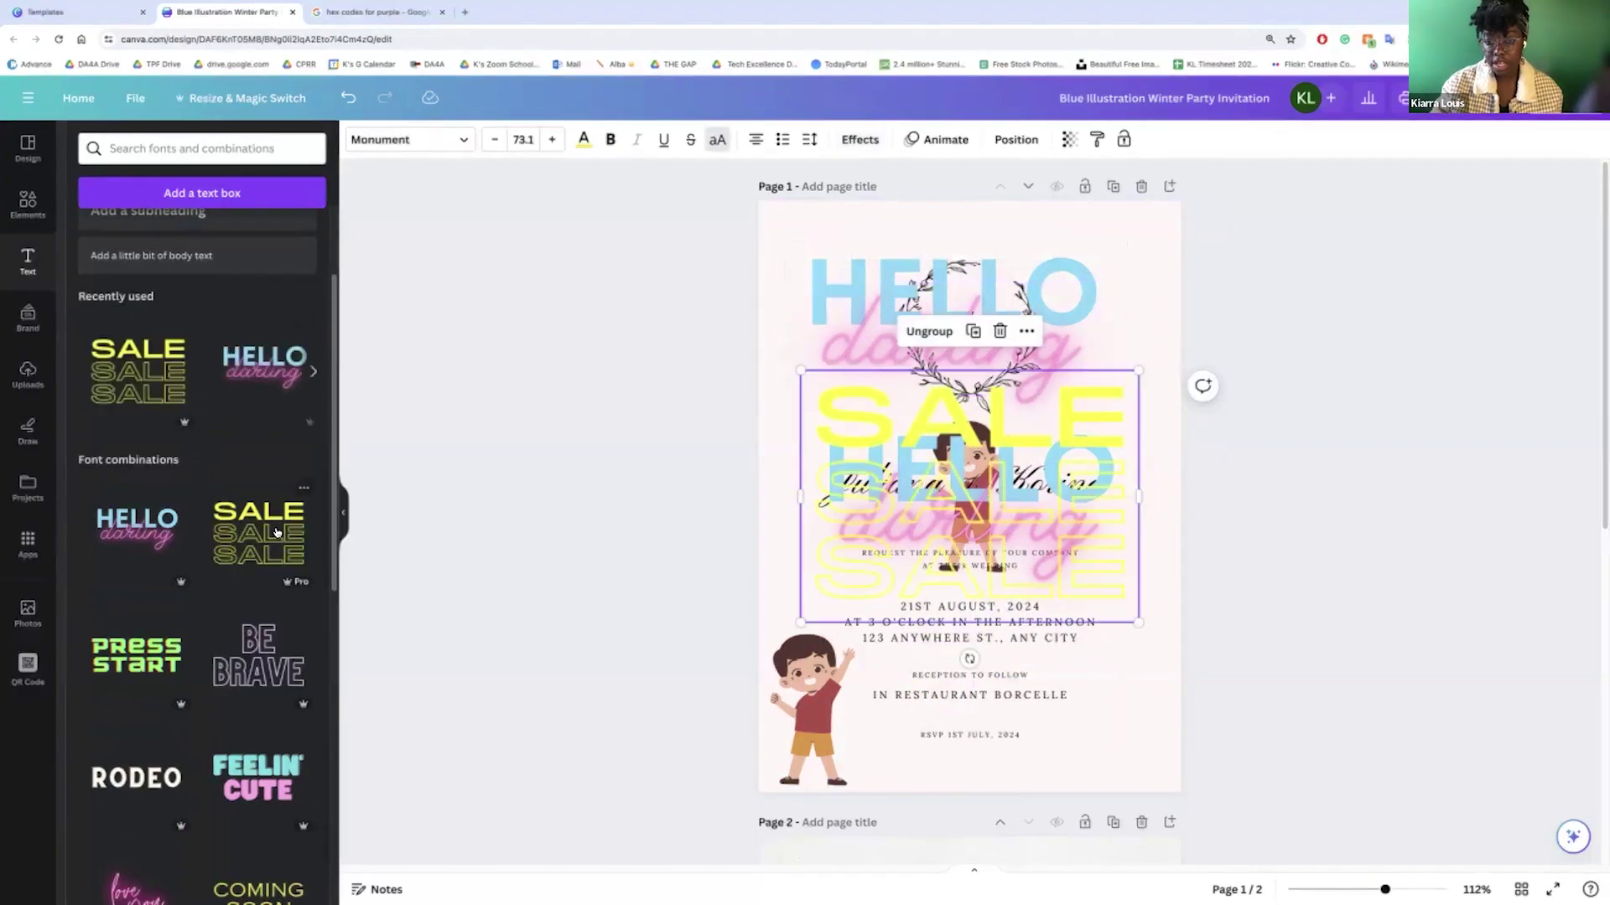
{"action": "left_click", "coordinate": [261, 643]}
{"action": "left_click", "coordinate": [349, 99]}
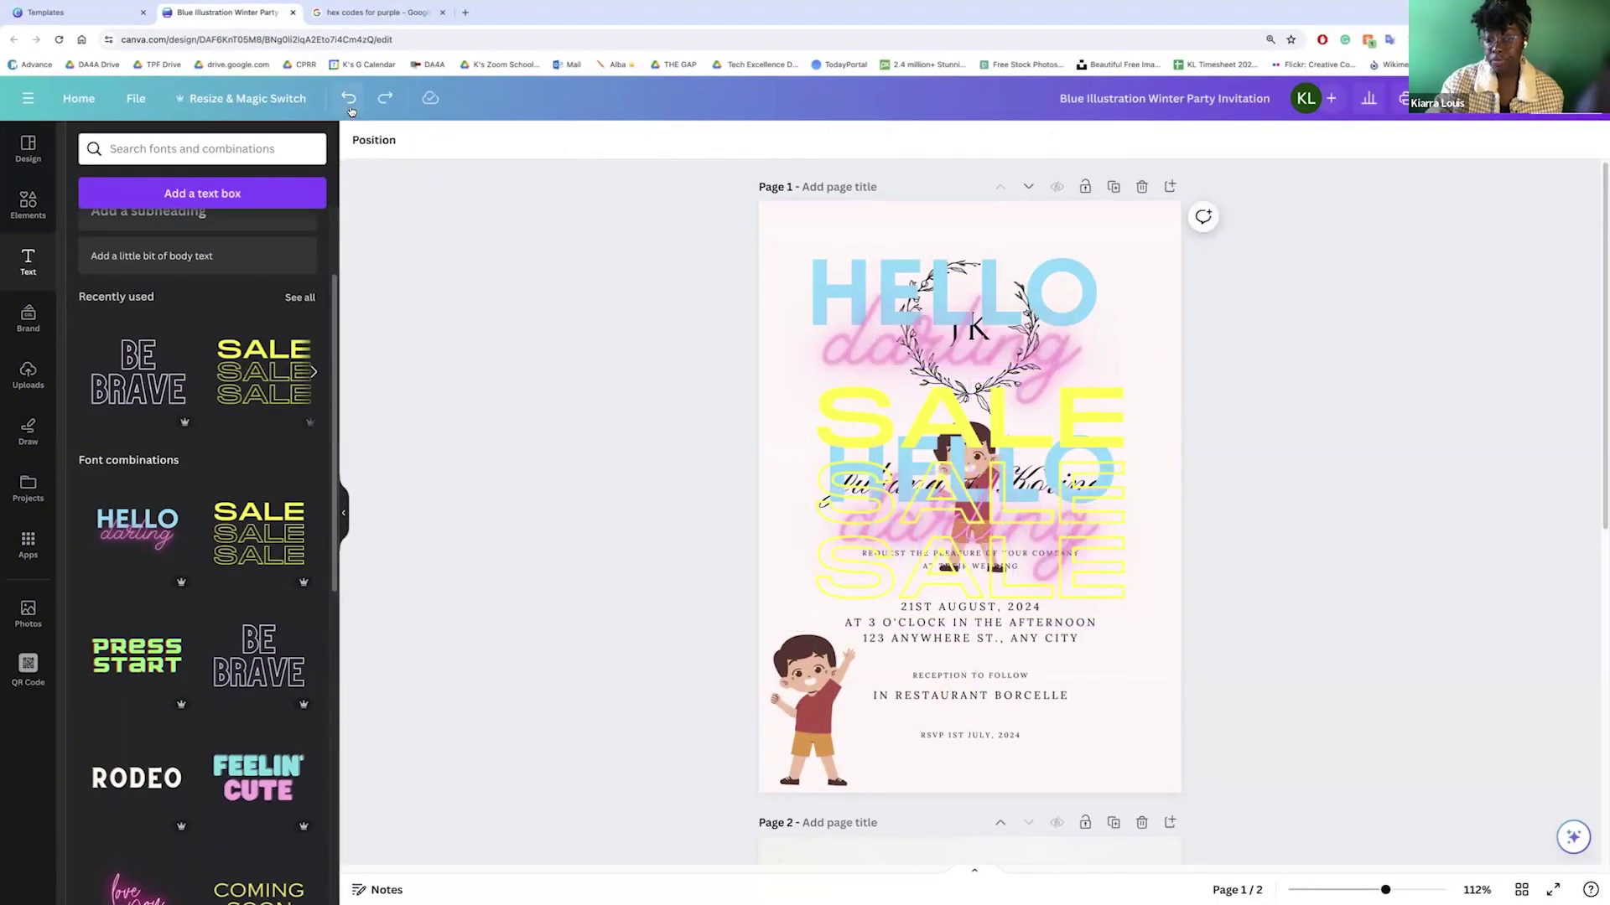
{"action": "left_click", "coordinate": [350, 110]}
{"action": "left_click", "coordinate": [350, 110]}
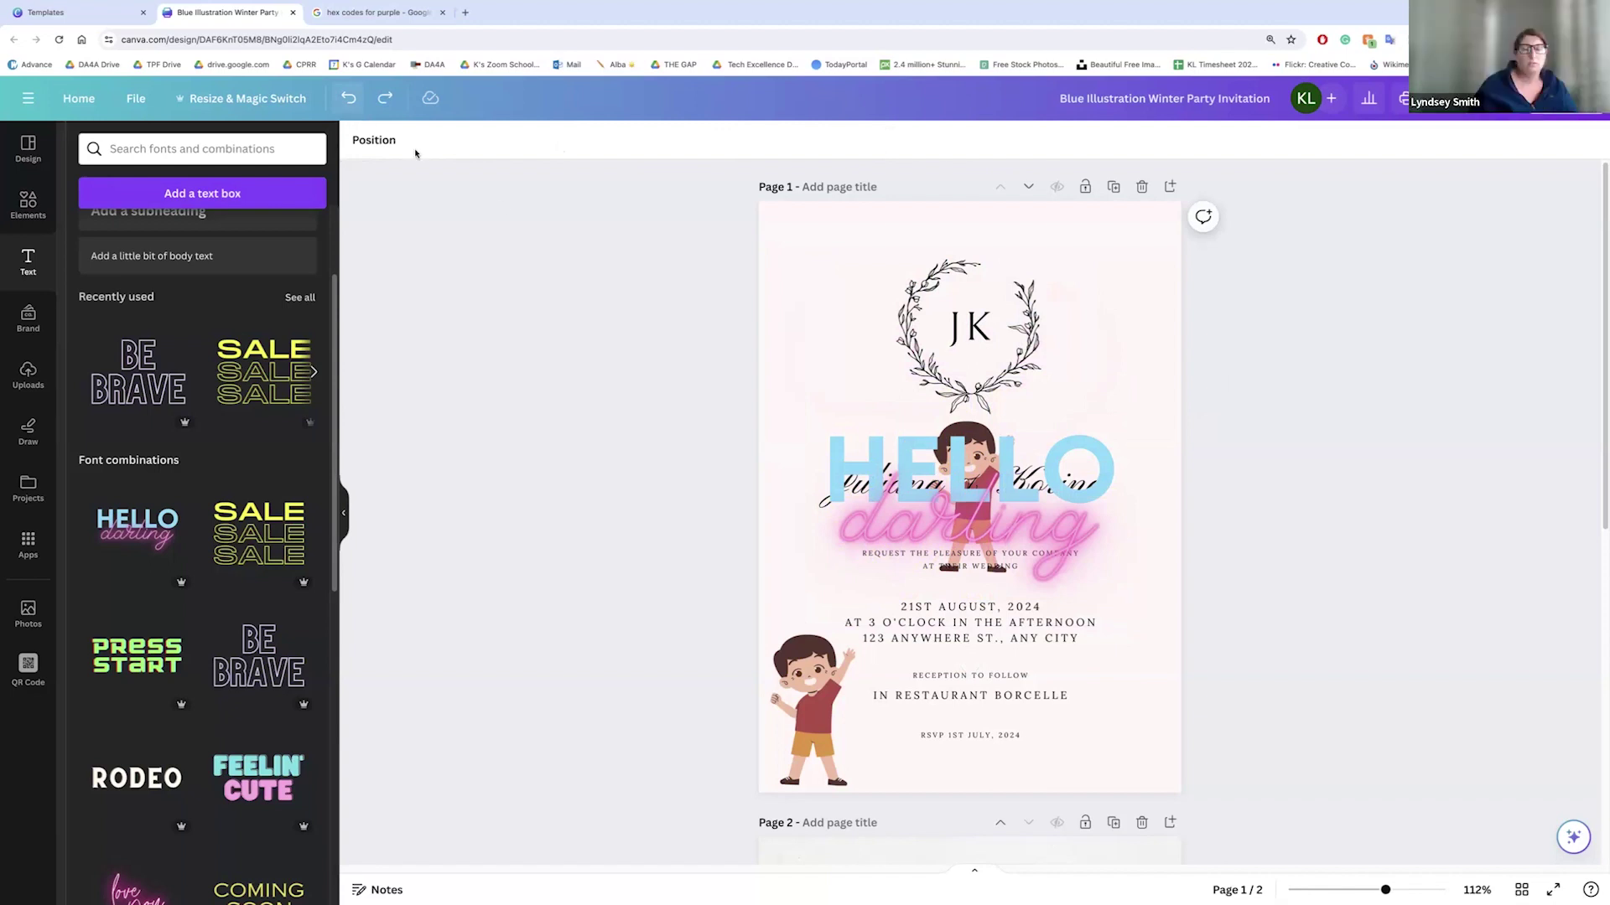
{"action": "key", "text": "ctrl+v"}
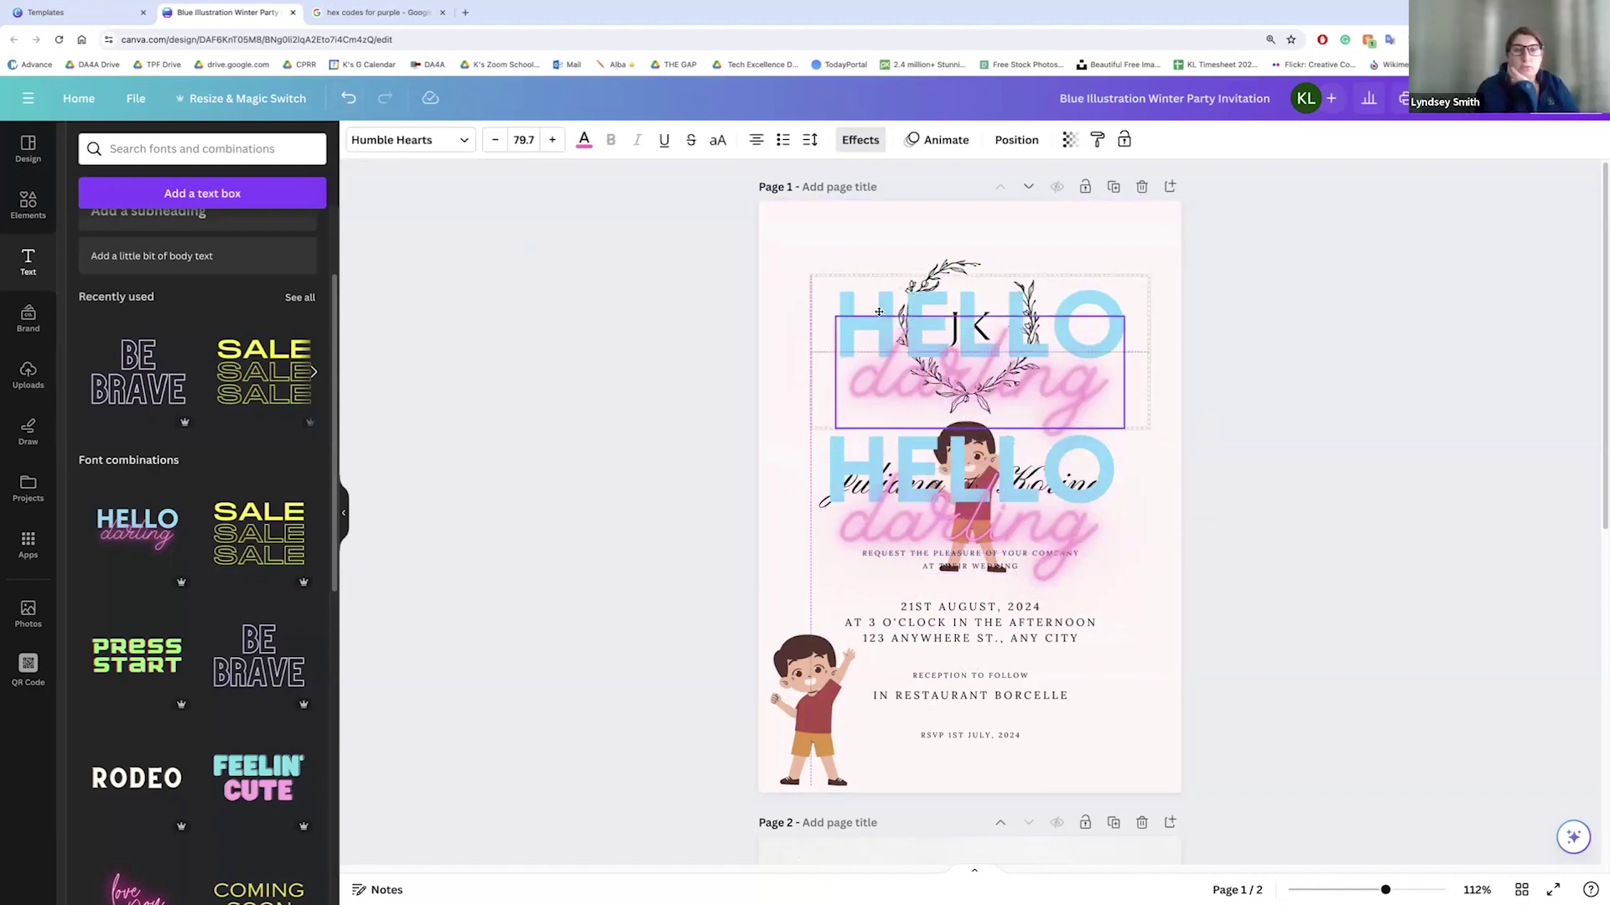
- Delete both the "HELLO" and "darling" text of the lower "HELLO darling" combination on page 1
{"action": "left_click", "coordinate": [933, 454]}
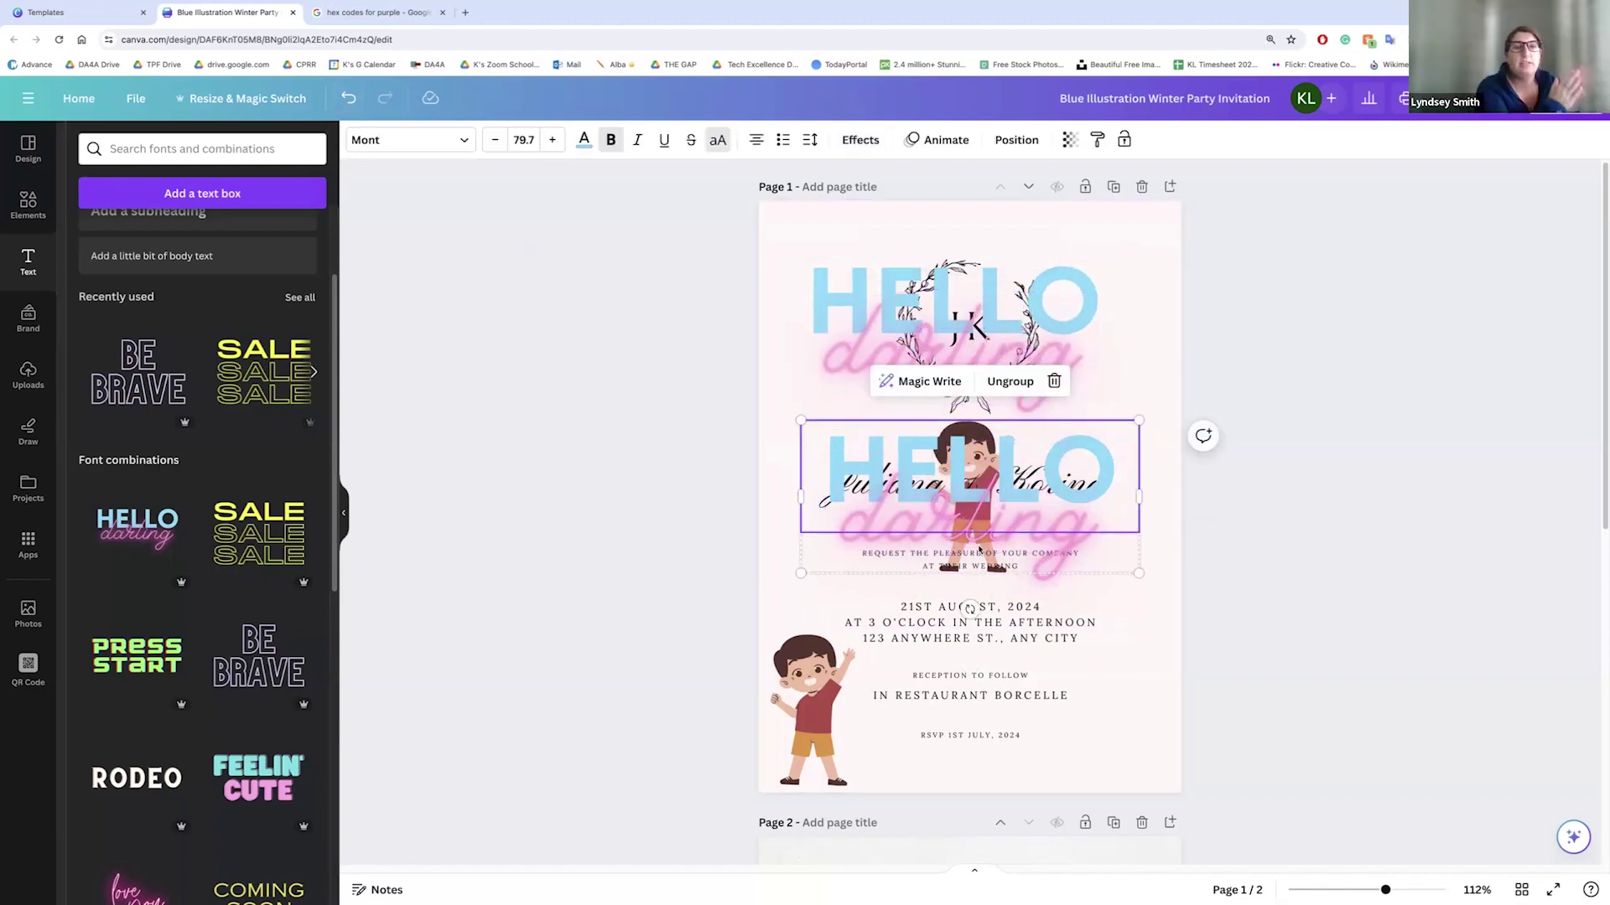
{"action": "left_click", "coordinate": [1171, 651]}
{"action": "left_click", "coordinate": [1119, 528]}
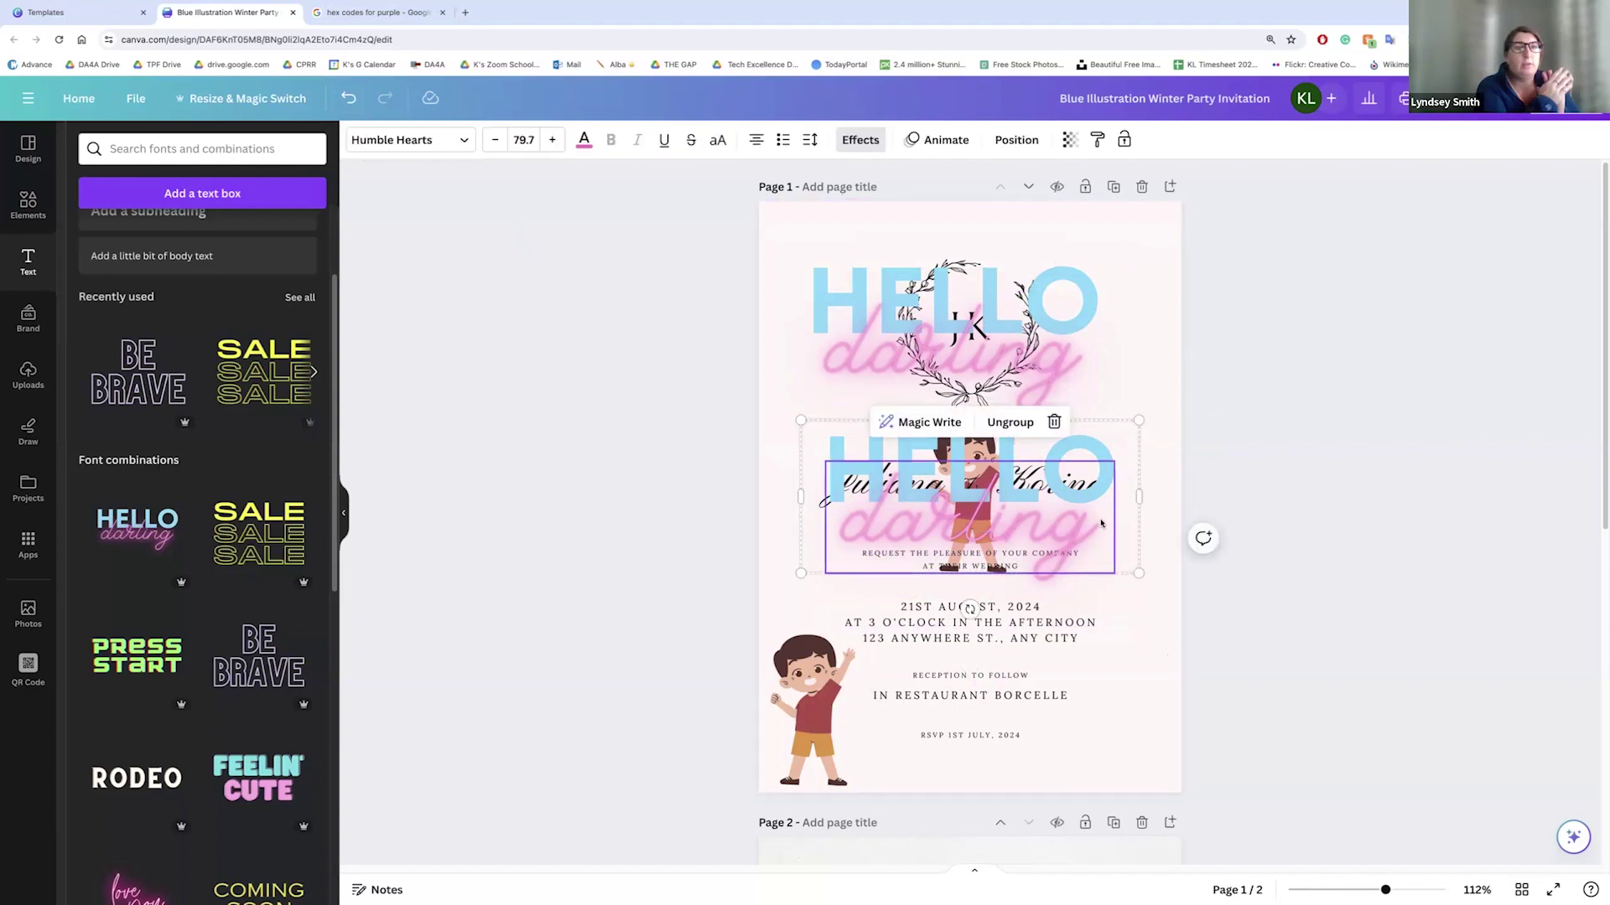
{"action": "left_click", "coordinate": [1165, 531]}
{"action": "left_click", "coordinate": [1105, 530]}
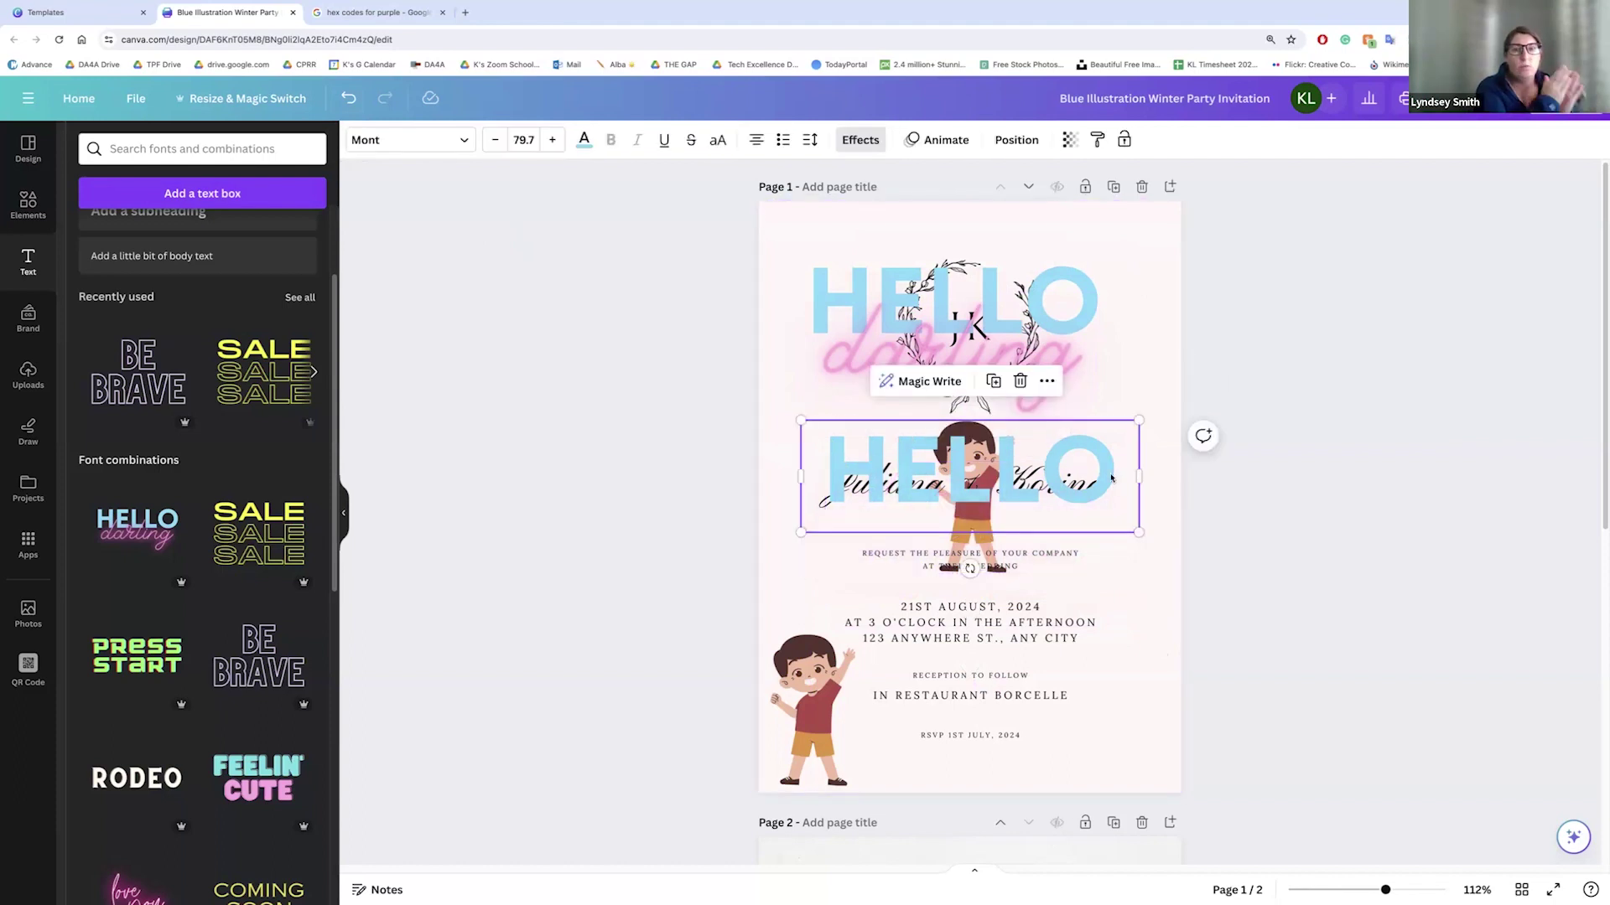
{"action": "left_click", "coordinate": [1140, 531]}
{"action": "left_click", "coordinate": [1135, 531]}
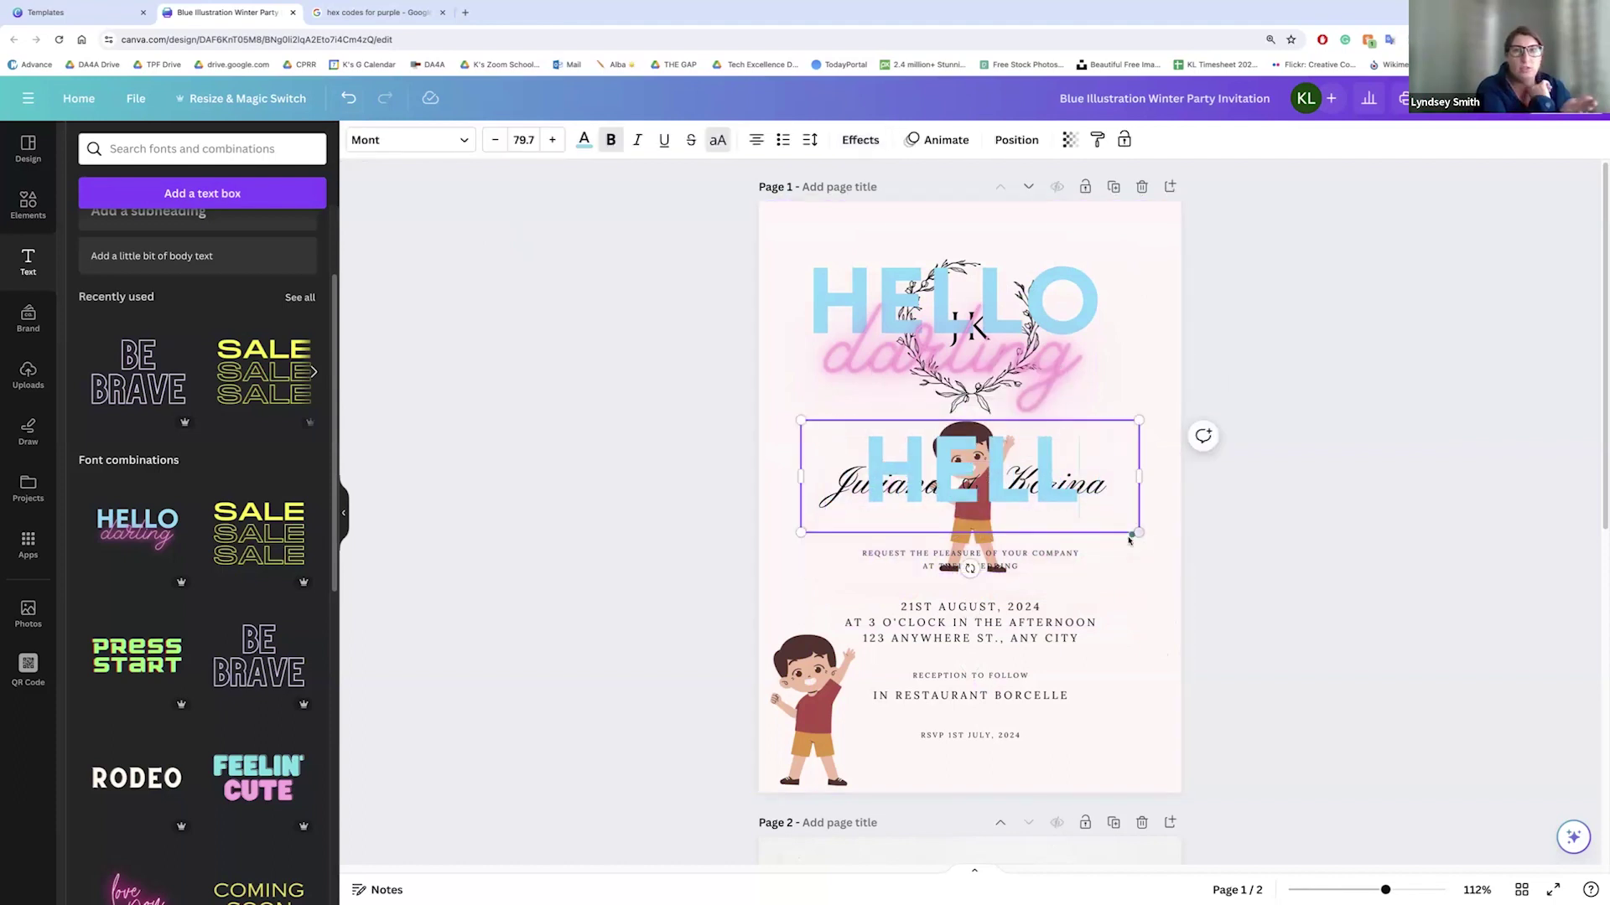
{"action": "left_click", "coordinate": [1124, 529]}
{"action": "left_click", "coordinate": [1123, 529]}
{"action": "key", "text": "Delete"}
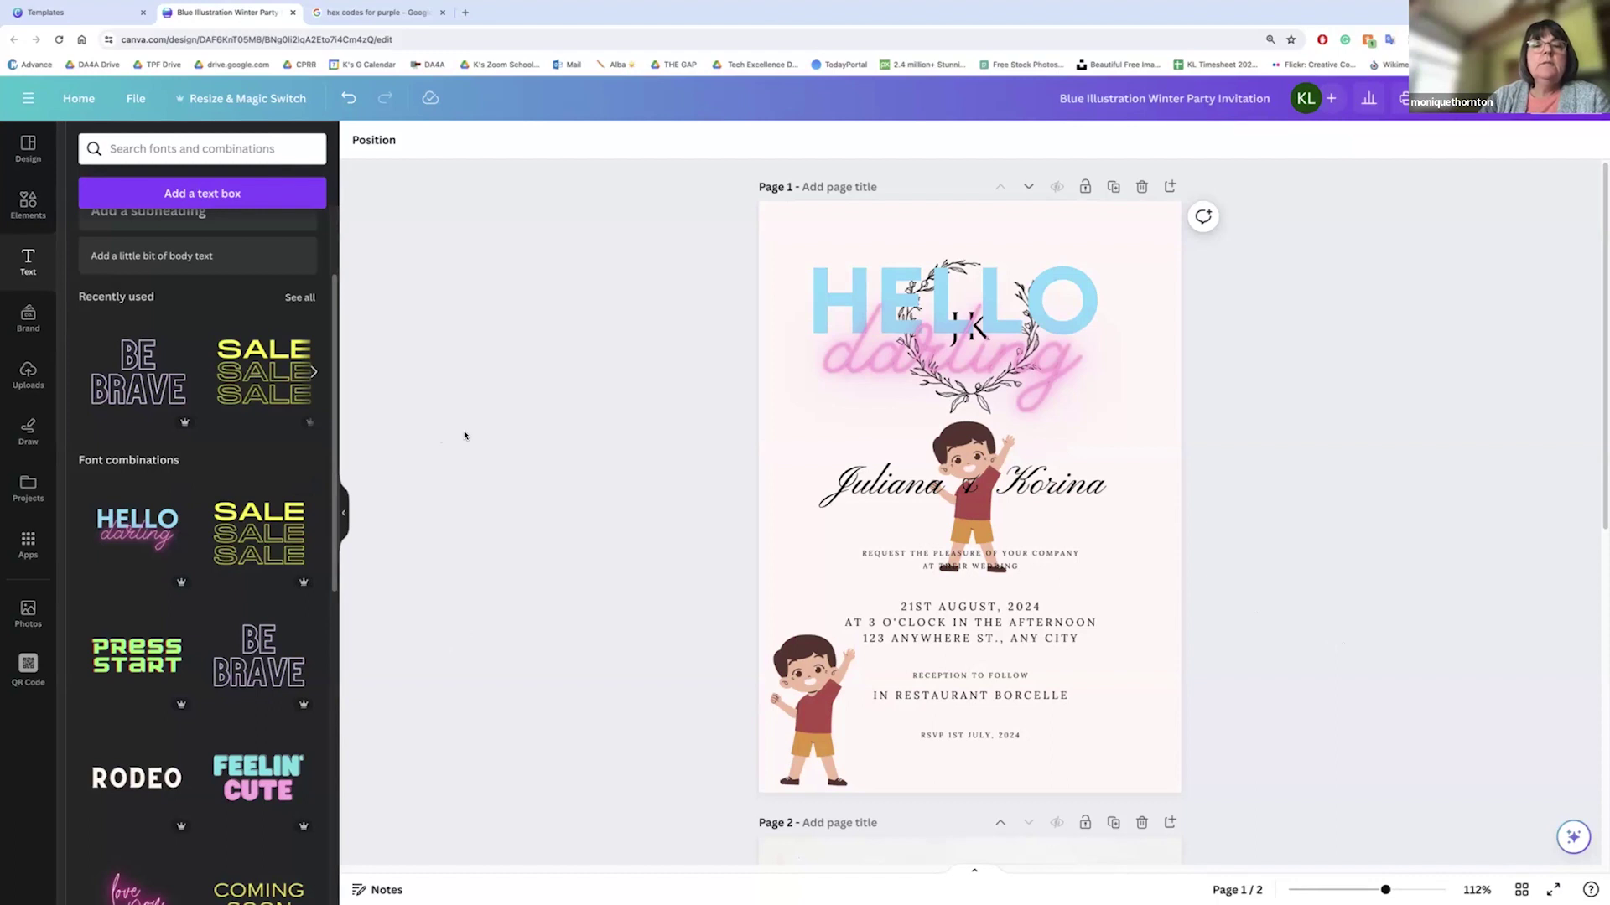
{"action": "left_click", "coordinate": [1250, 625]}
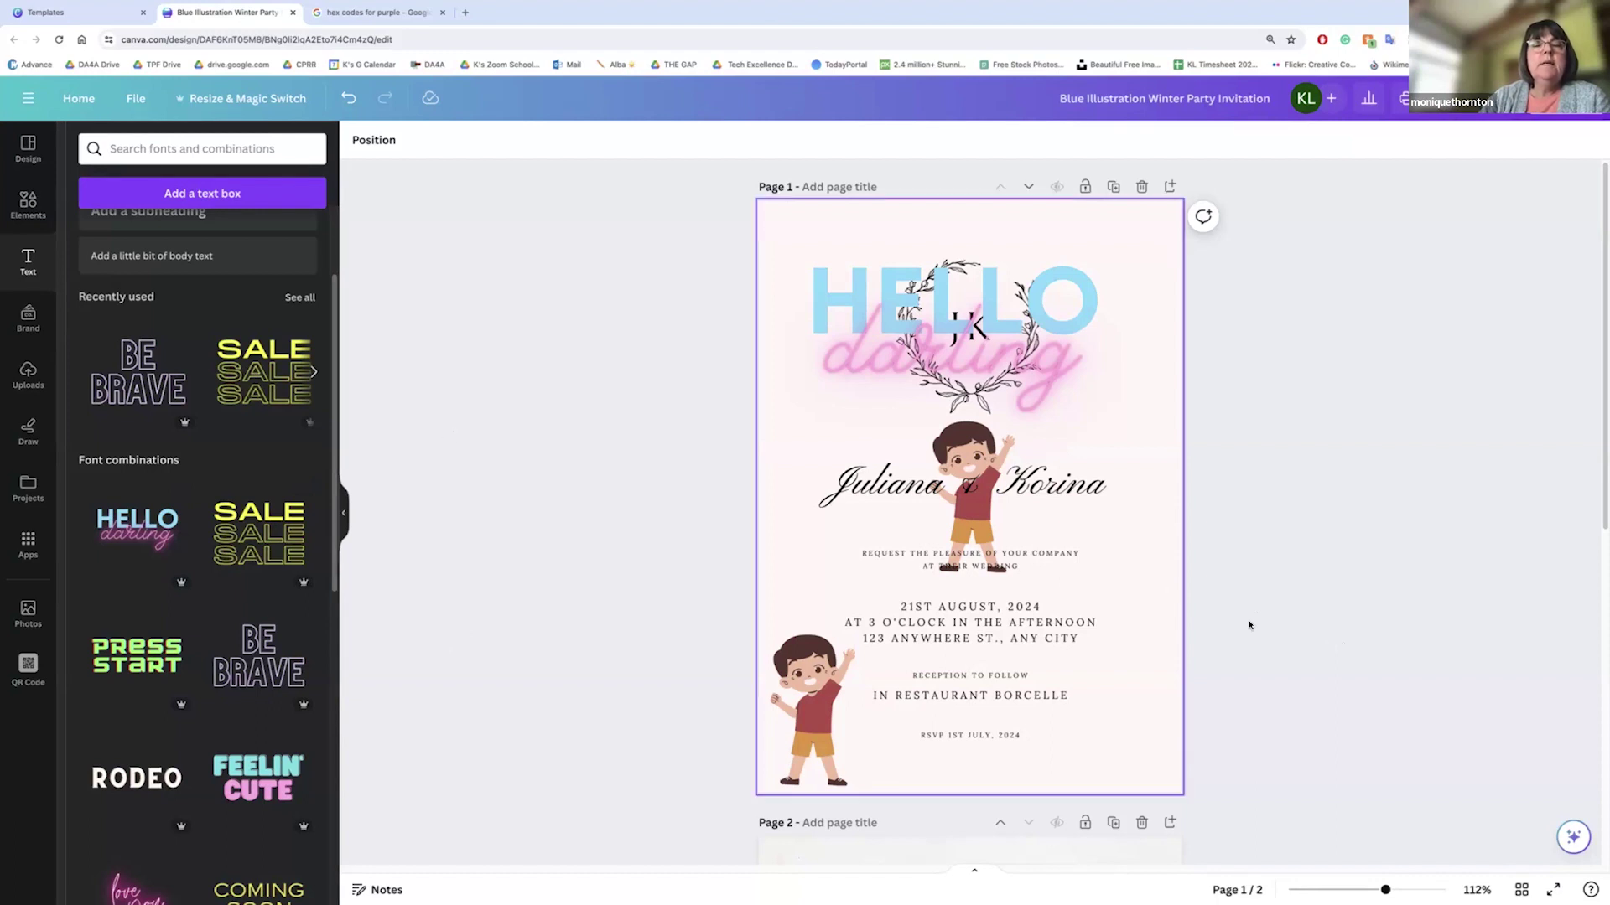
{"action": "left_click", "coordinate": [1513, 565]}
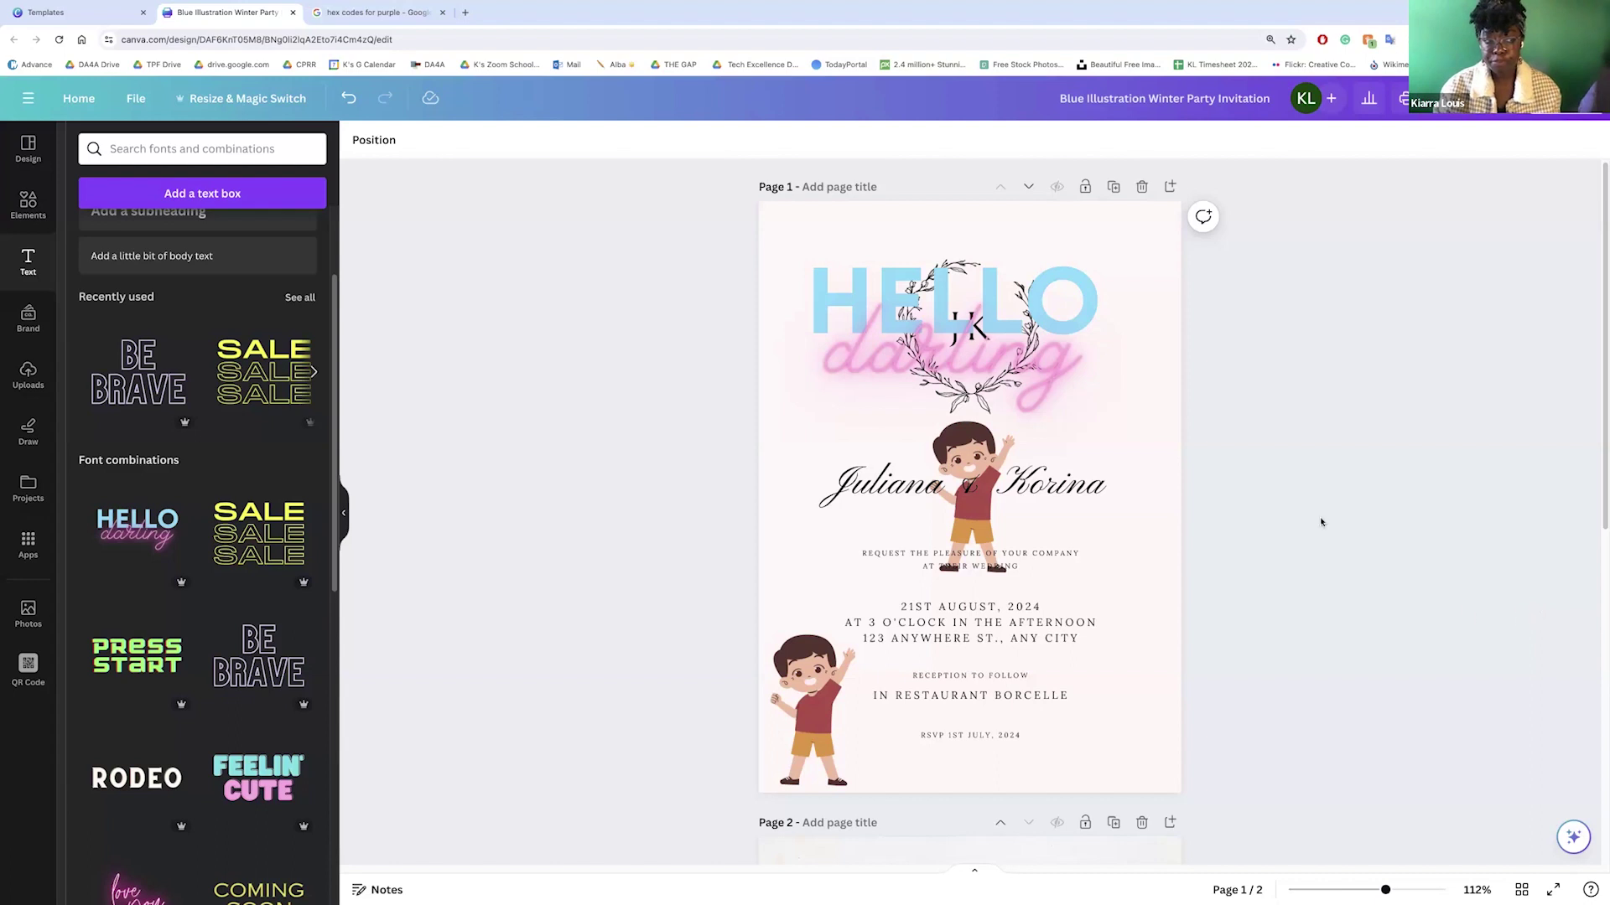
- Open the uploads, bring up the file upload dialog, and dismiss it without choosing a file
{"action": "left_click", "coordinate": [30, 375]}
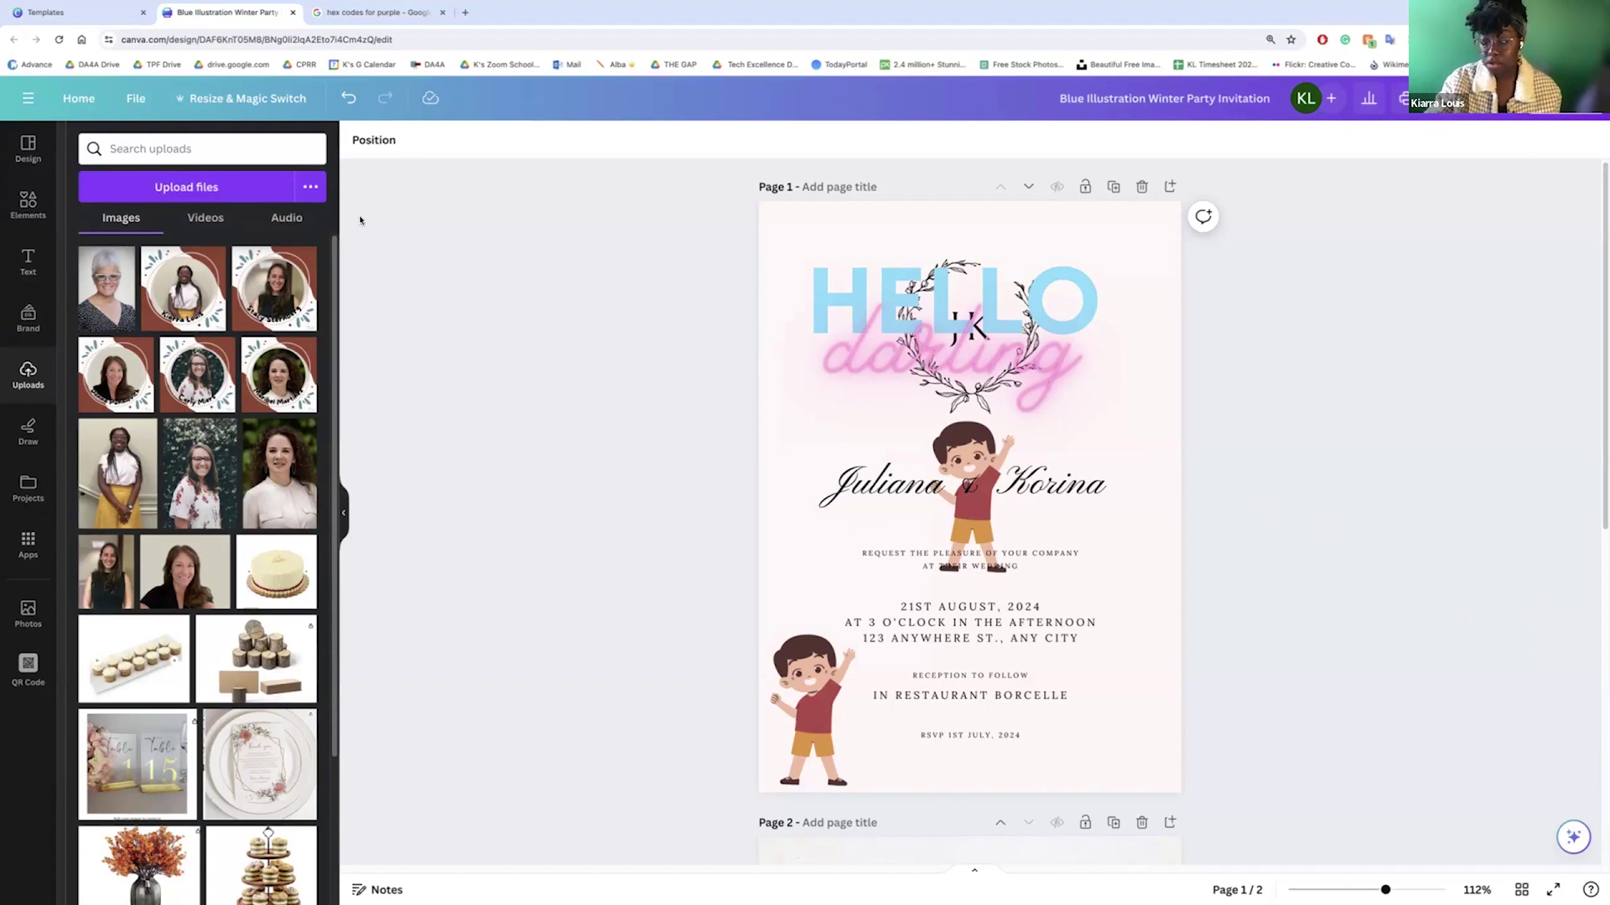
{"action": "left_click", "coordinate": [180, 190]}
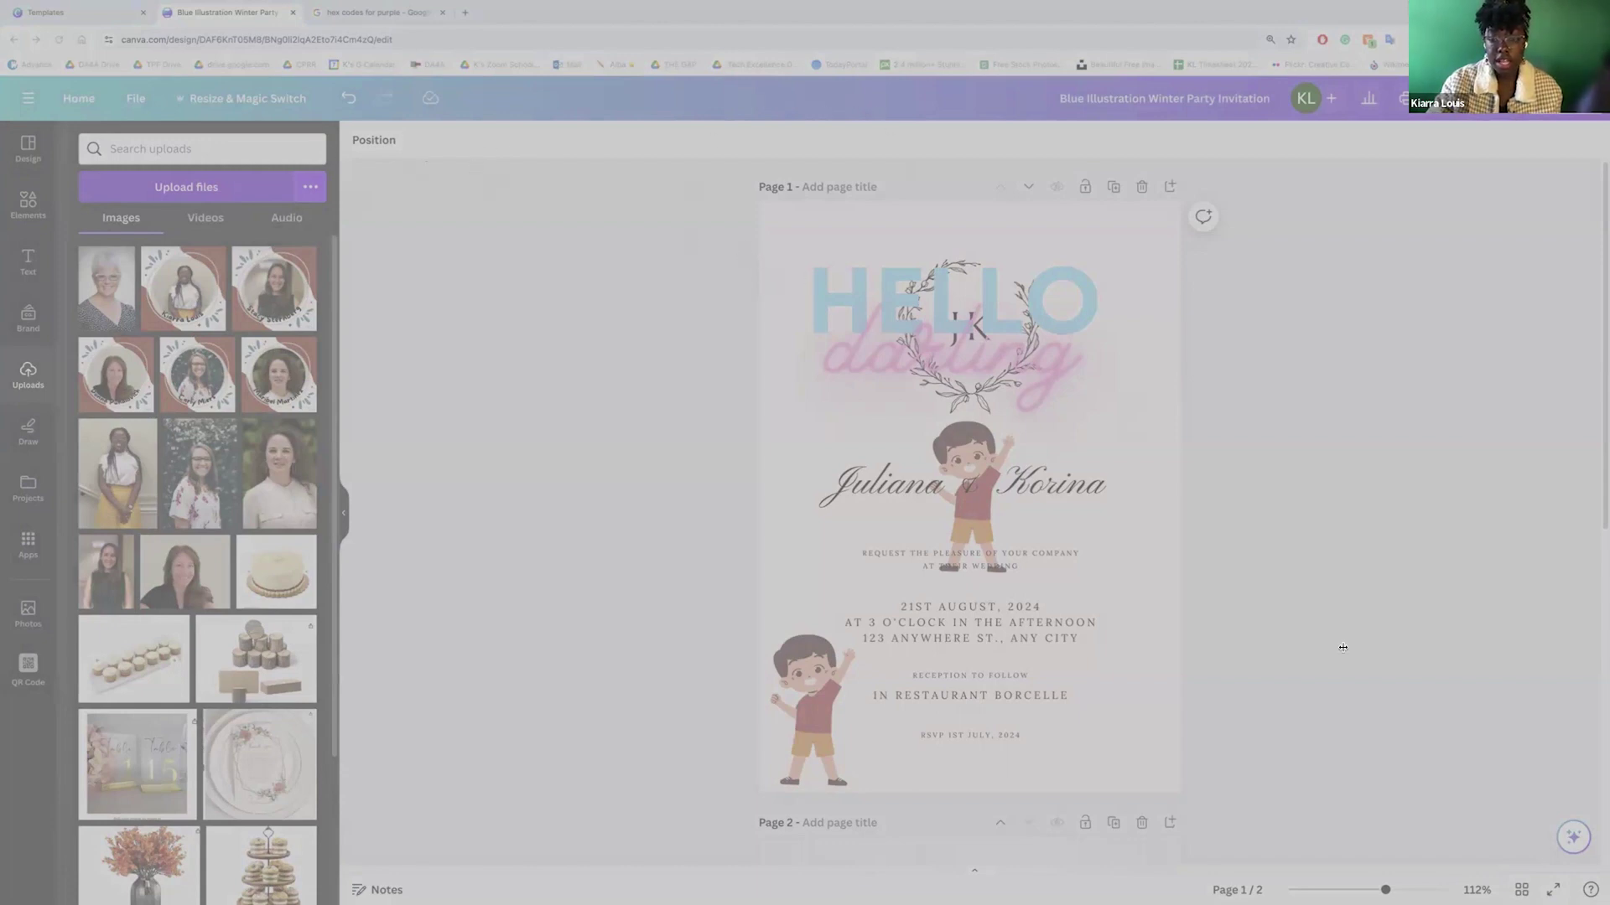
{"action": "left_click", "coordinate": [1229, 795]}
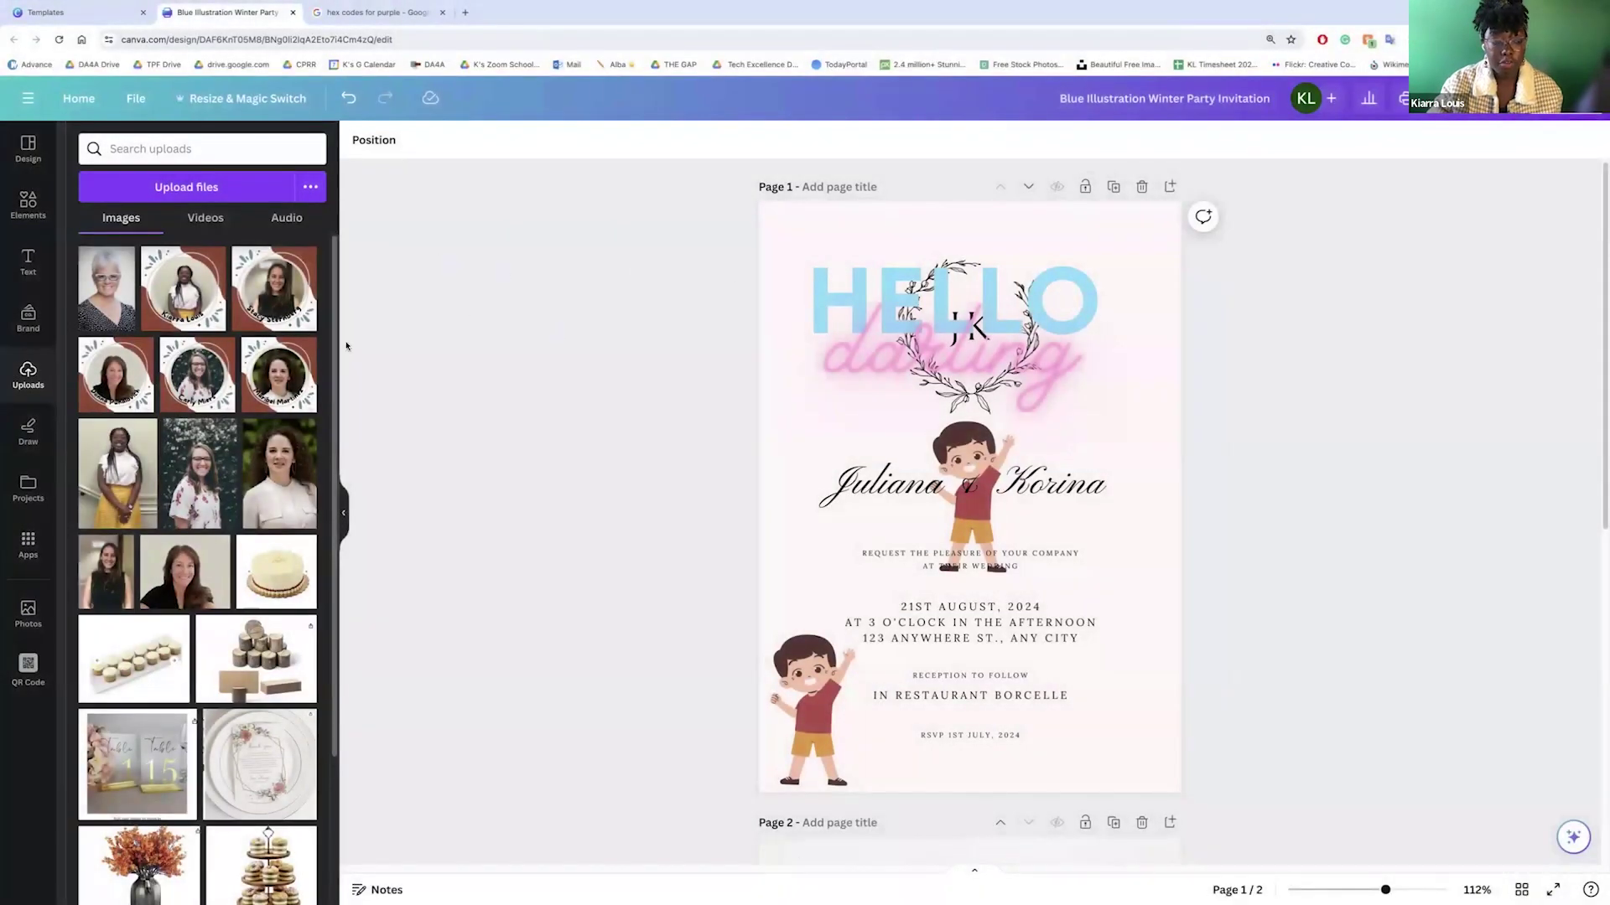
- Try the uploaded portrait of the woman with glasses on page 1 at a smaller size, then delete it
{"action": "left_click", "coordinate": [125, 314]}
{"action": "left_click_drag", "start_coordinate": [1117, 273], "coordinate": [945, 533]}
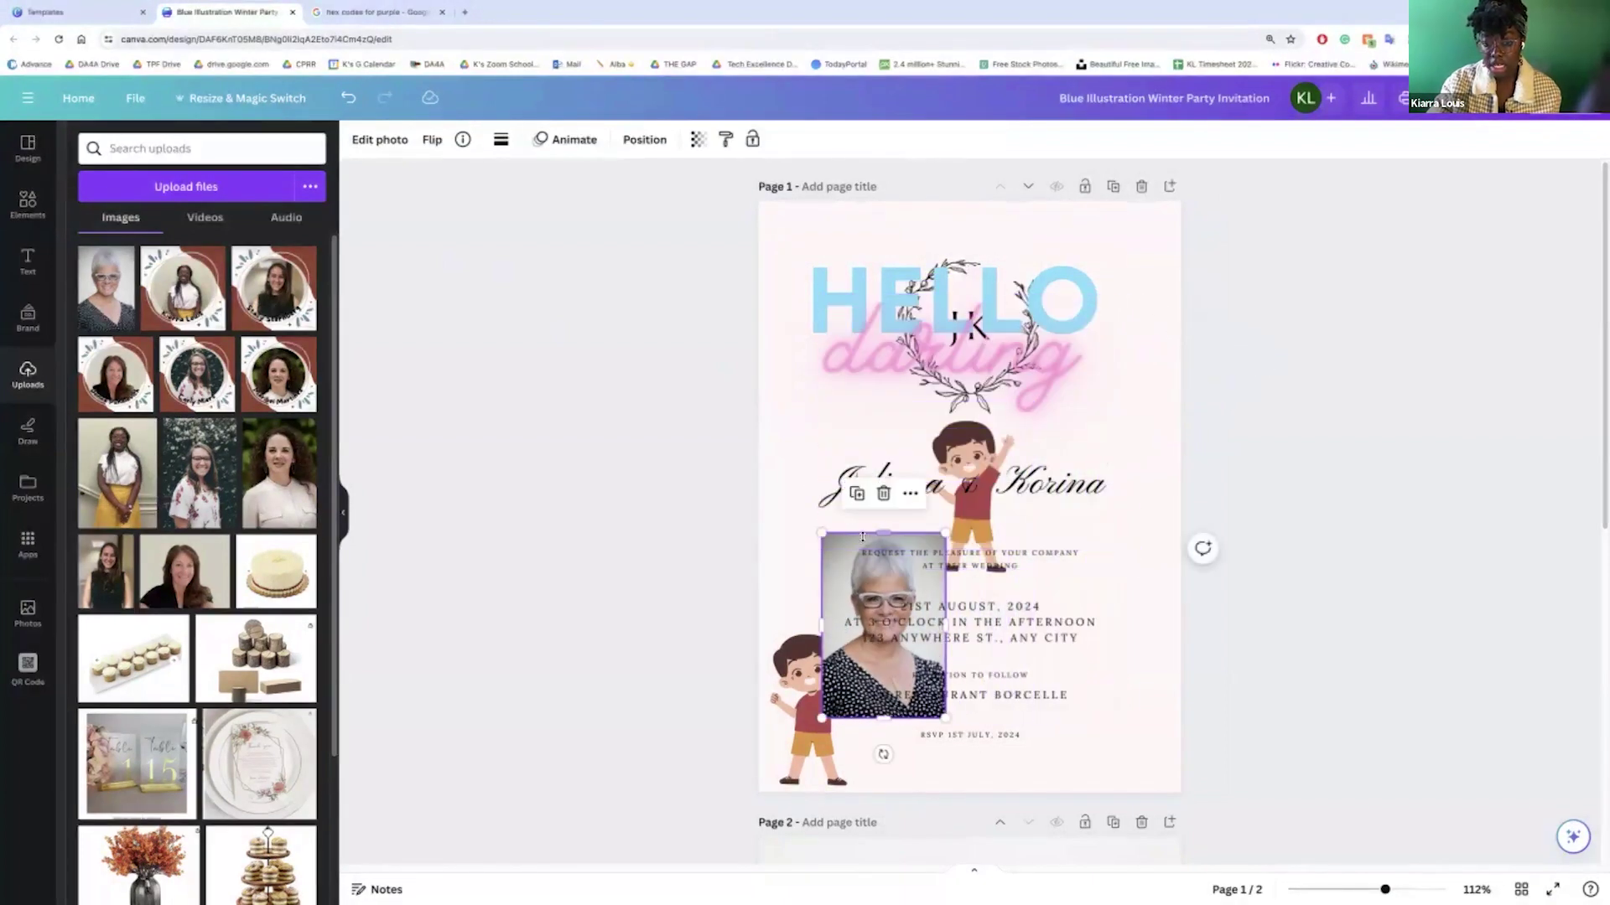
{"action": "key", "text": "Delete"}
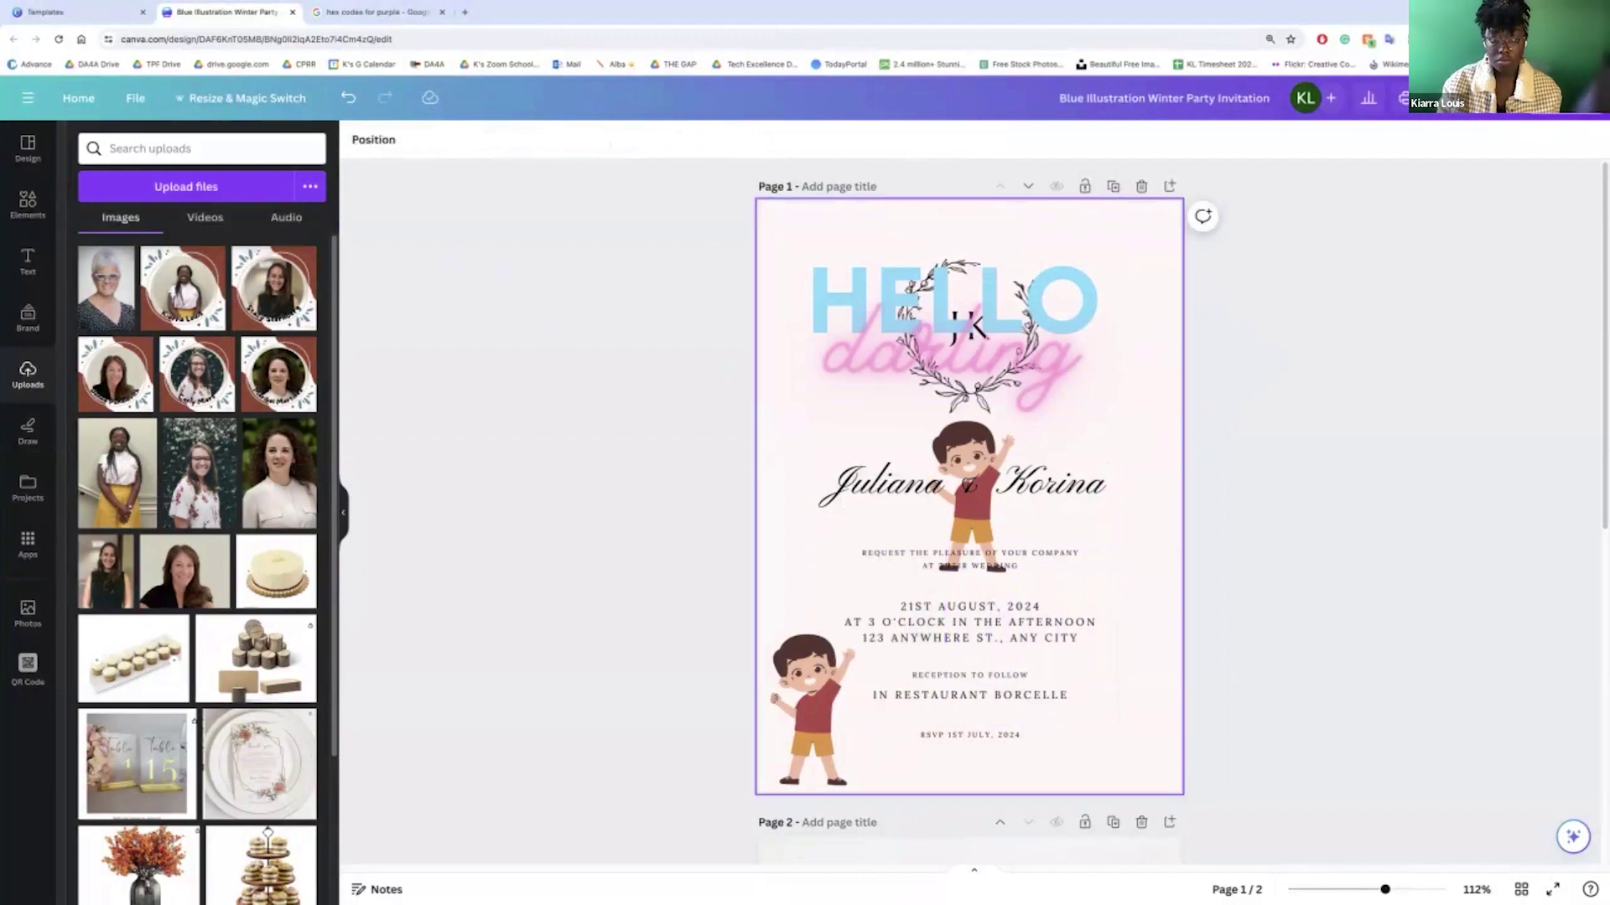
- Look through the uploaded videos, audio and images, and view the options for the "Tech Coach Profiles - 5" image
{"action": "left_click", "coordinate": [201, 231]}
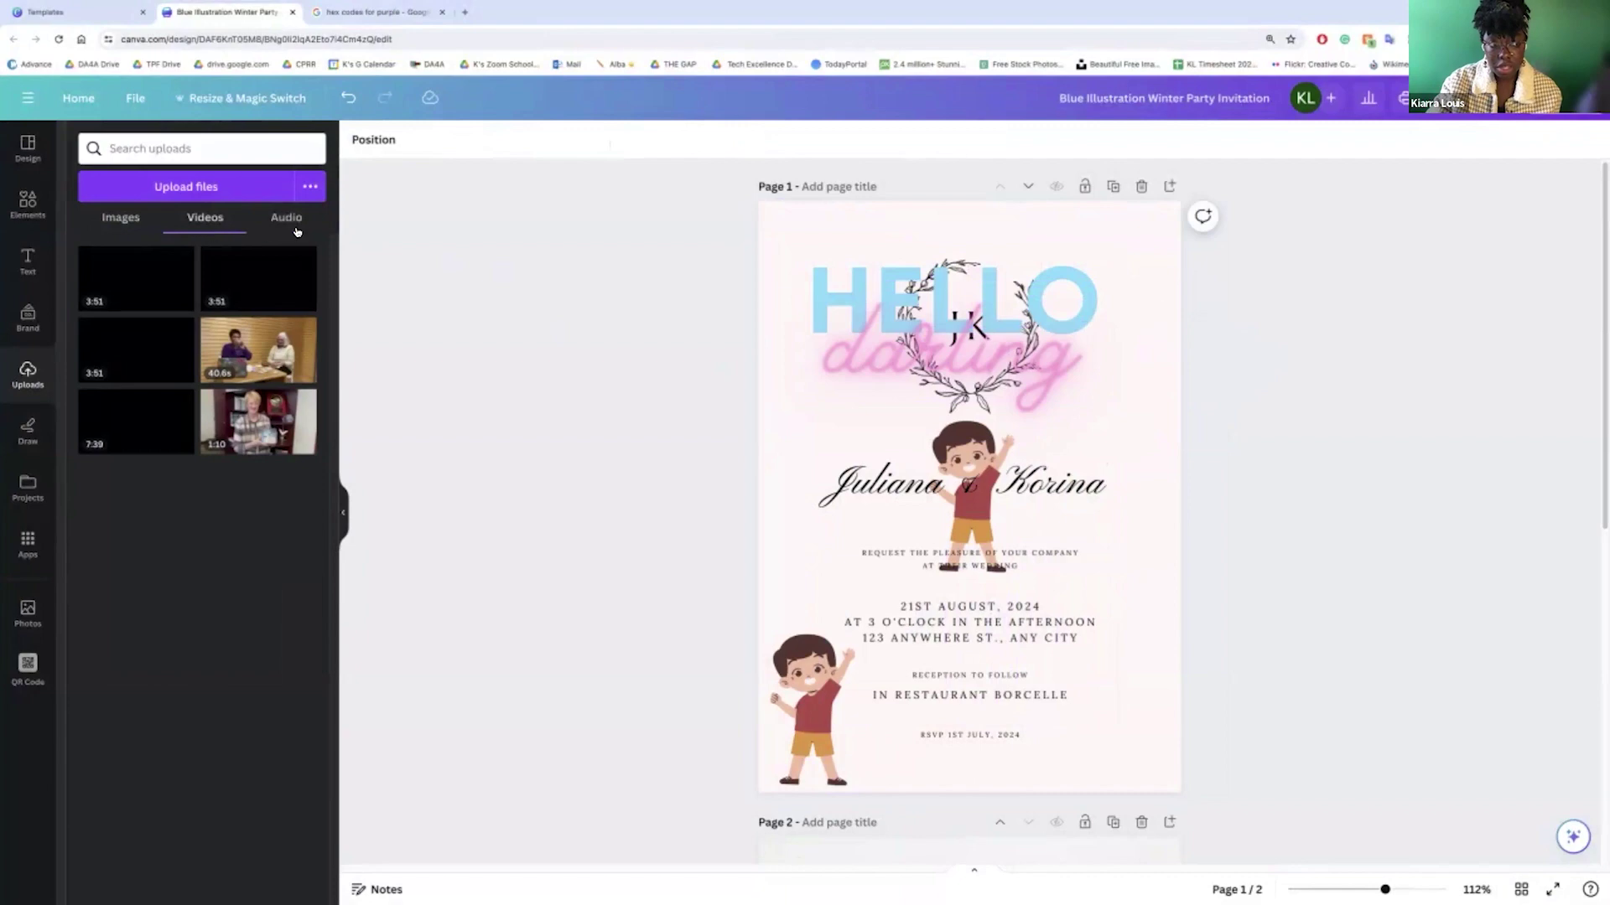
{"action": "left_click", "coordinate": [294, 232]}
{"action": "left_click", "coordinate": [205, 231]}
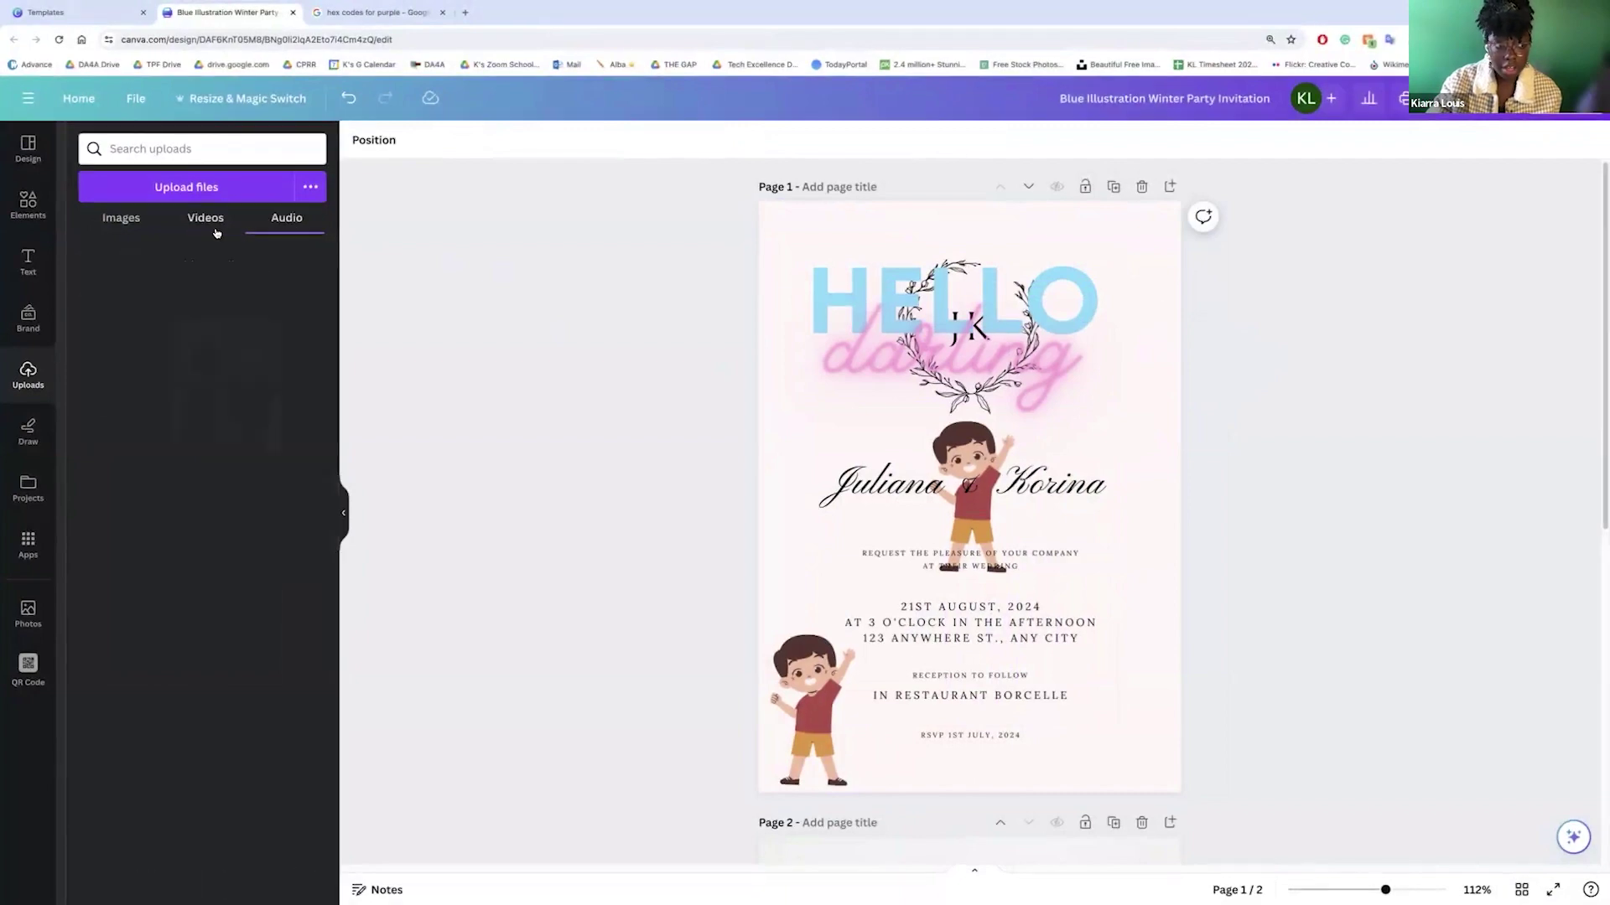
{"action": "left_click", "coordinate": [143, 227]}
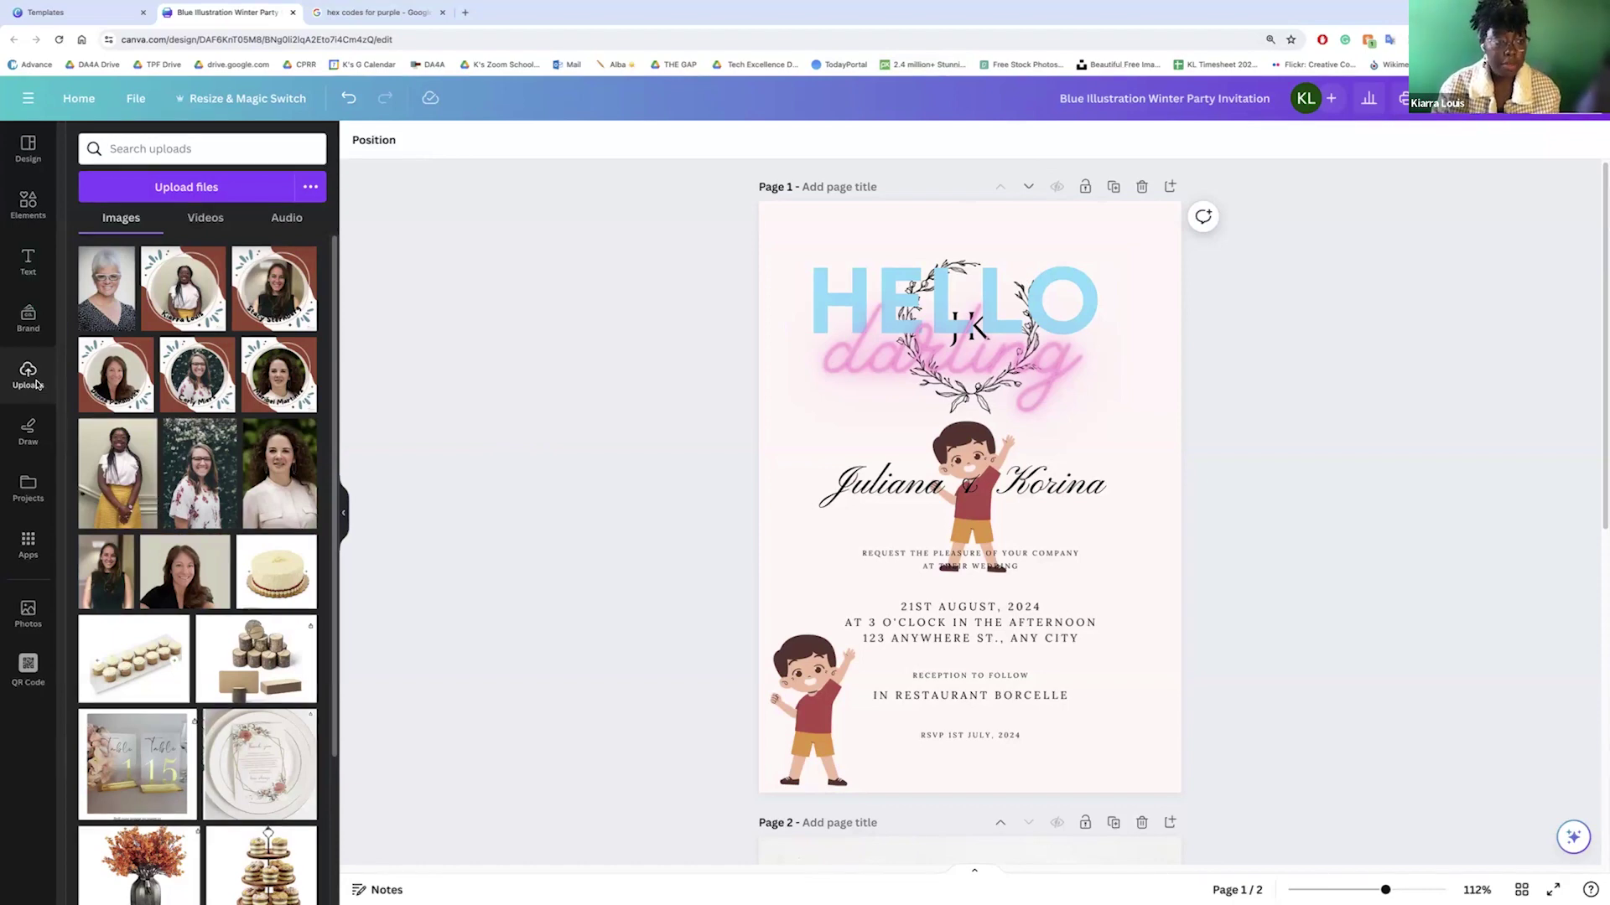
{"action": "left_click", "coordinate": [213, 259]}
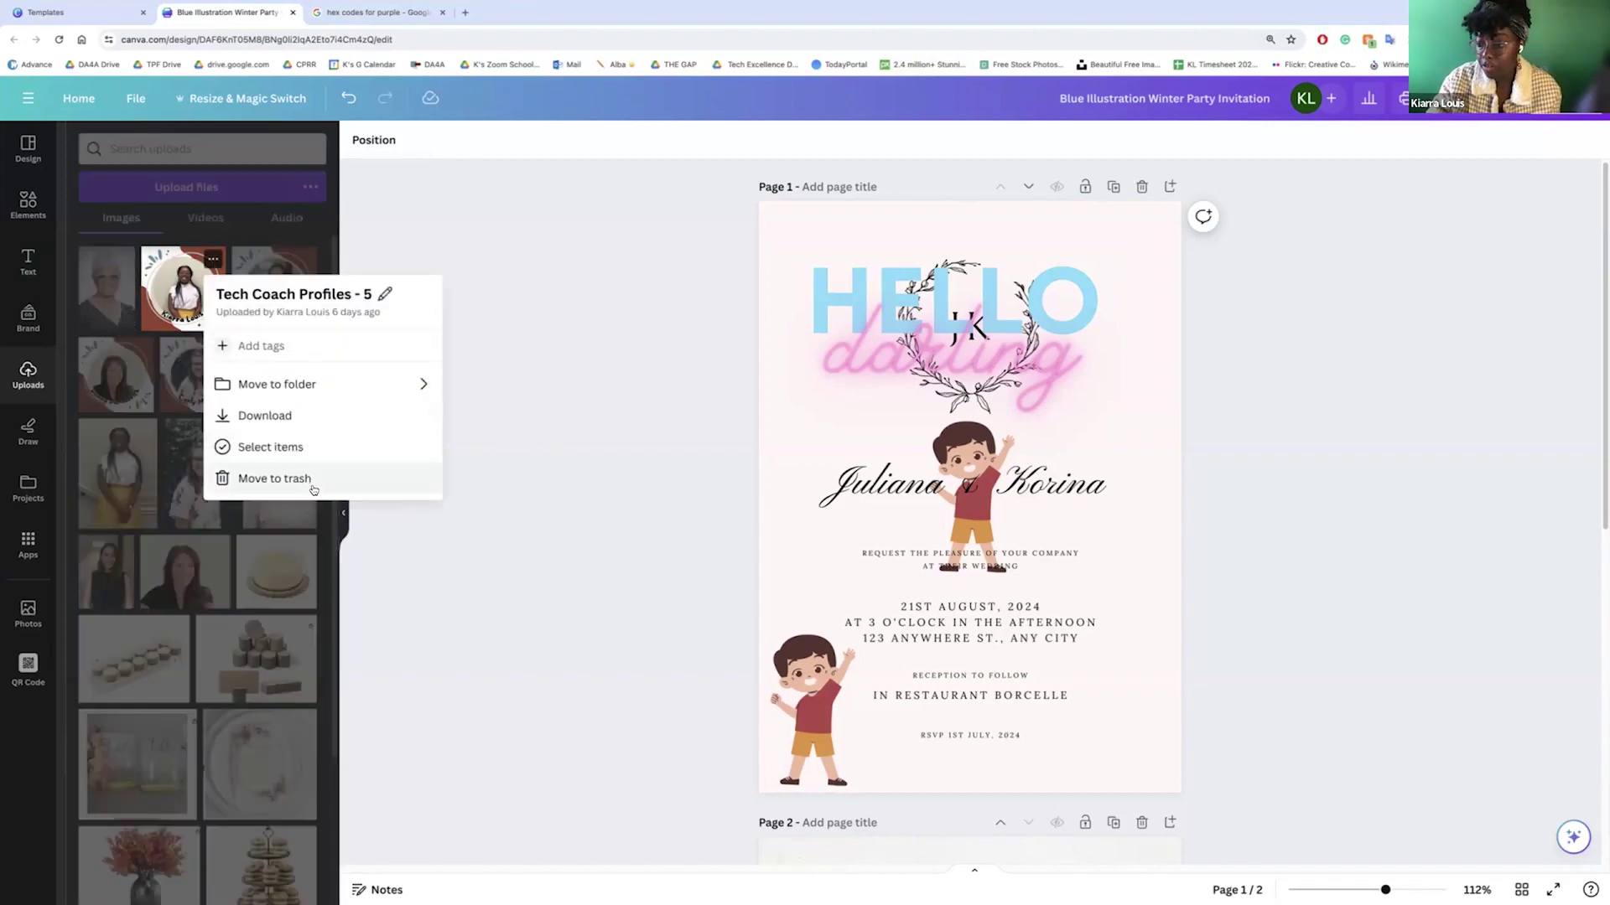
{"action": "left_click", "coordinate": [414, 570]}
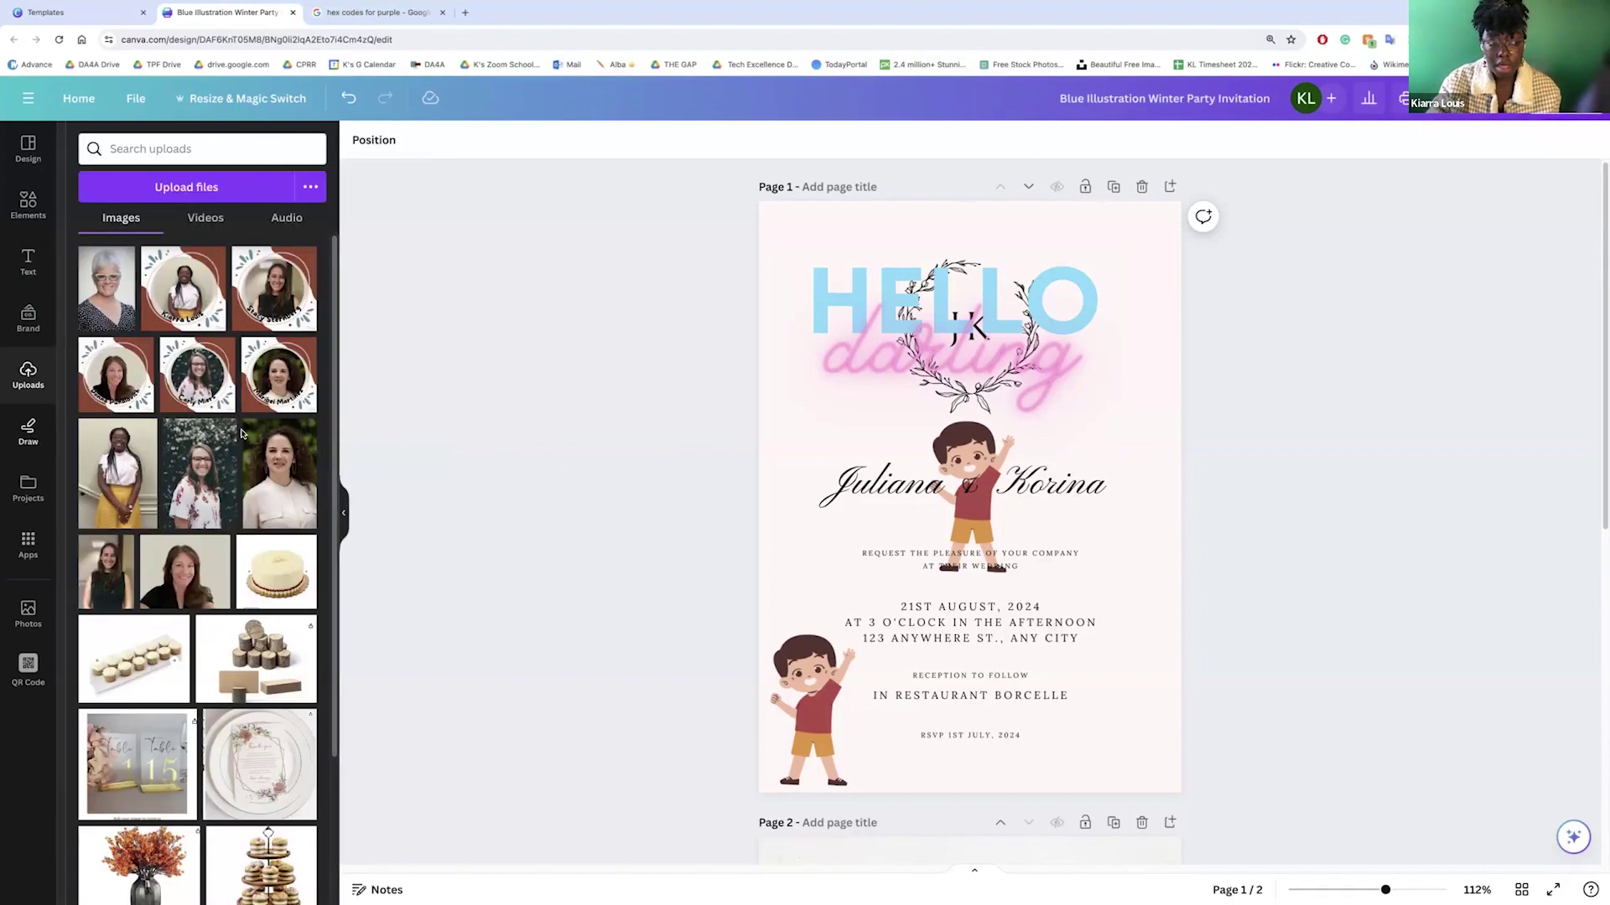
- Draw a red looping marker squiggle down the right side of page 1, beside the invitation text
{"action": "left_click", "coordinate": [28, 431]}
{"action": "mouse_move", "coordinate": [994, 434]}
{"action": "left_mouse_down"}
{"action": "mouse_move", "coordinate": [930, 461]}
{"action": "mouse_move", "coordinate": [989, 468]}
{"action": "mouse_move", "coordinate": [970, 523]}
{"action": "mouse_move", "coordinate": [1008, 565]}
{"action": "mouse_move", "coordinate": [967, 685]}
{"action": "mouse_move", "coordinate": [1028, 723]}
{"action": "left_mouse_up"}
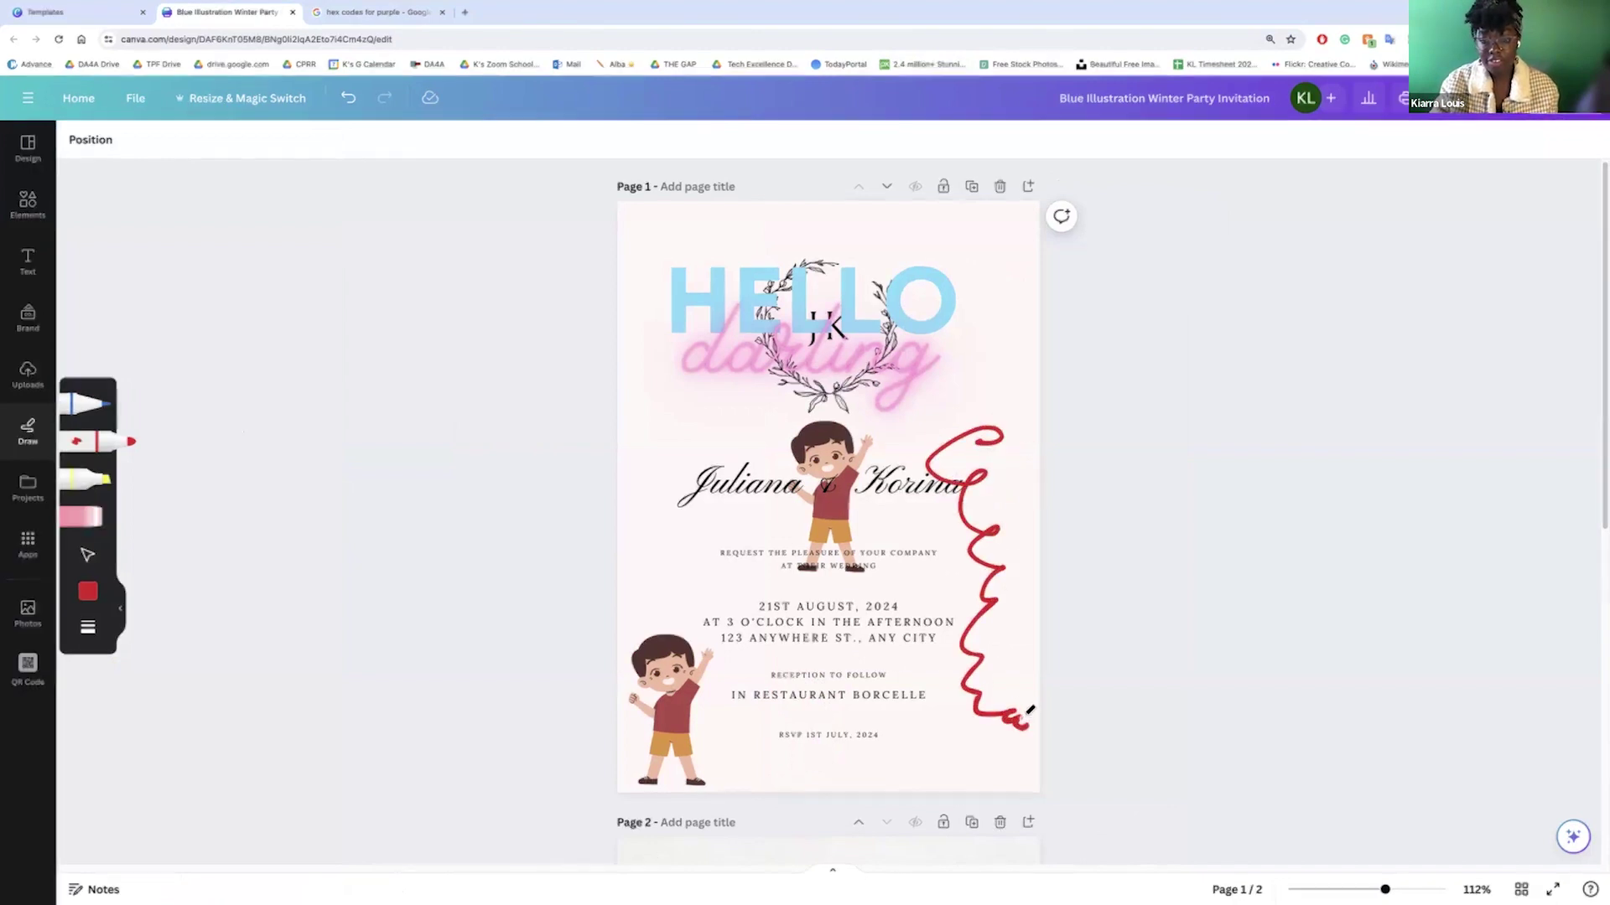
- Look through the designs, folders, images and videos stored in the projects
{"action": "left_click", "coordinate": [27, 486]}
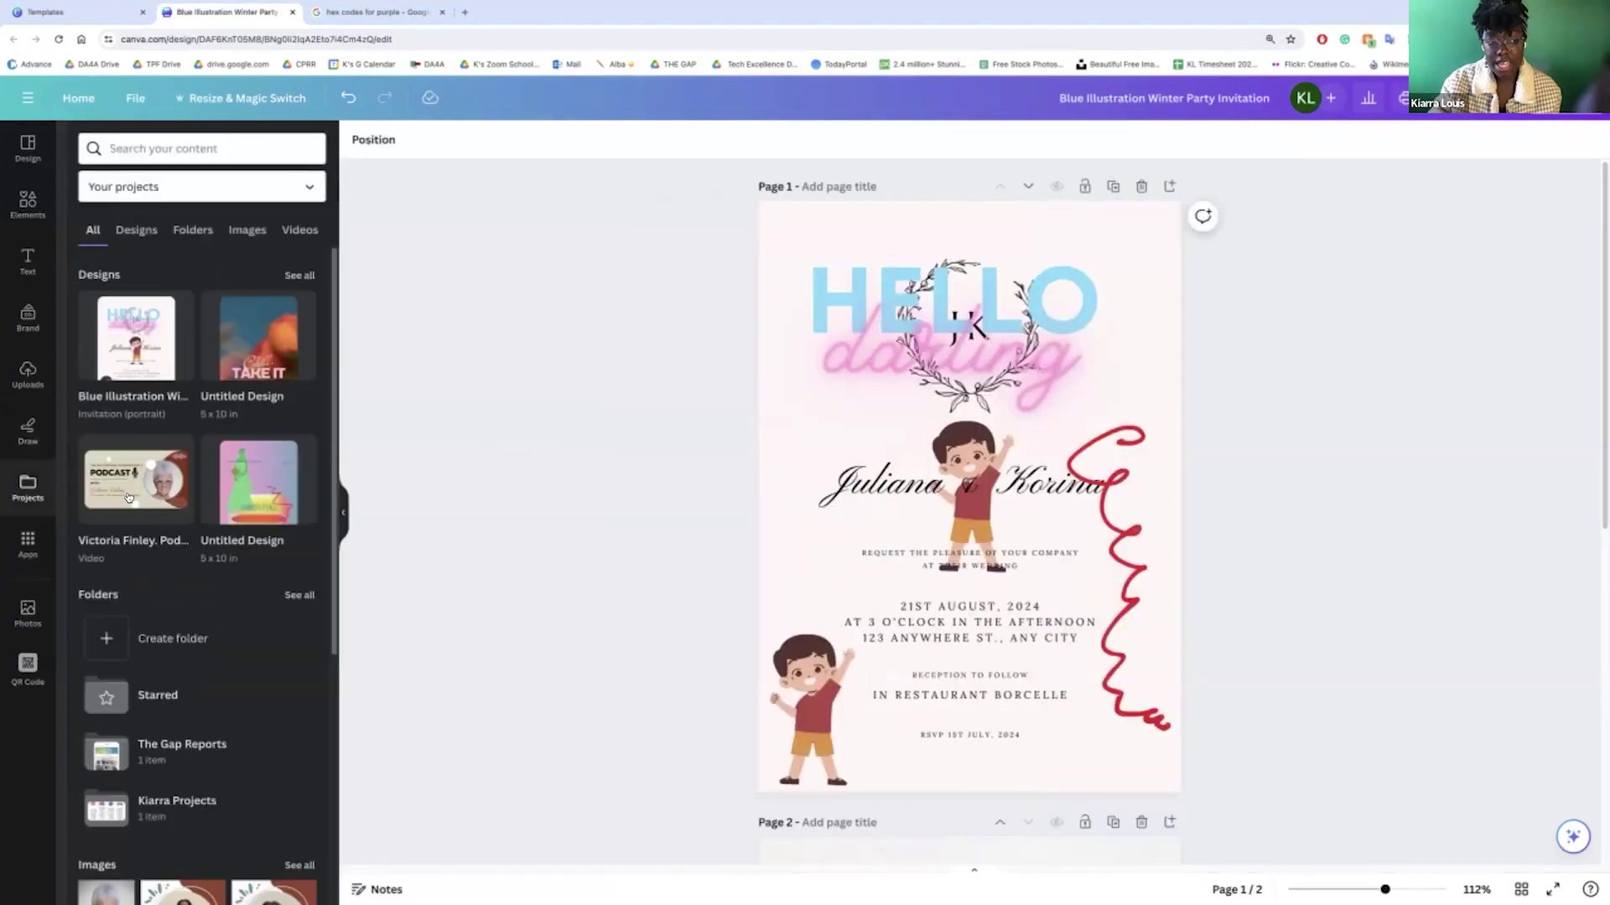
{"action": "scroll", "coordinate": [222, 478], "scroll_direction": "down", "scroll_amount": 2}
{"action": "scroll", "coordinate": [222, 480], "scroll_direction": "up", "scroll_amount": 2}
{"action": "scroll", "coordinate": [277, 490], "scroll_direction": "down", "scroll_amount": 1}
{"action": "scroll", "coordinate": [252, 503], "scroll_direction": "down", "scroll_amount": 1}
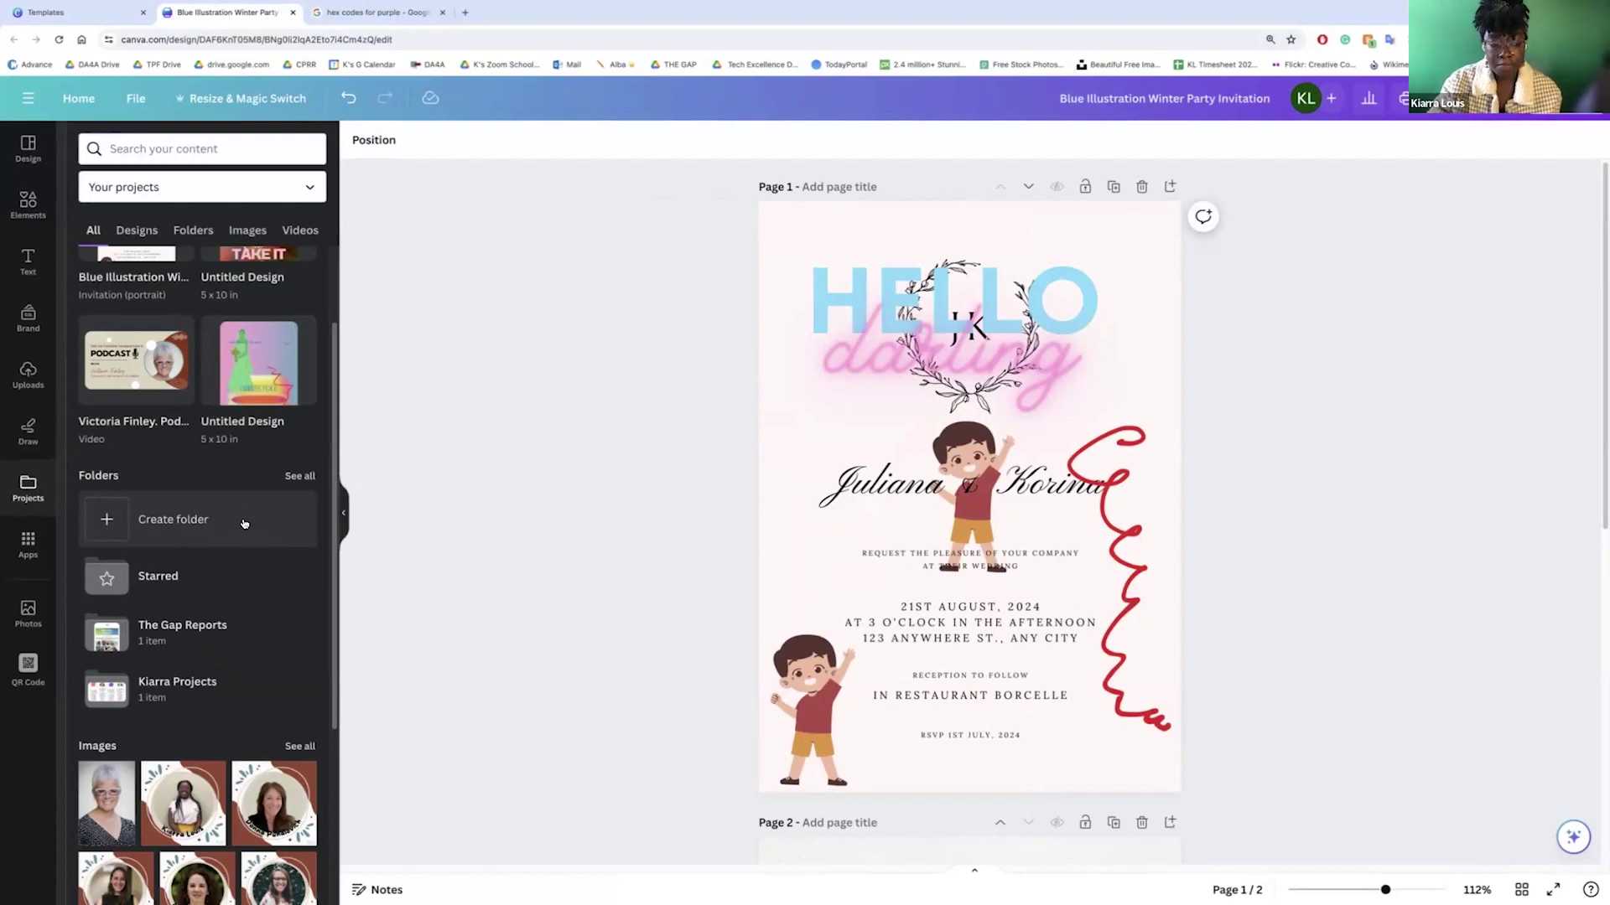
{"action": "scroll", "coordinate": [244, 523], "scroll_direction": "down", "scroll_amount": 2}
{"action": "scroll", "coordinate": [244, 524], "scroll_direction": "down", "scroll_amount": 1}
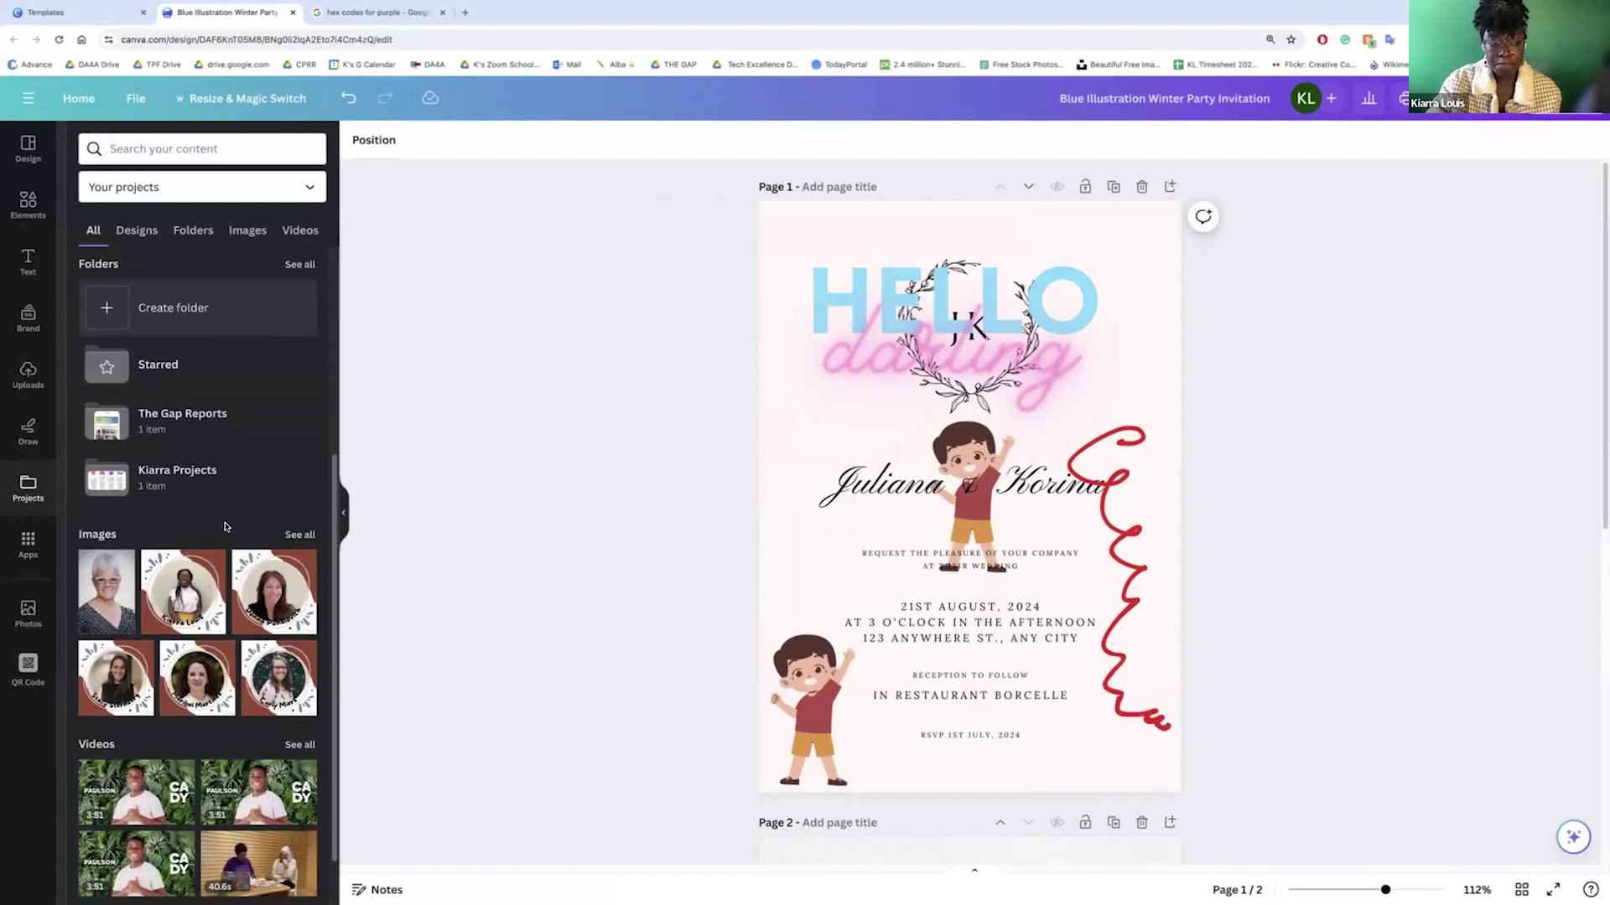
- Browse the featured apps, search the apps for "QR", and open the QR Code app
{"action": "left_click", "coordinate": [27, 545]}
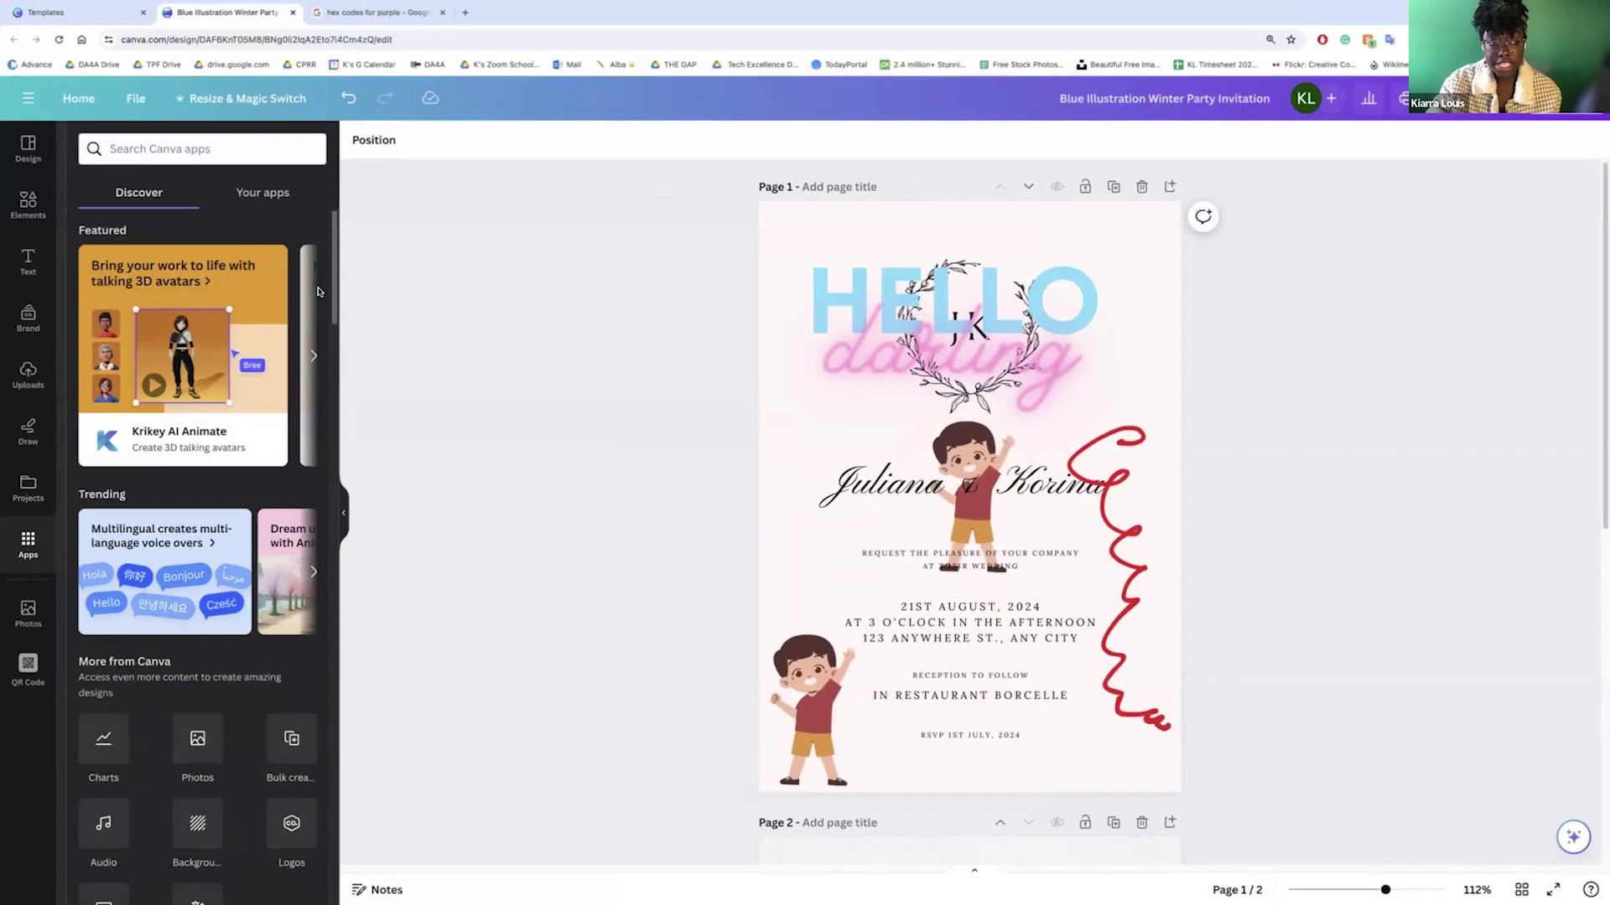
{"action": "left_click", "coordinate": [316, 354]}
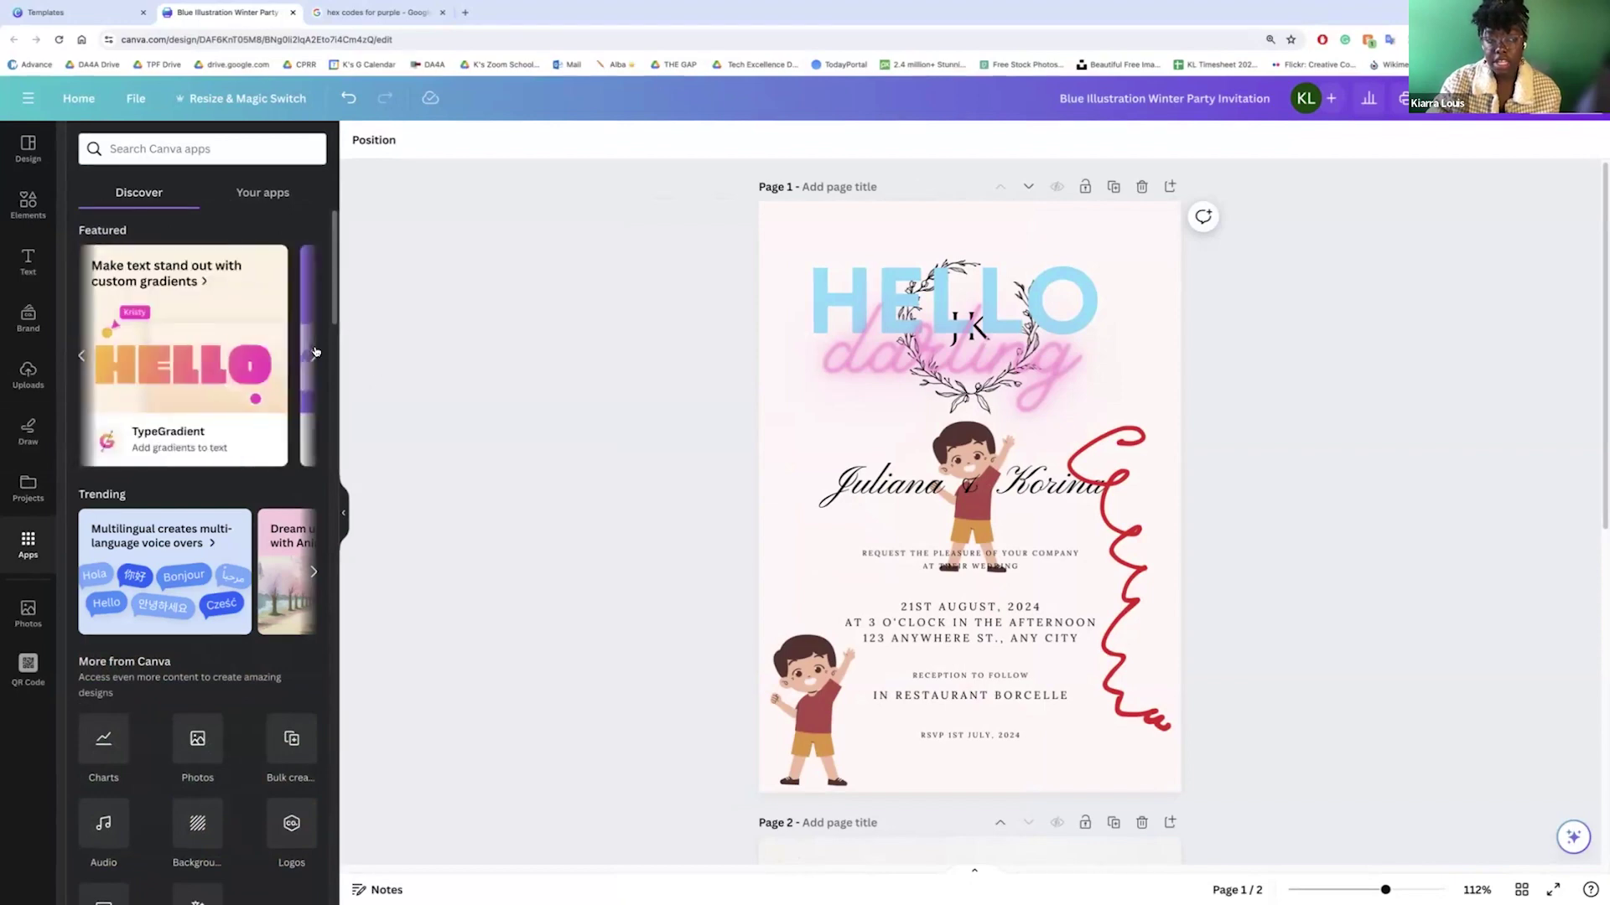
{"action": "left_click", "coordinate": [316, 353]}
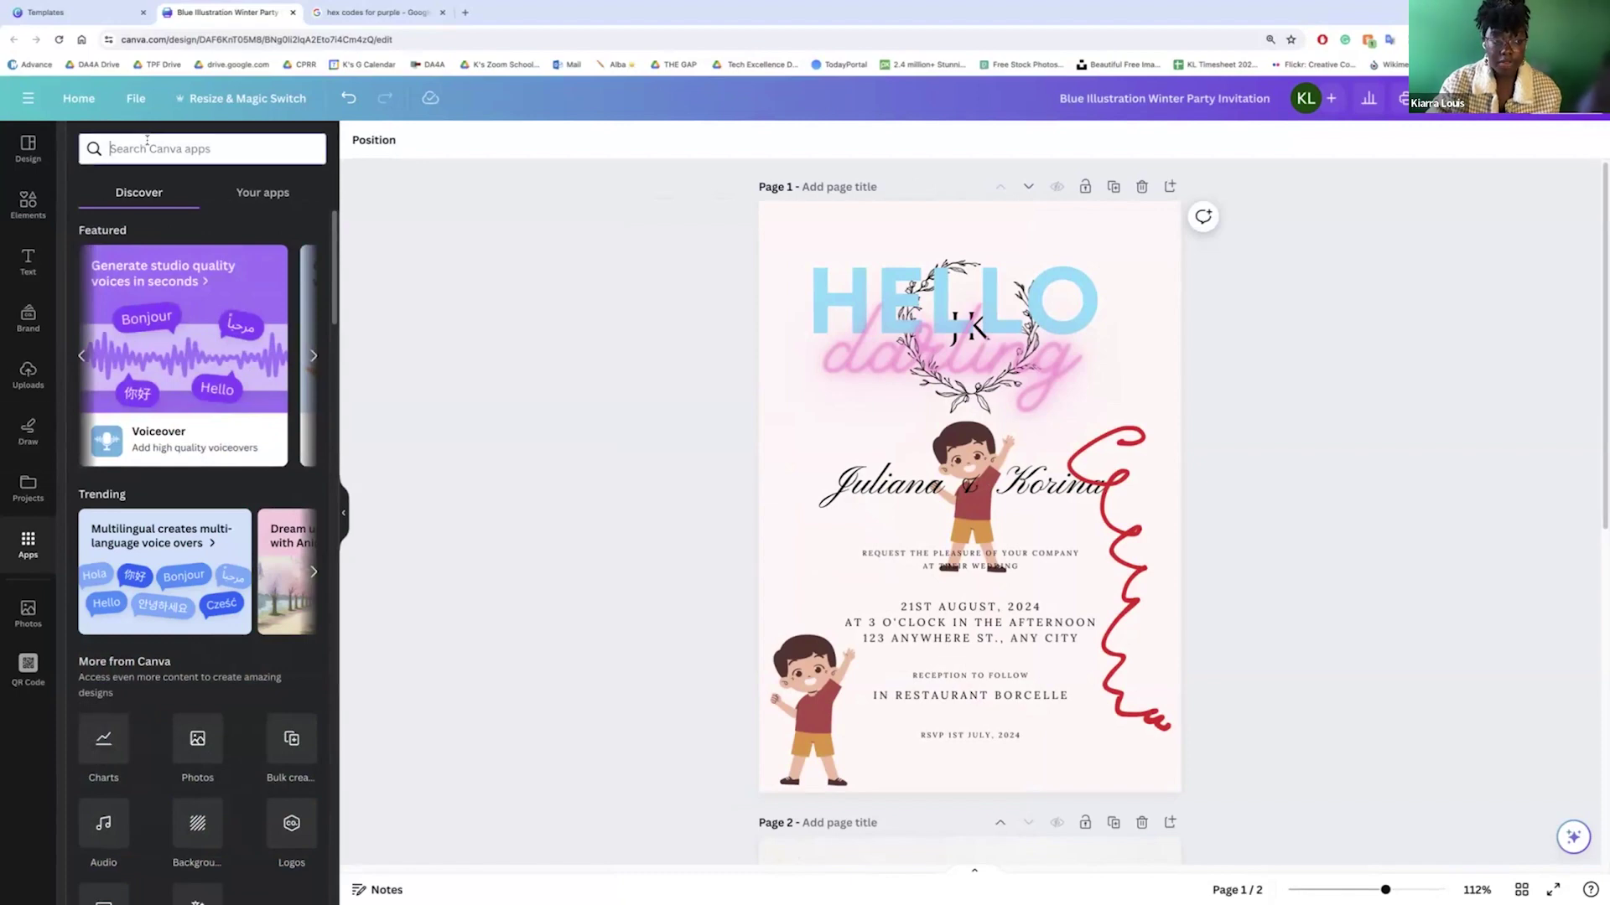
{"action": "left_click", "coordinate": [201, 148]}
{"action": "type", "text": "QR"}
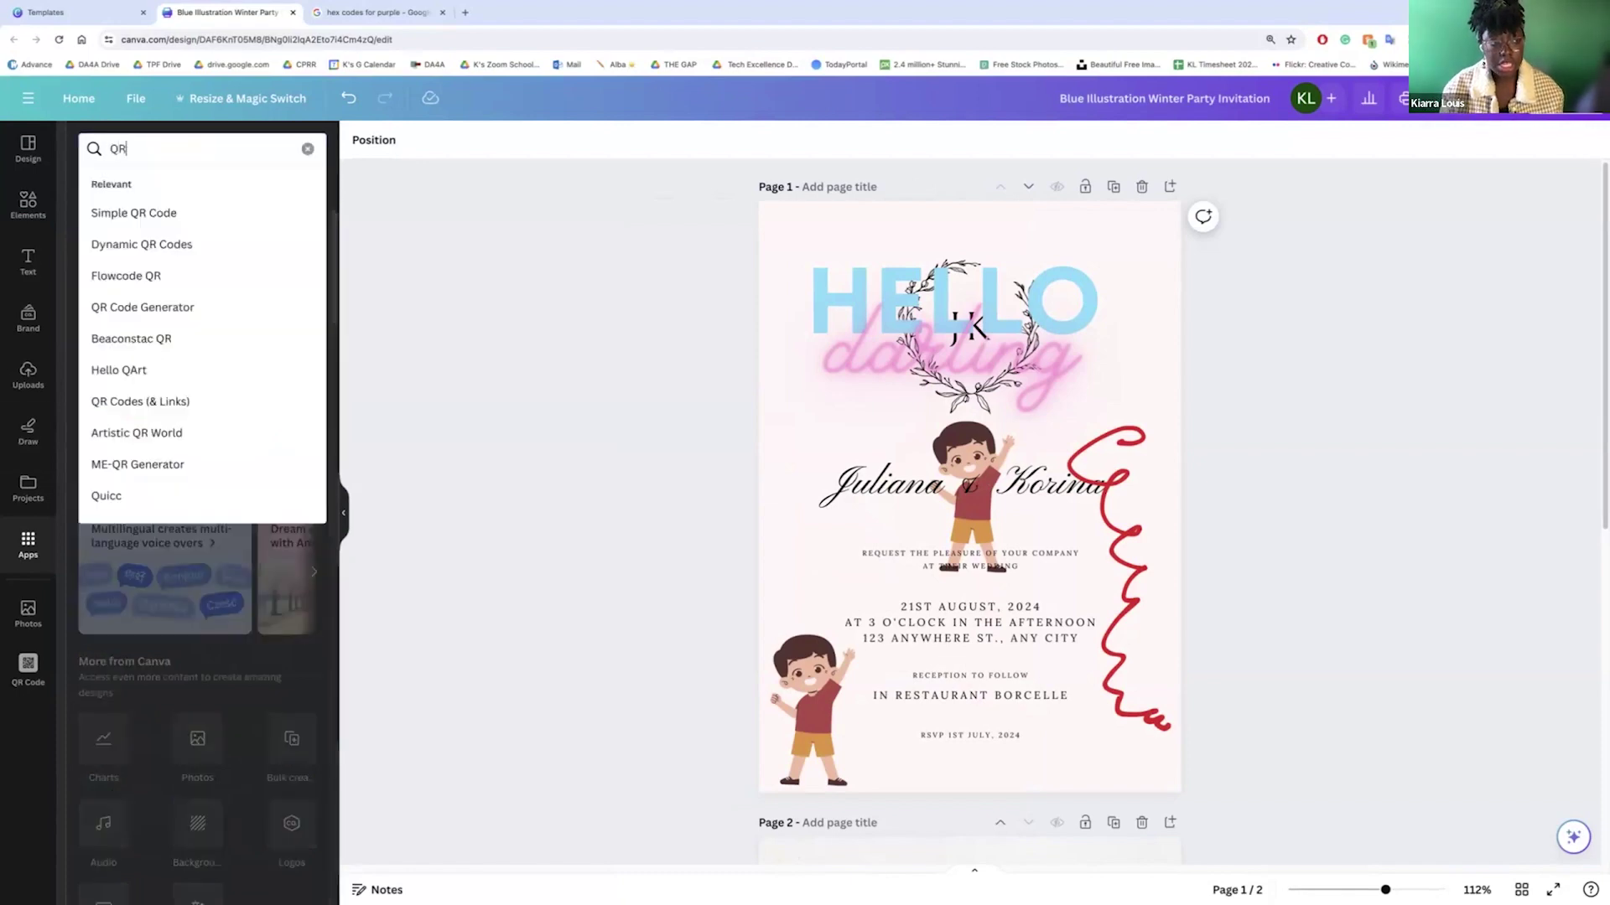
{"action": "key", "text": "Return"}
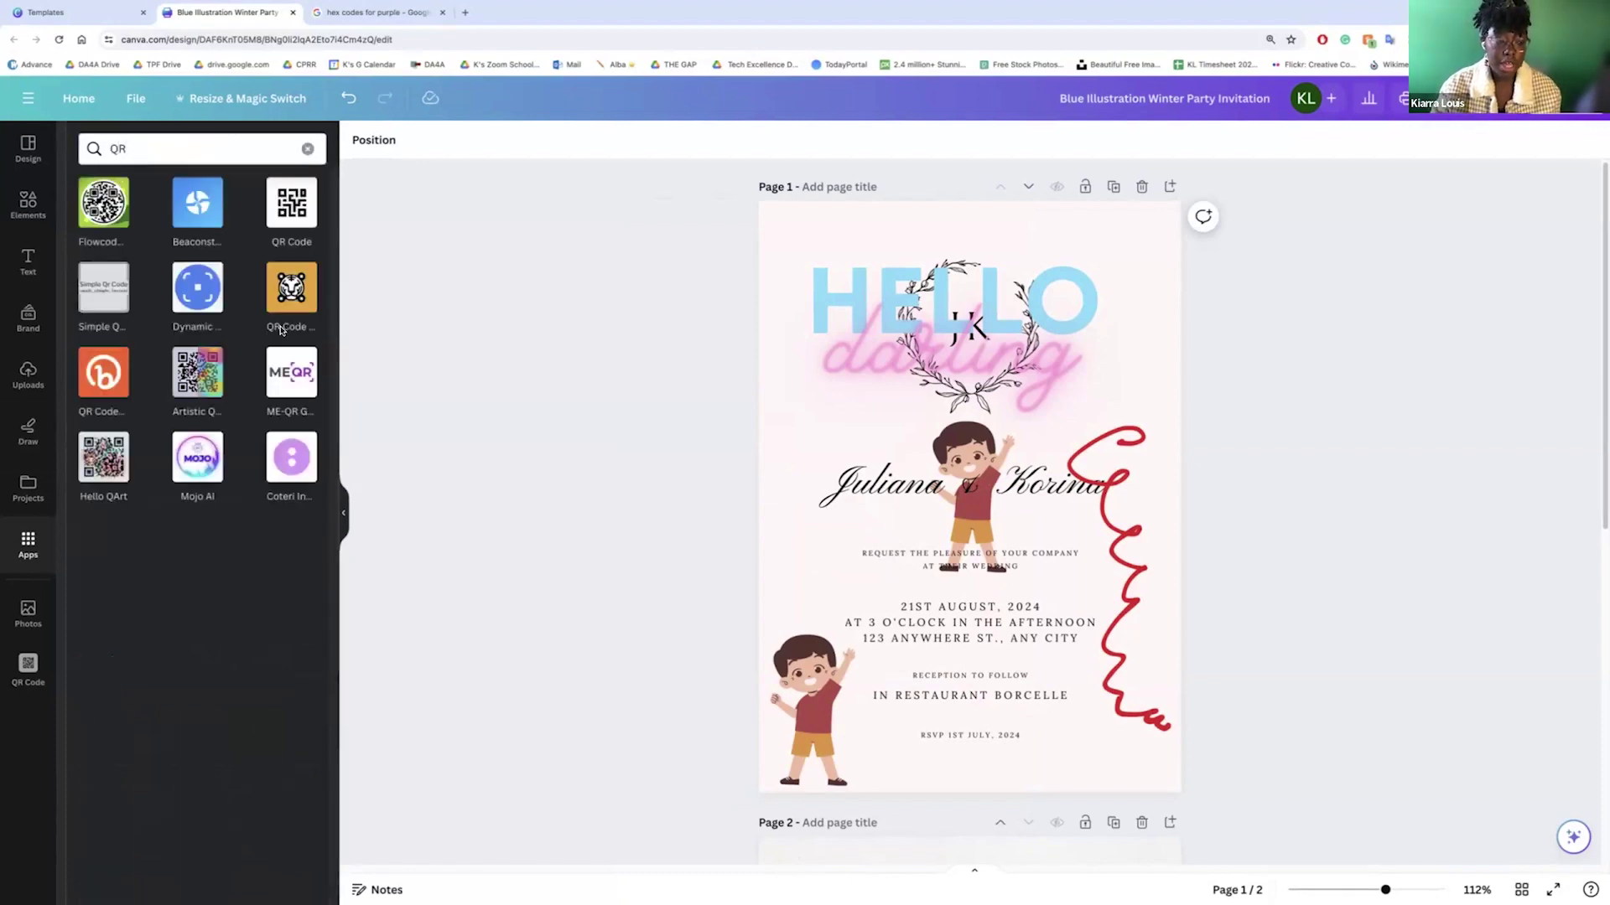
{"action": "left_click", "coordinate": [295, 191]}
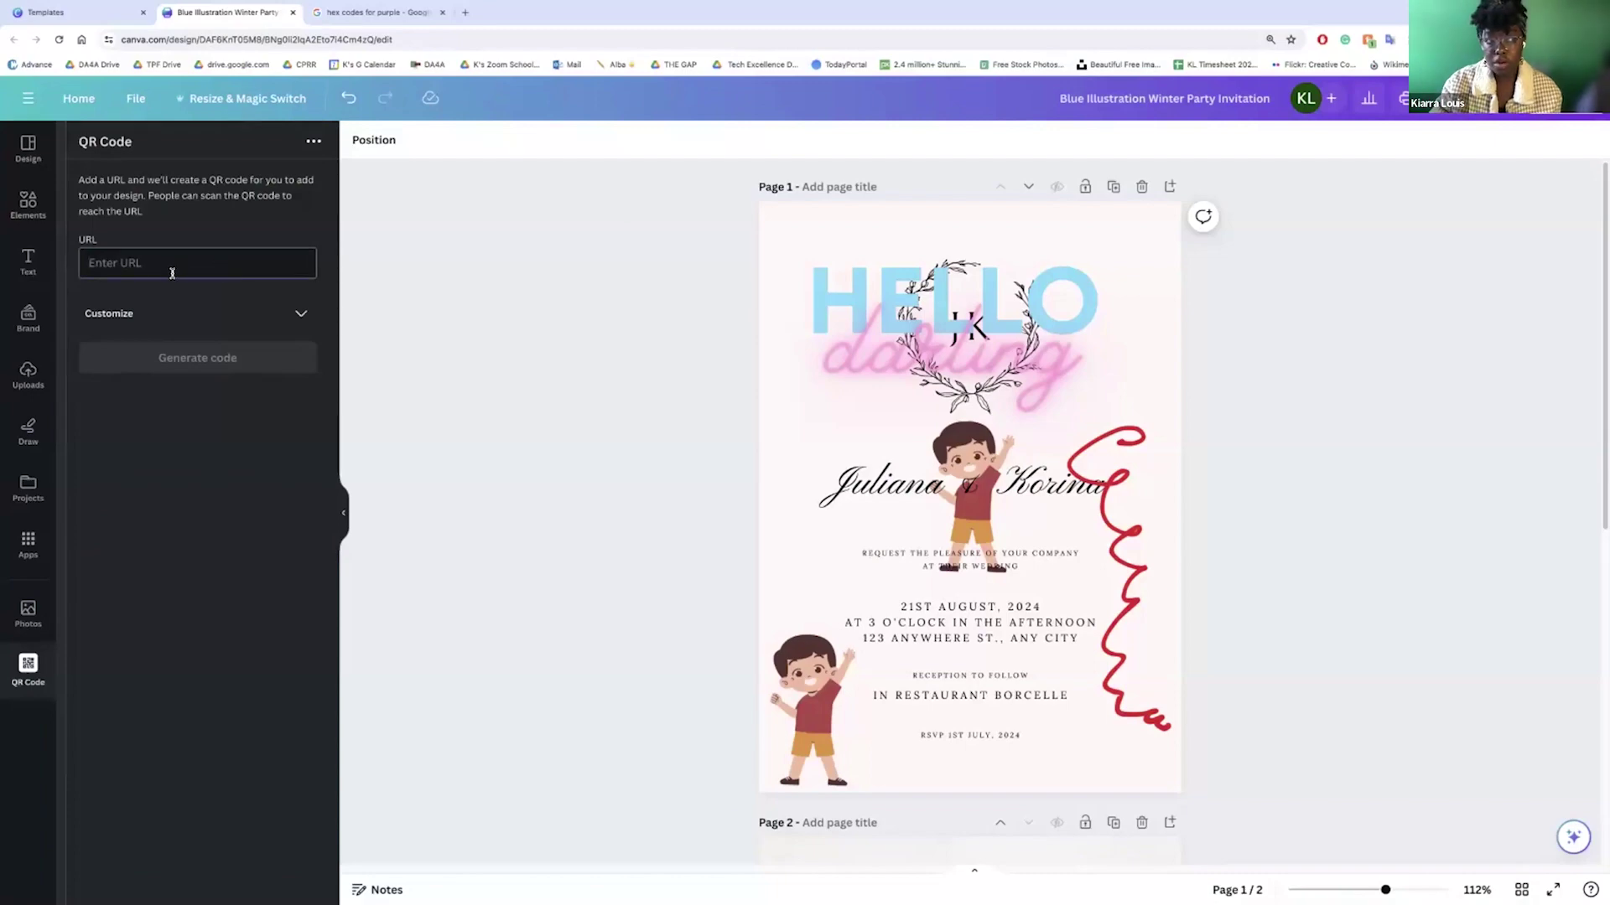
- Generate a QR code from the URL of the open Google search page and place it, reduced, in page 1's lower-left corner
{"action": "left_click", "coordinate": [377, 12]}
{"action": "left_click", "coordinate": [222, 12]}
{"action": "left_click", "coordinate": [169, 263]}
{"action": "key", "text": "ctrl+v"}
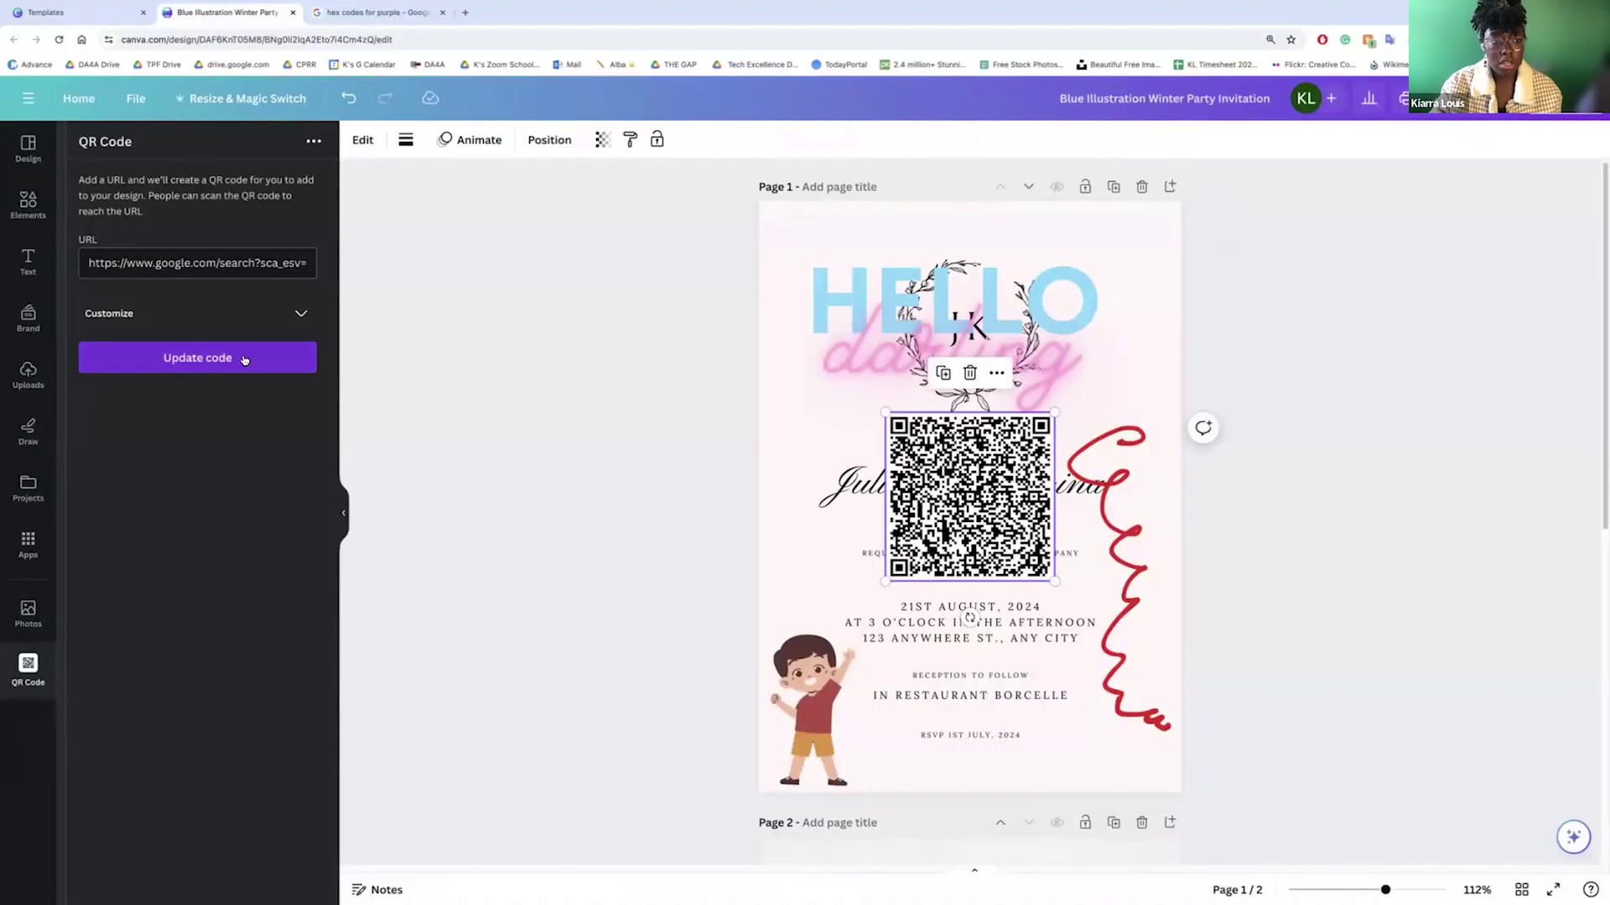
{"action": "left_click_drag", "start_coordinate": [1048, 431], "coordinate": [837, 728]}
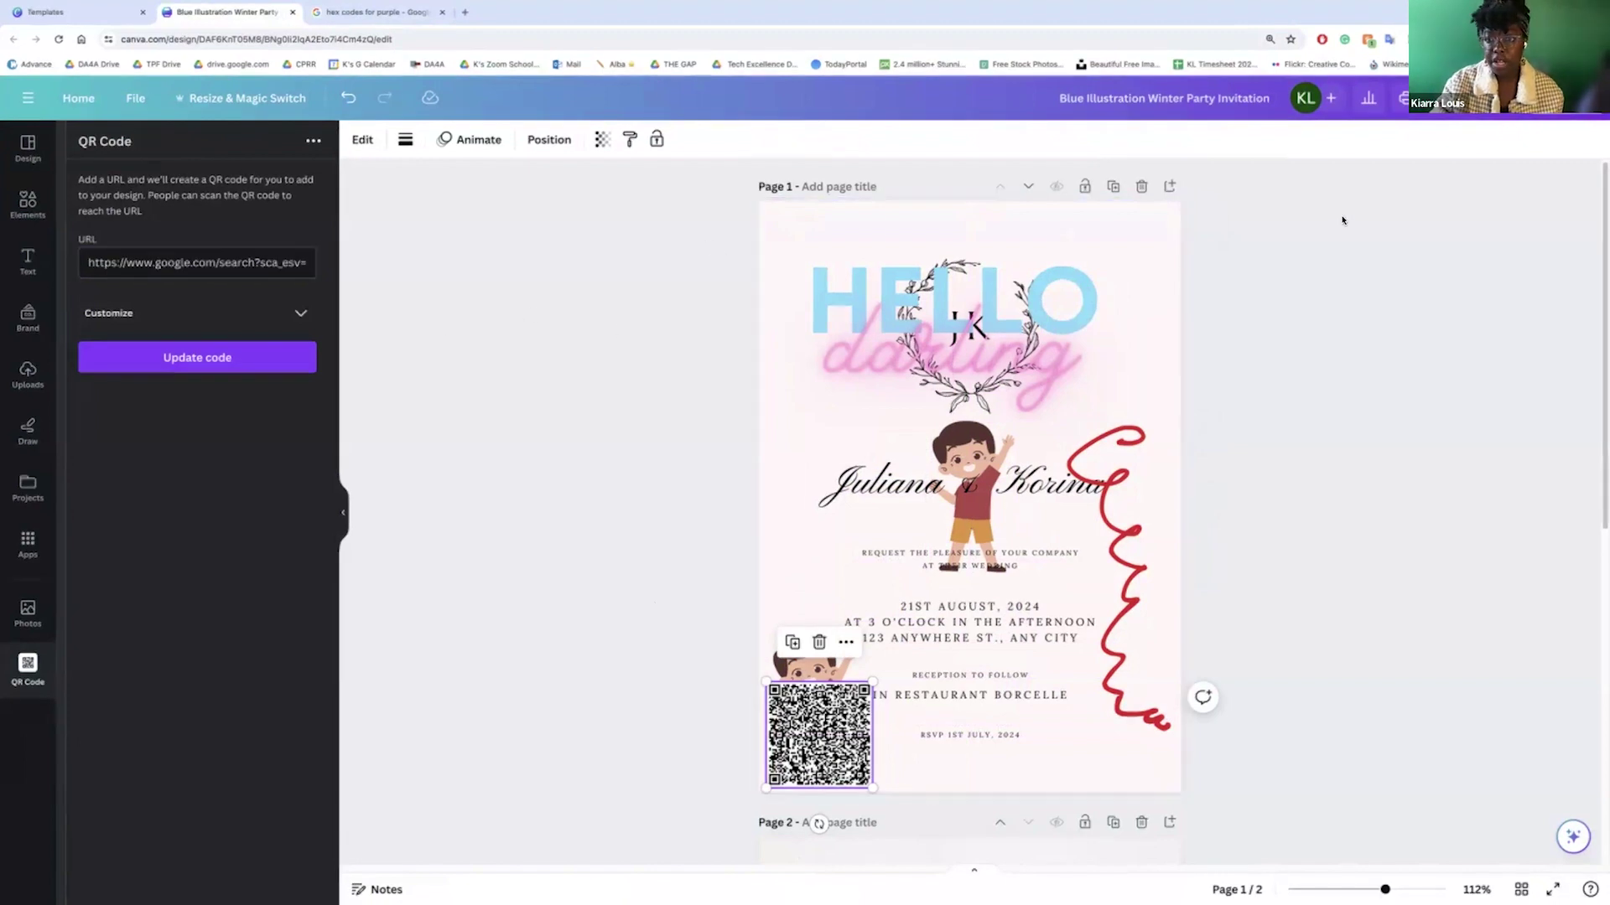
- Review the file types offered for downloading the design, from JPG and PNG to MP4 Video and GIF, without downloading it
{"action": "scroll", "coordinate": [1135, 261], "scroll_direction": "down", "scroll_amount": 1}
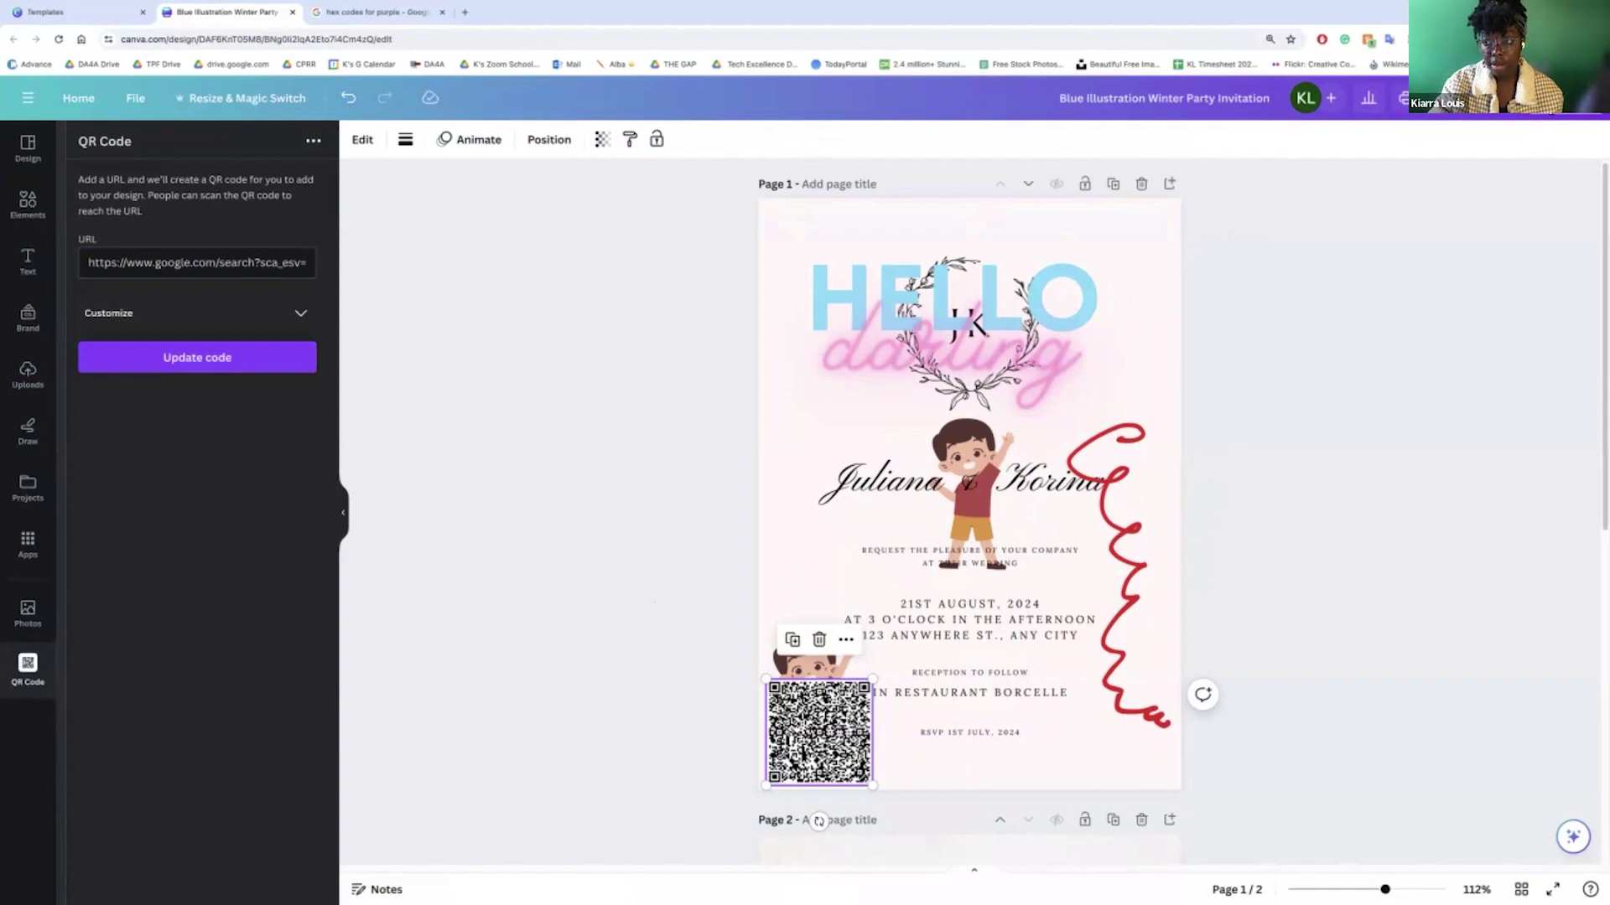
{"action": "left_click", "coordinate": [1476, 98]}
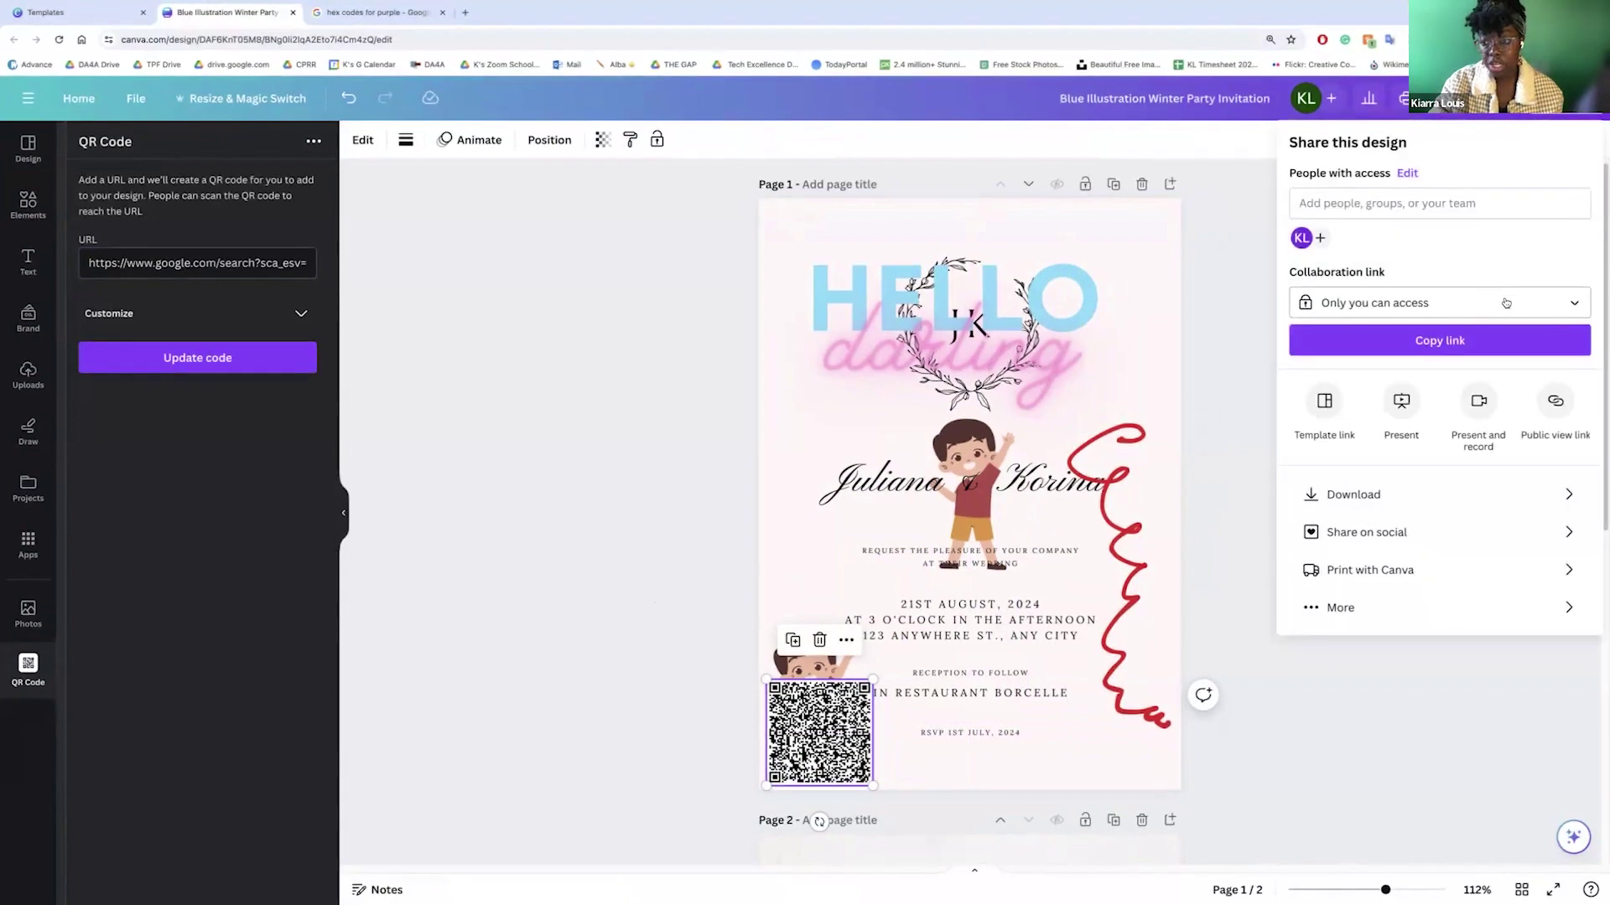
{"action": "left_click", "coordinate": [1489, 494]}
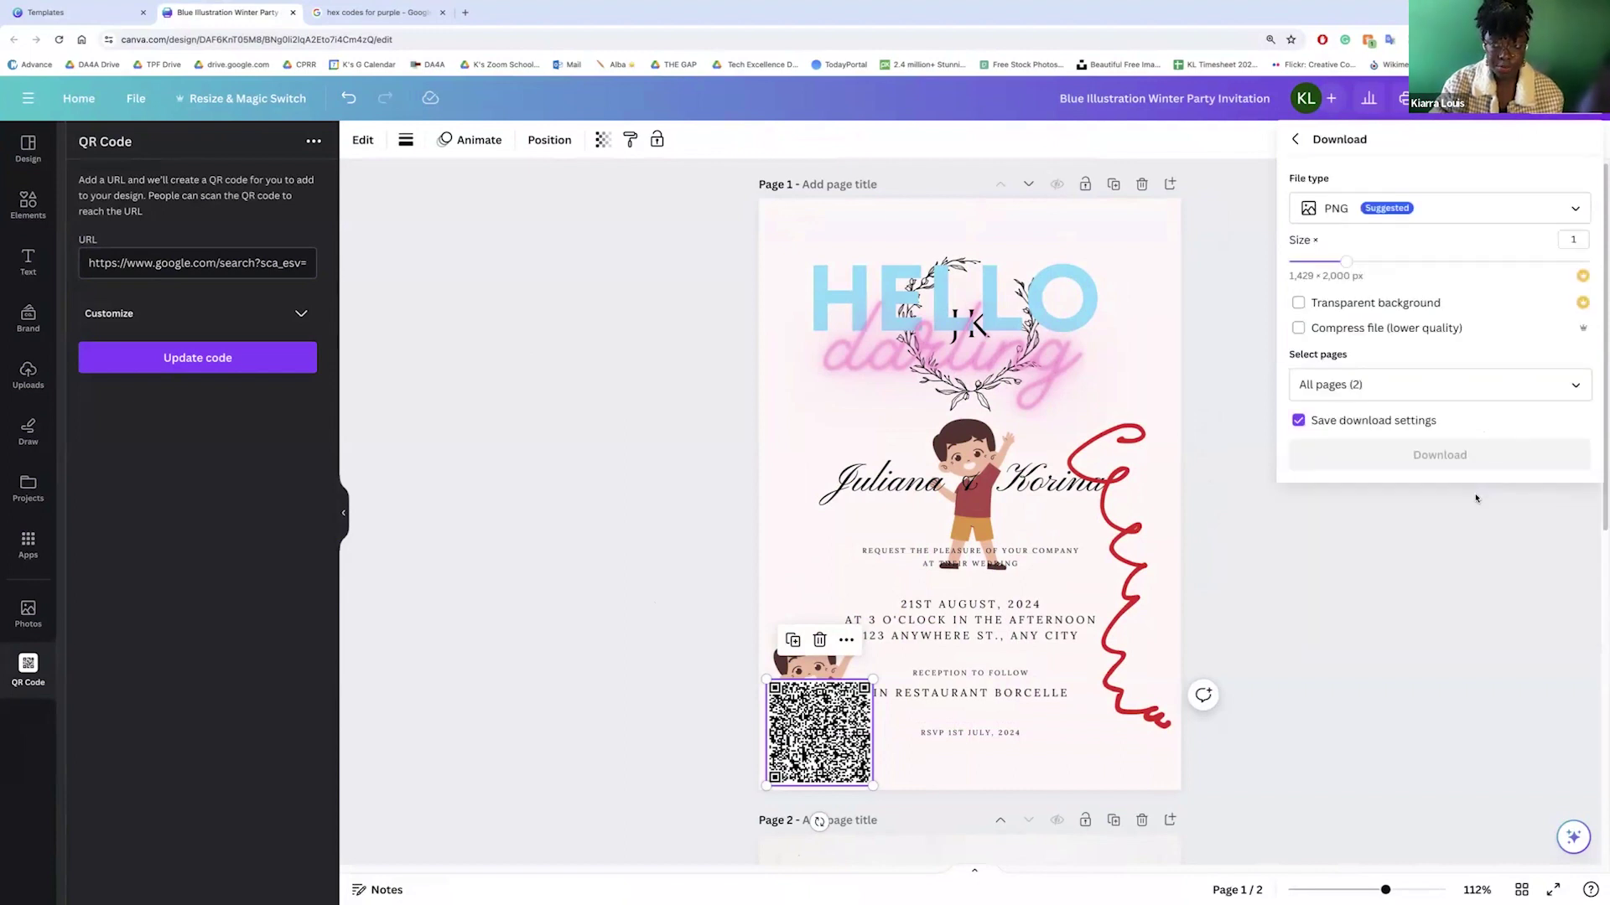
{"action": "left_click", "coordinate": [1572, 213]}
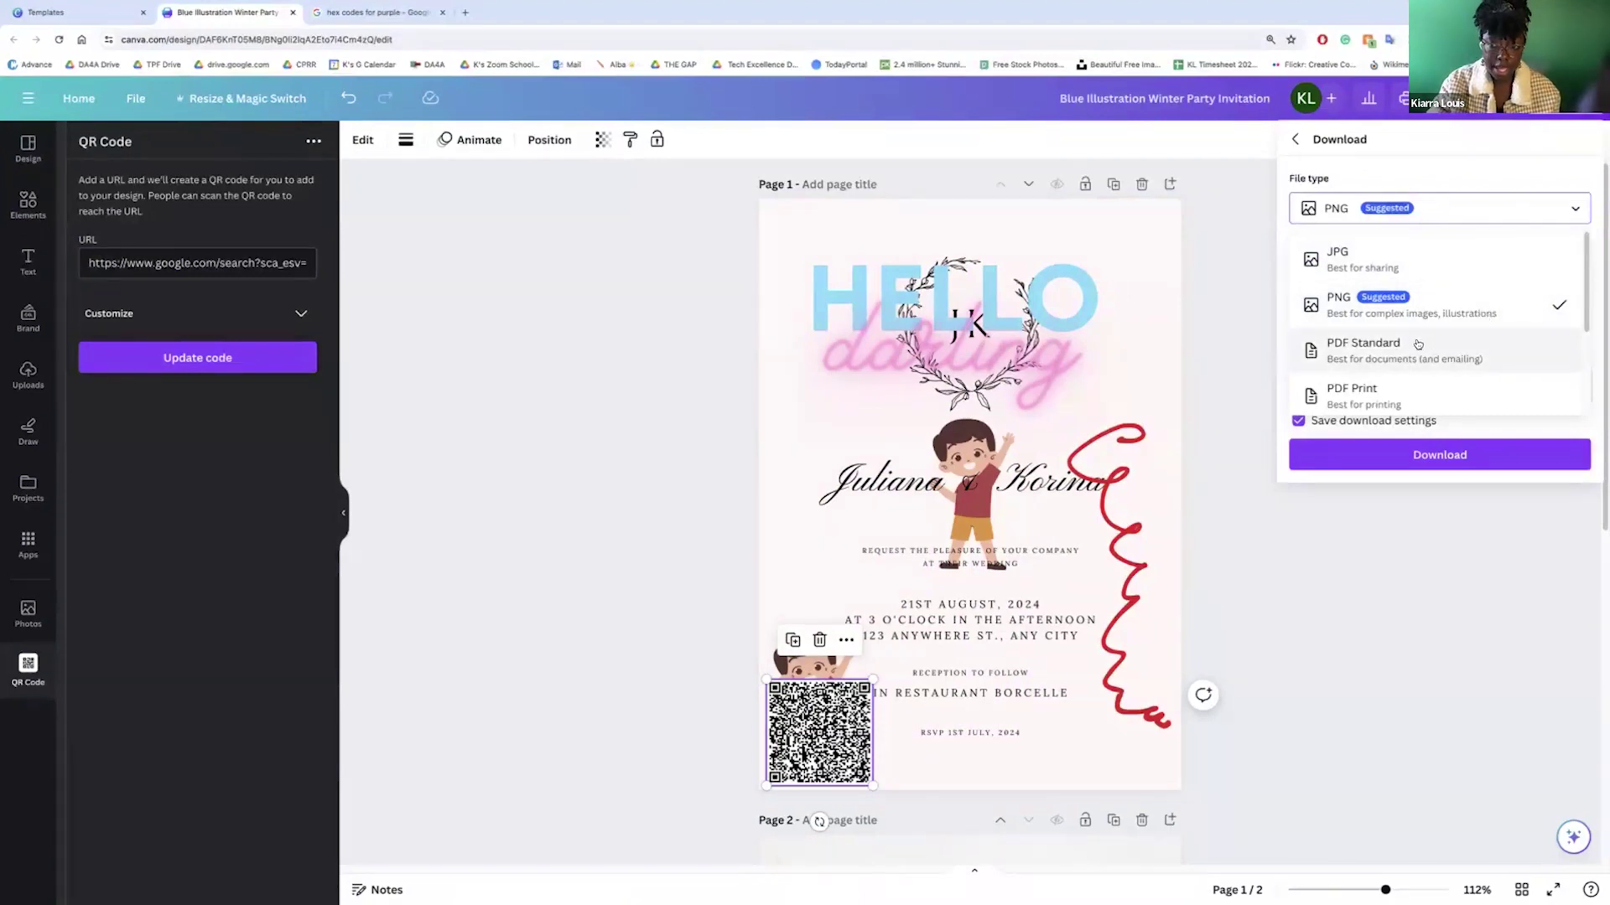
{"action": "scroll", "coordinate": [1458, 319], "scroll_direction": "down", "scroll_amount": 1}
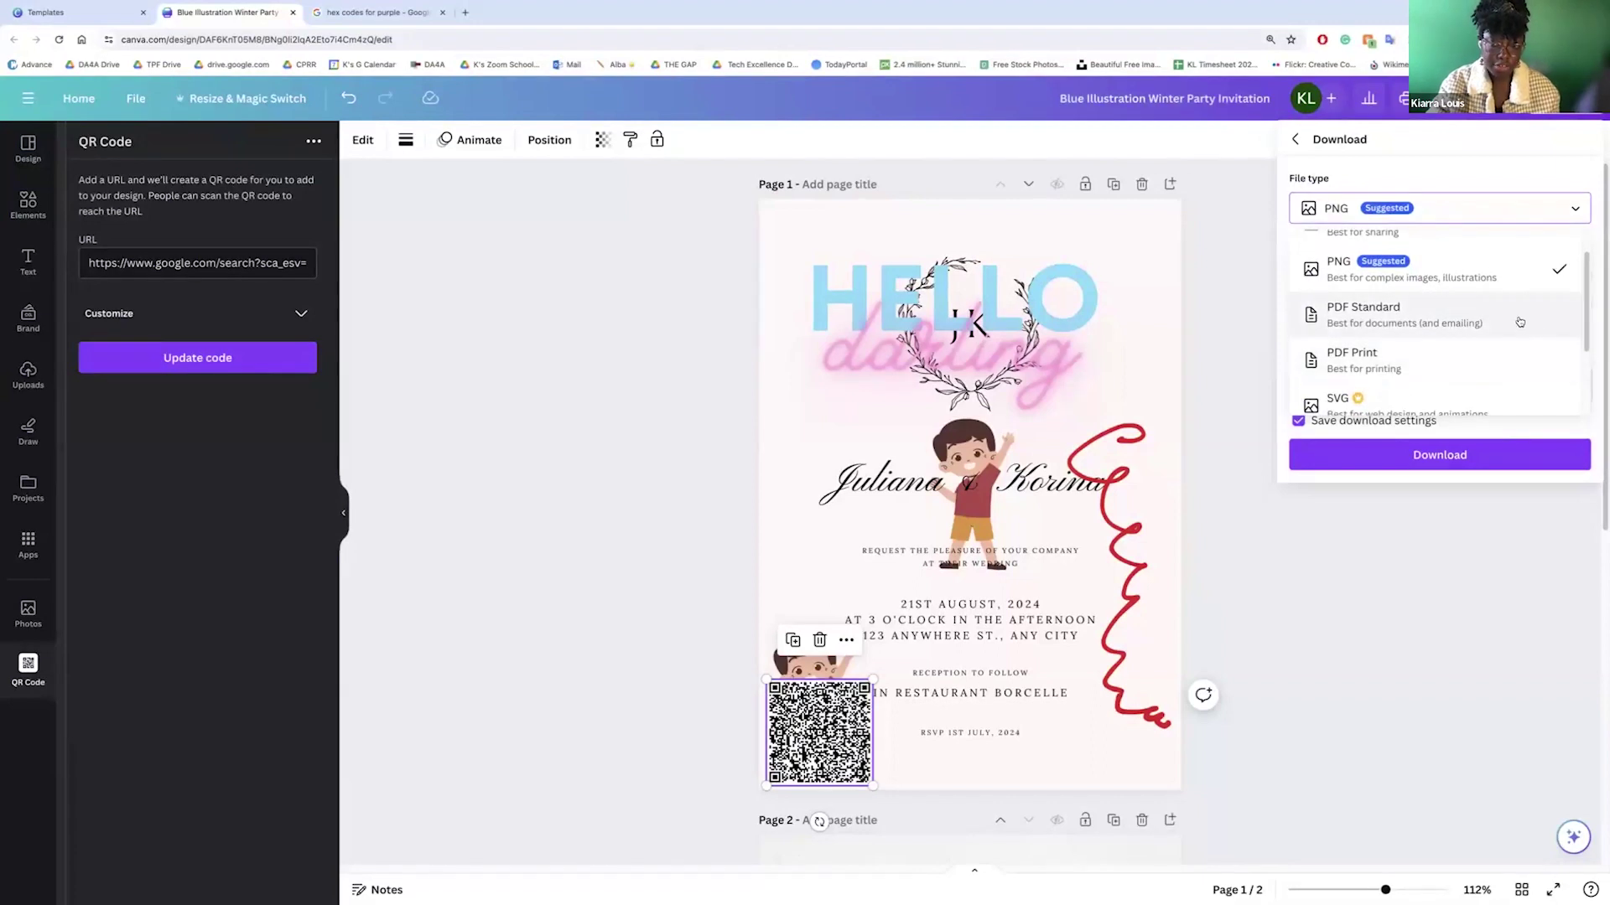
{"action": "scroll", "coordinate": [1509, 325], "scroll_direction": "down", "scroll_amount": 1}
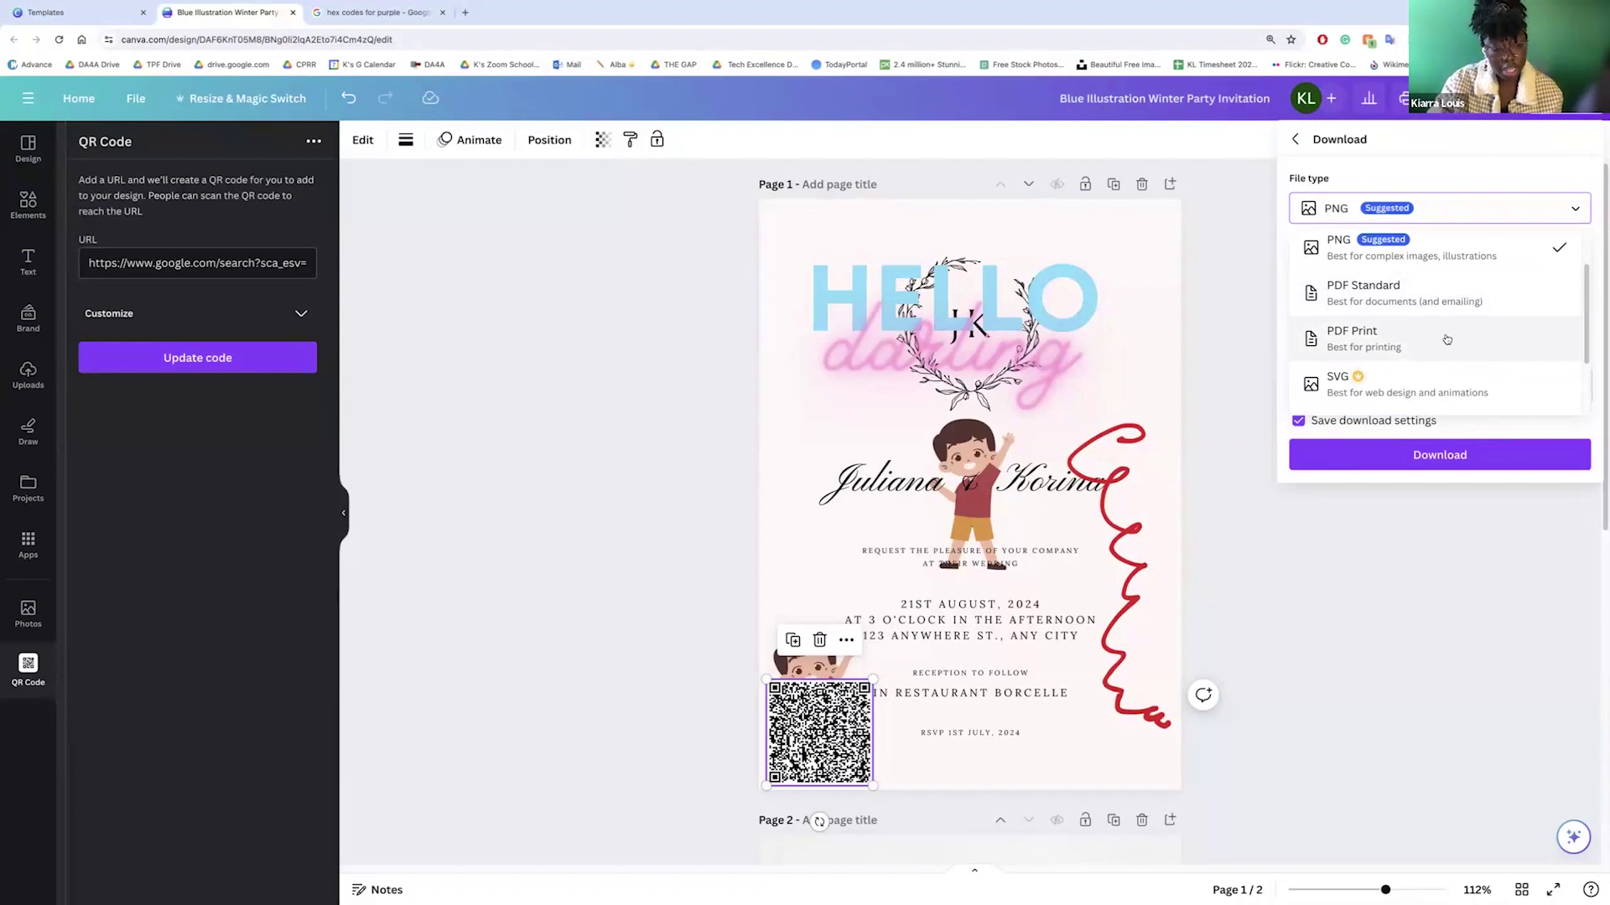
{"action": "scroll", "coordinate": [1446, 338], "scroll_direction": "down", "scroll_amount": 2}
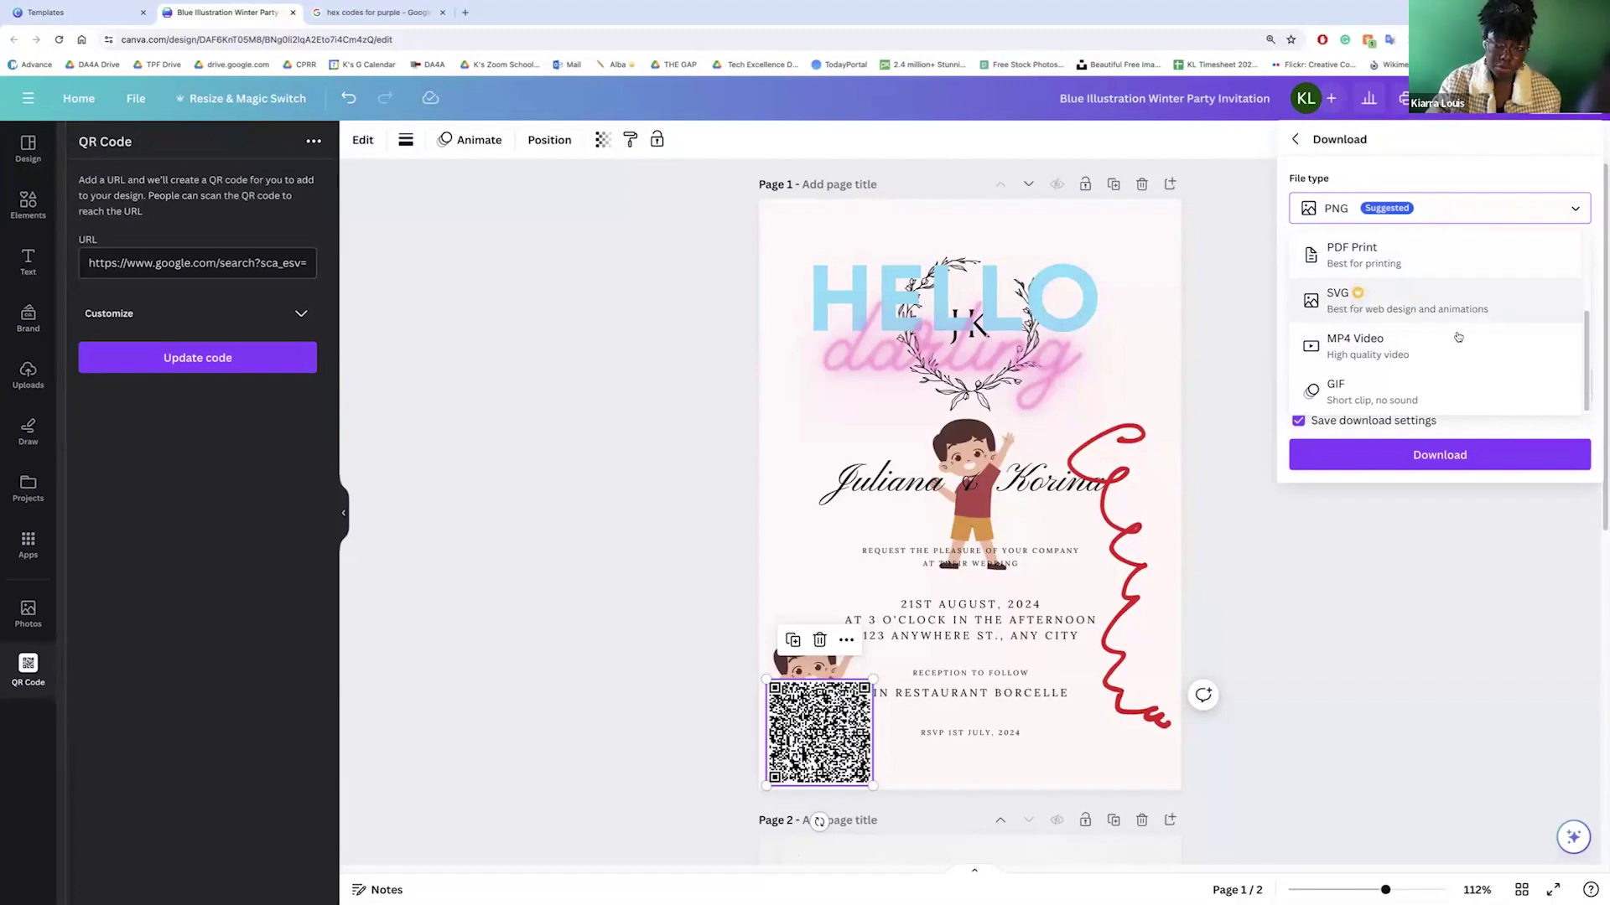
{"action": "scroll", "coordinate": [1417, 337], "scroll_direction": "down", "scroll_amount": 1}
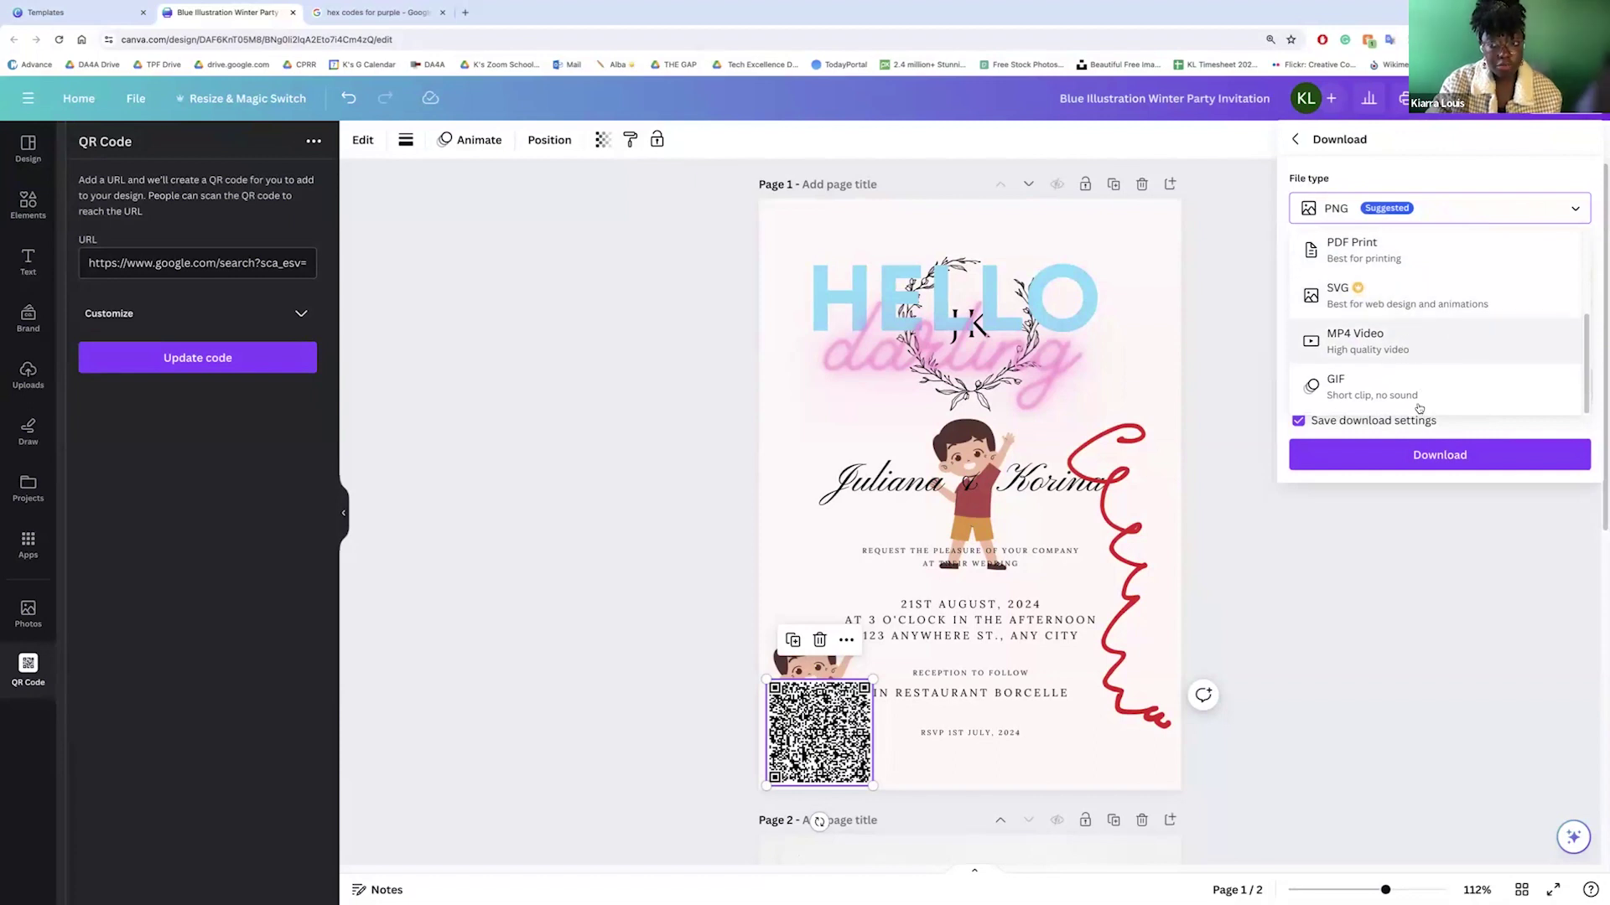
{"action": "scroll", "coordinate": [1435, 364], "scroll_direction": "up", "scroll_amount": 3}
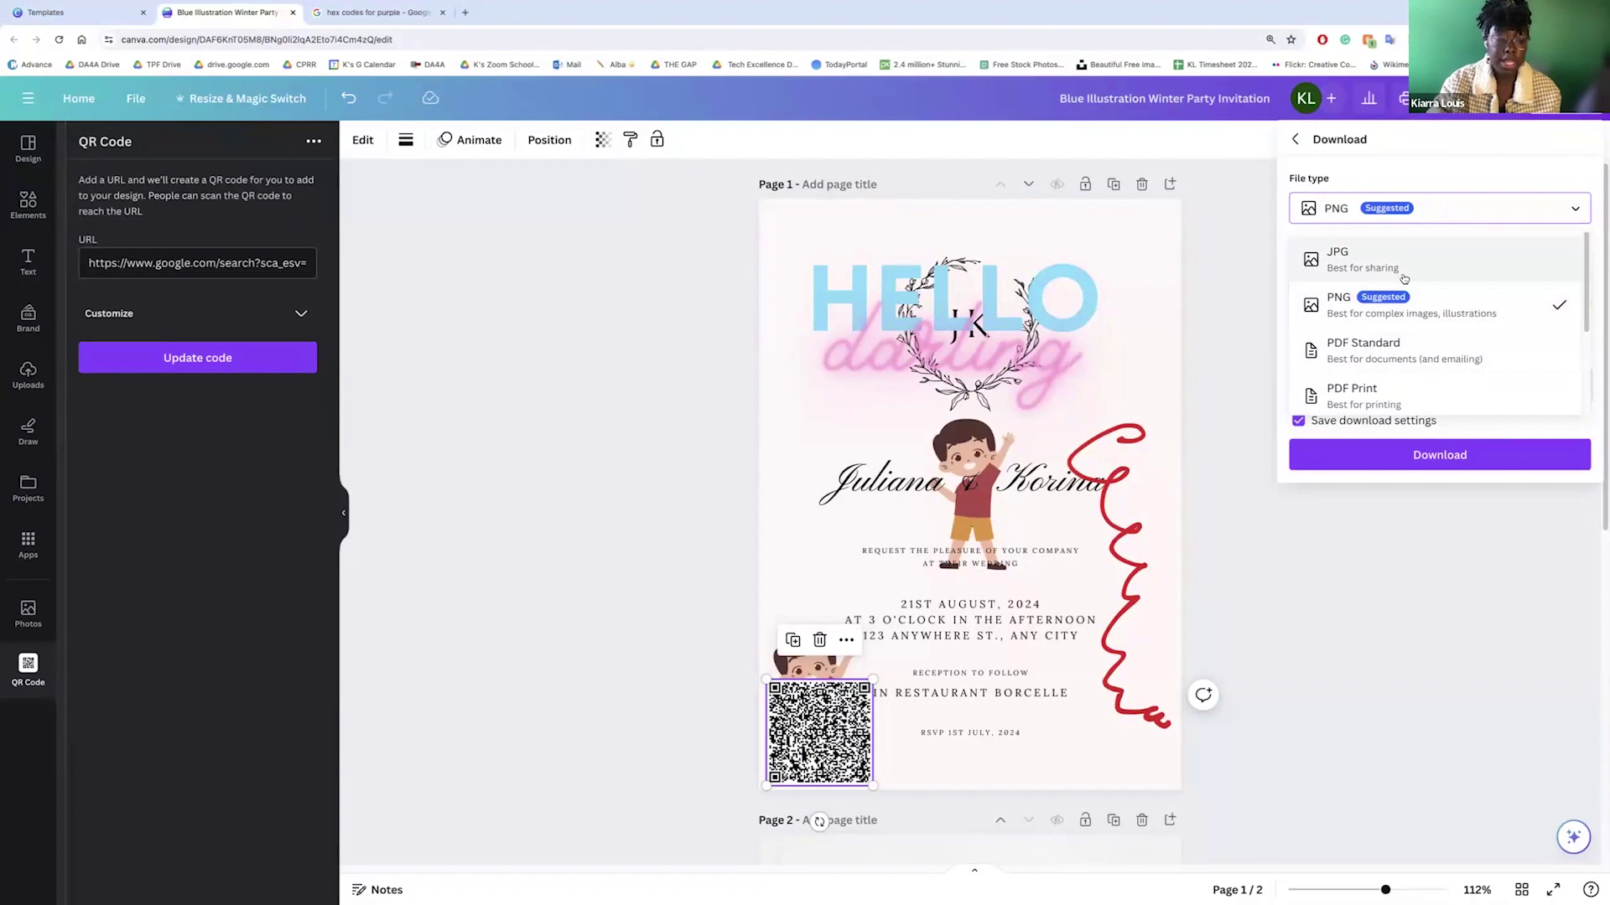
{"action": "scroll", "coordinate": [1398, 364], "scroll_direction": "down", "scroll_amount": 3}
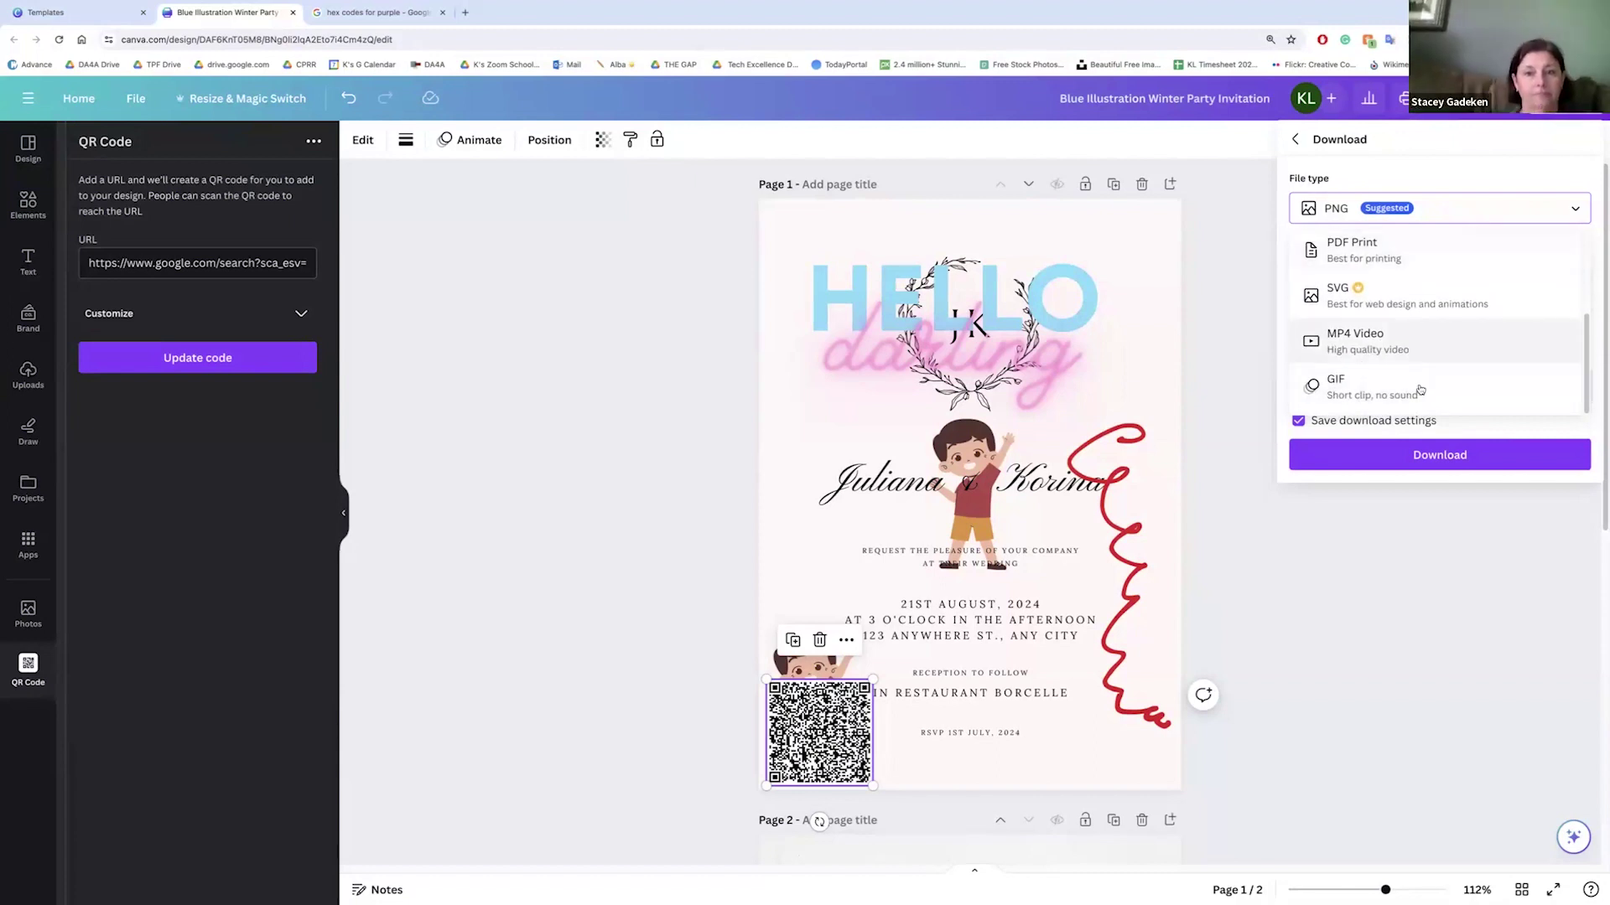
{"action": "left_click", "coordinate": [1425, 208]}
{"action": "left_click", "coordinate": [1425, 208]}
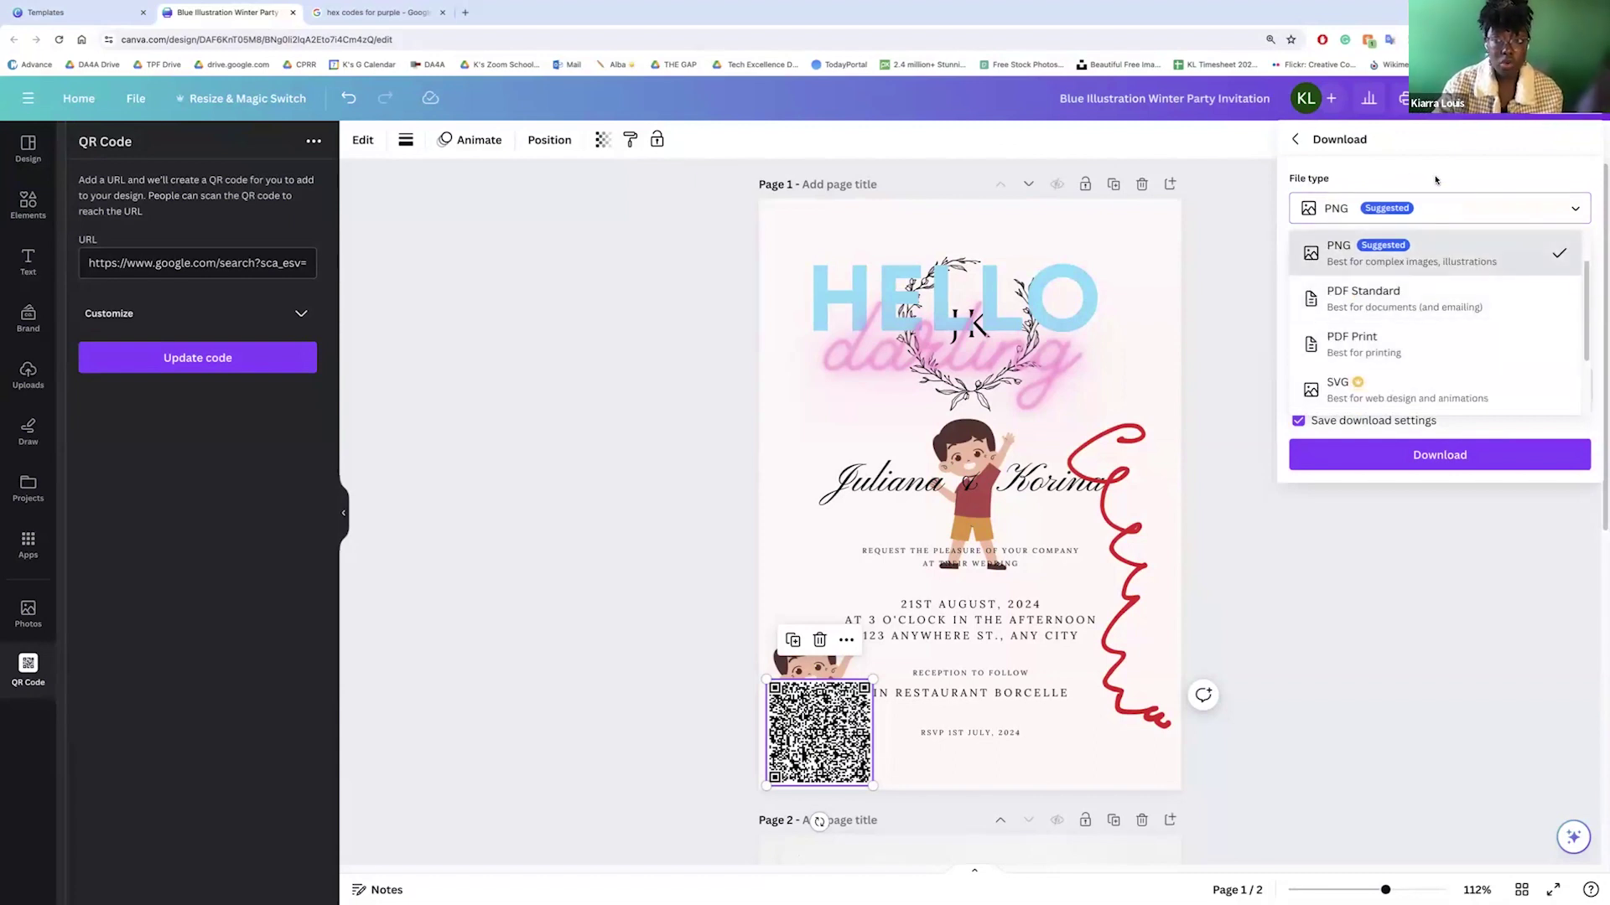
{"action": "left_click", "coordinate": [1296, 140]}
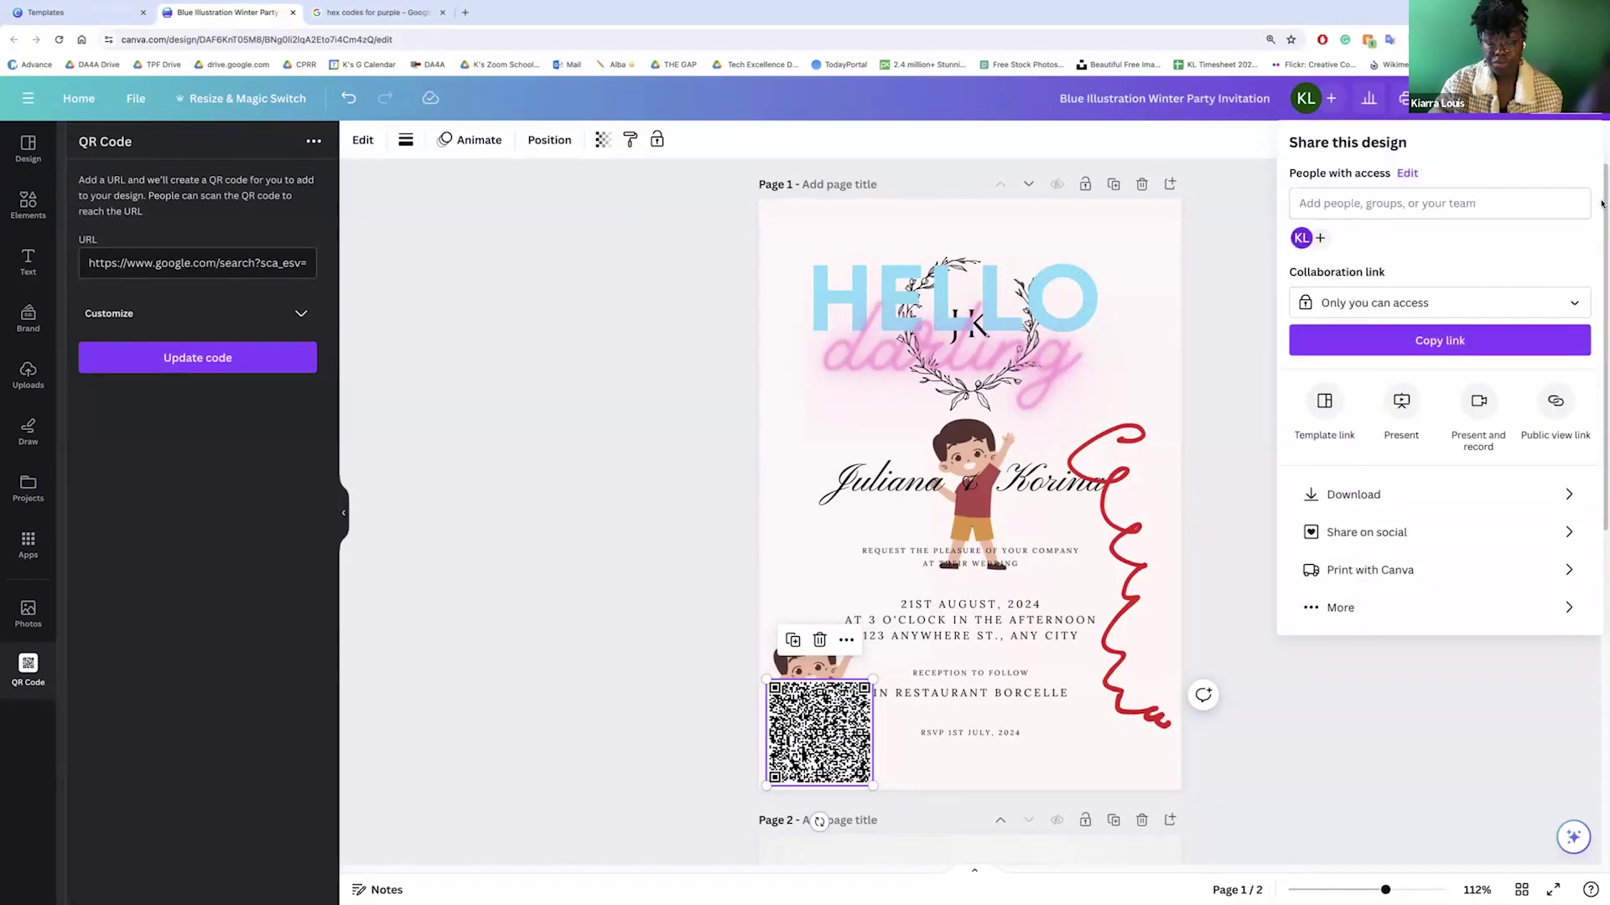
- Look at the design's public view link sharing option without creating a link, and close the sharing options
{"action": "left_click", "coordinate": [1555, 402]}
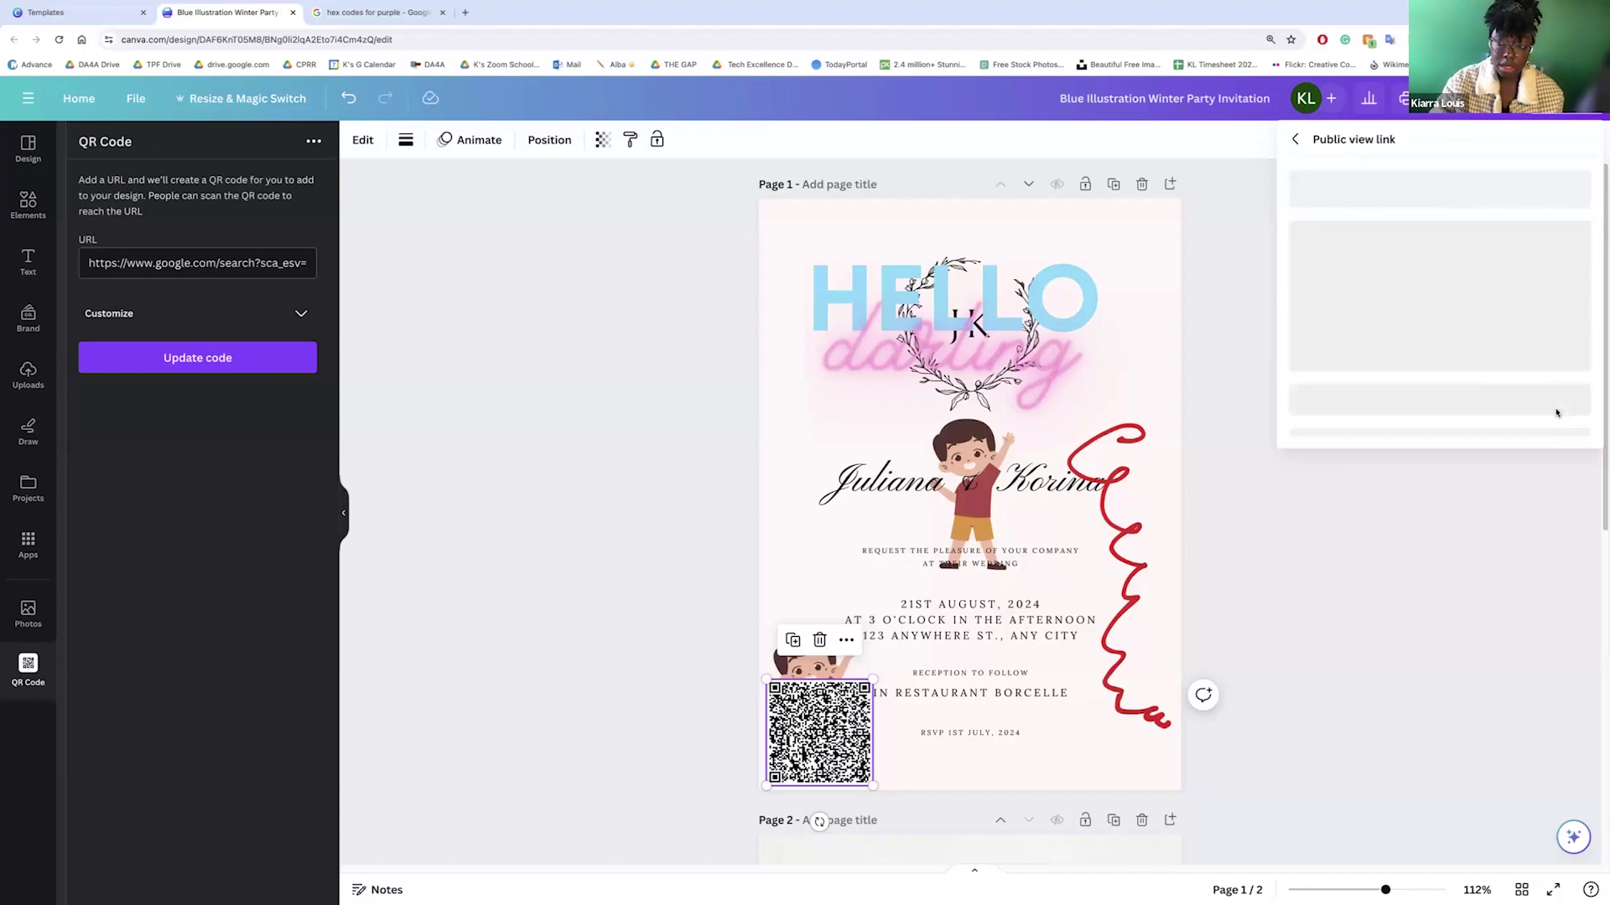
{"action": "left_click", "coordinate": [1296, 140]}
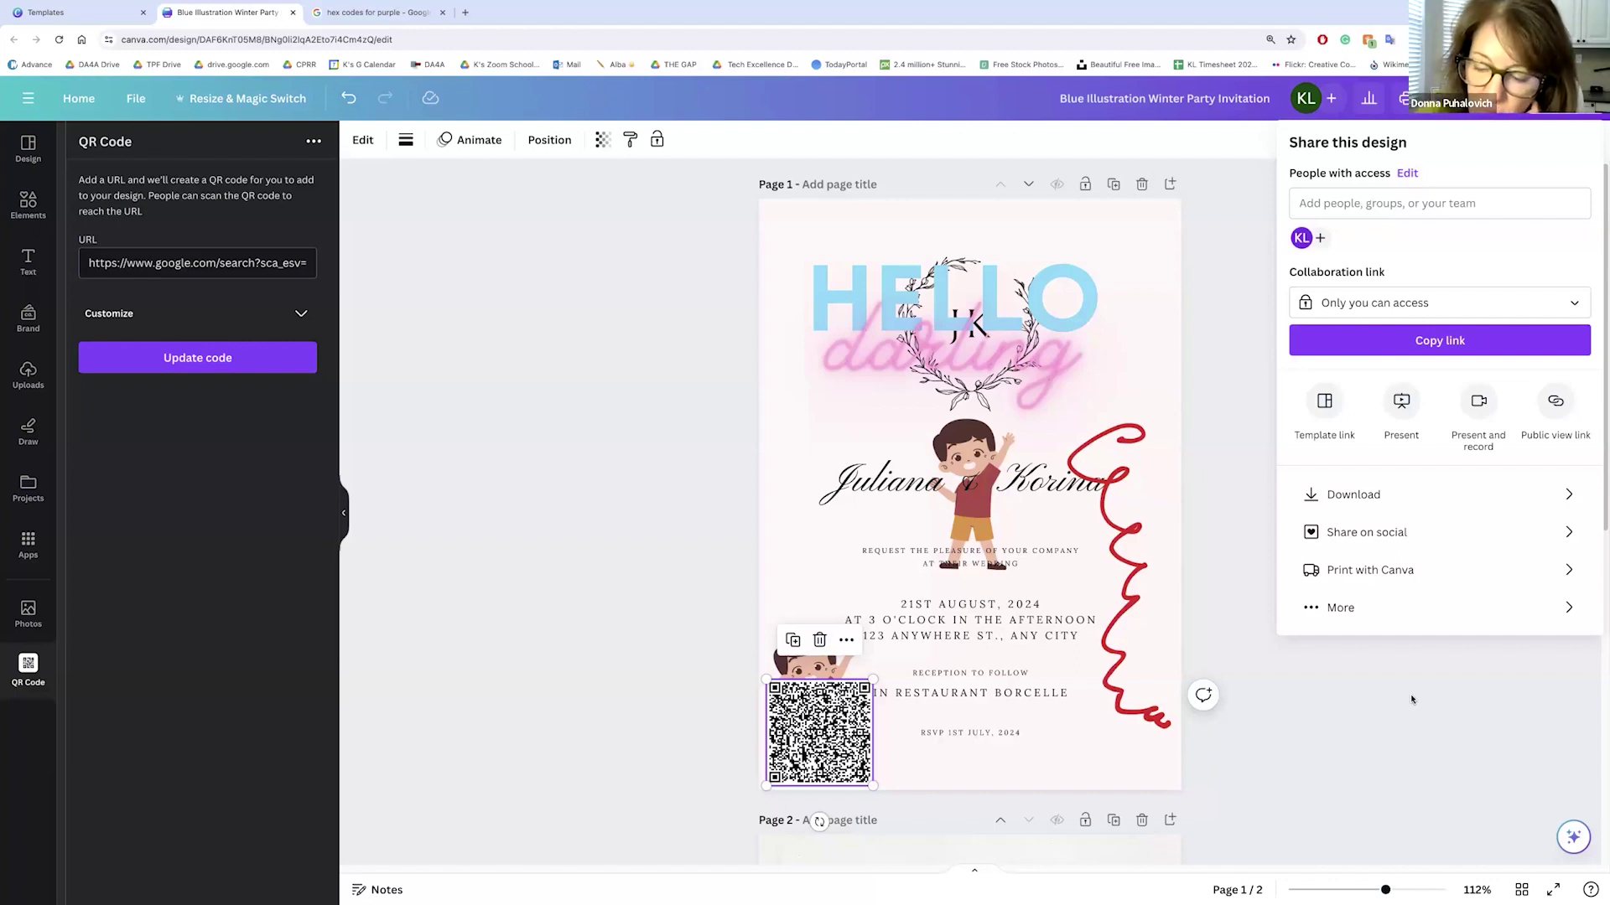
{"action": "left_click", "coordinate": [1351, 683]}
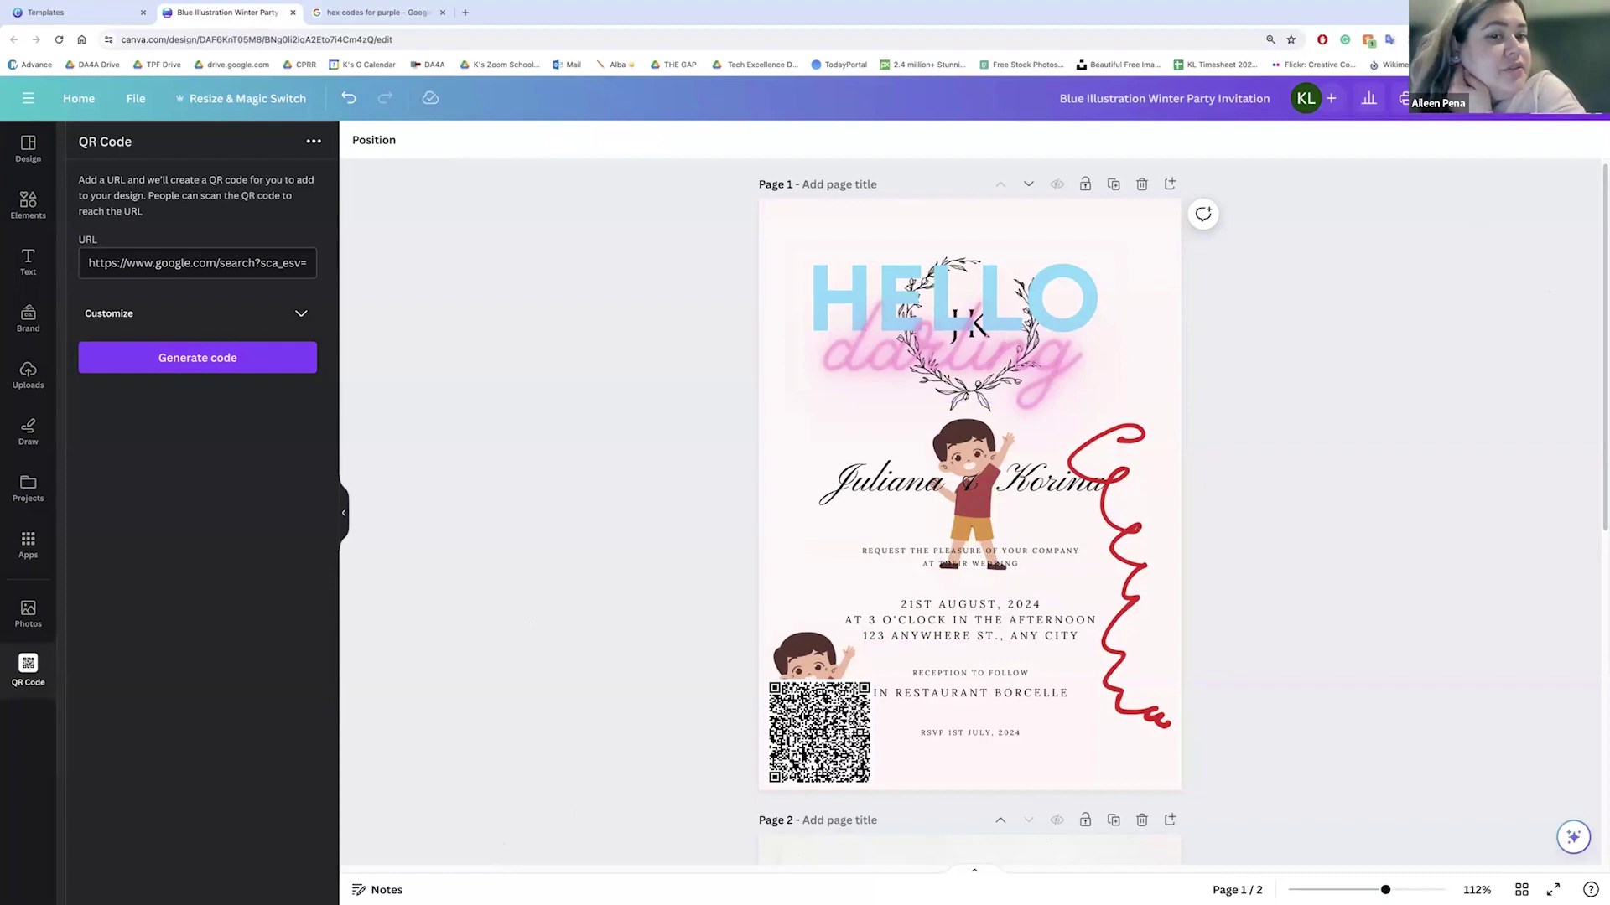
{"action": "left_click", "coordinate": [1555, 98]}
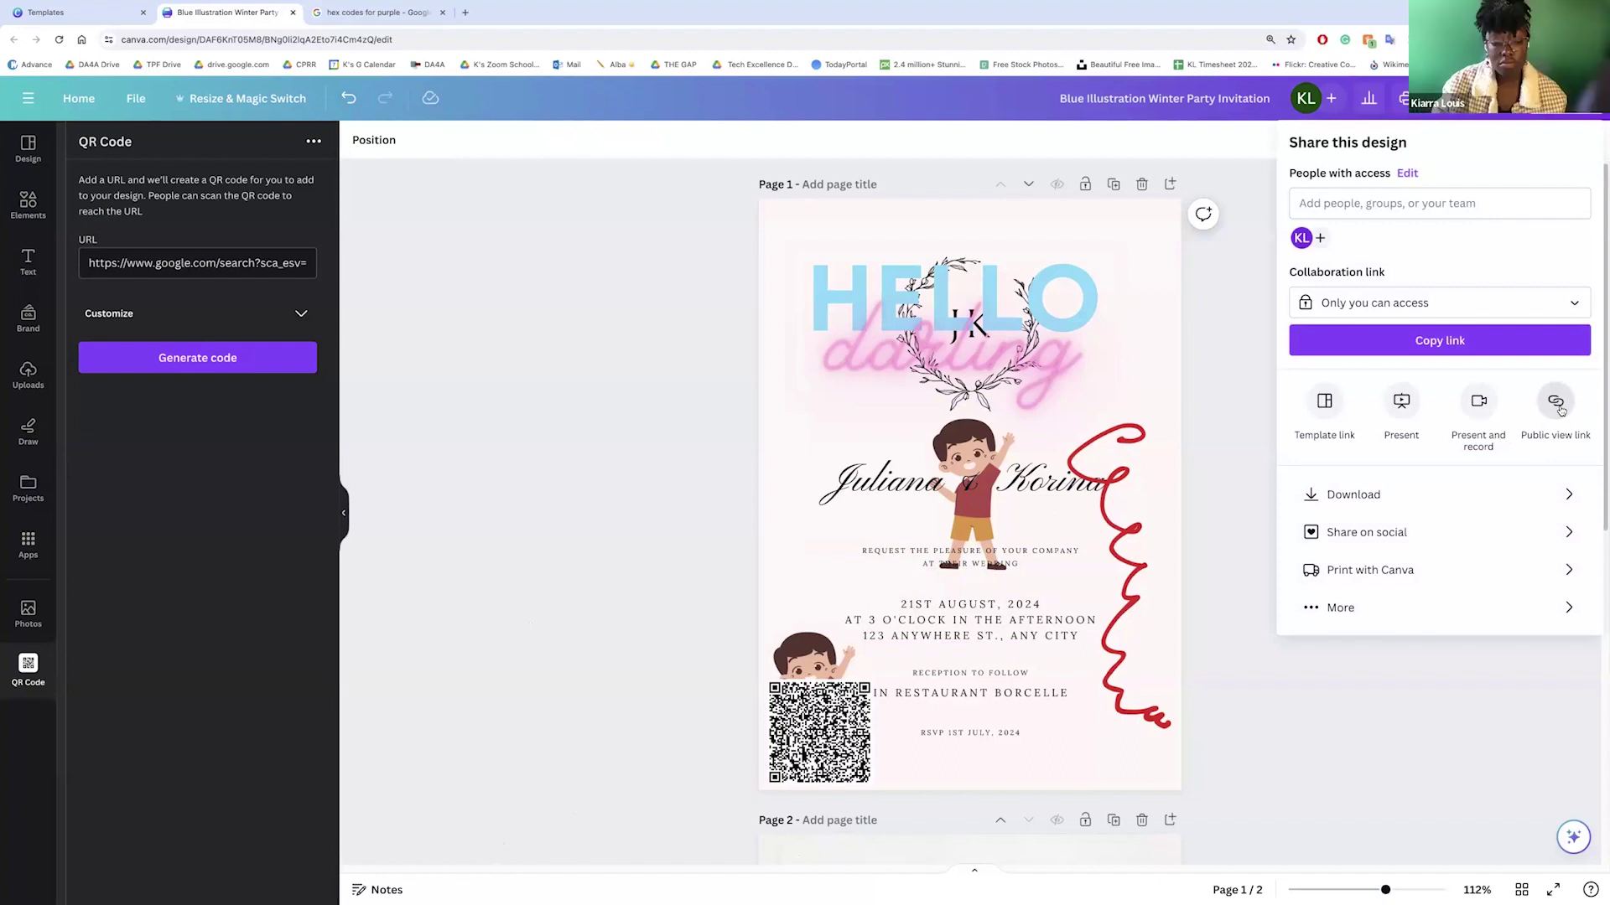
{"action": "left_click", "coordinate": [1557, 403]}
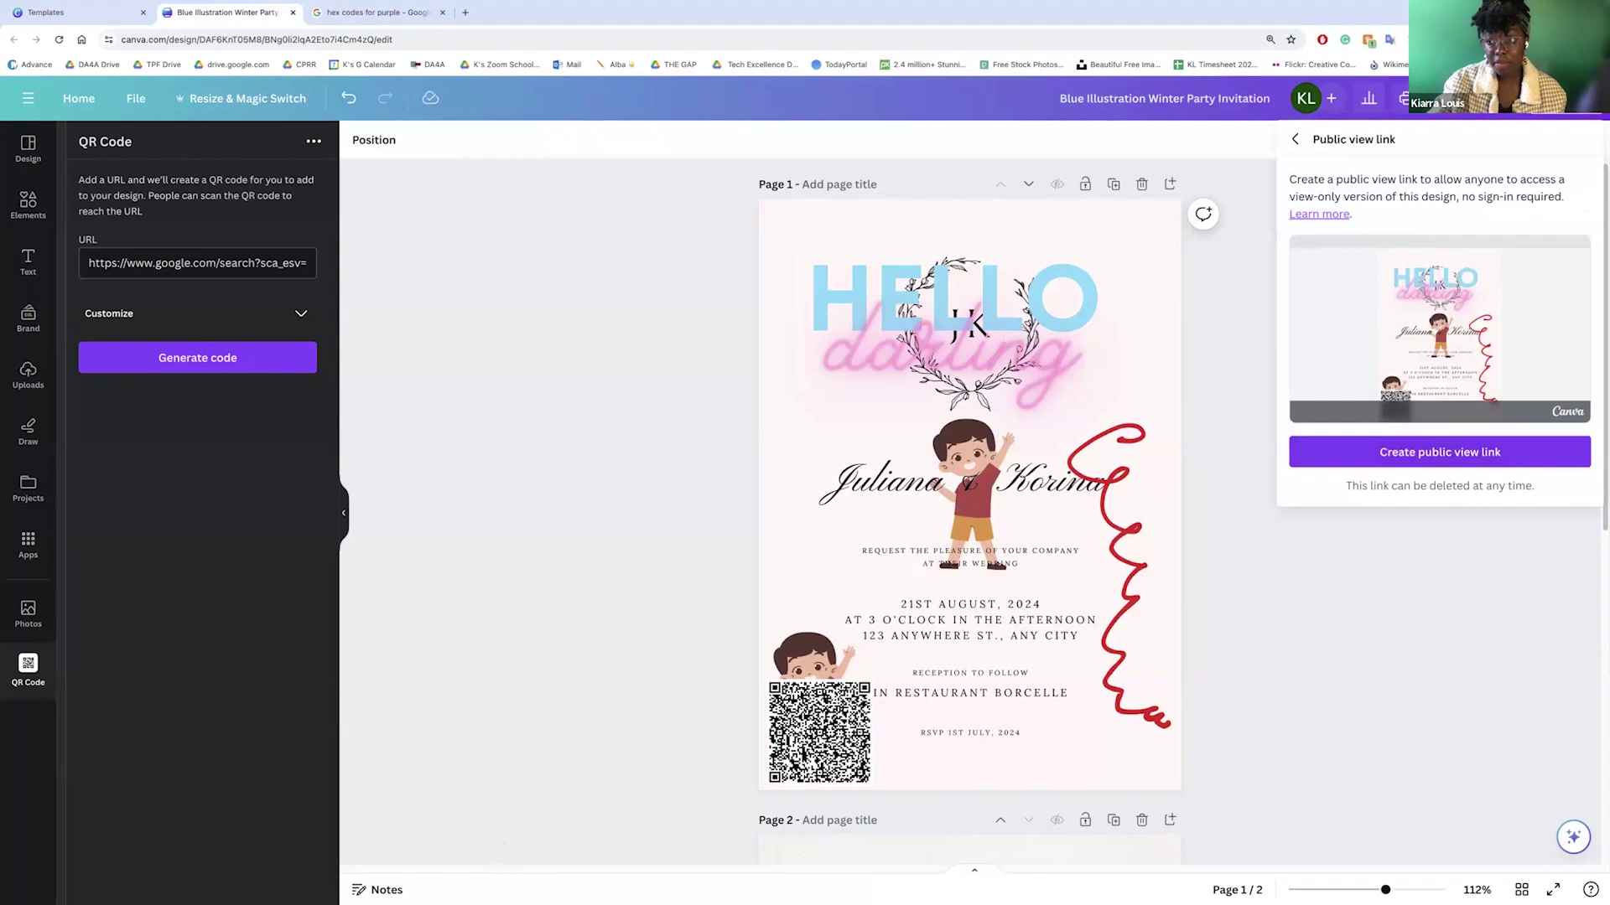
{"action": "left_click", "coordinate": [1431, 650]}
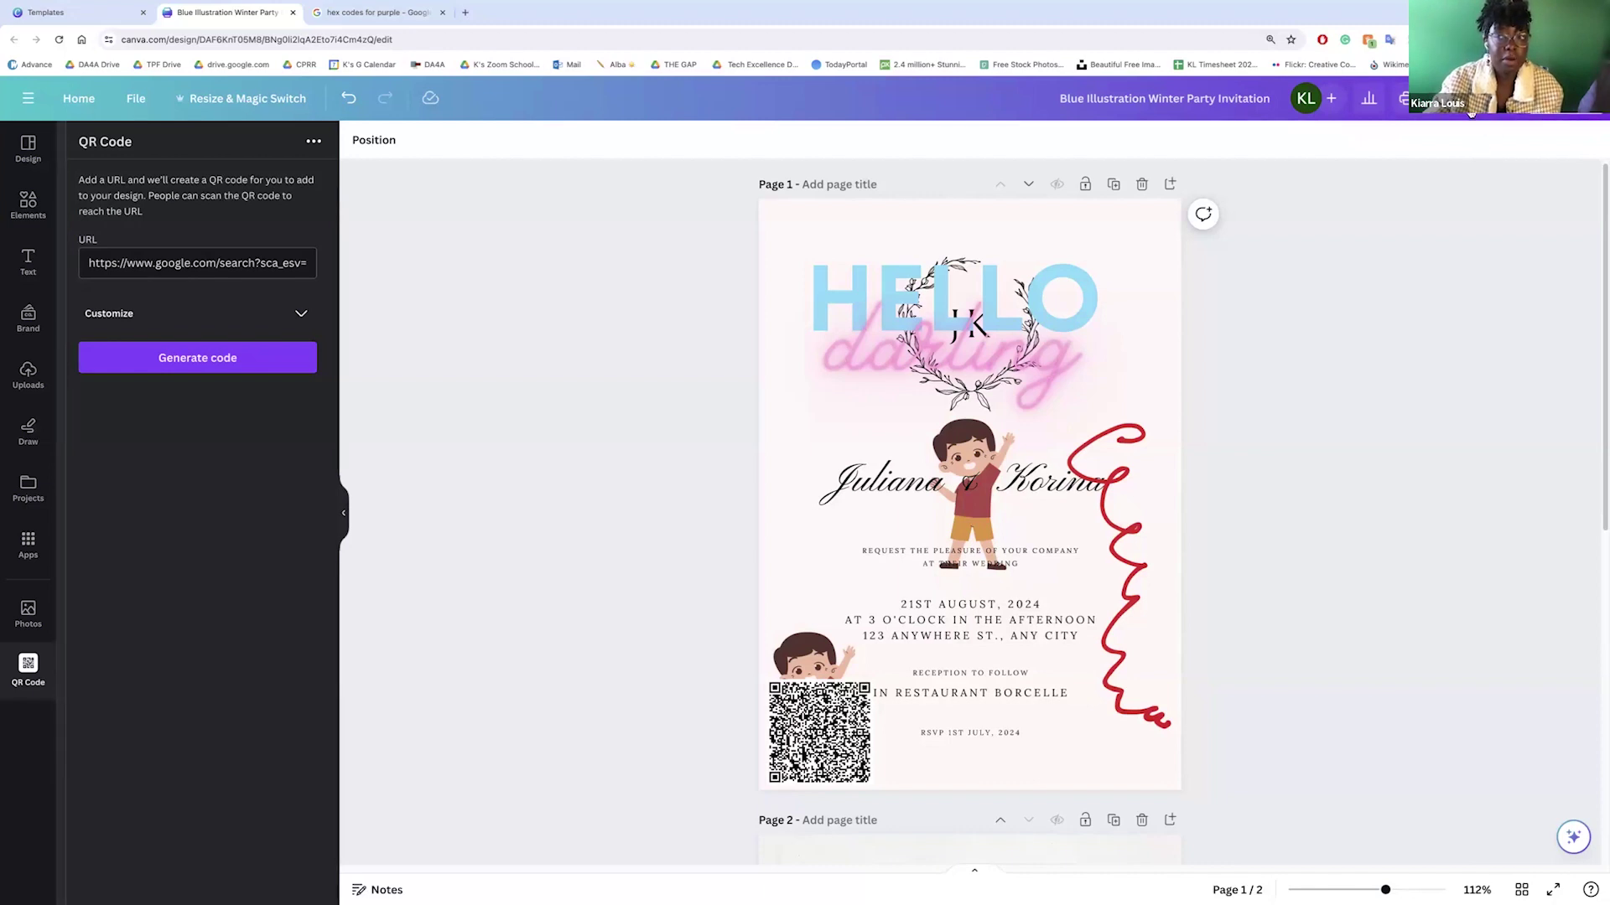
- Review the invitation printing options, including pages, paper type, finish and the quantities with their prices, and close them without ordering
{"action": "left_click", "coordinate": [1474, 101]}
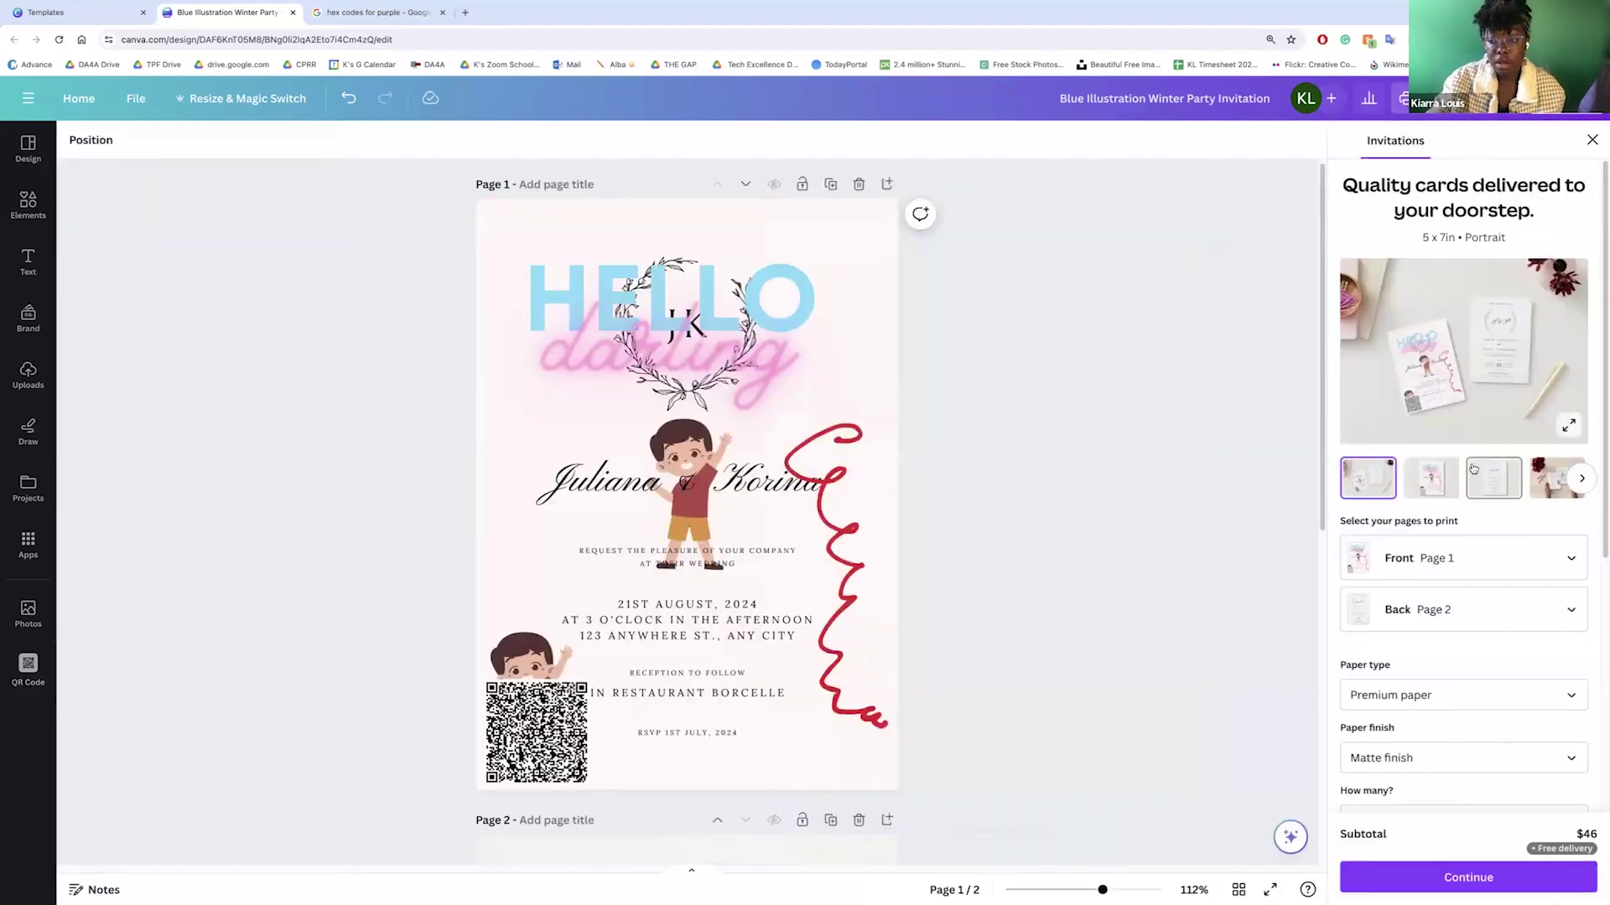
{"action": "scroll", "coordinate": [1509, 436], "scroll_direction": "down", "scroll_amount": 1}
{"action": "scroll", "coordinate": [1522, 463], "scroll_direction": "down", "scroll_amount": 4}
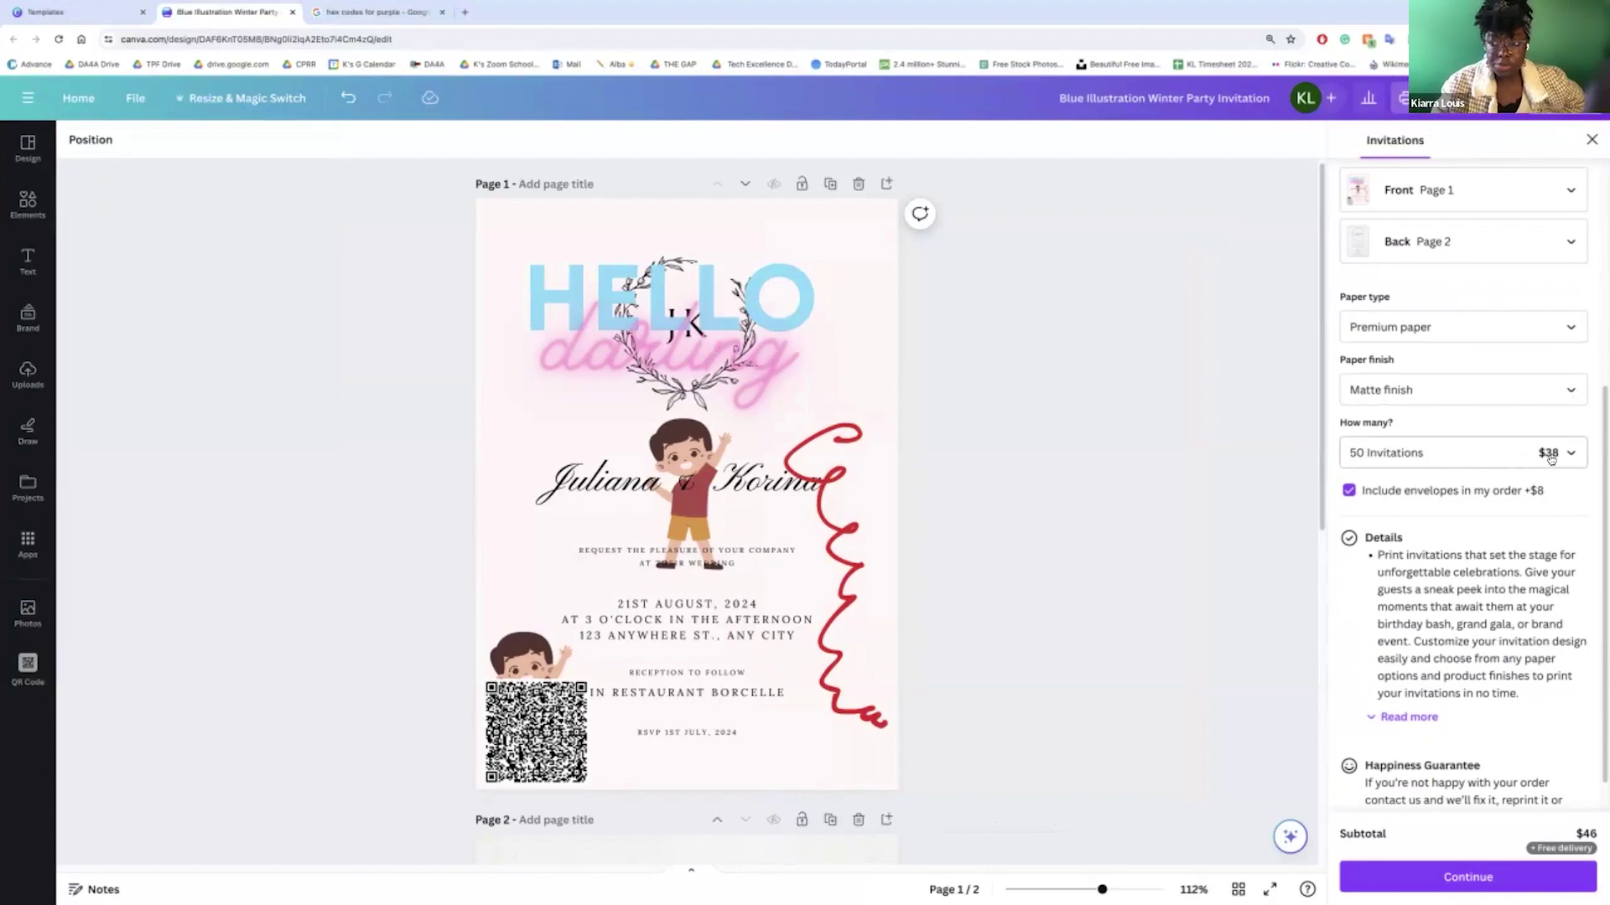
{"action": "left_click", "coordinate": [1554, 458]}
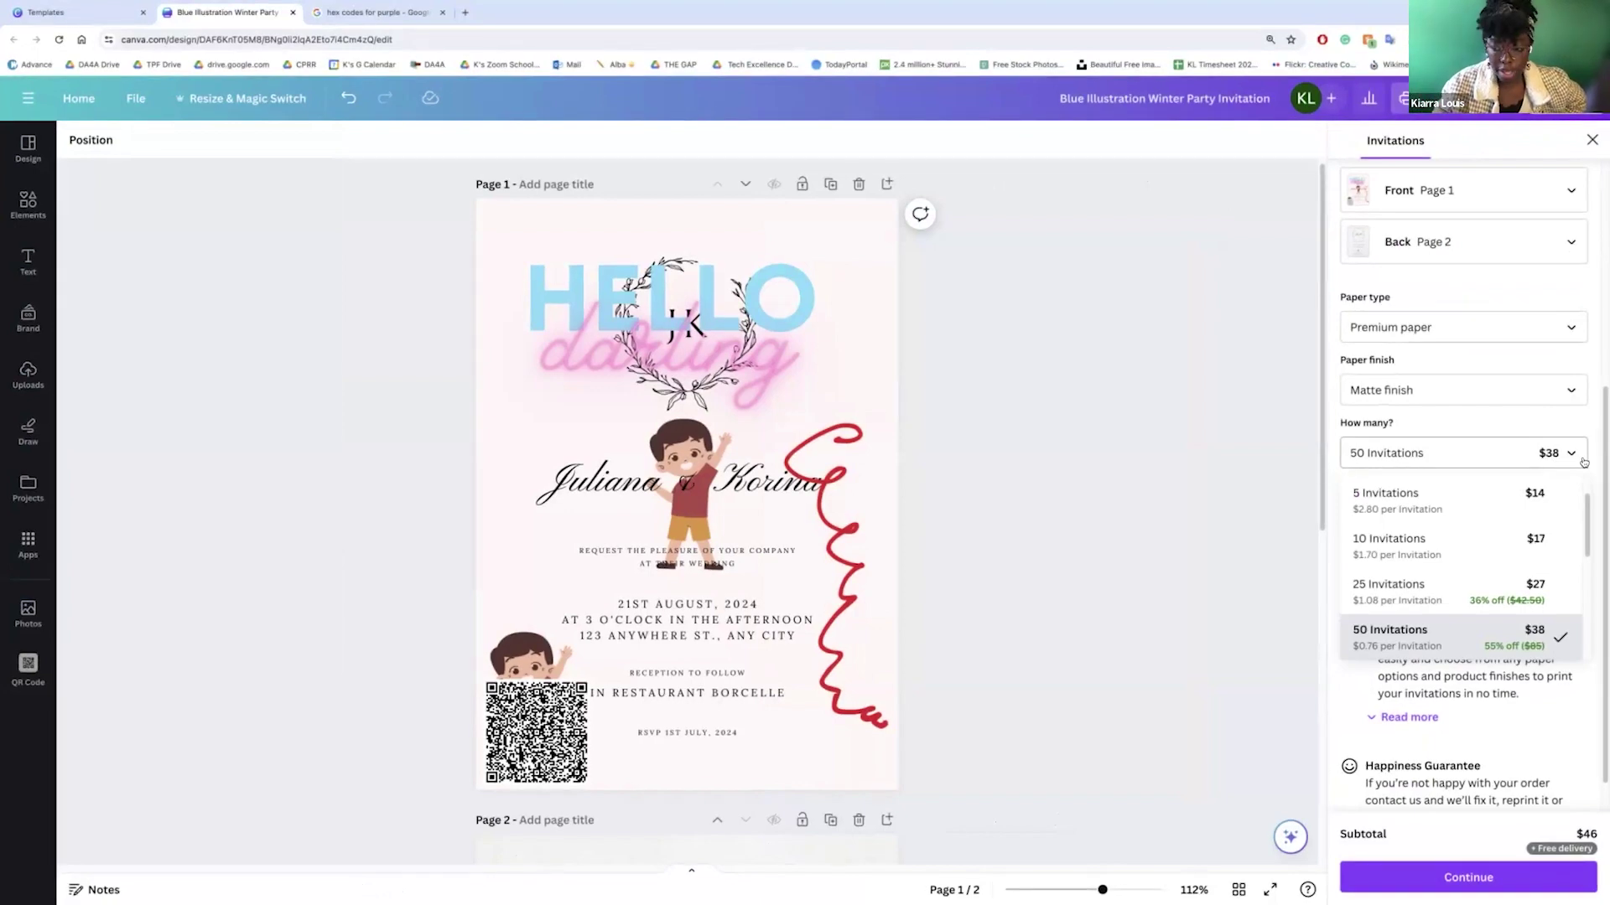
{"action": "scroll", "coordinate": [1484, 494], "scroll_direction": "up", "scroll_amount": 1}
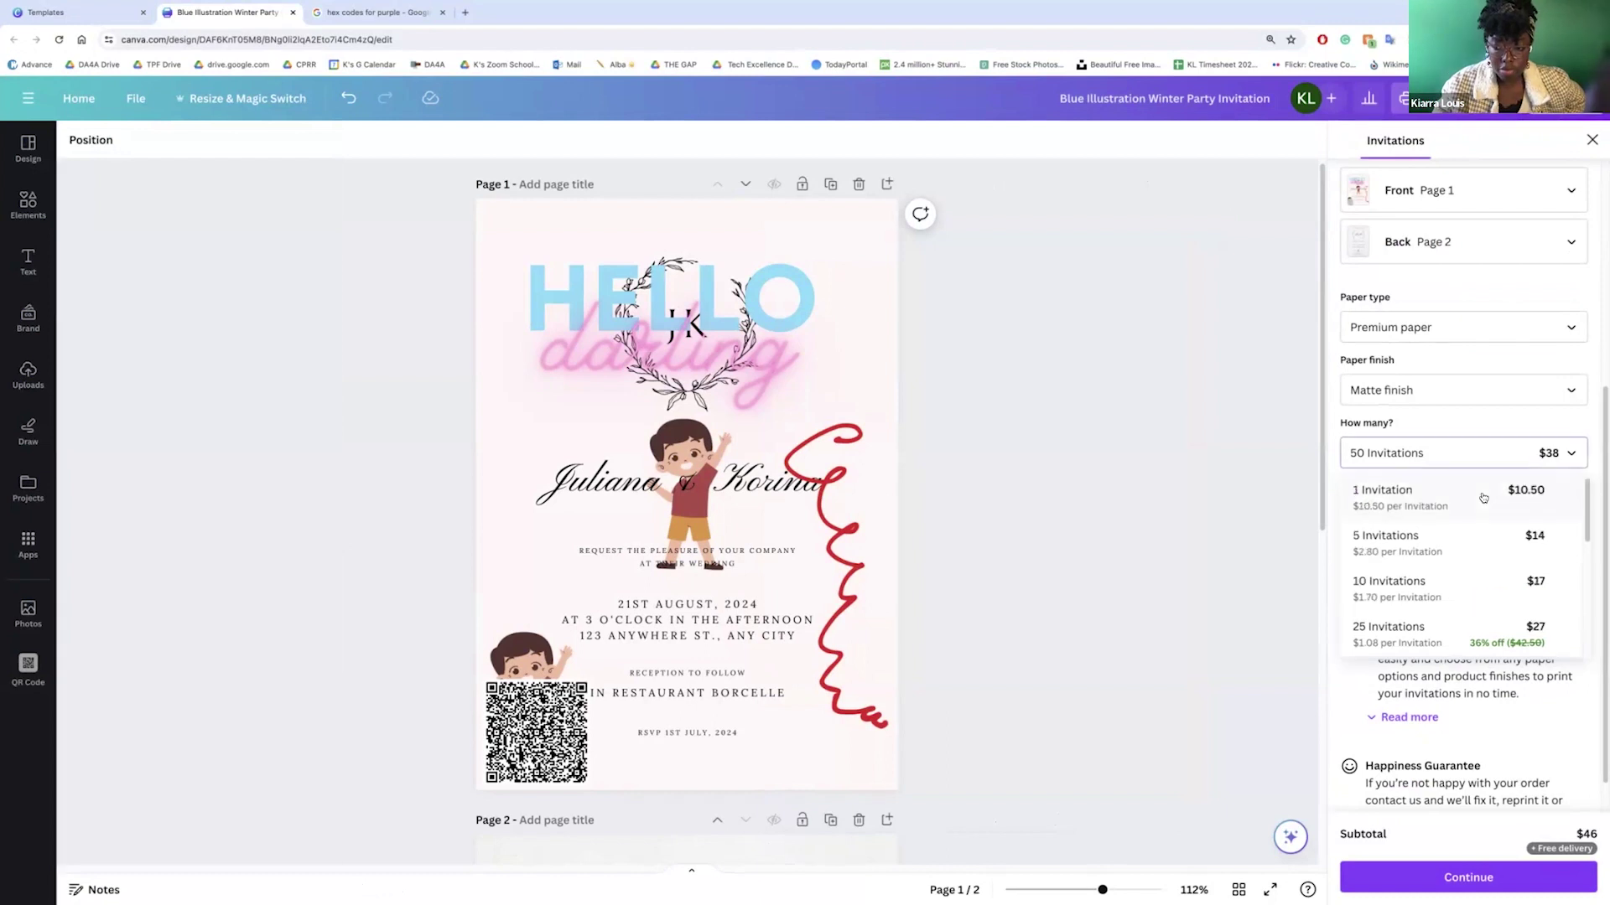
{"action": "left_click", "coordinate": [1580, 455]}
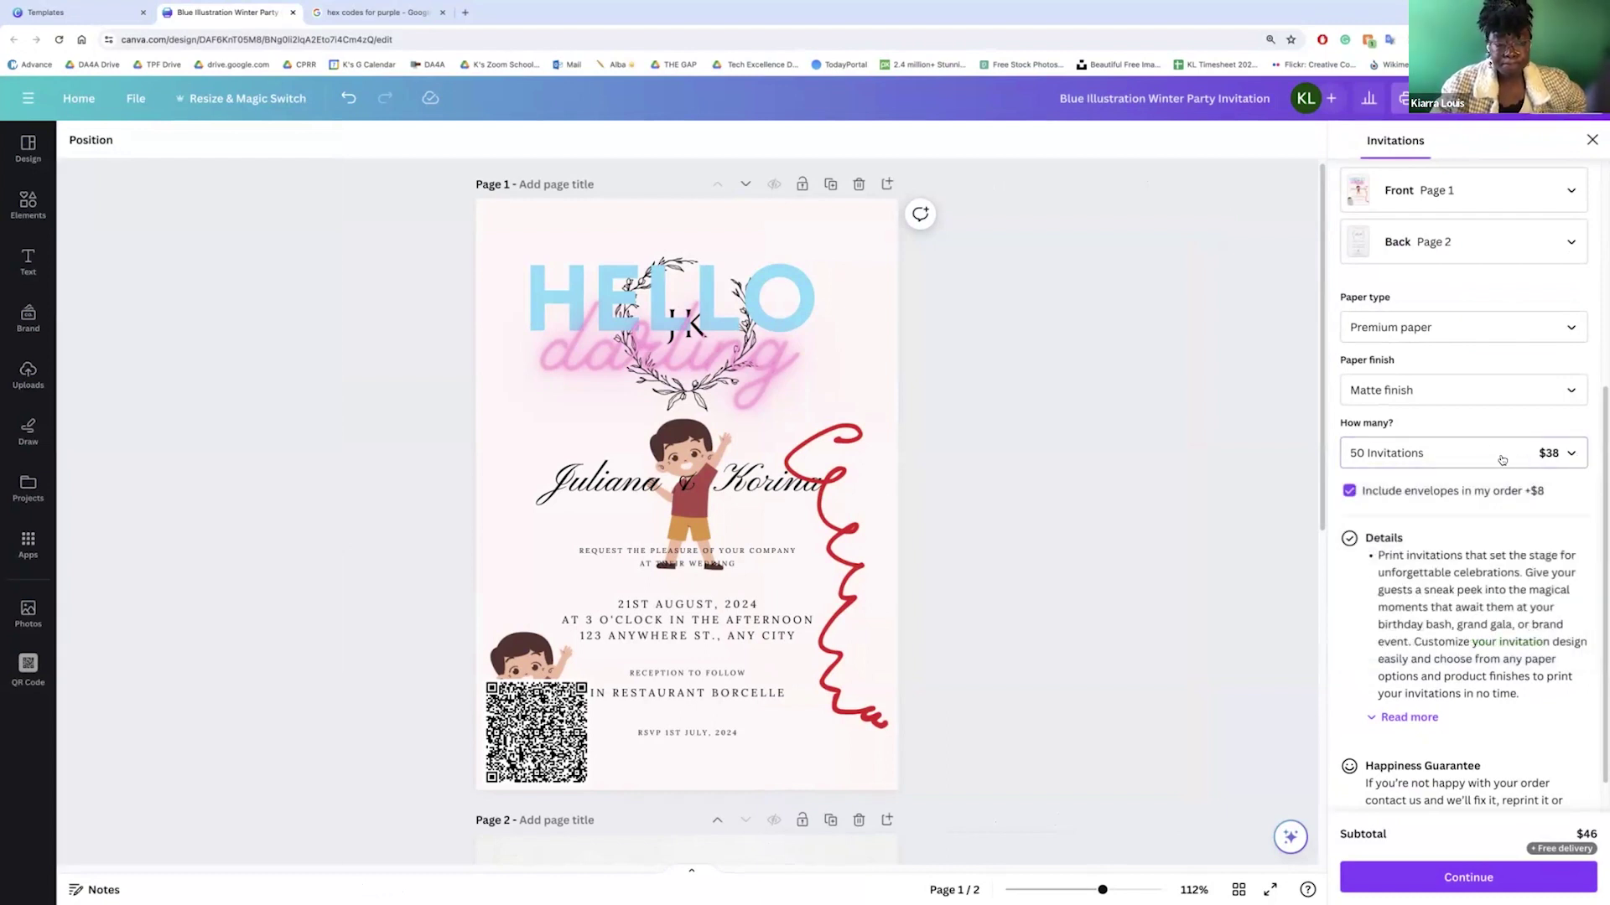
{"action": "scroll", "coordinate": [1509, 503], "scroll_direction": "up", "scroll_amount": 5}
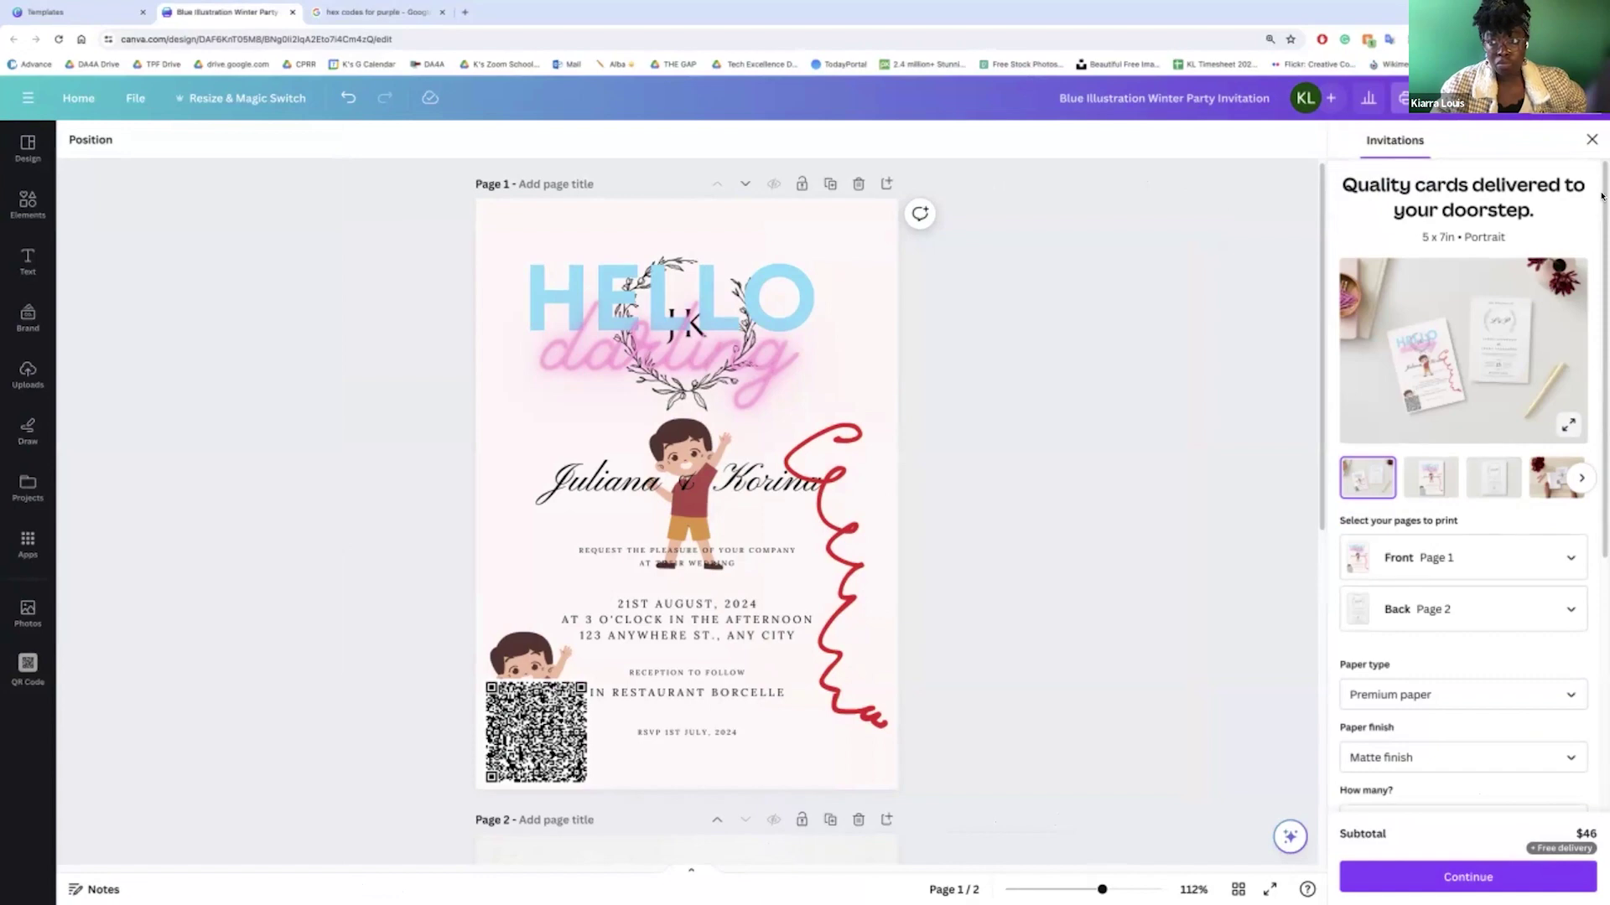
{"action": "left_click", "coordinate": [1393, 99]}
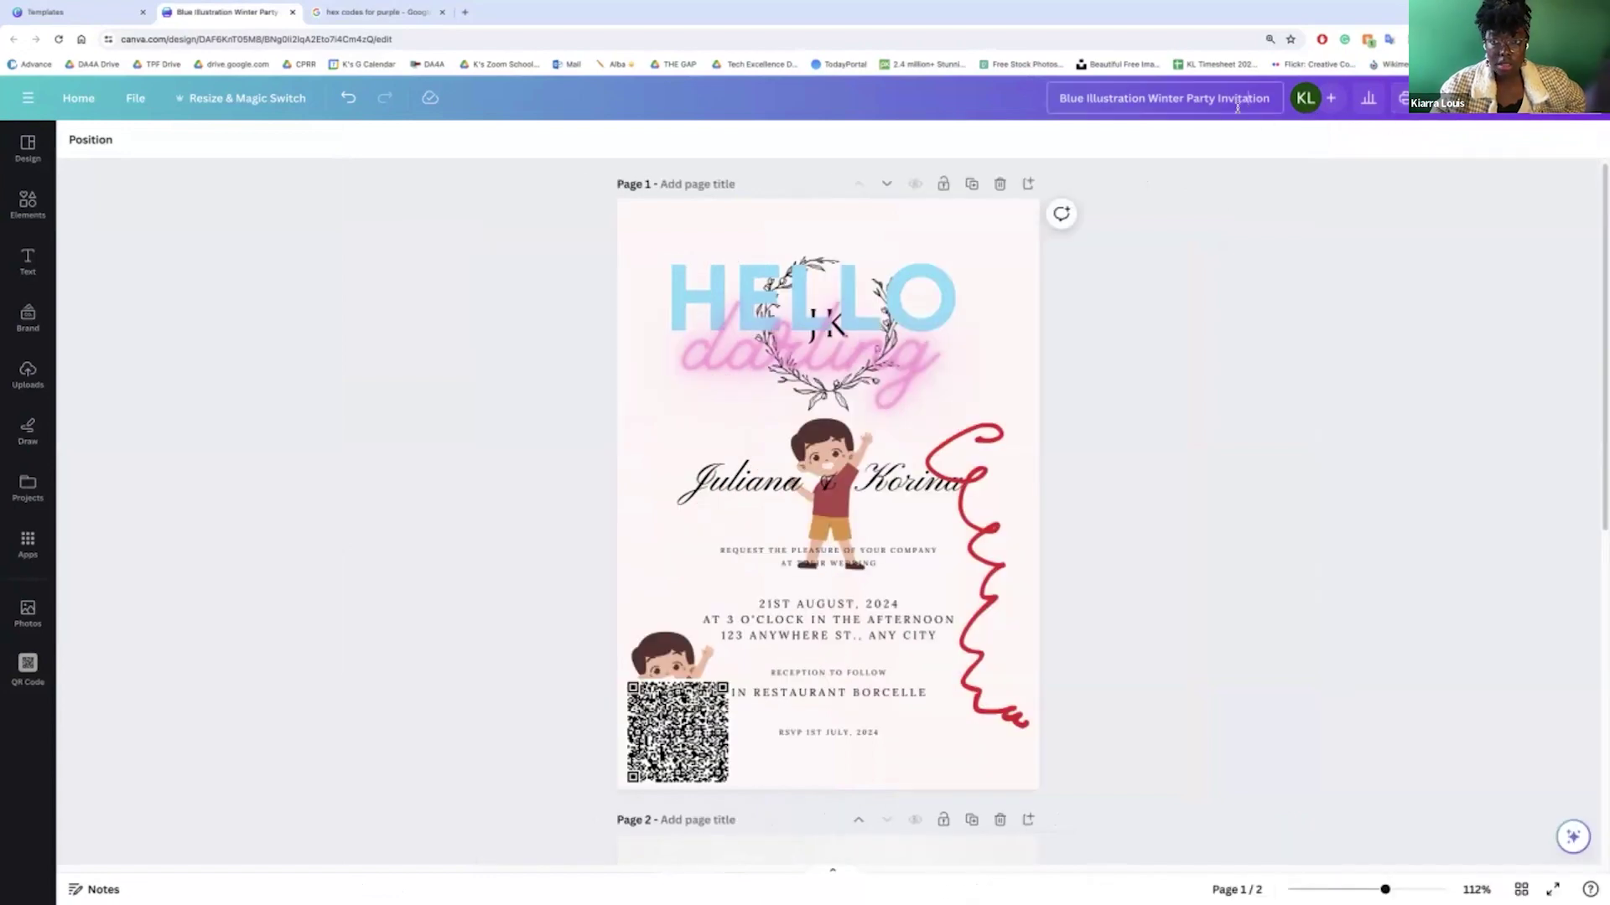